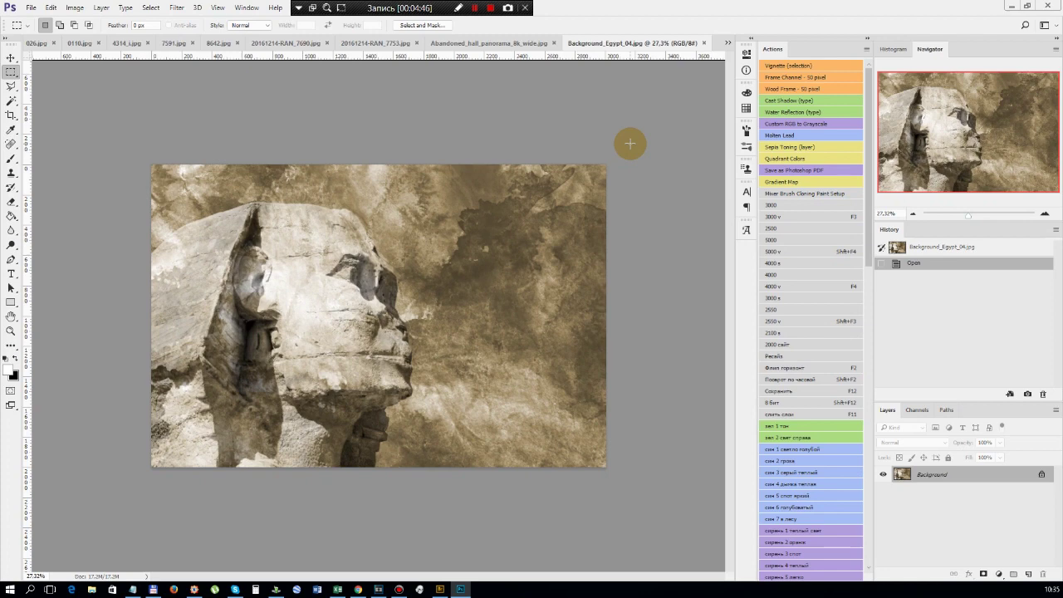
Crop the Egypt background image more tightly around the sphinx's face and close the document
click(1045, 215)
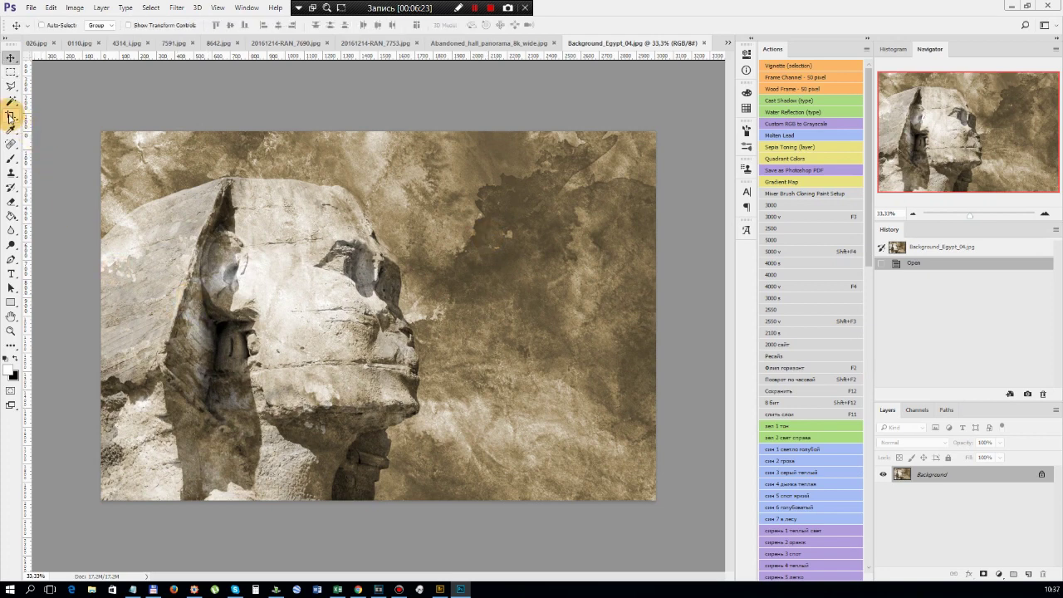
click(10, 116)
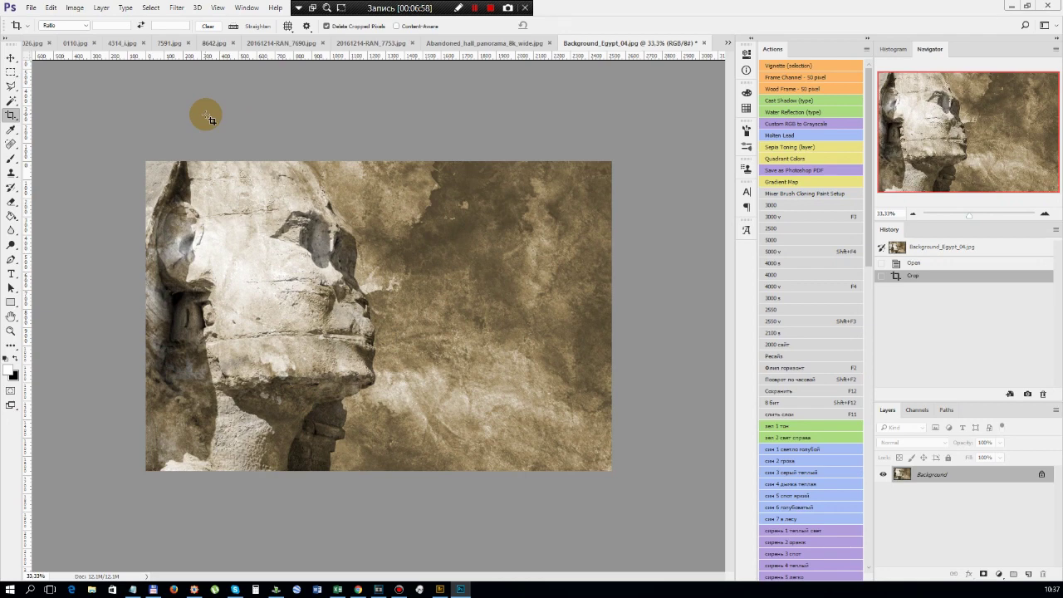
click(703, 43)
click(543, 244)
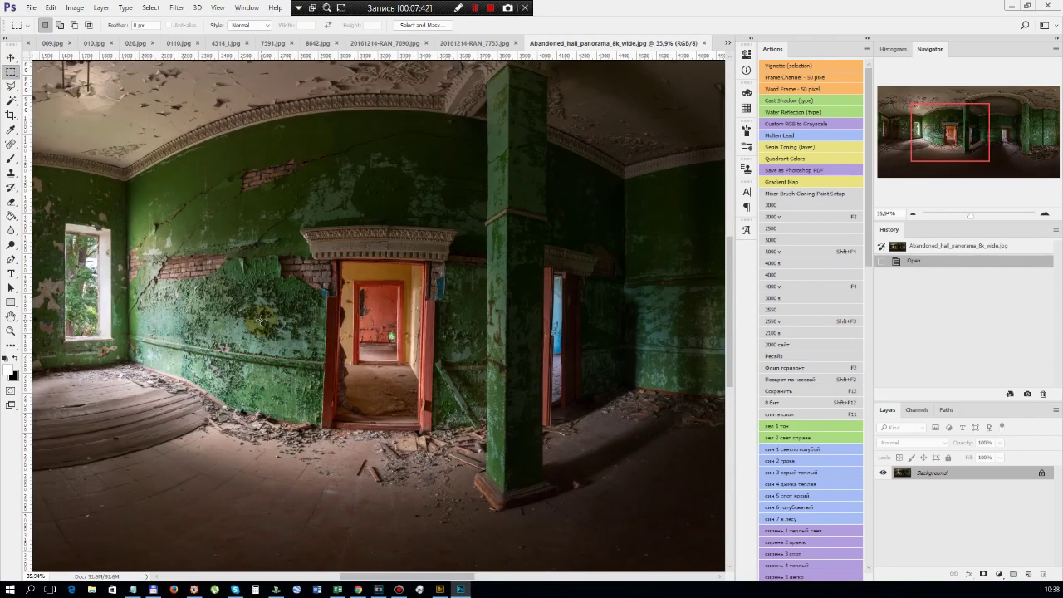
Examine the abandoned hall panorama as a whole and in detail around the doorway and columns to judge possible framings
scroll(260, 320, up, 2)
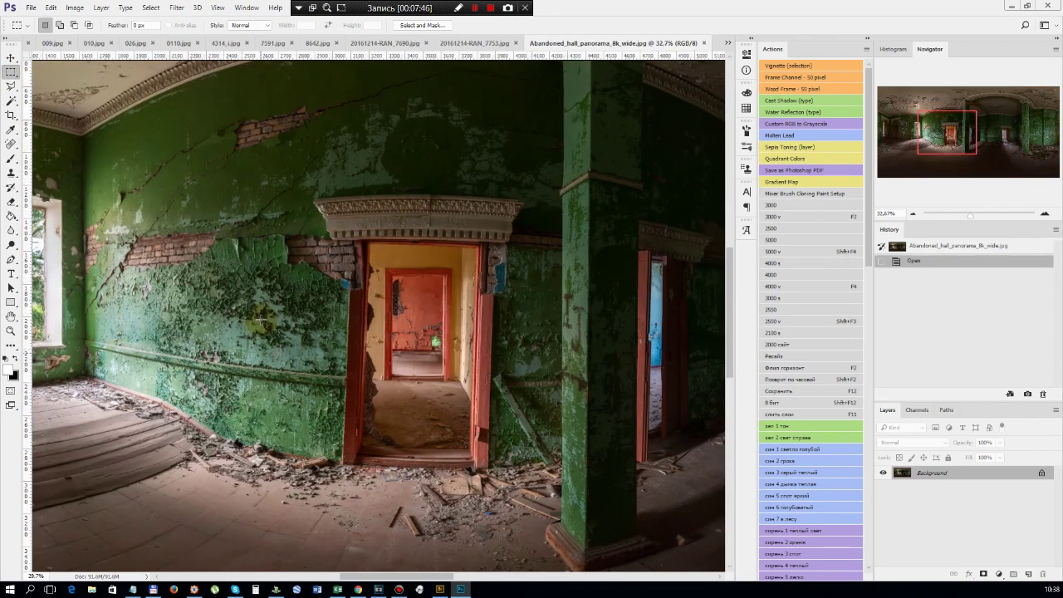
scroll(260, 320, down, 5)
scroll(260, 319, down, 2)
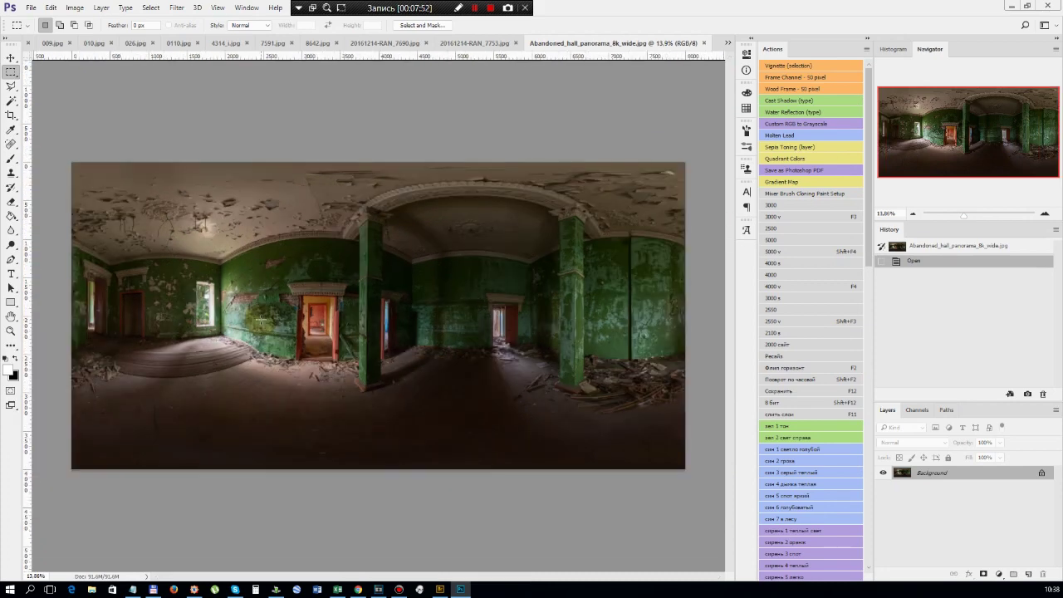
click(262, 141)
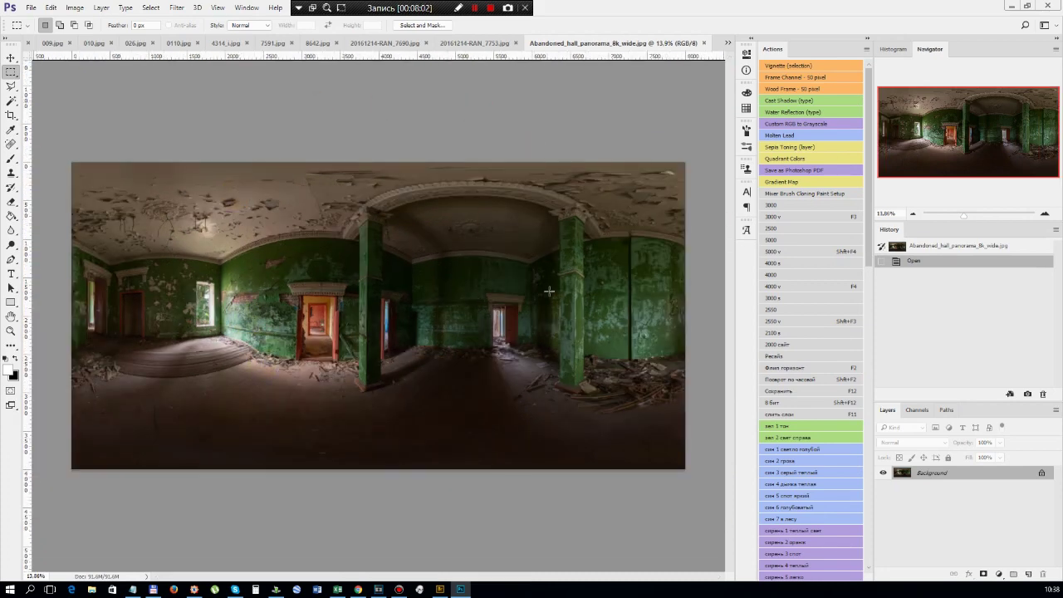
scroll(251, 297, up, 6)
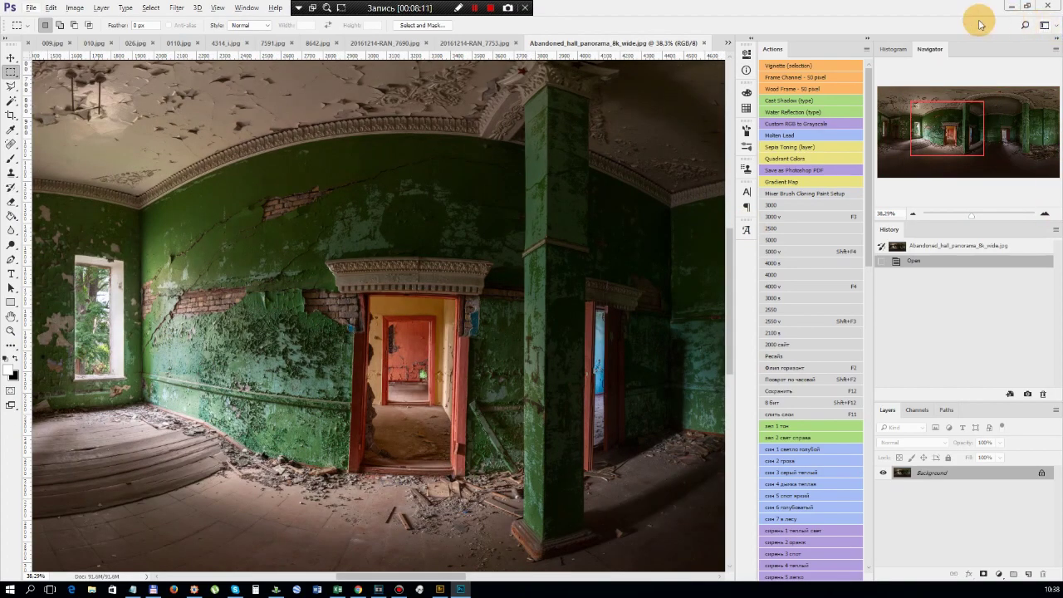
click(945, 133)
drag(946, 133, 970, 147)
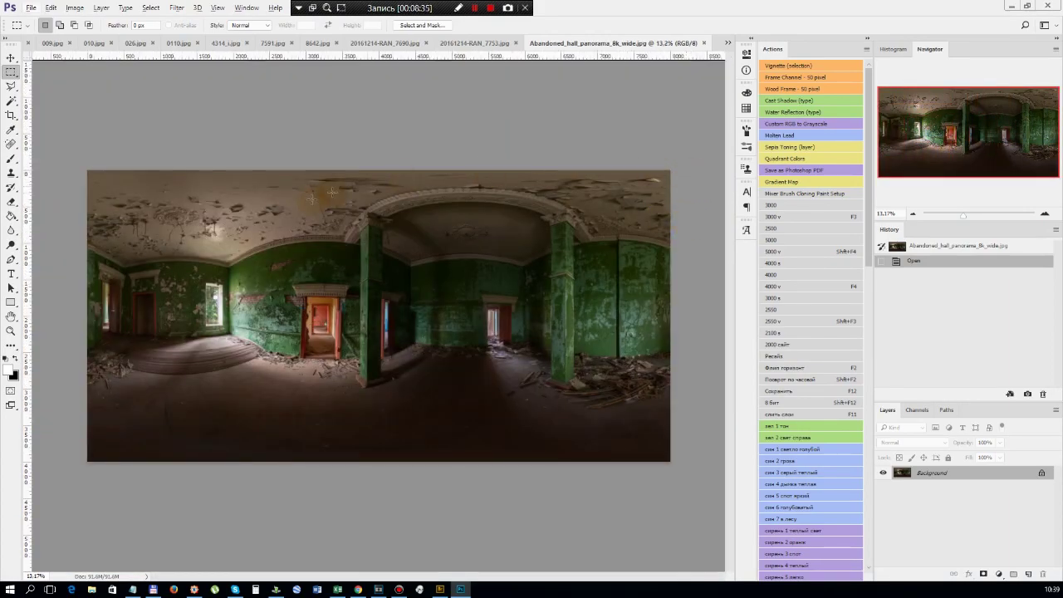
Crop the abandoned hall panorama to the part containing the window and the orange doorway
click(10, 115)
drag(671, 171, 469, 223)
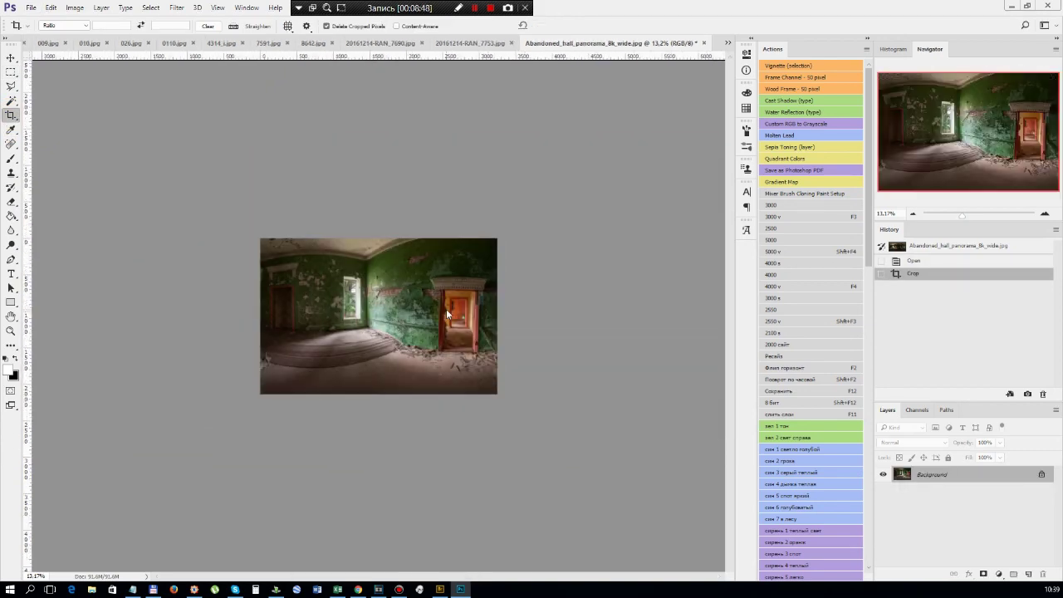
scroll(402, 313, up, 2)
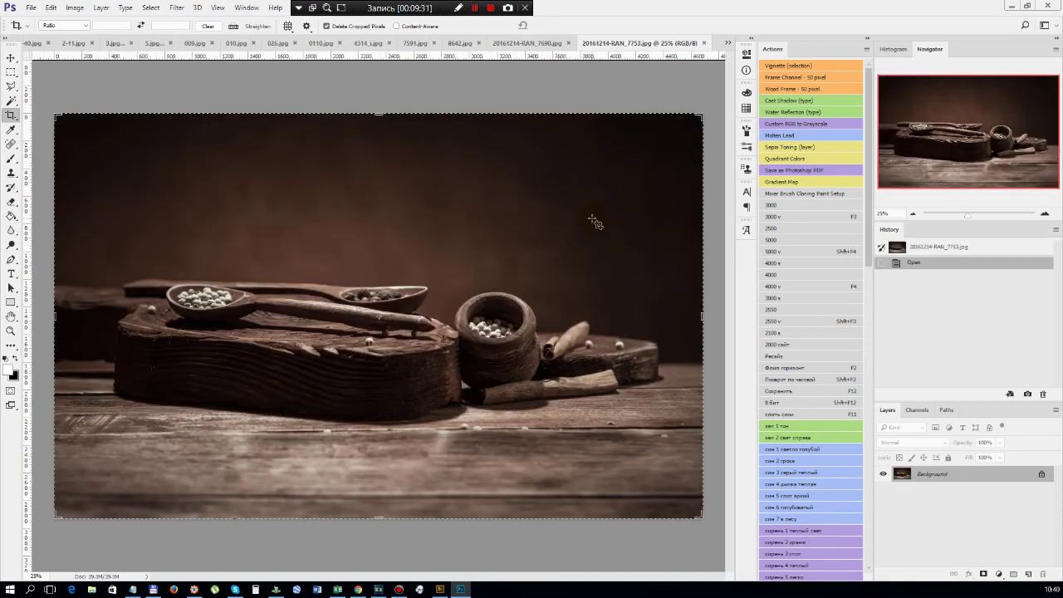
Resize the wooden spoon still life, extend its canvas upward and stretch the dark background to fill the added strip
scroll(349, 286, down, 2)
scroll(349, 286, up, 5)
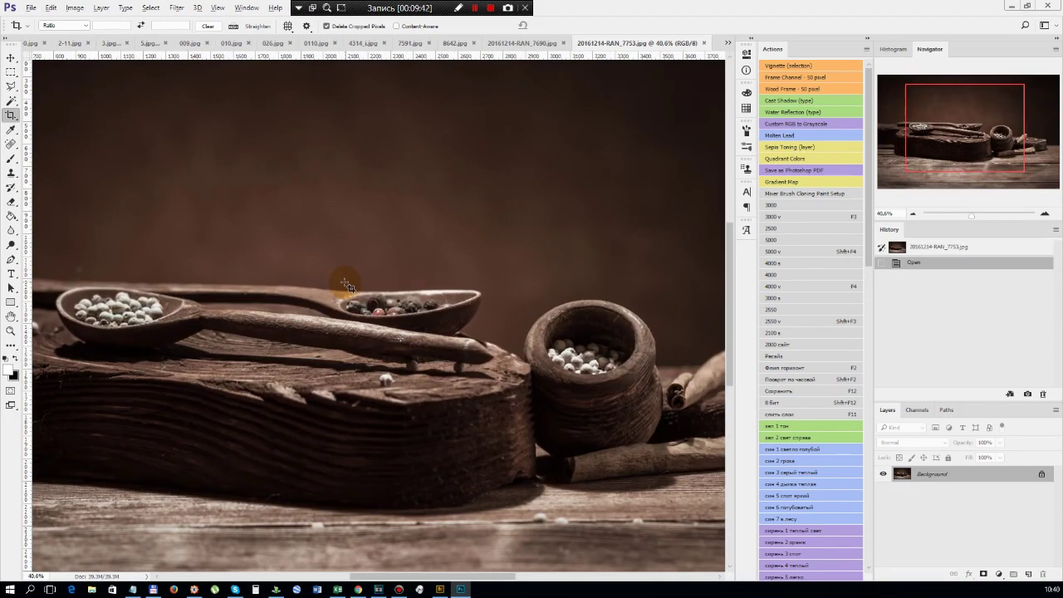
scroll(366, 249, up, 2)
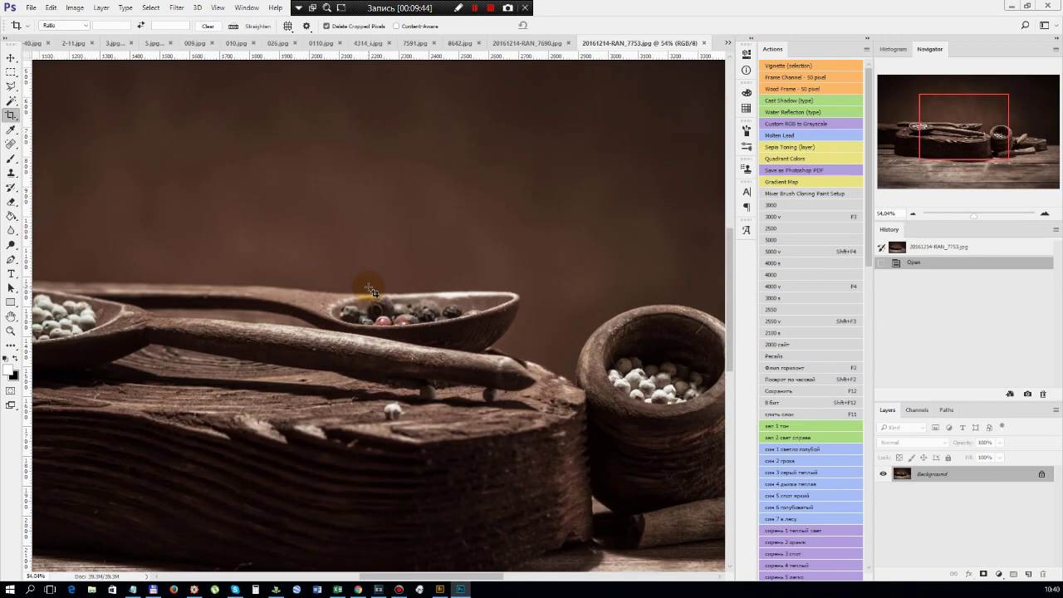
scroll(396, 181, down, 3)
scroll(396, 181, down, 2)
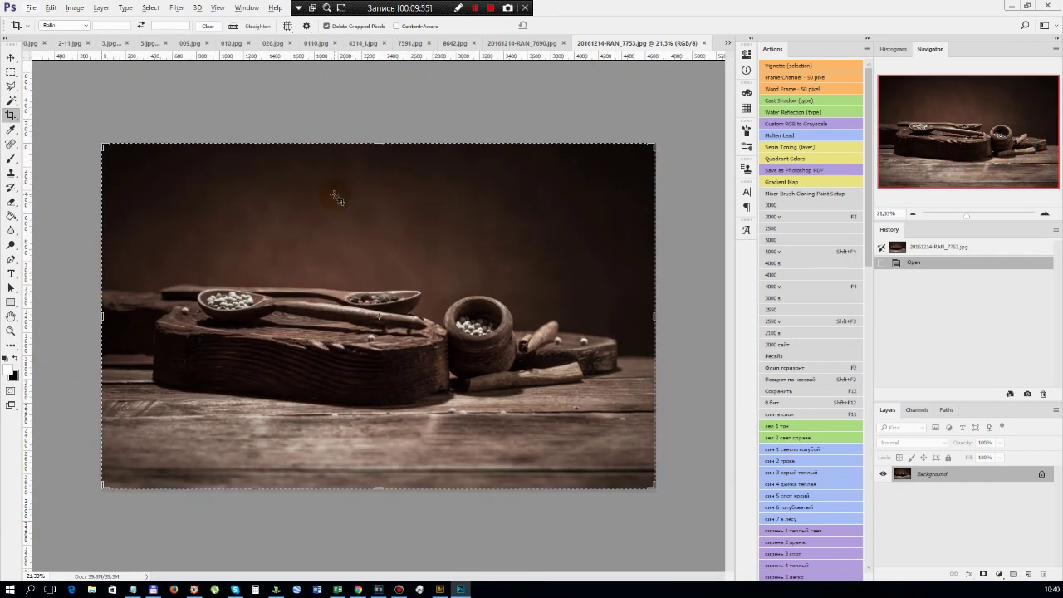
scroll(336, 198, down, 1)
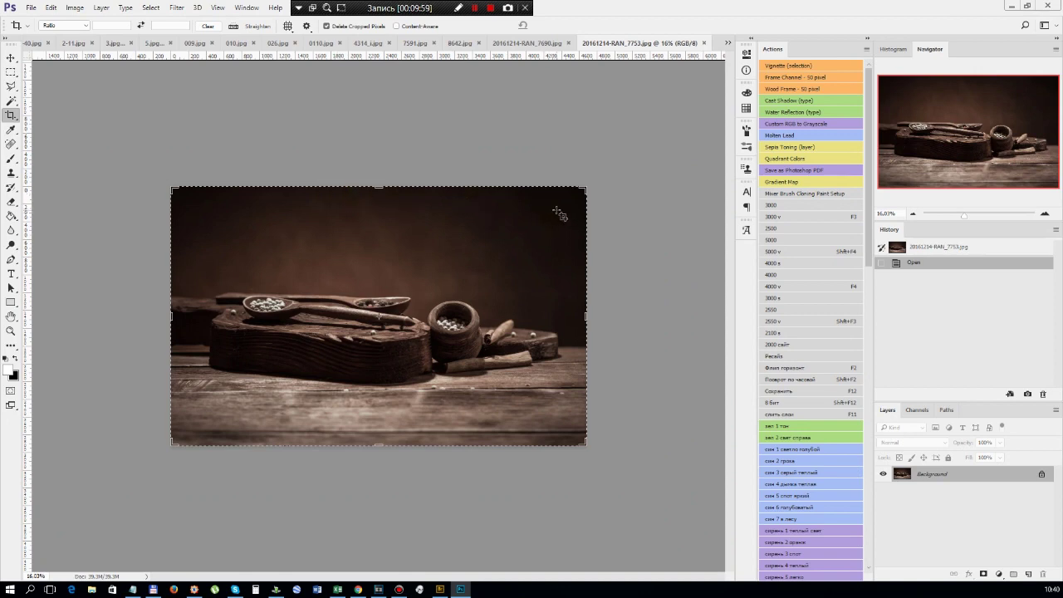
key(m)
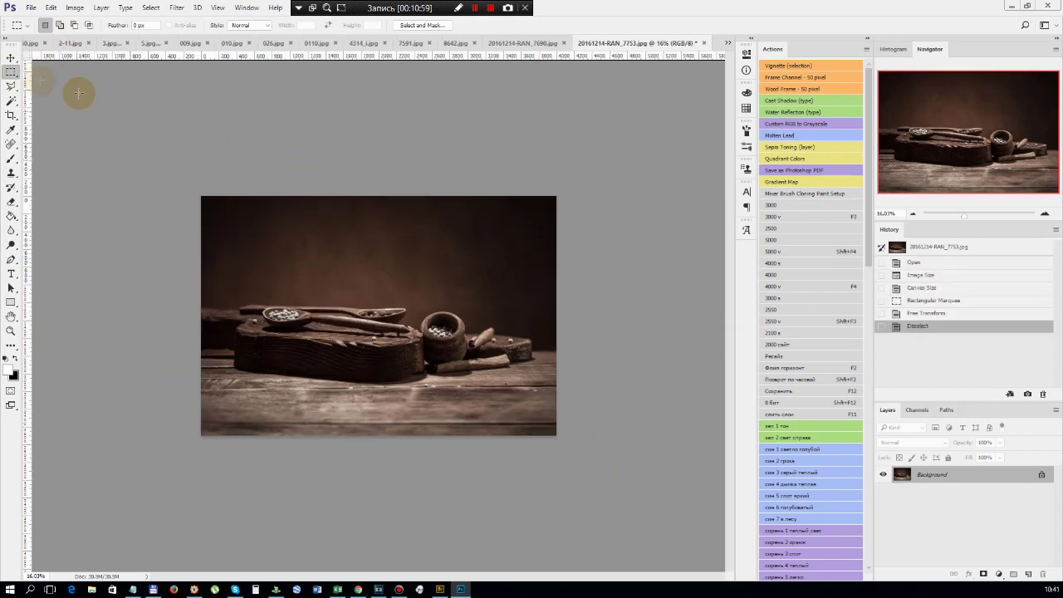
Duplicate the still life's background layer, shift the copy down with its upper area stretched, and compare it with the opened state
click(11, 57)
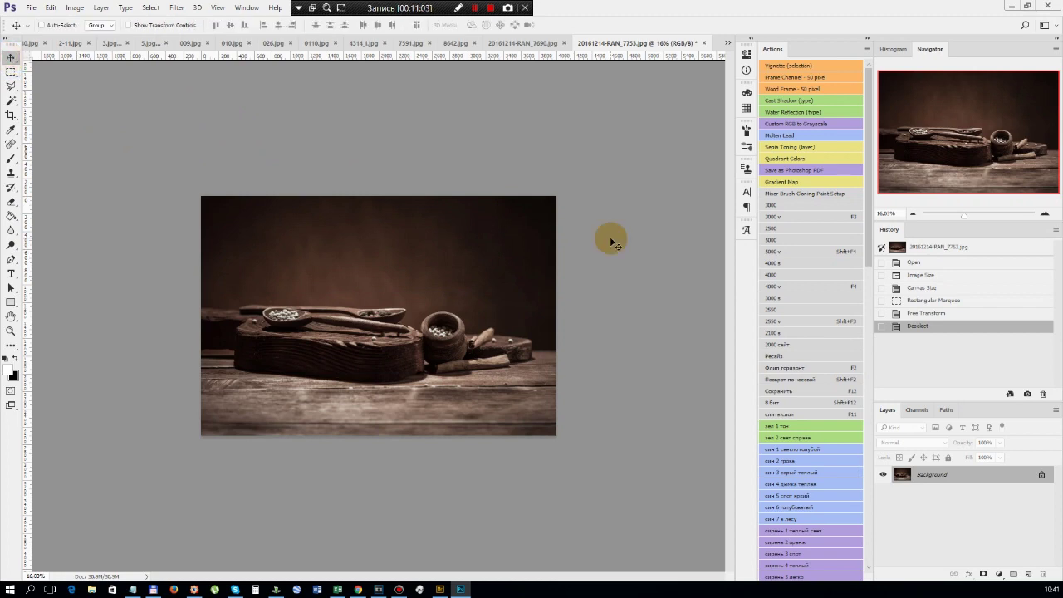
drag(946, 474, 1028, 574)
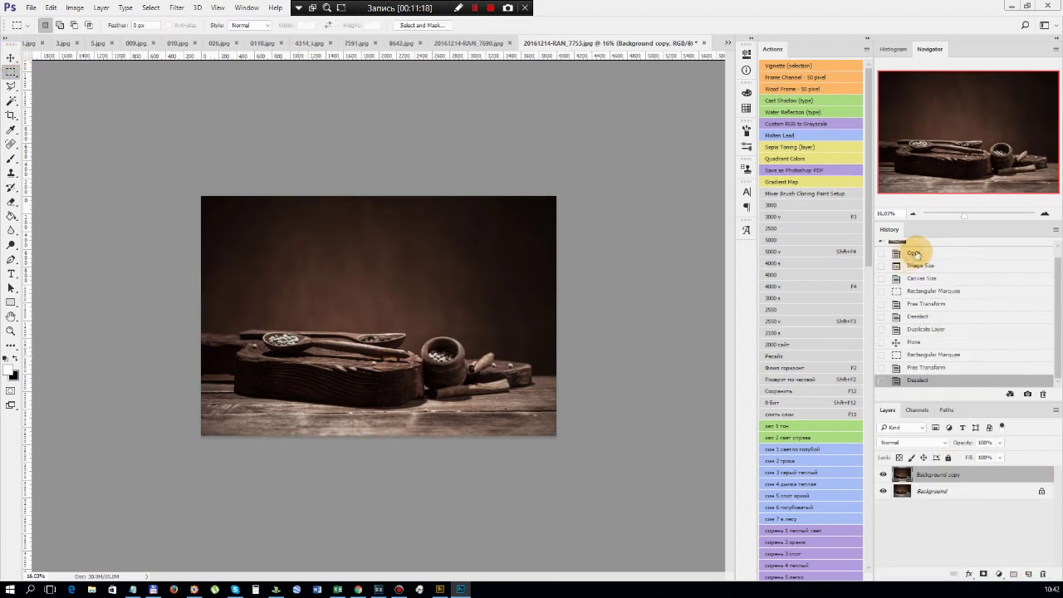
click(915, 252)
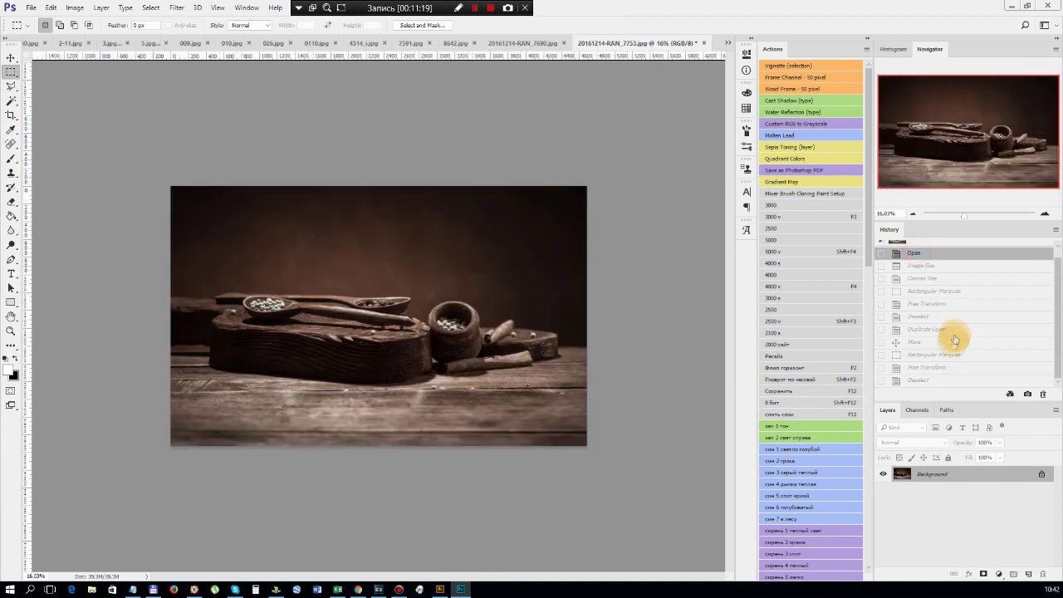
click(929, 381)
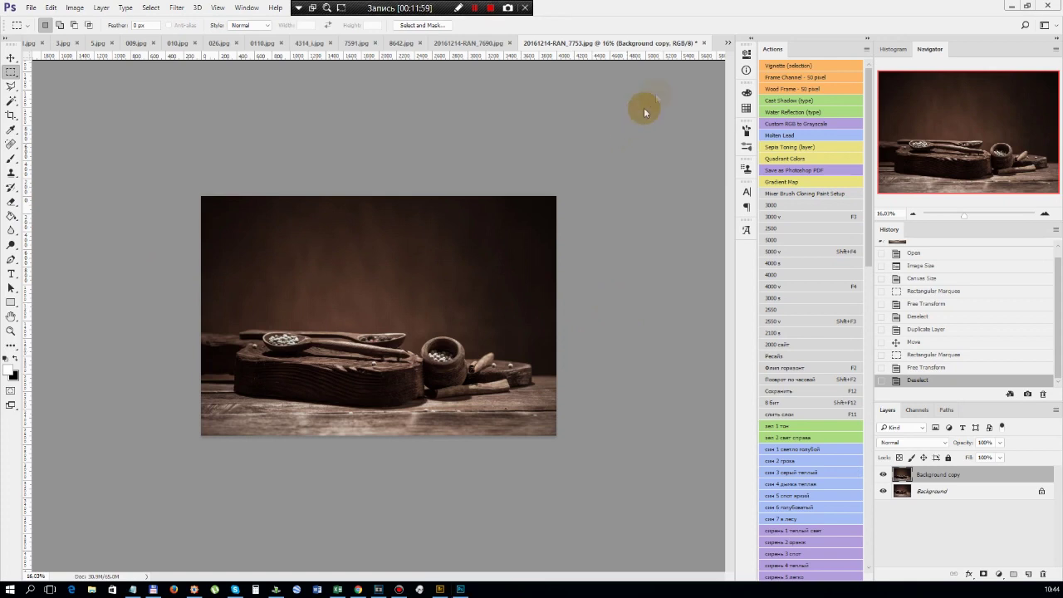
Close the spoon still life and coffee bag images, and inspect the plate and its shadow beneath the doughnut stack
click(704, 42)
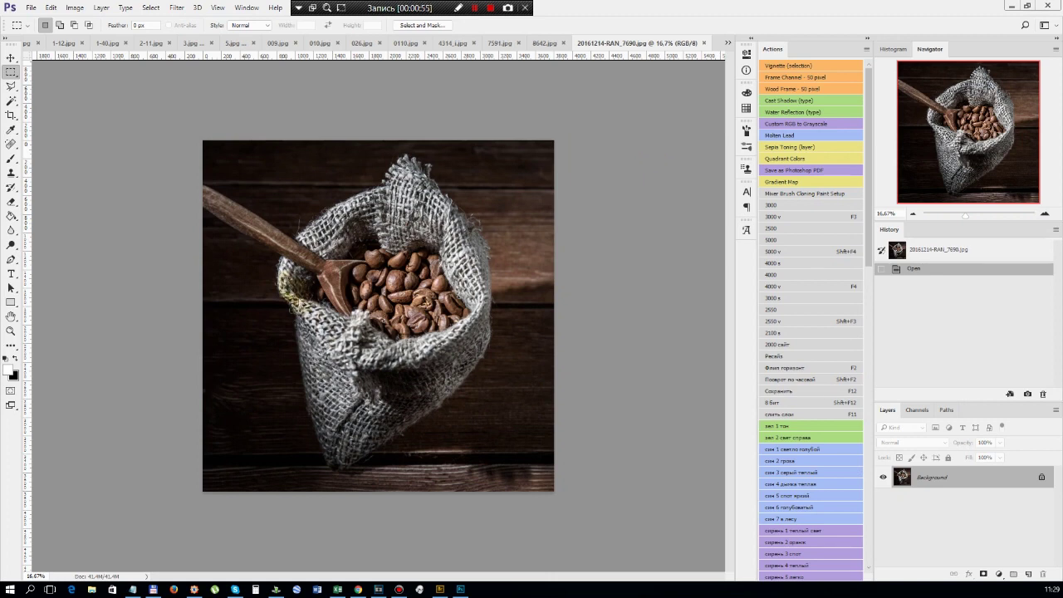
click(704, 43)
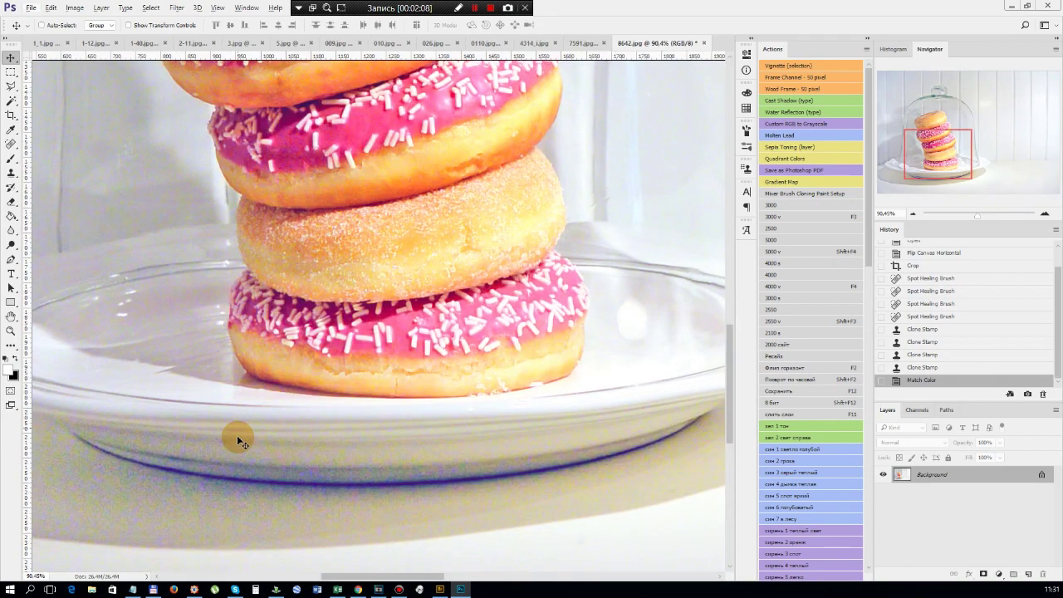
scroll(236, 435, down, 3)
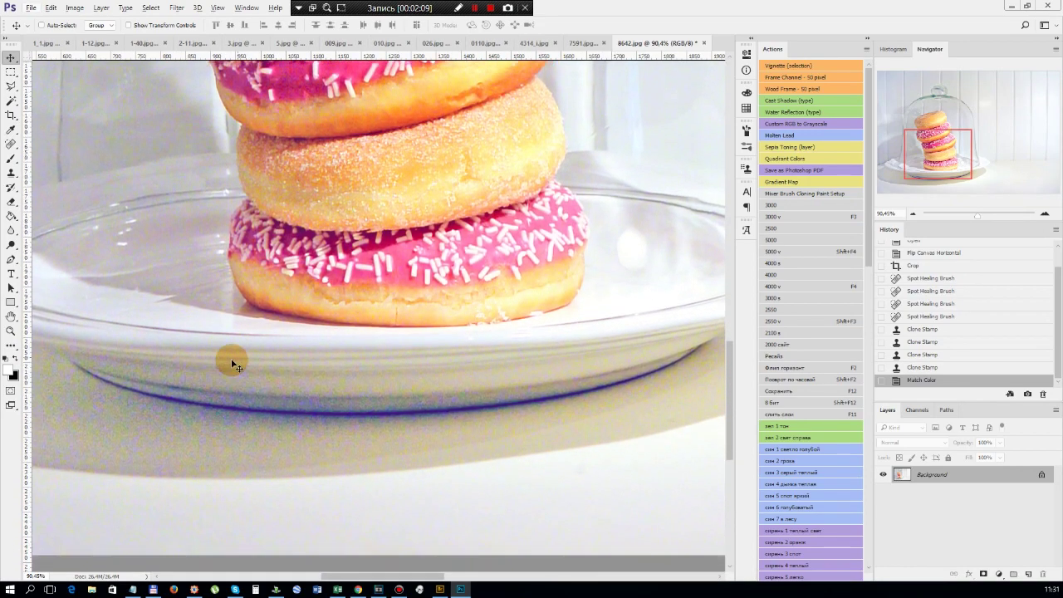
scroll(233, 362, down, 1)
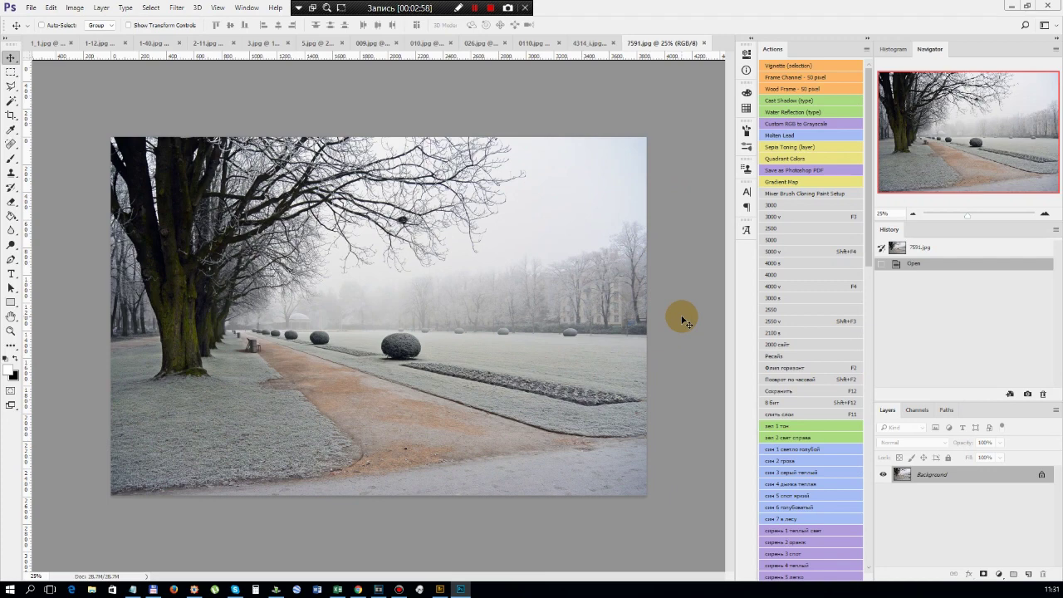
Straighten the frosty park photo by rotating it slightly within the crop frame and apply the crop
key(c)
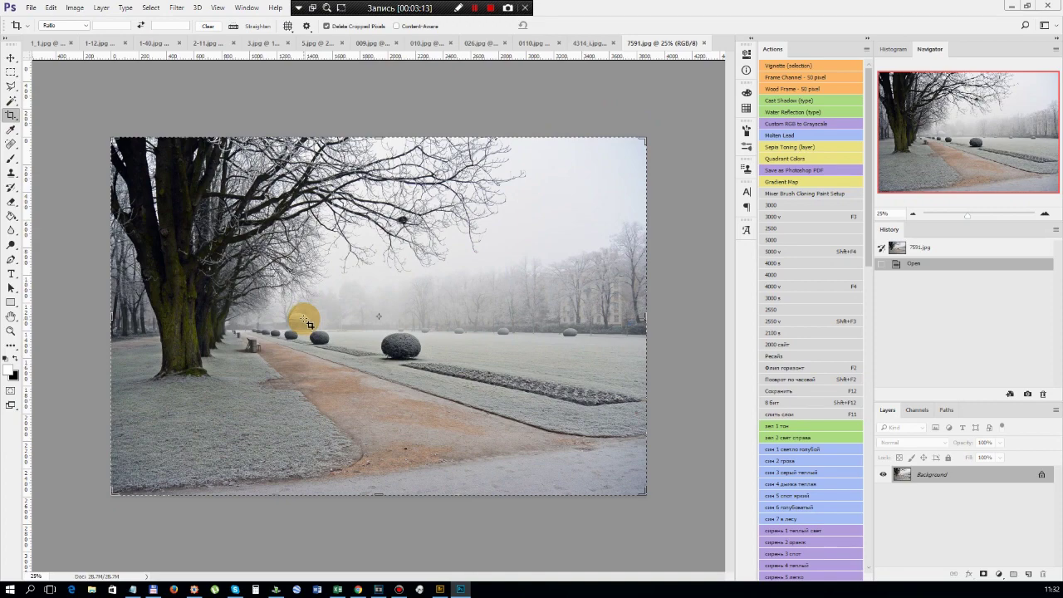
drag(657, 130, 659, 135)
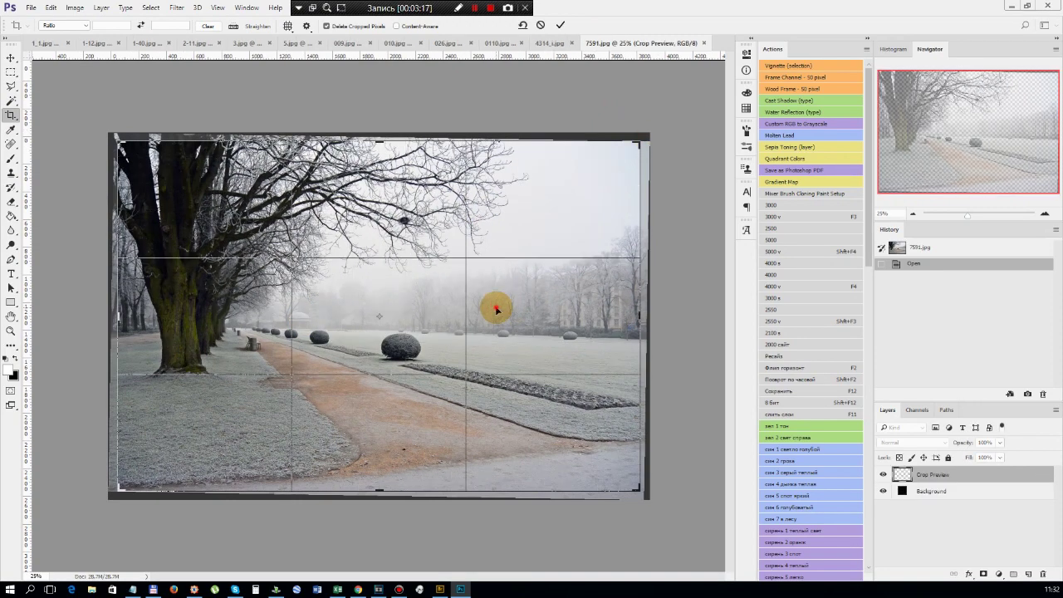
double_click(493, 308)
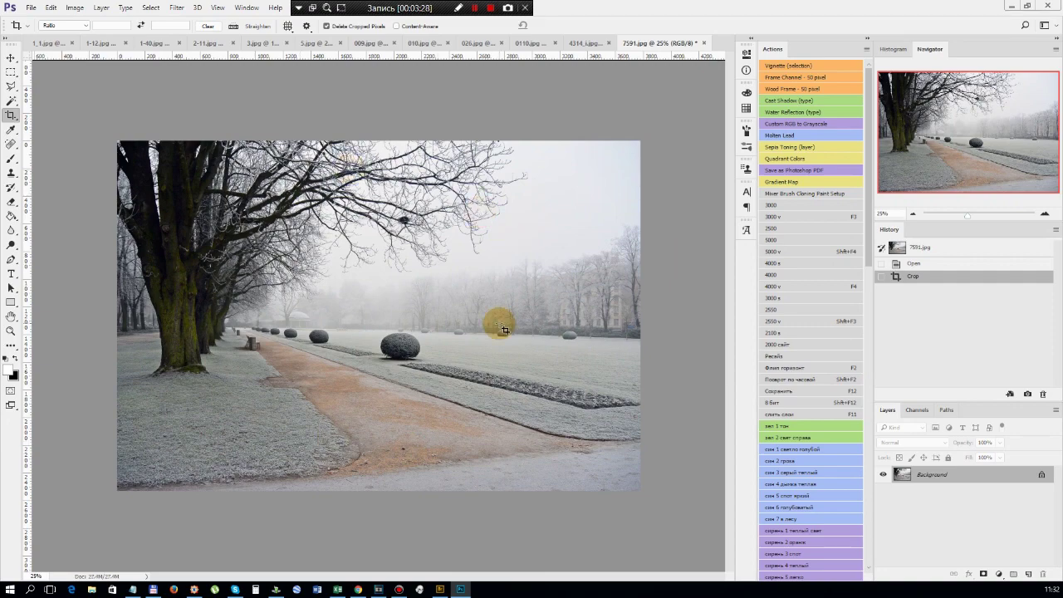
scroll(367, 283, up, 2)
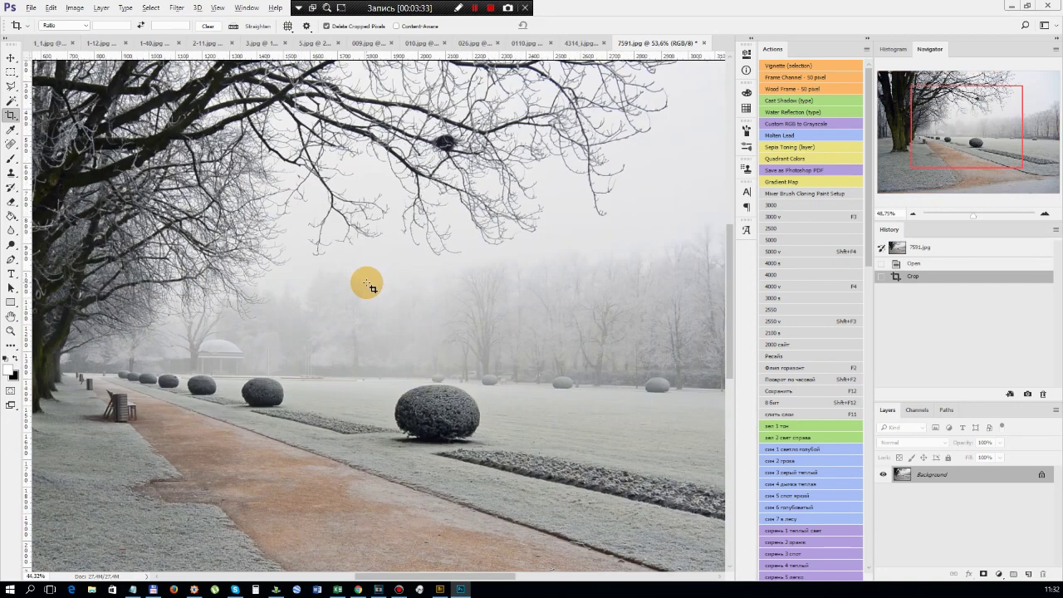
scroll(366, 283, down, 1)
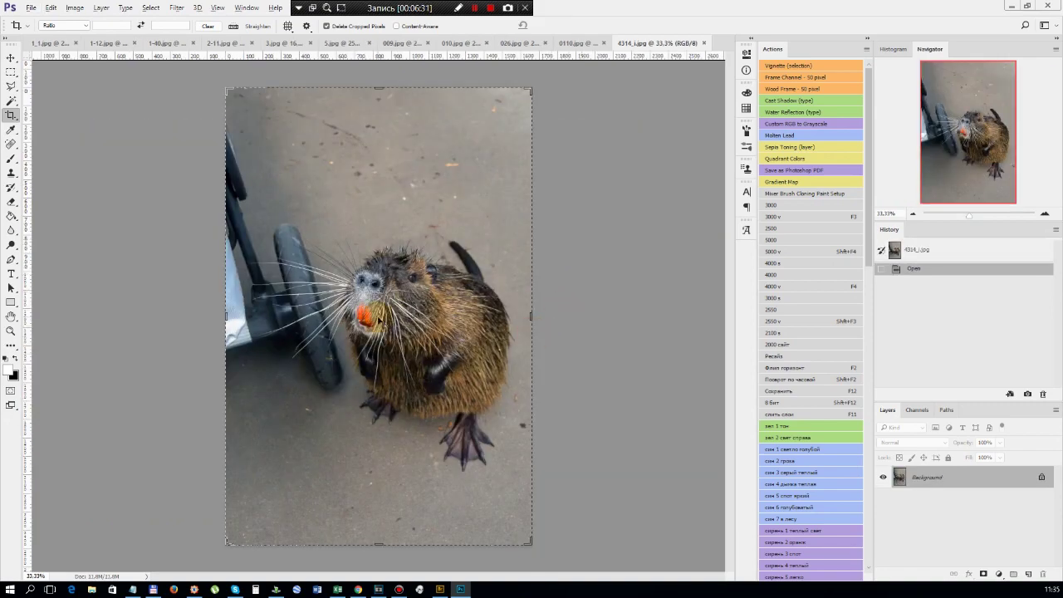
Crop the vertical nutria photo to a tight horizontal frame around the animal and close the document
scroll(378, 319, up, 3)
scroll(378, 319, down, 1)
scroll(378, 320, down, 4)
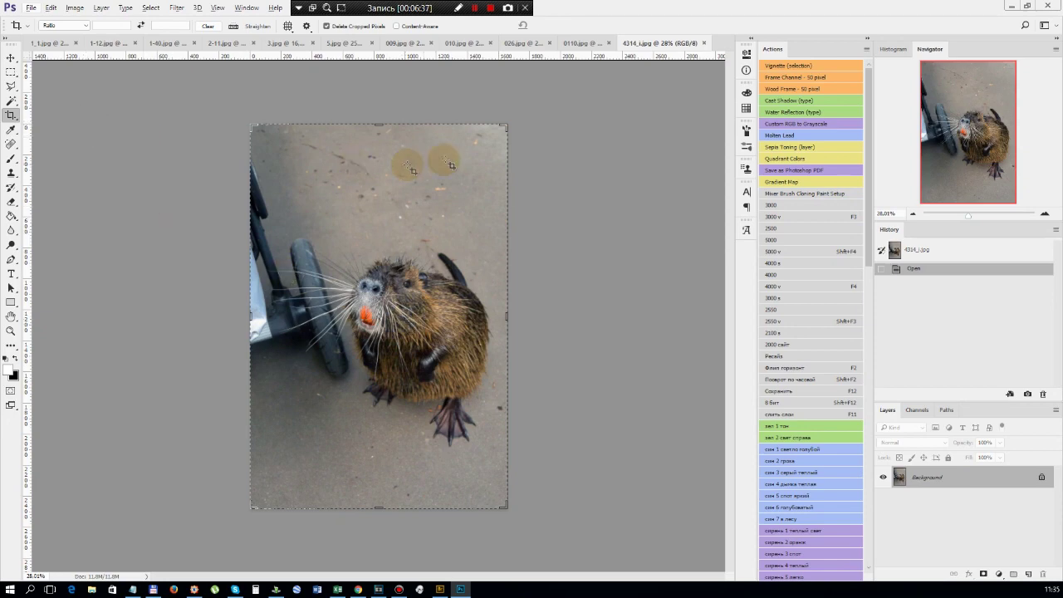
drag(506, 126, 491, 204)
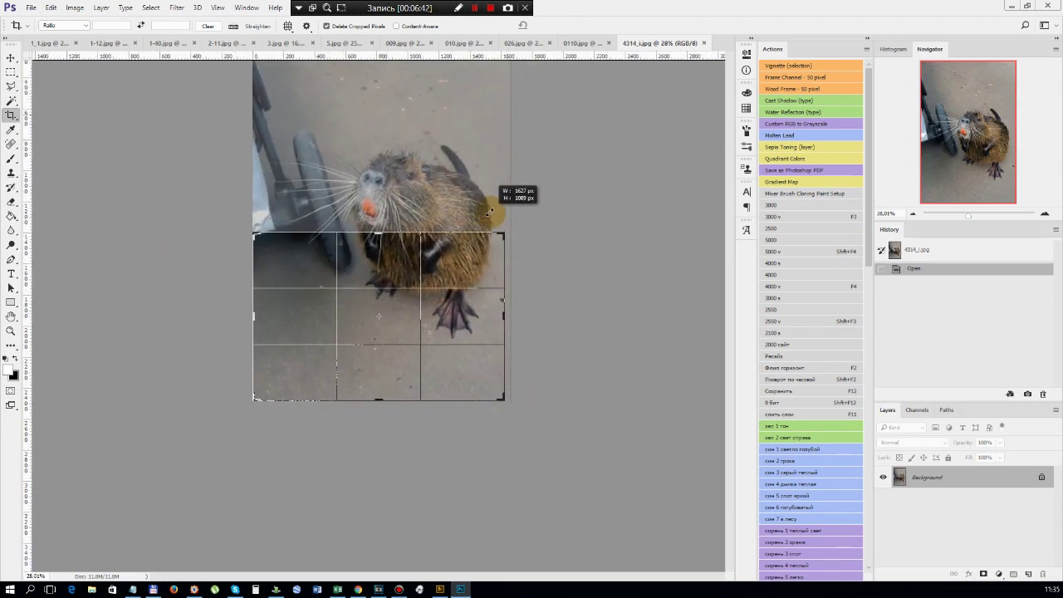
key(Return)
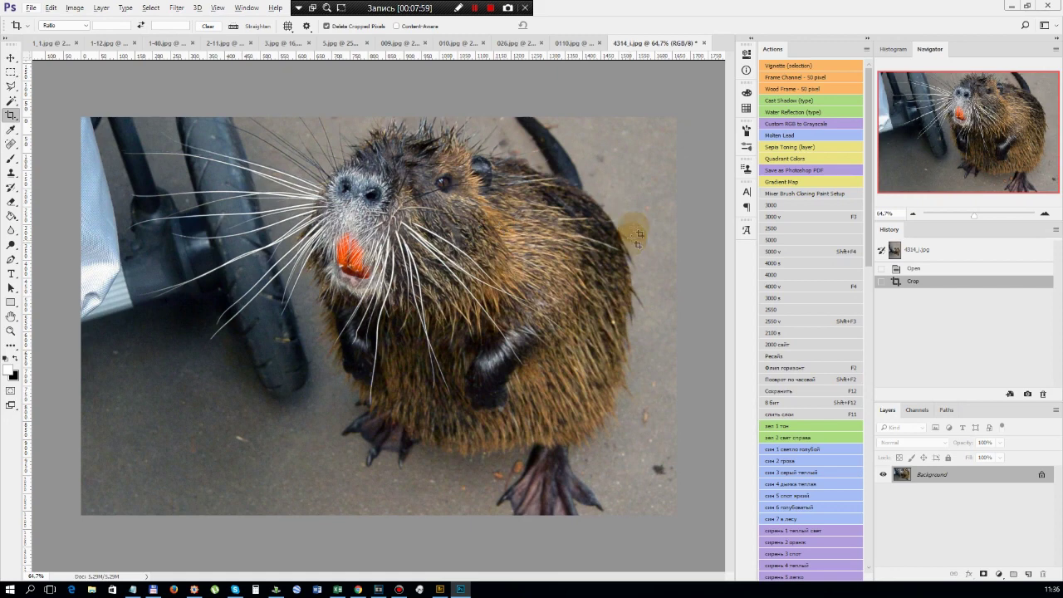
click(704, 42)
click(550, 229)
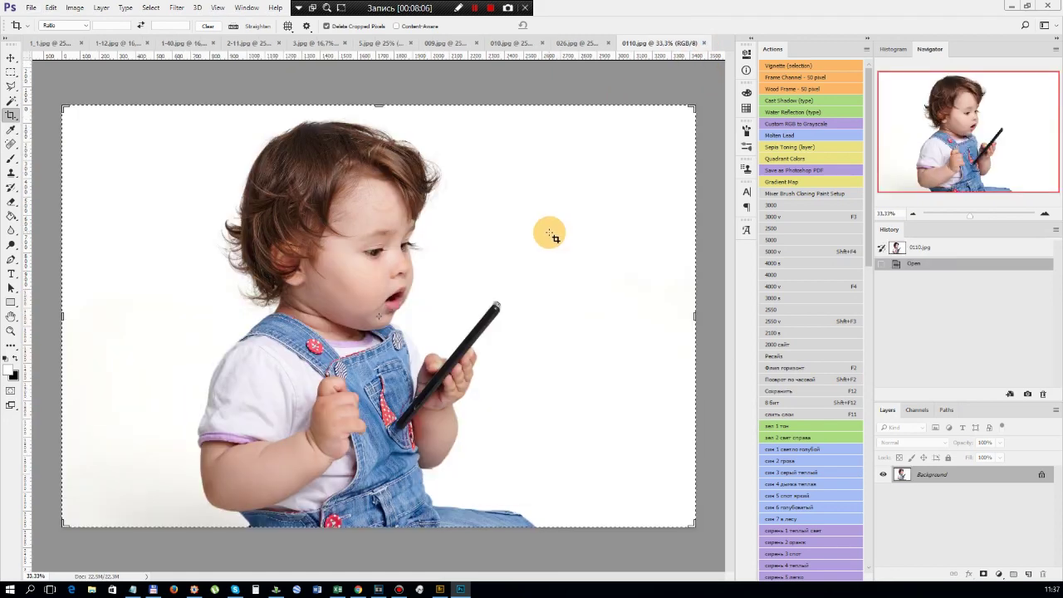
Duplicate the background layer of the toddler photo, shift the copy to the left, and close the document
click(11, 58)
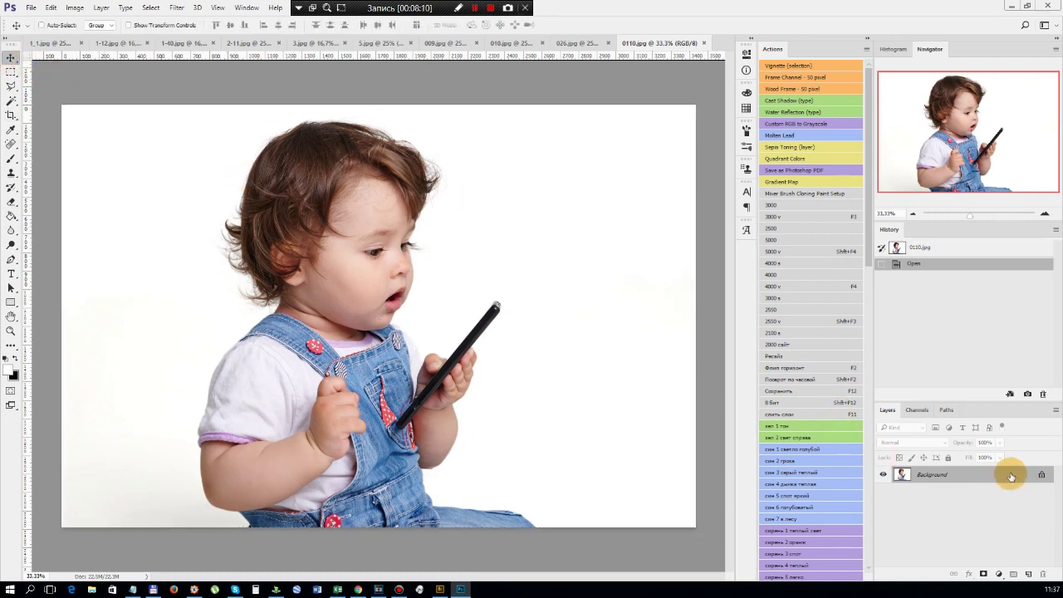
drag(1008, 474, 1028, 574)
drag(431, 309, 379, 309)
key(m)
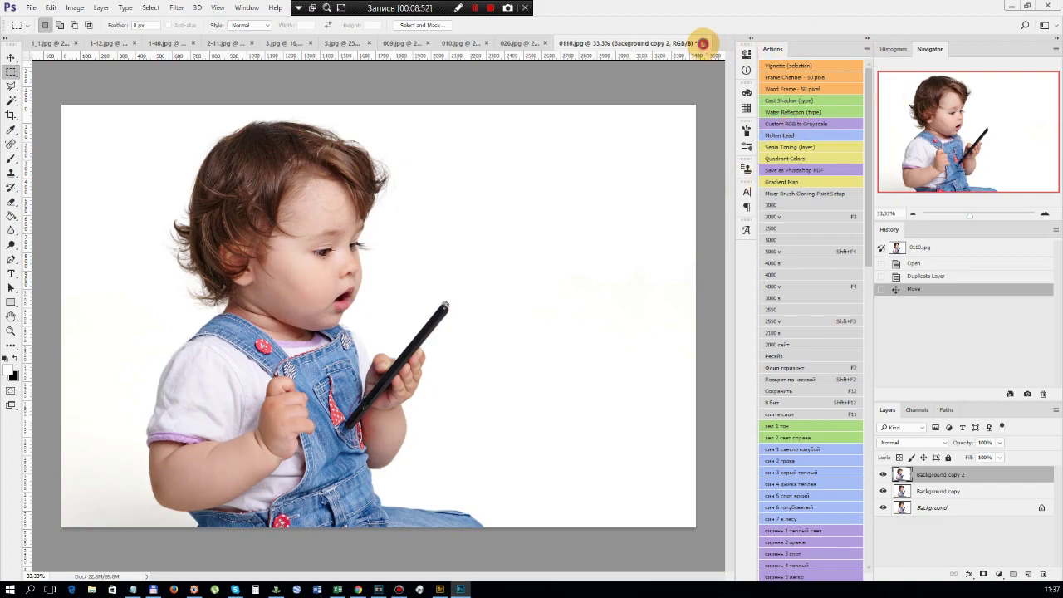
click(703, 43)
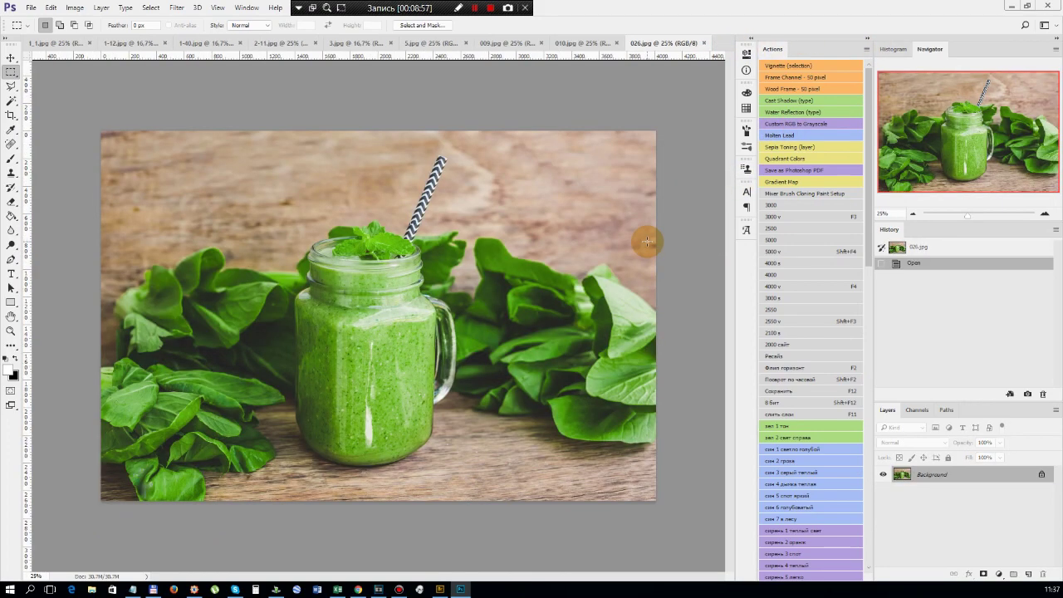
Examine the green smoothie jar and its straw up close, and close the image
scroll(646, 241, up, 5)
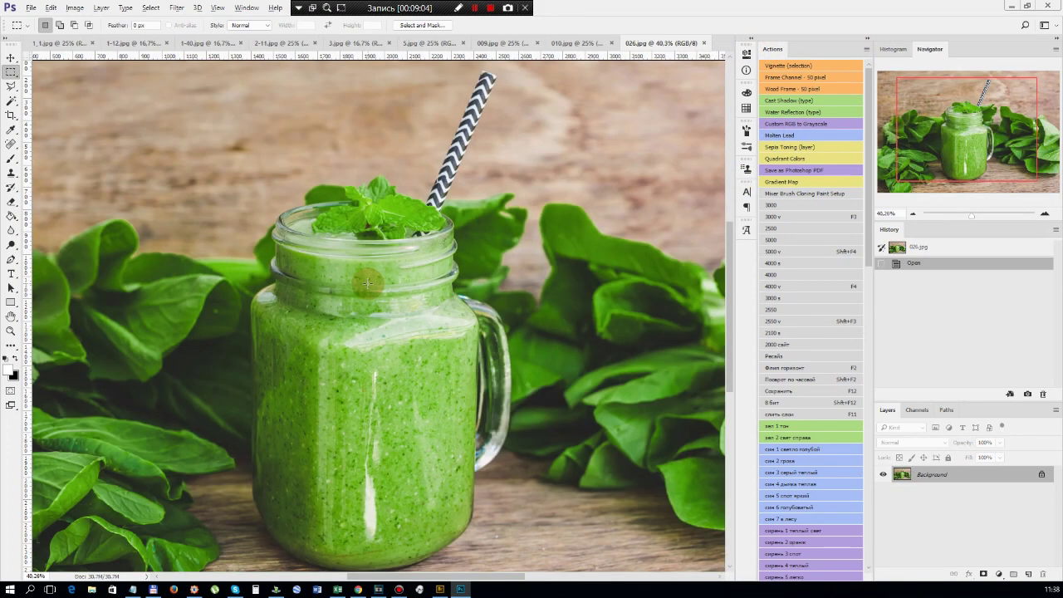
scroll(367, 283, down, 3)
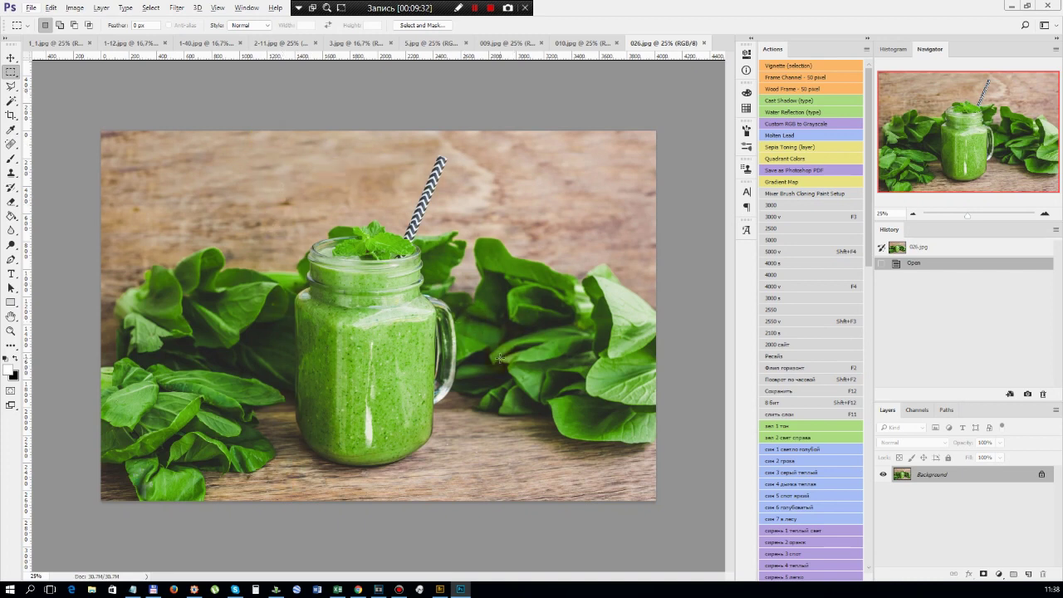
click(704, 42)
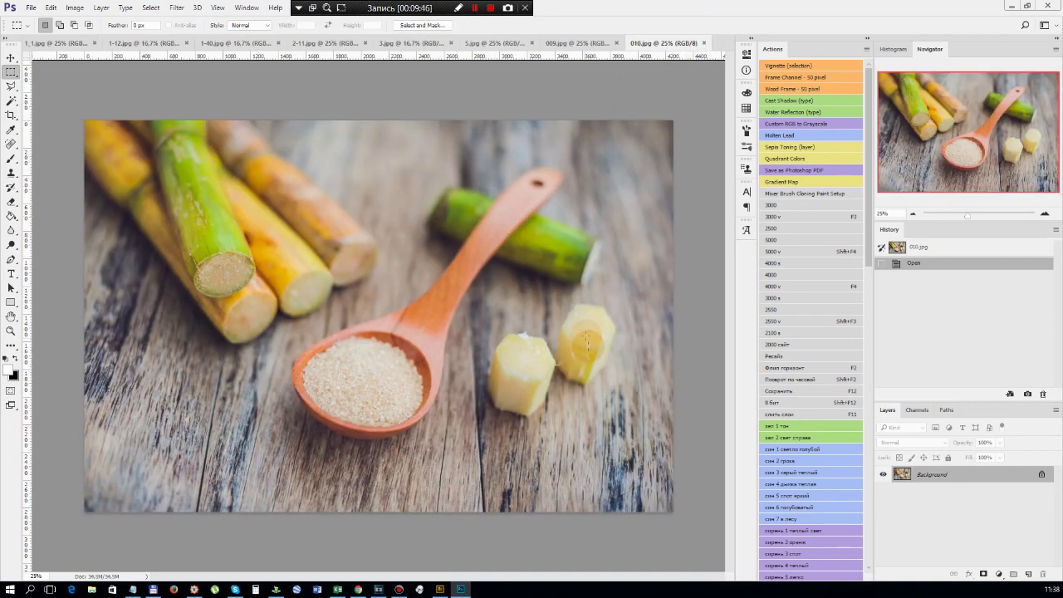
Crop the sugar cane and wooden spoon photo tighter around the objects, and check the new framing
scroll(382, 357, up, 3)
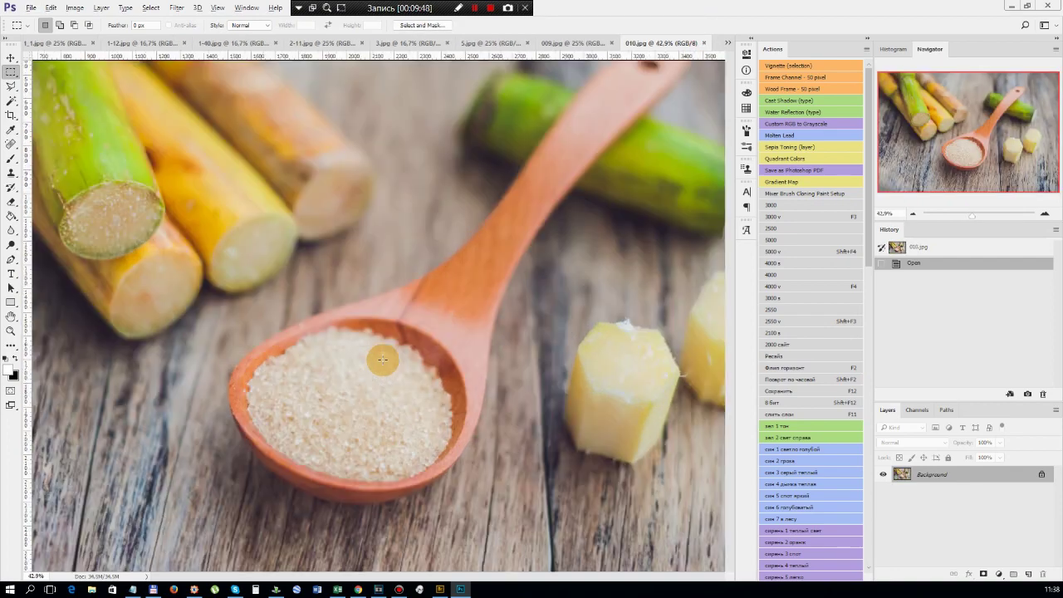
scroll(349, 420, down, 3)
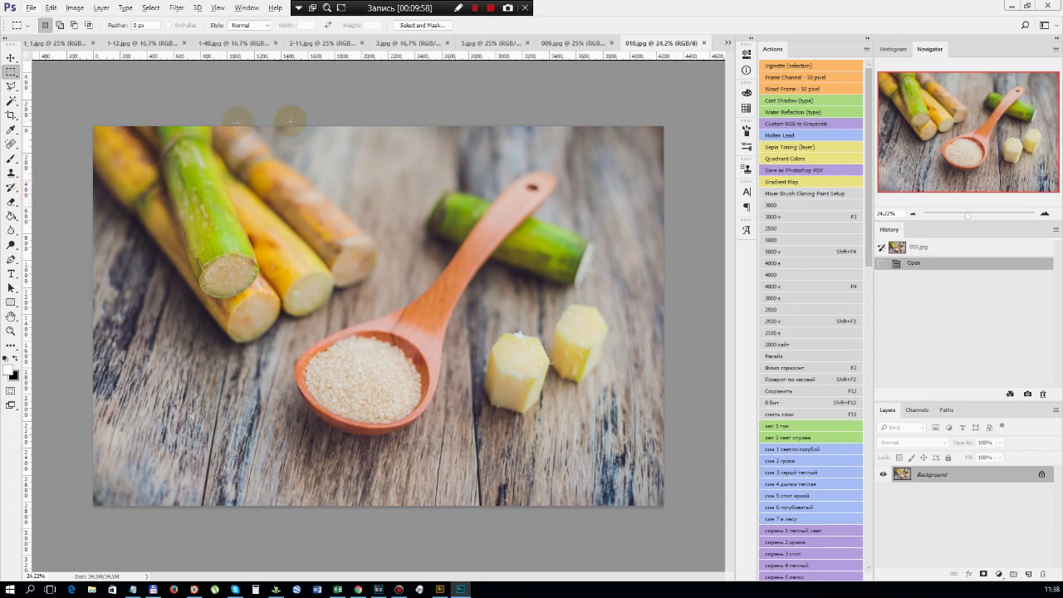
click(11, 114)
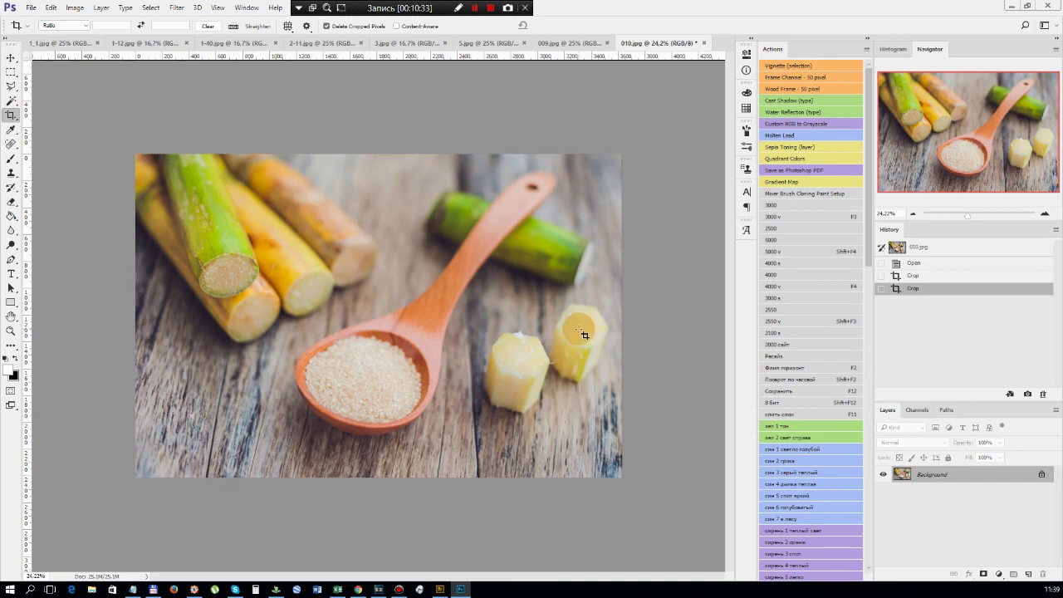
scroll(409, 338, down, 6)
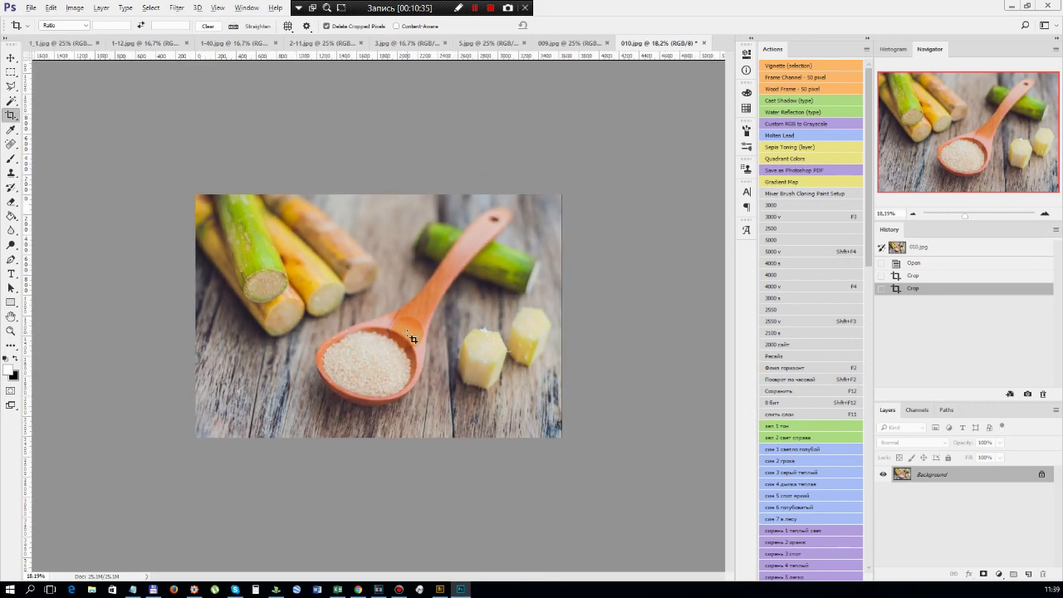
scroll(413, 339, down, 2)
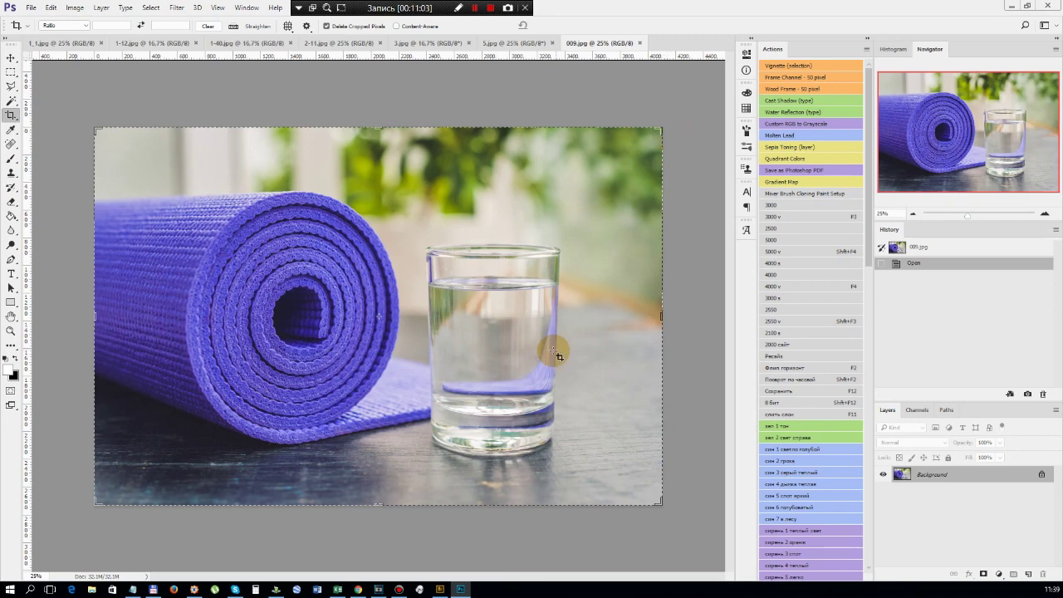
Crop the yoga mat and water glass photo tighter at the top and right side, apply it, and close the document
drag(662, 128, 625, 150)
drag(391, 318, 394, 339)
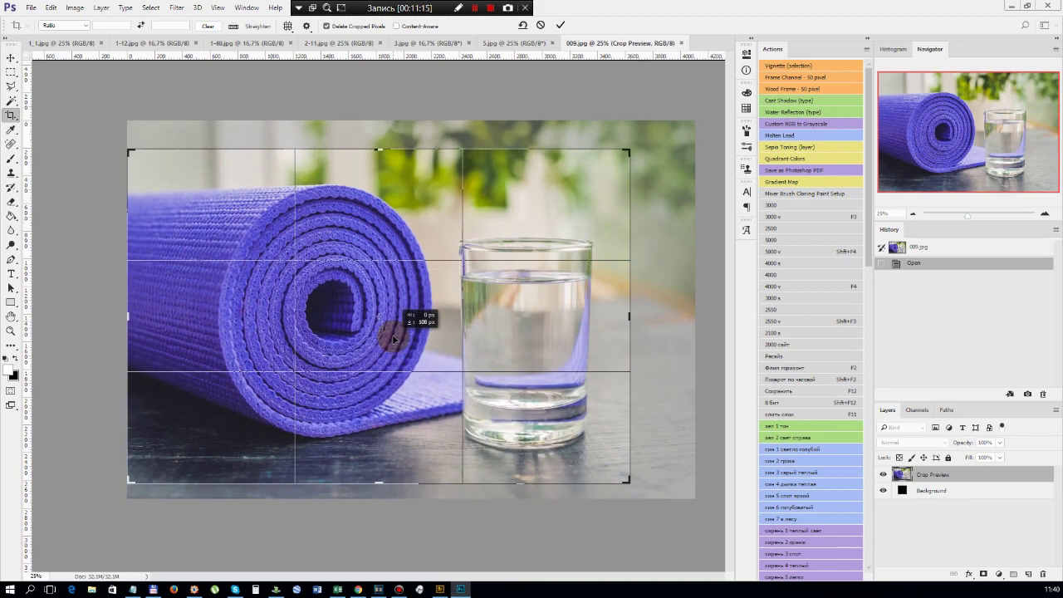
key(Return)
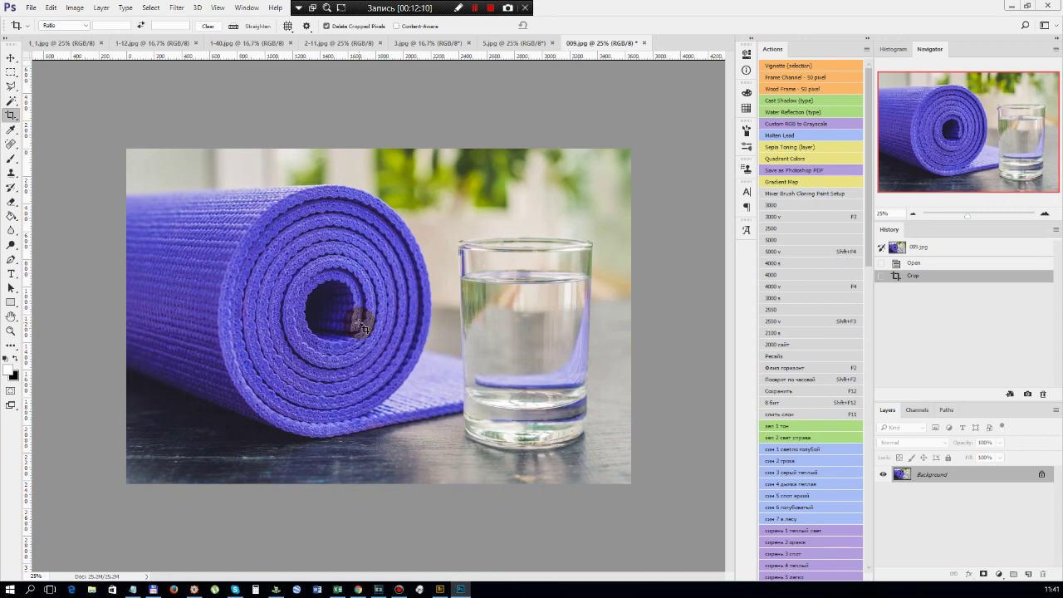
click(647, 44)
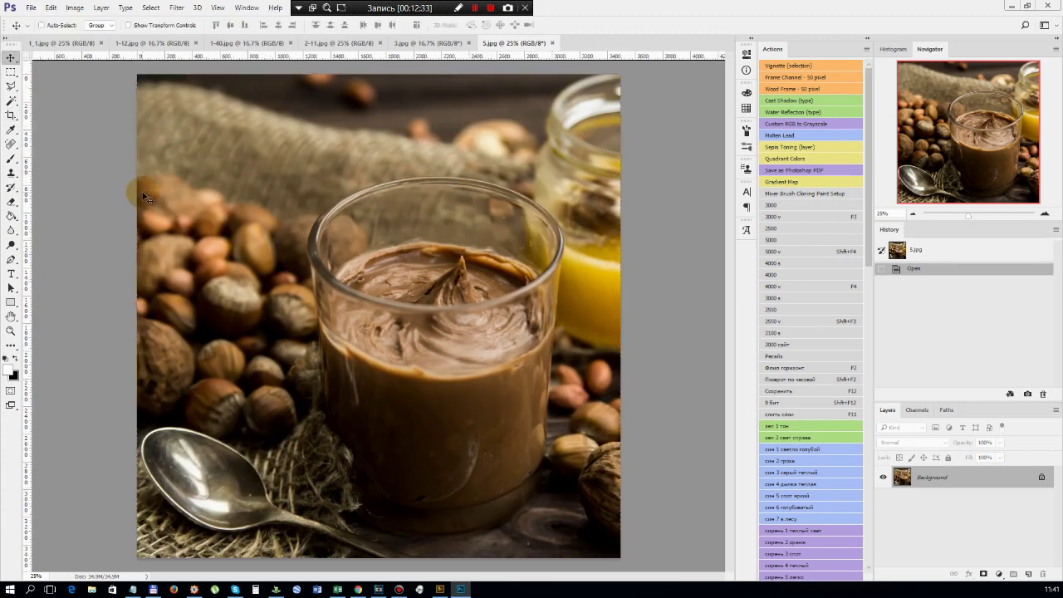
Flip the chocolate cream glass photo horizontally, review the mirrored composition, and close the document
click(98, 238)
key(F2)
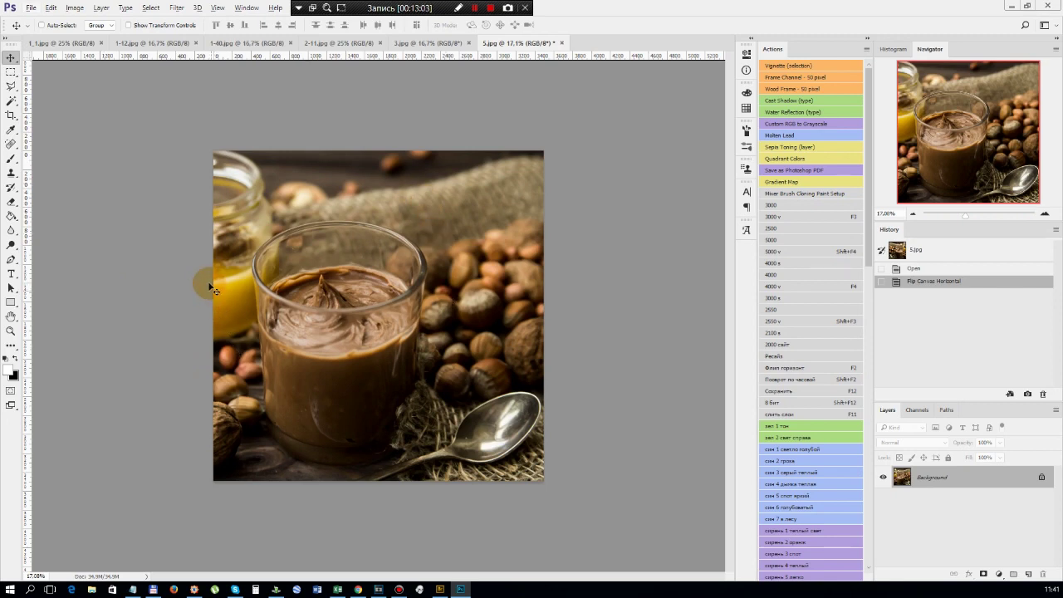
click(221, 164)
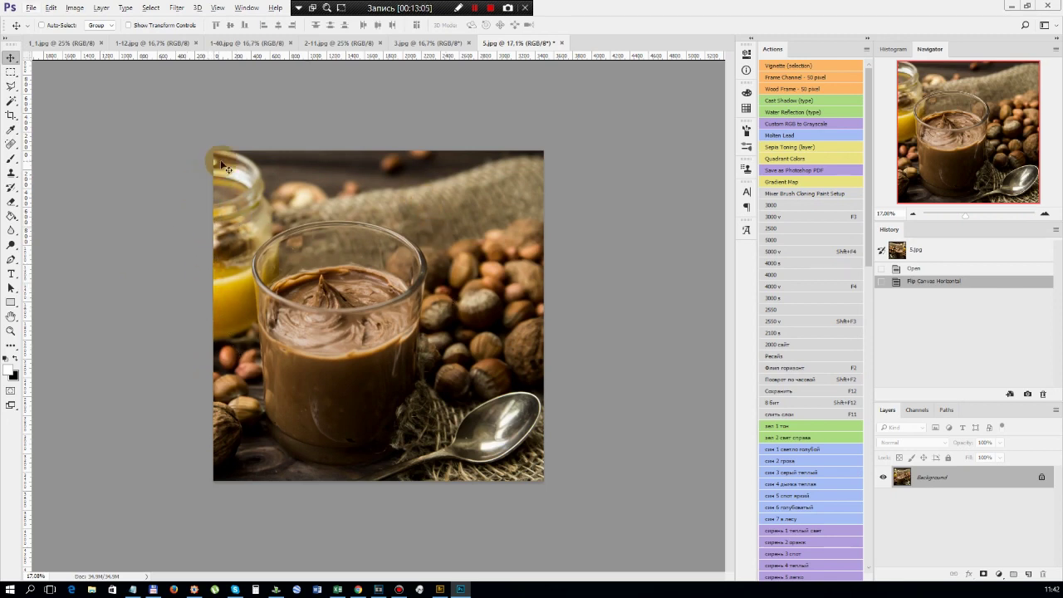
click(210, 262)
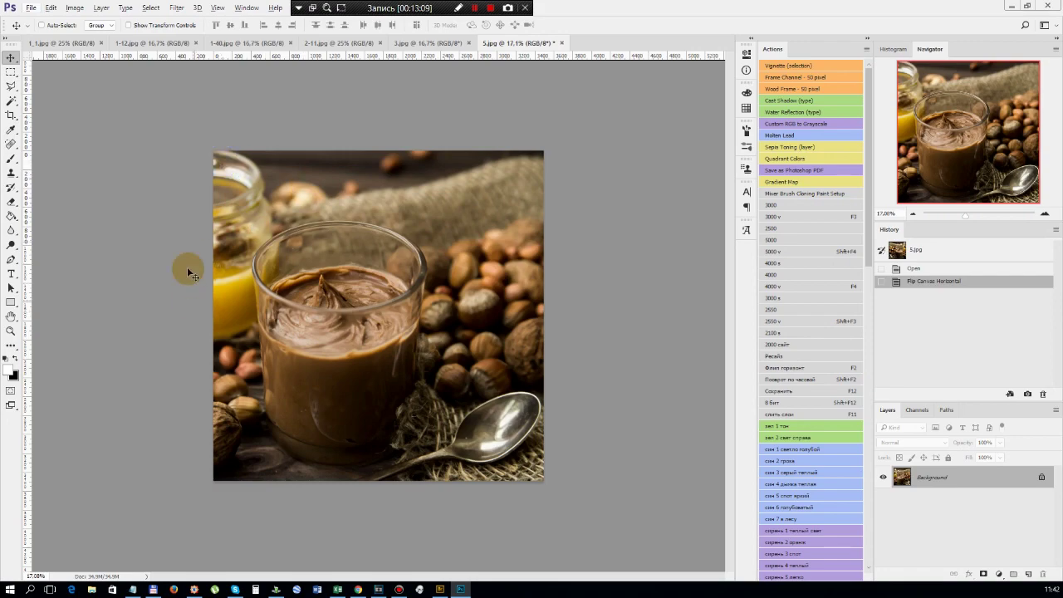
scroll(379, 317, up, 1)
scroll(351, 319, down, 1)
scroll(351, 317, up, 2)
scroll(350, 314, down, 1)
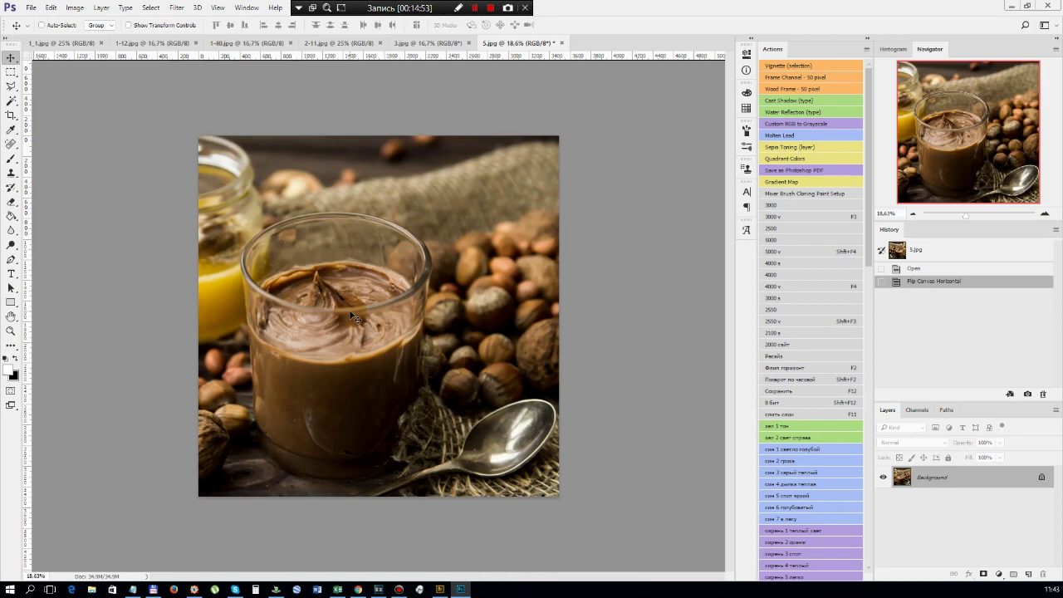
click(561, 42)
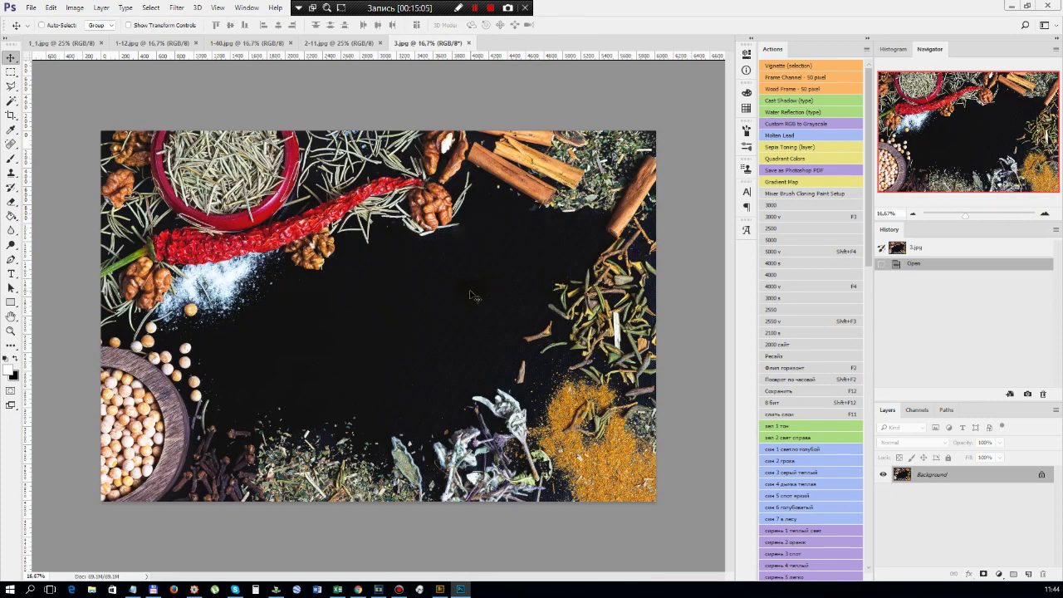
Crop the dark spice flat lay slightly tighter on all sides and close the document without saving
scroll(413, 343, up, 2)
scroll(412, 341, up, 4)
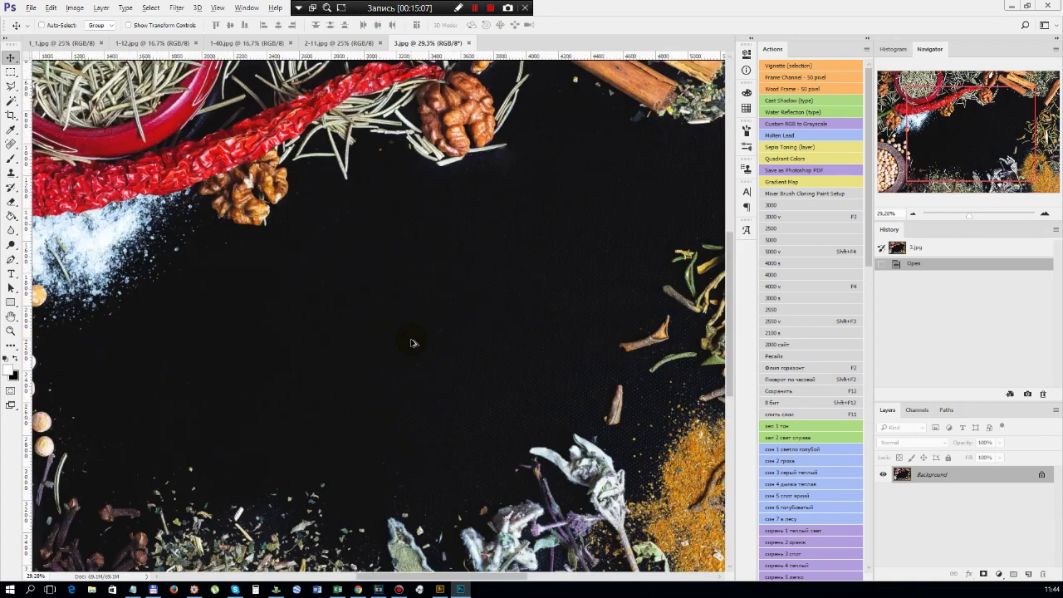
mouse_move(971, 135)
mouse_down()
mouse_move(966, 119)
mouse_move(977, 109)
mouse_move(982, 120)
mouse_move(925, 131)
mouse_move(969, 99)
mouse_move(1006, 135)
mouse_move(968, 100)
mouse_move(949, 101)
mouse_move(974, 143)
mouse_up()
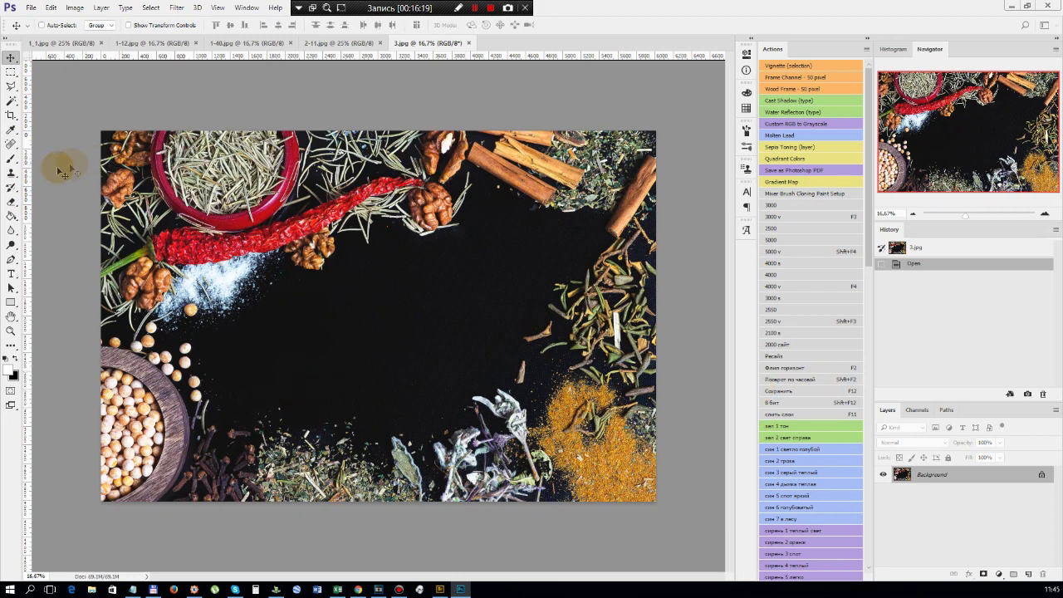
click(10, 114)
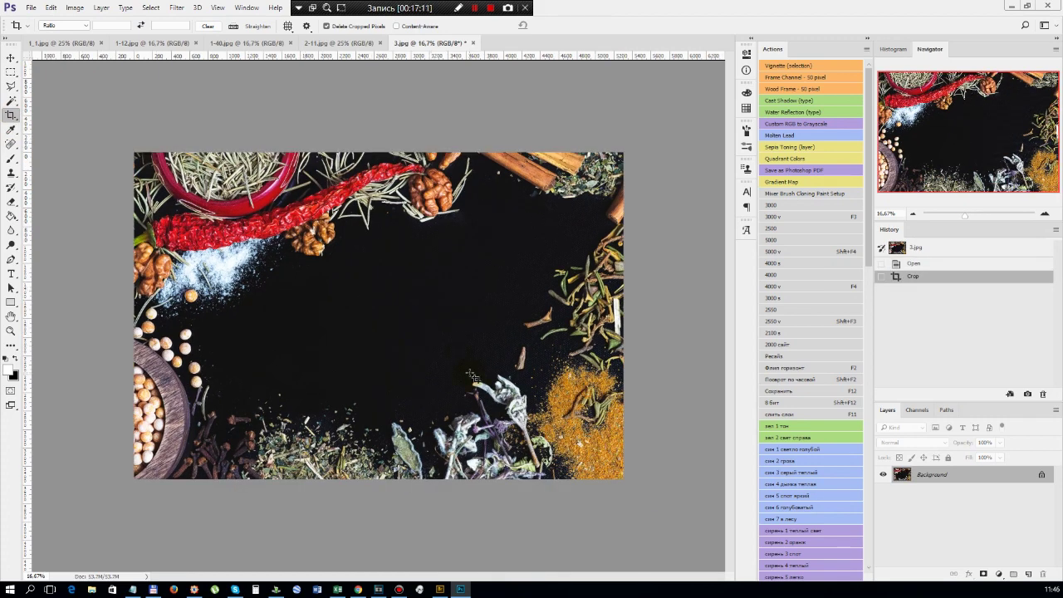
click(470, 42)
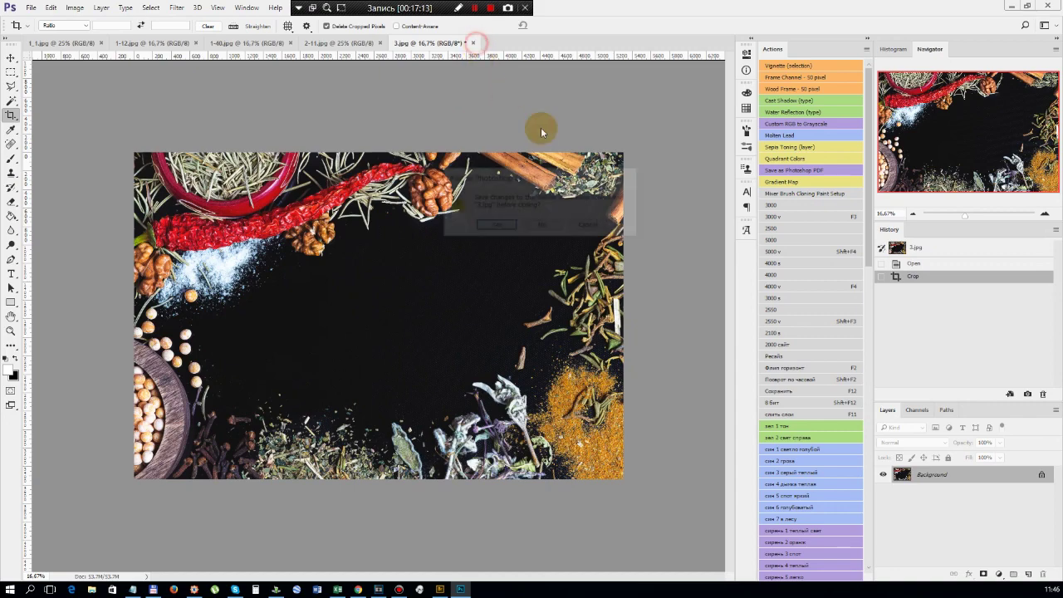
click(544, 225)
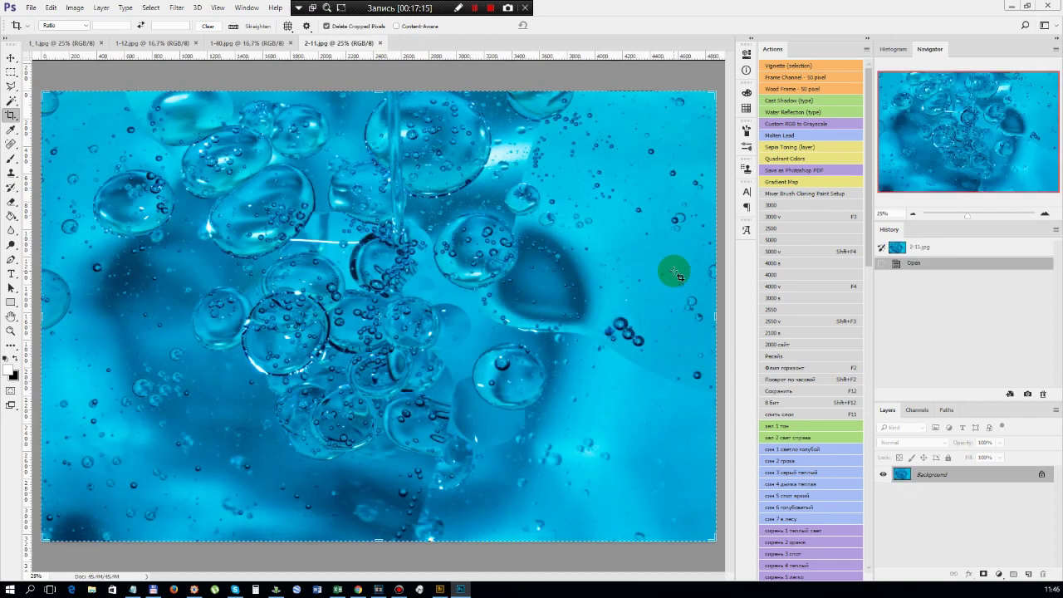
Inspect the blue bubbles photo, and close both it and the snowy reed landscape
scroll(421, 278, up, 4)
scroll(426, 284, down, 6)
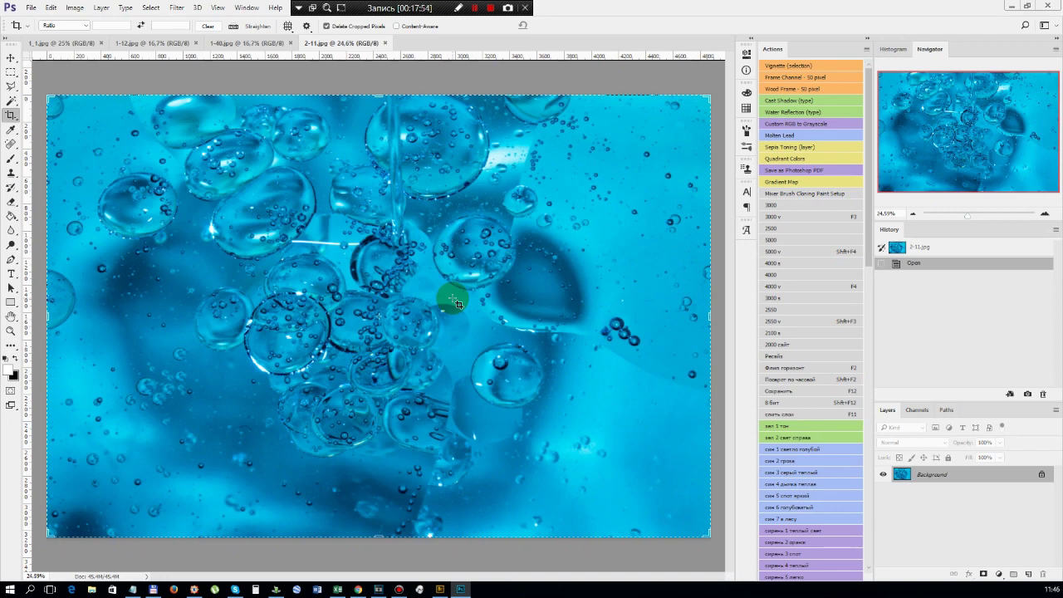
click(384, 42)
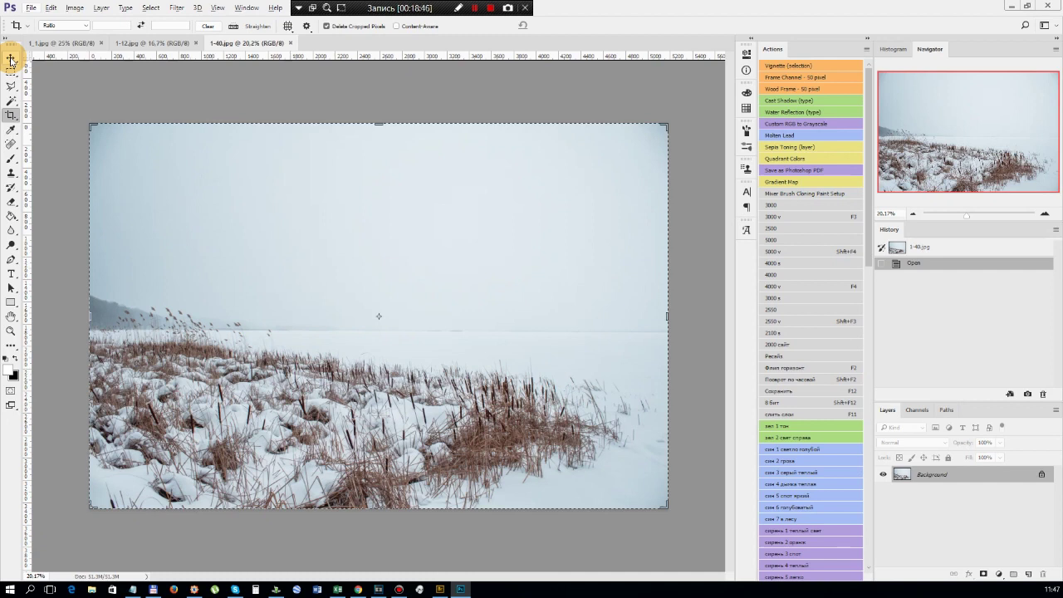
click(11, 60)
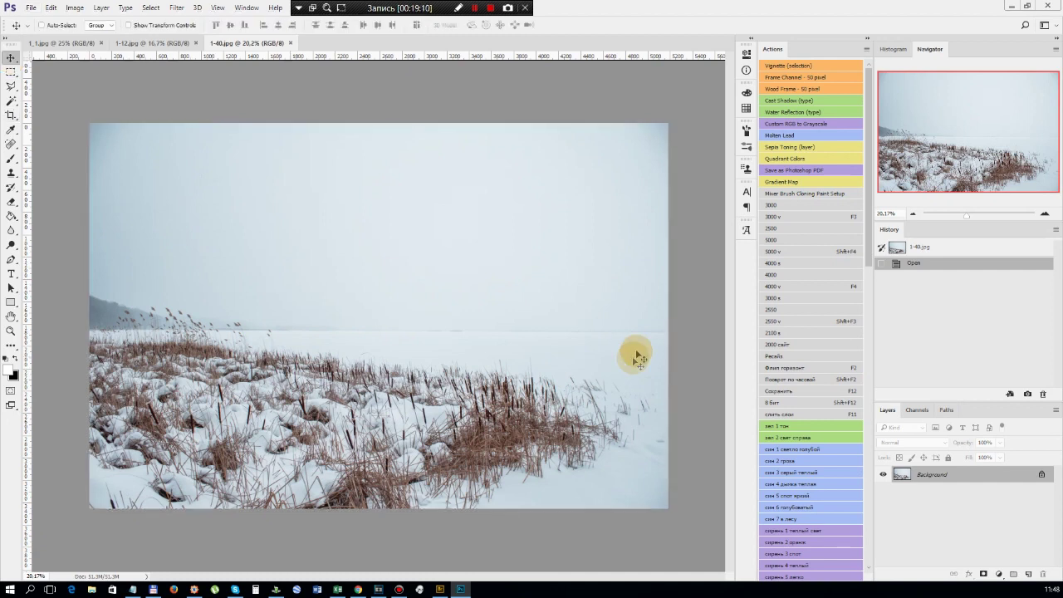
click(289, 43)
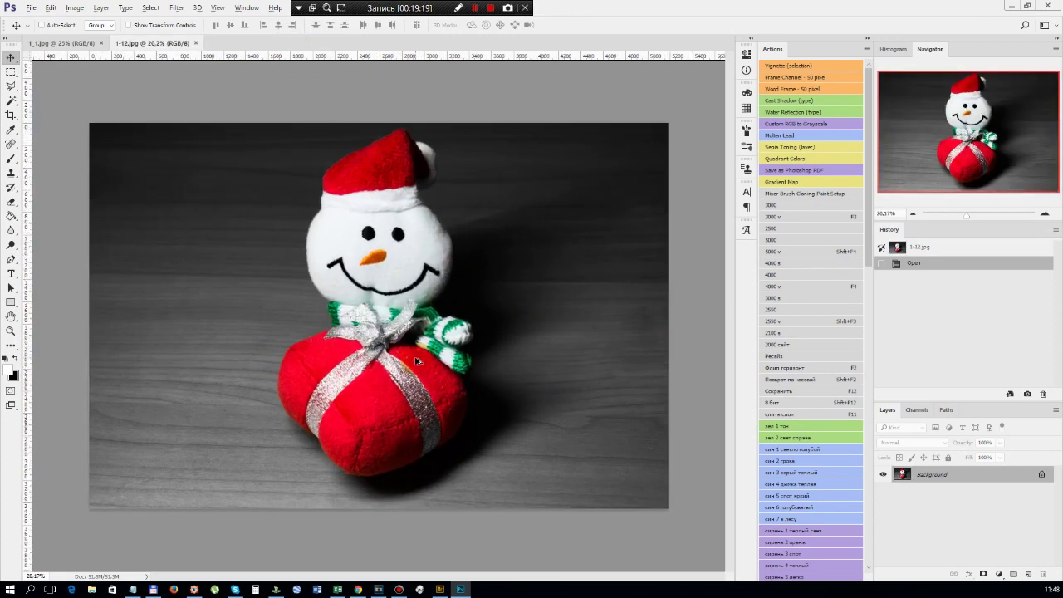
Inspect the snowman toy's placement against the dark wooden background and close the image
scroll(417, 360, up, 2)
scroll(424, 363, down, 3)
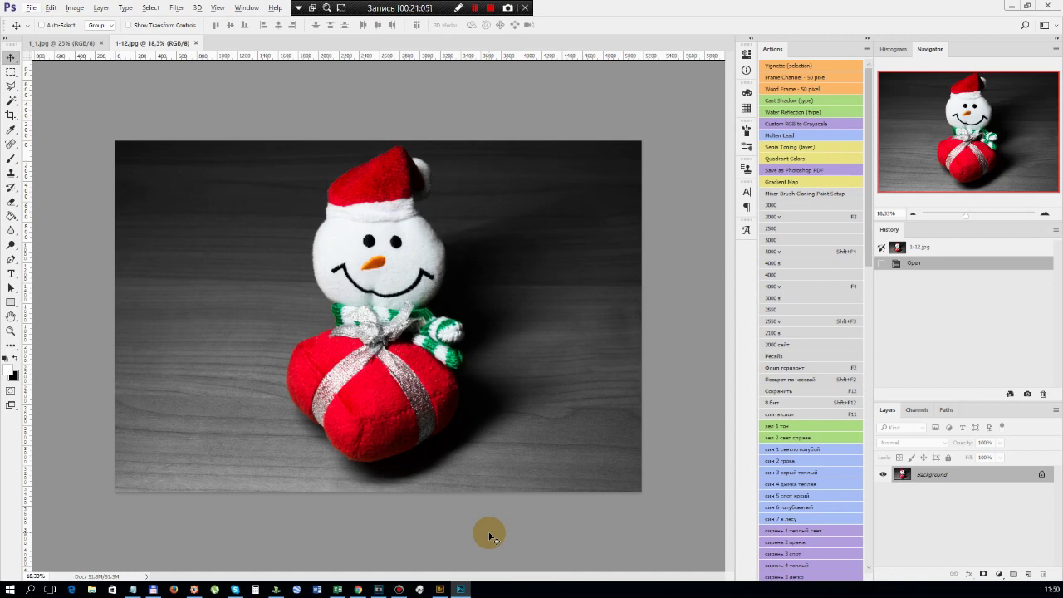
click(195, 42)
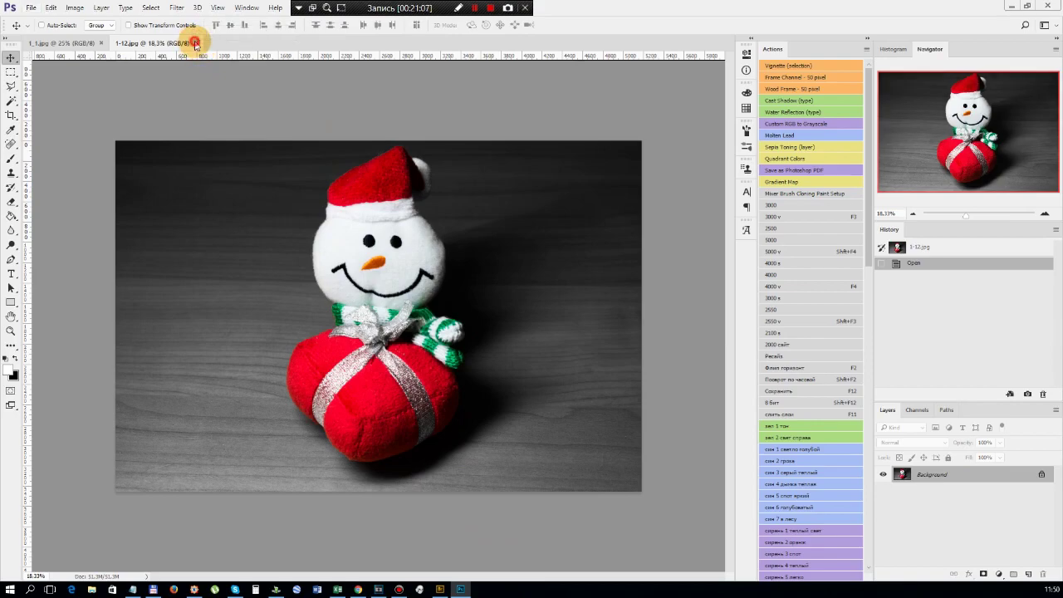
Examine the photo of piled metal caps both in close-up and as a full frame
scroll(370, 288, up, 1)
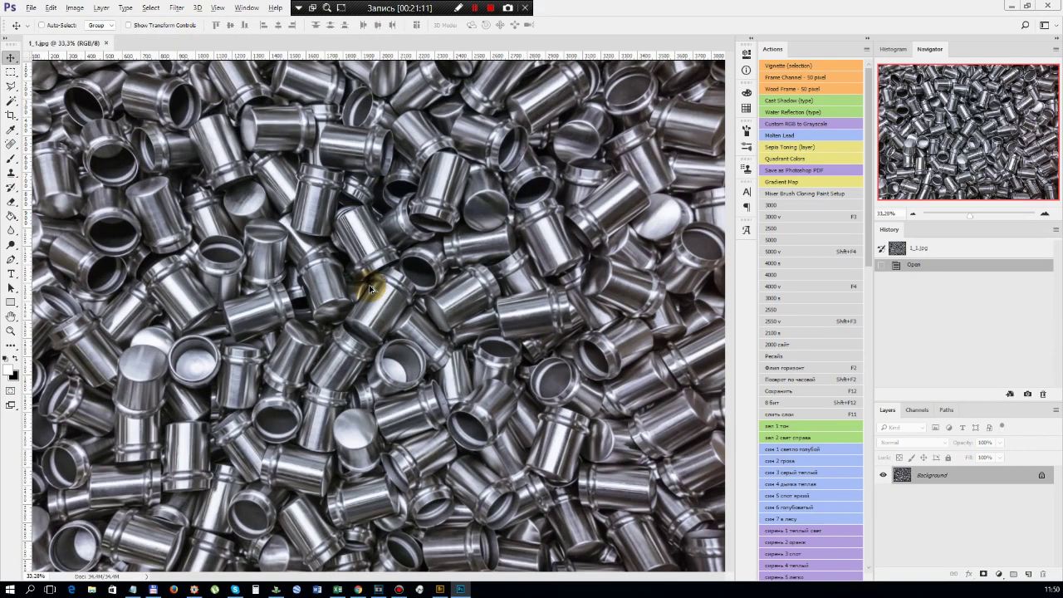
scroll(370, 288, up, 2)
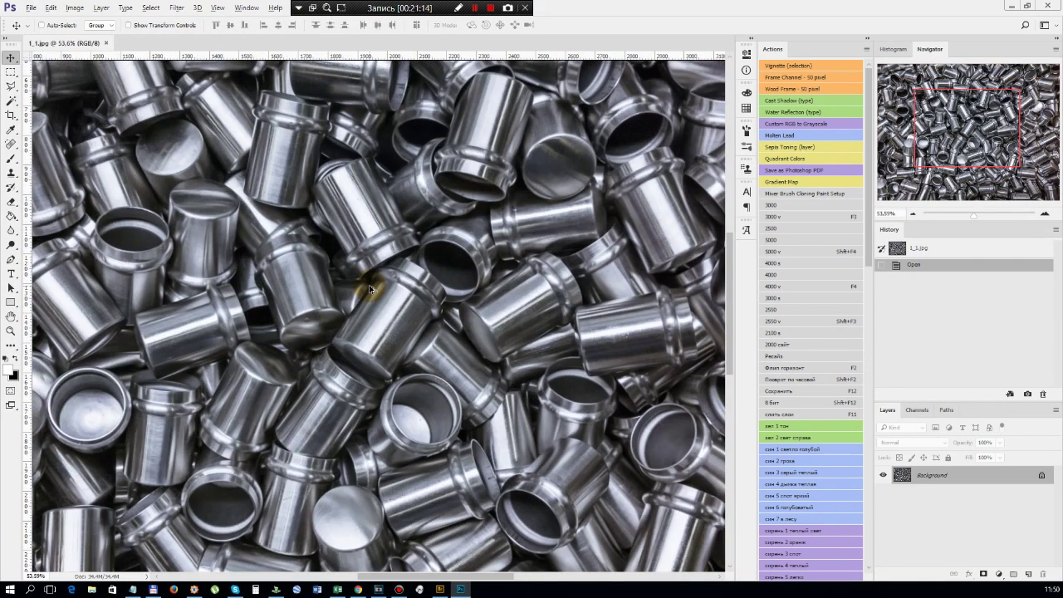
scroll(370, 288, down, 2)
scroll(370, 288, down, 1)
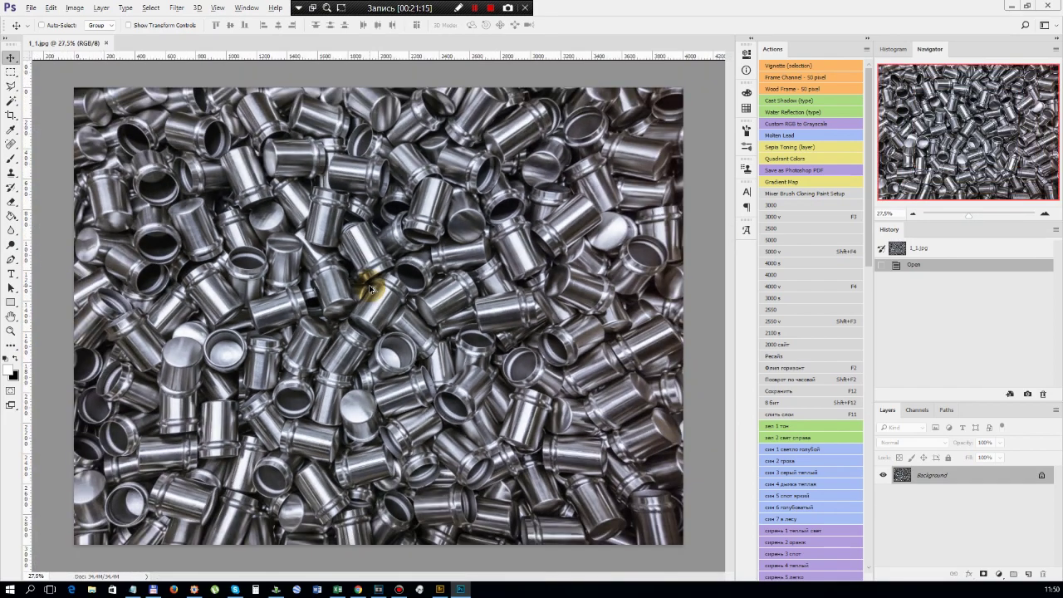
scroll(371, 288, down, 1)
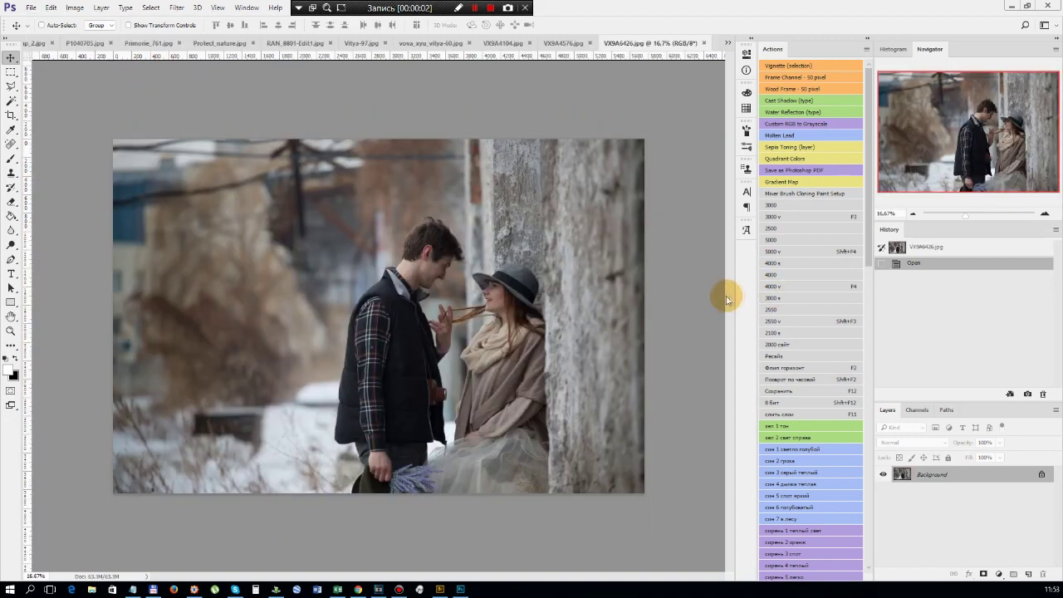
Crop the photo of the couple by the wall slightly tighter, flip it horizontally, and inspect the result
click(11, 114)
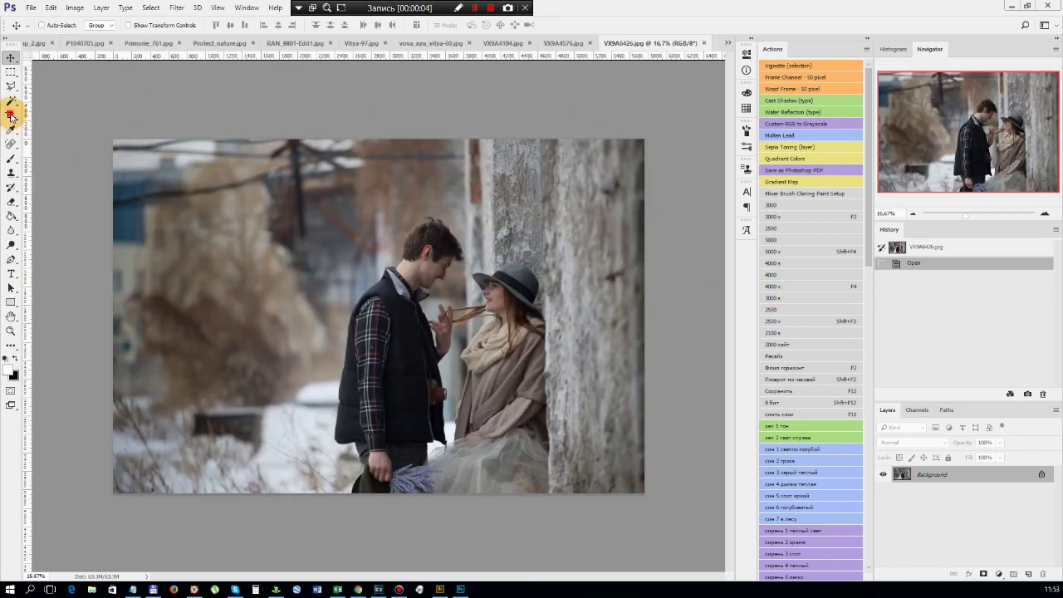
key(Return)
key(F2)
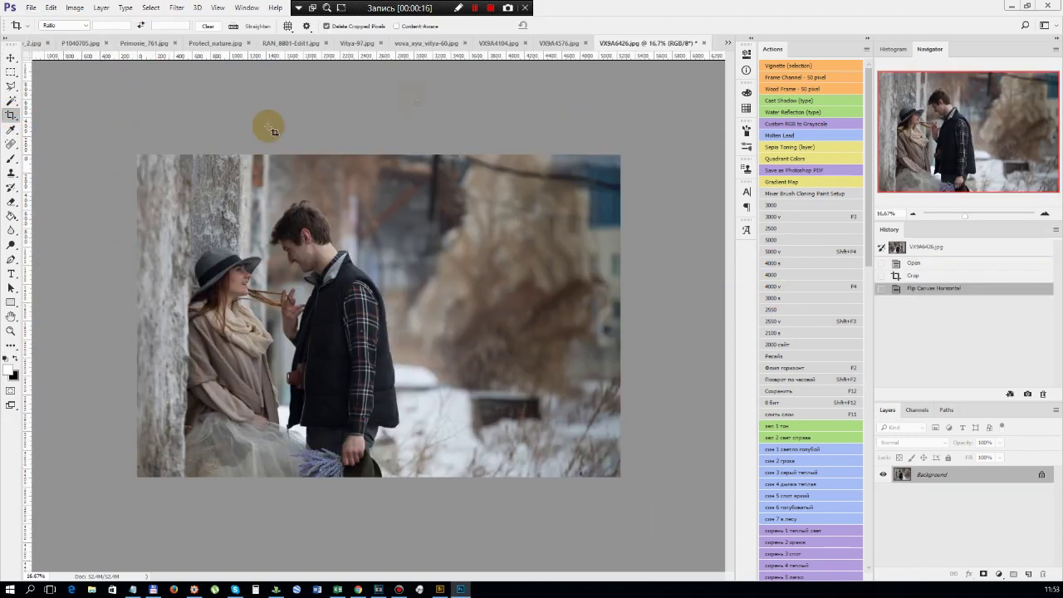
key(ctrl+plus)
scroll(260, 319, up, 4)
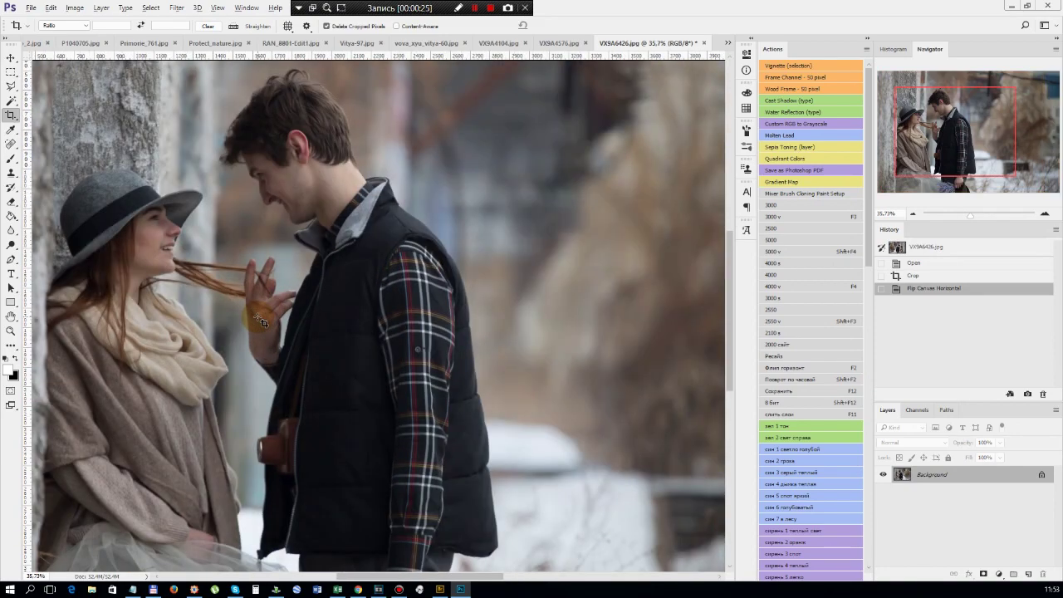
scroll(259, 320, down, 3)
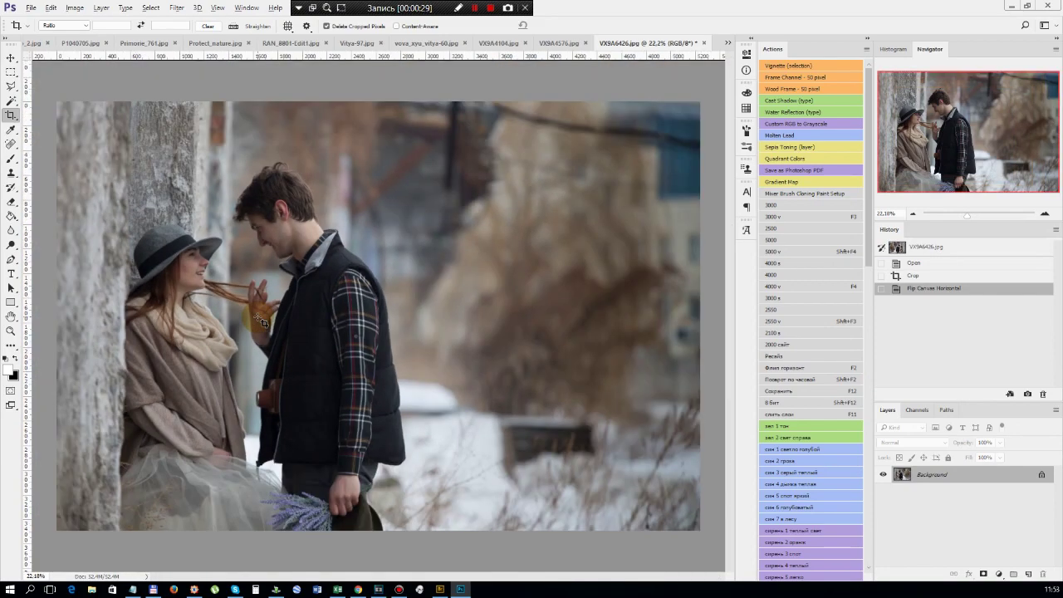
View the flipped photo of the couple by the wall in full and close it without saving the changes
scroll(260, 320, down, 1)
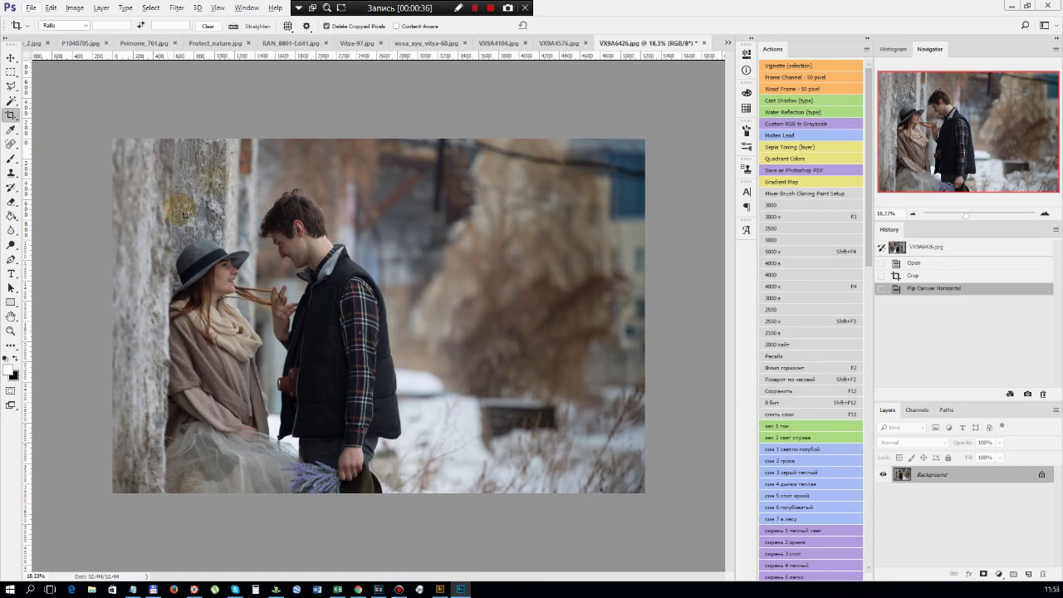
click(220, 372)
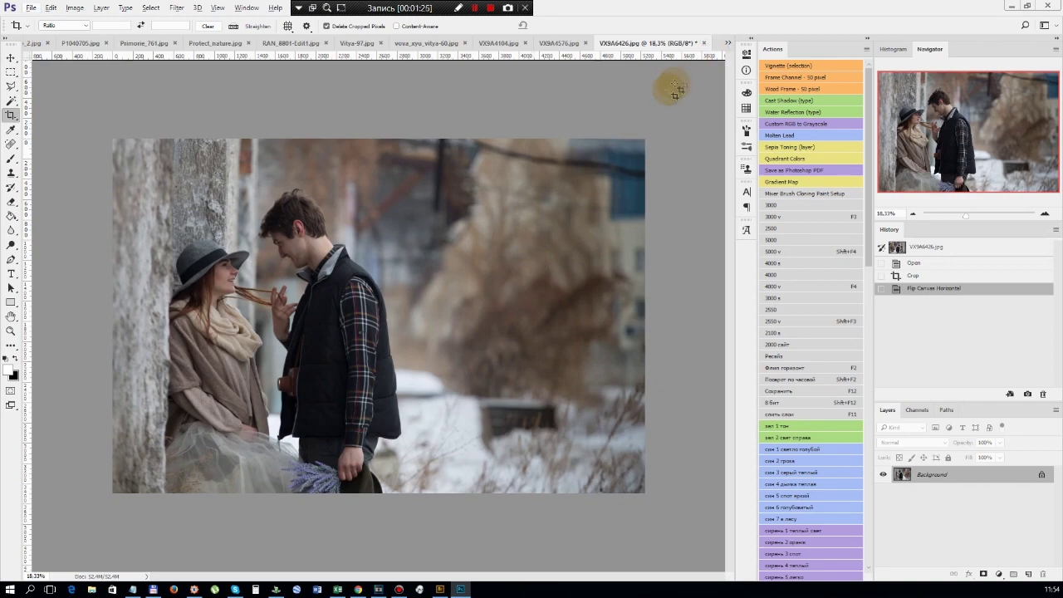
click(703, 43)
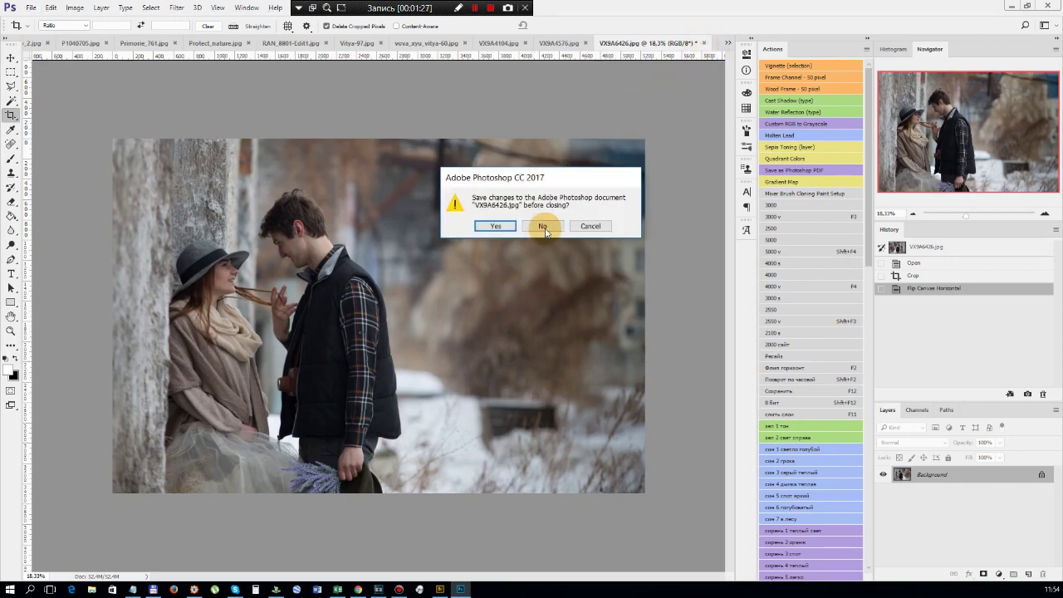
click(543, 230)
Inspect the portrait of the woman in the fur hat in close-up and as a full frame, and close it
scroll(433, 239, up, 2)
scroll(432, 246, up, 2)
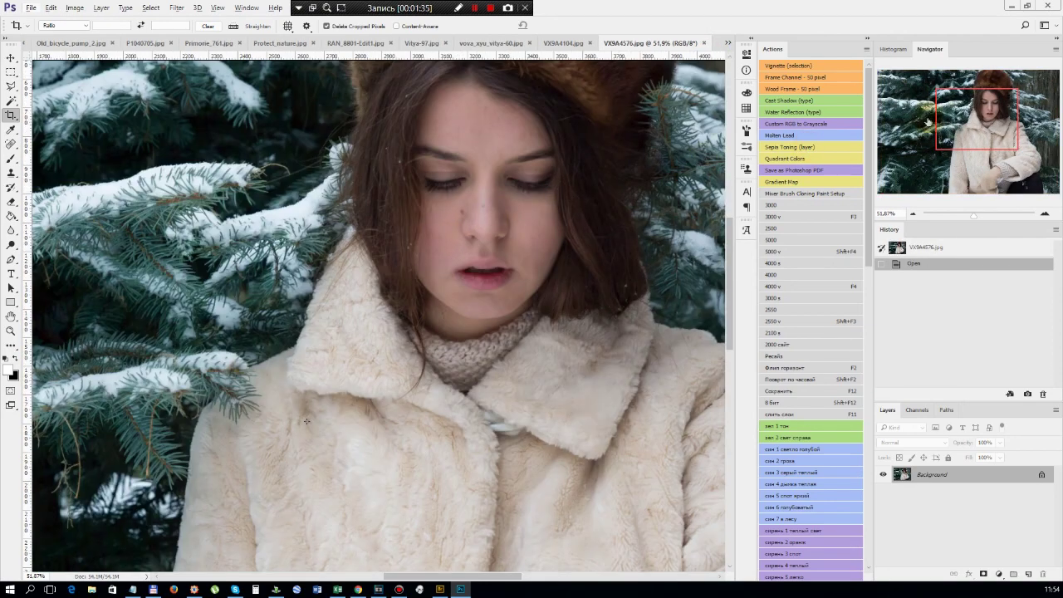
mouse_move(985, 129)
mouse_down()
mouse_move(980, 194)
mouse_move(991, 200)
mouse_move(972, 176)
mouse_move(975, 147)
mouse_up()
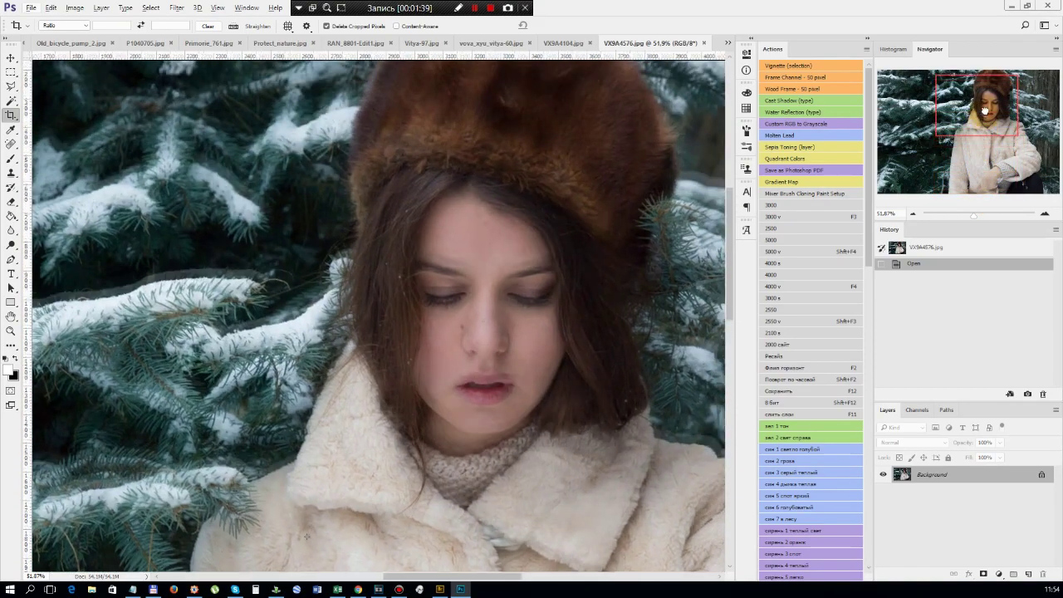
scroll(399, 308, down, 3)
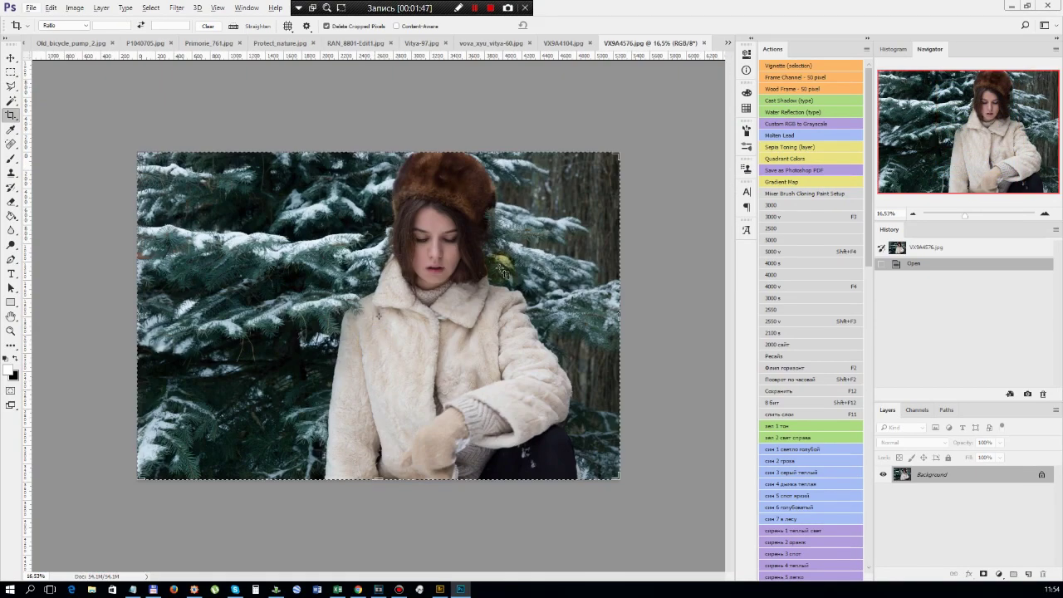
click(428, 273)
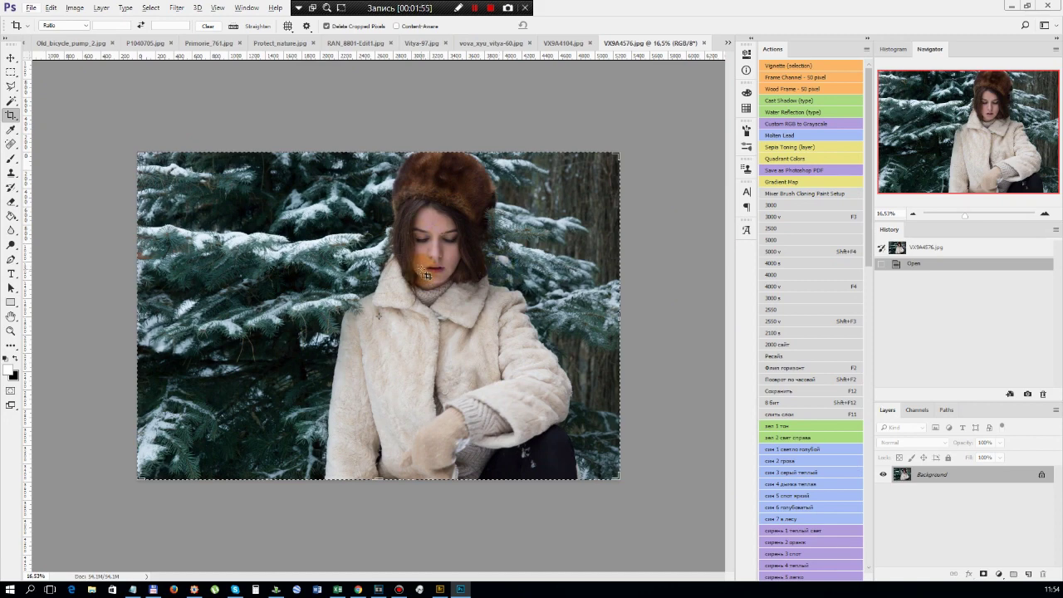
click(704, 42)
Examine the couple hiding behind the hat in the snowy picnic photo, together with the decorations beside them
click(544, 271)
scroll(544, 270, up, 3)
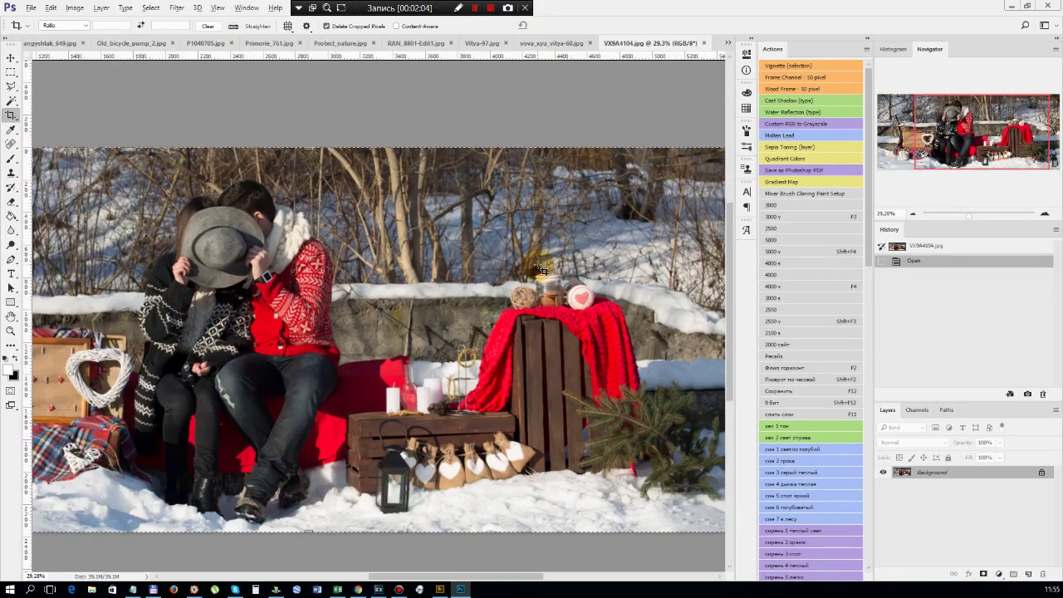
scroll(544, 271, up, 2)
mouse_move(979, 142)
mouse_down()
mouse_move(928, 145)
mouse_move(1027, 143)
mouse_move(996, 144)
mouse_up()
scroll(678, 205, down, 1)
scroll(584, 193, down, 1)
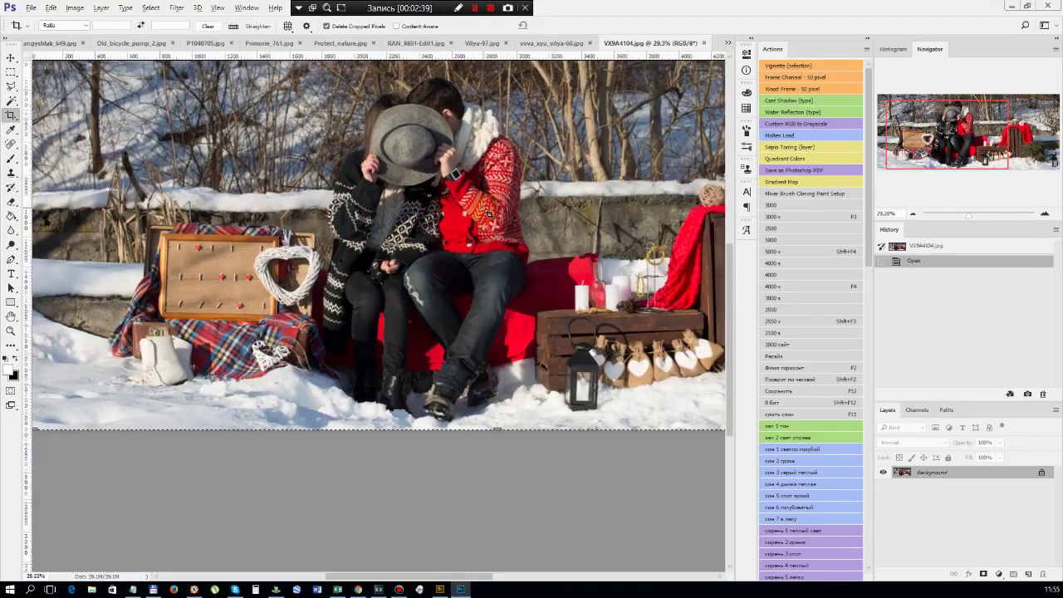
scroll(584, 193, up, 2)
scroll(651, 178, up, 1)
Examine the crates, red blanket, candles, heart bags and lanterns in close-up, and compare them with the whole picnic scene
drag(953, 160, 1030, 141)
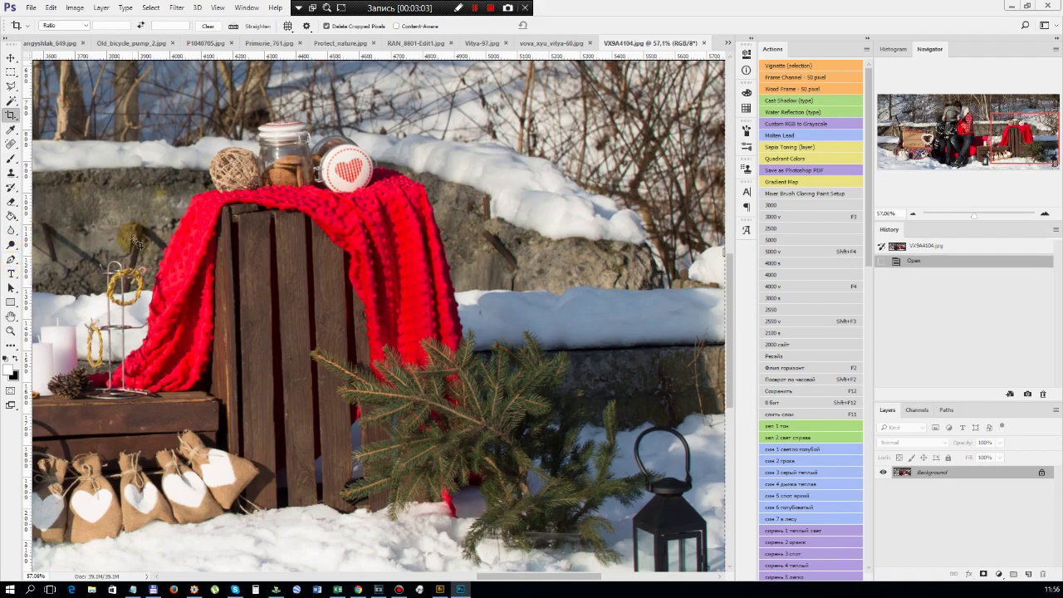
drag(595, 223, 831, 177)
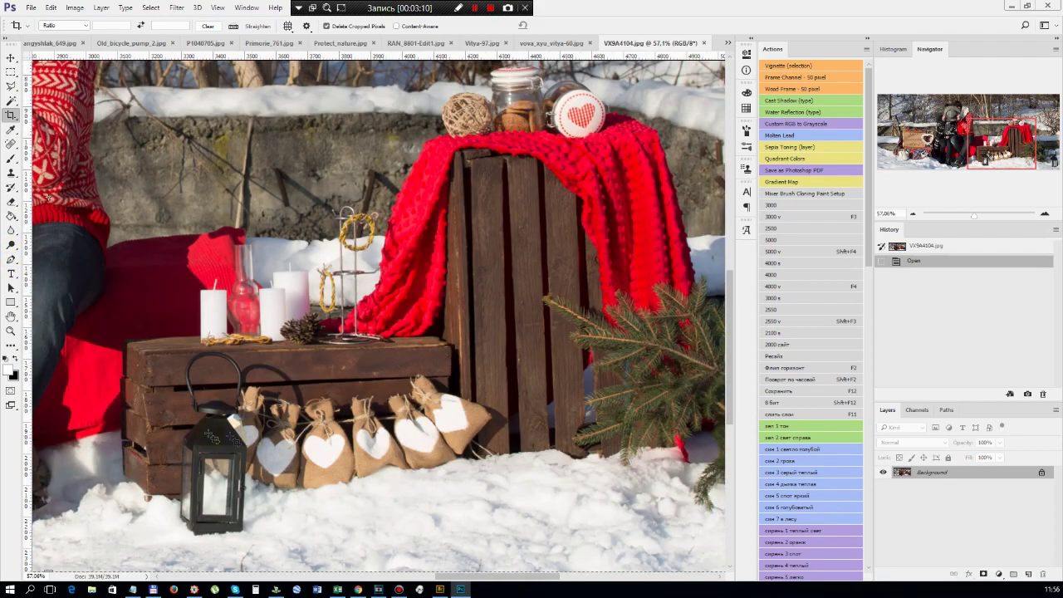
drag(338, 217, 455, 330)
scroll(455, 330, down, 3)
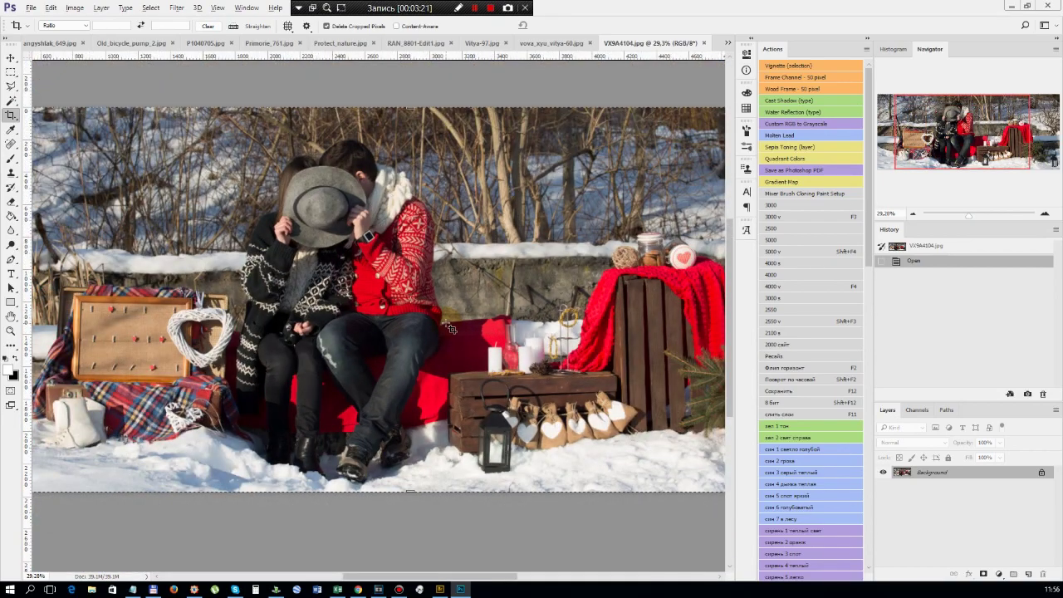
scroll(451, 330, down, 2)
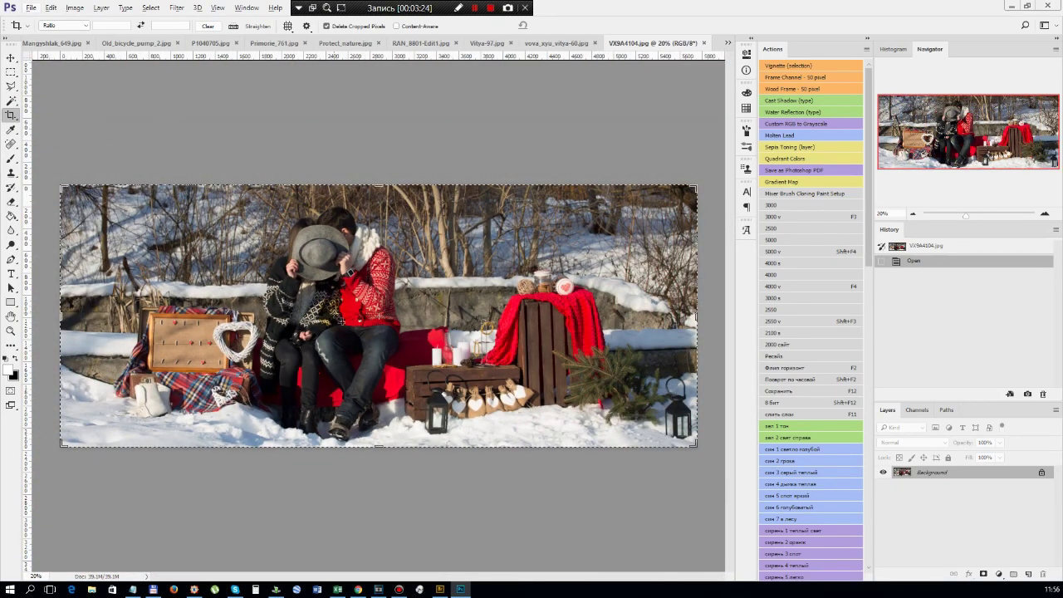
scroll(340, 319, down, 1)
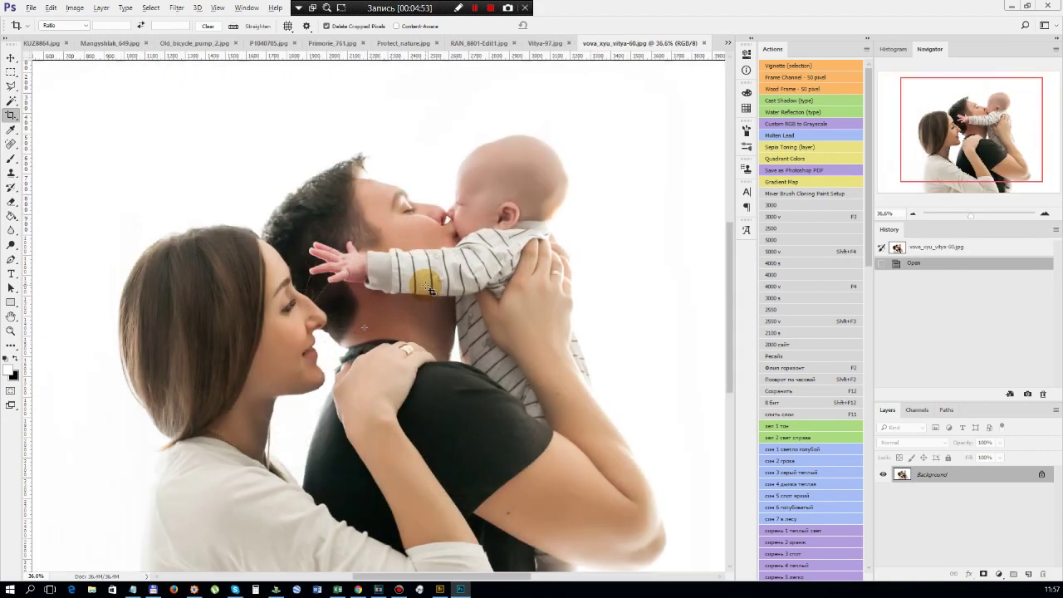
Try to reposition the family with the baby by duplicating the background layer and shifting the copy toward the photo's left edge
scroll(425, 288, up, 3)
scroll(429, 288, up, 2)
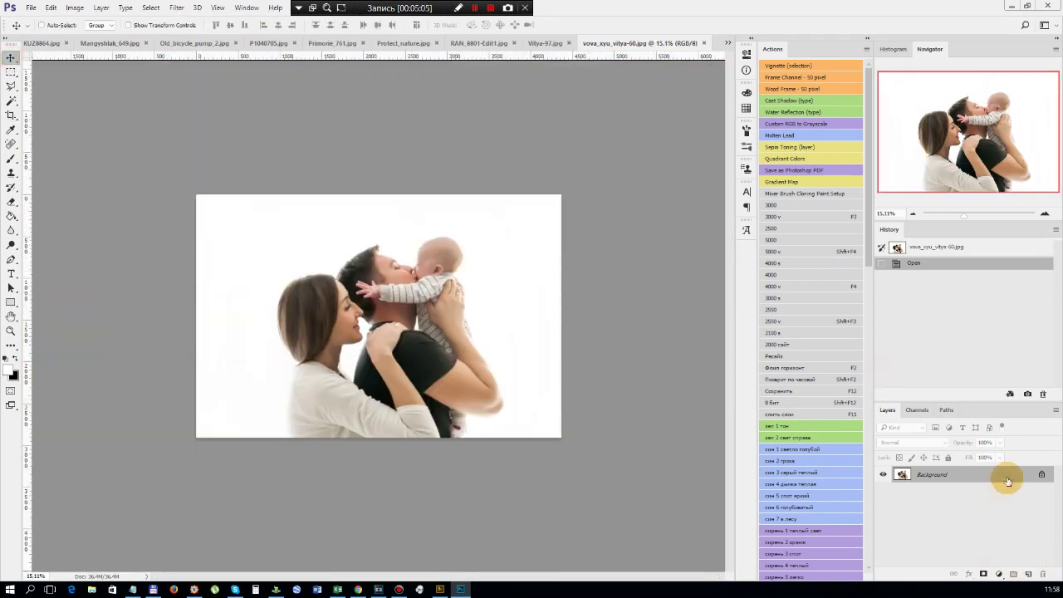
drag(1006, 481, 1027, 573)
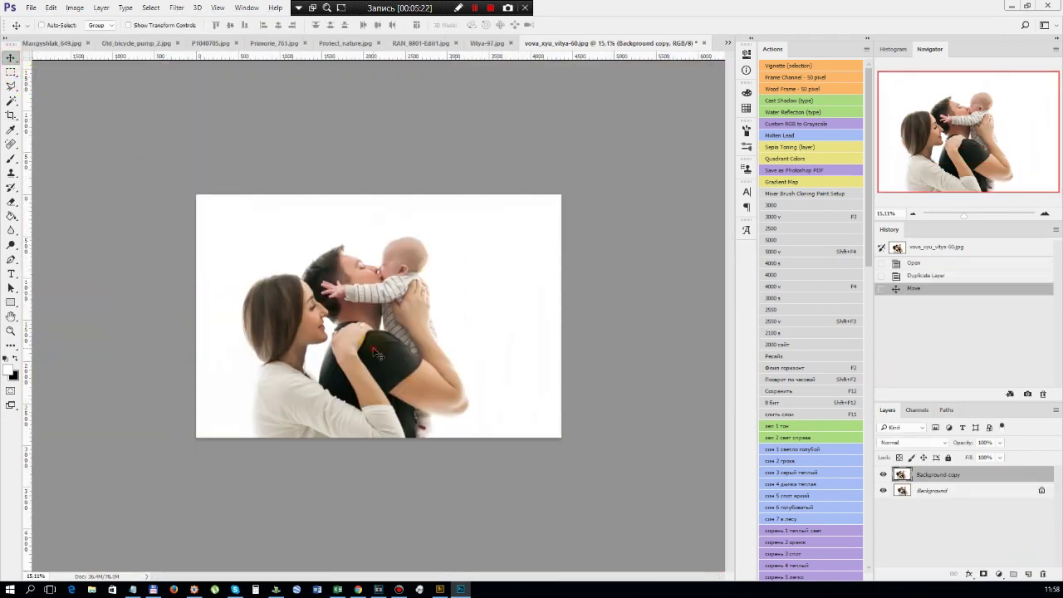
drag(370, 342, 357, 344)
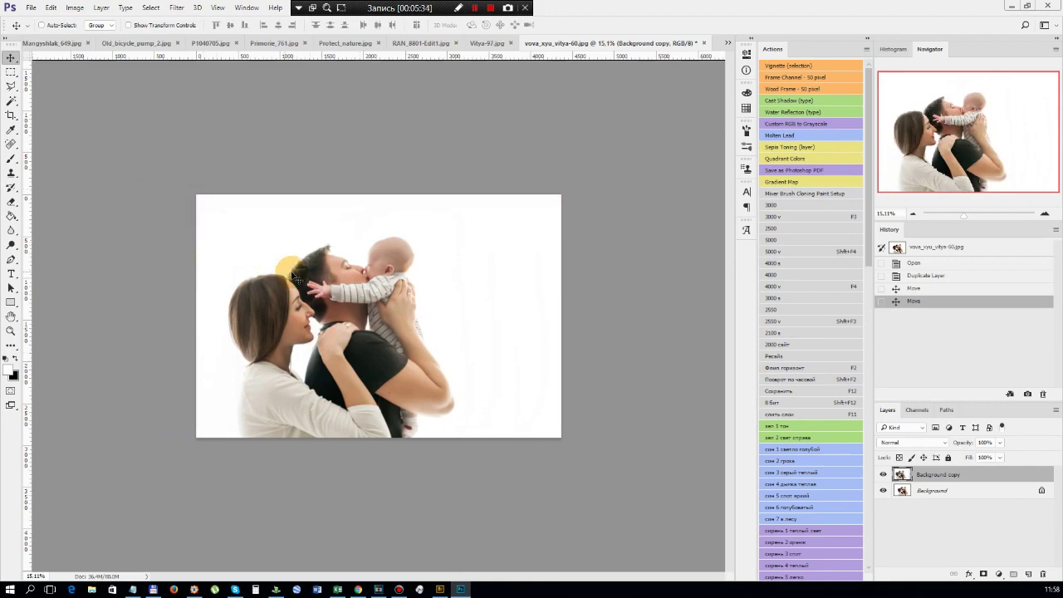
ctrl+click(299, 279)
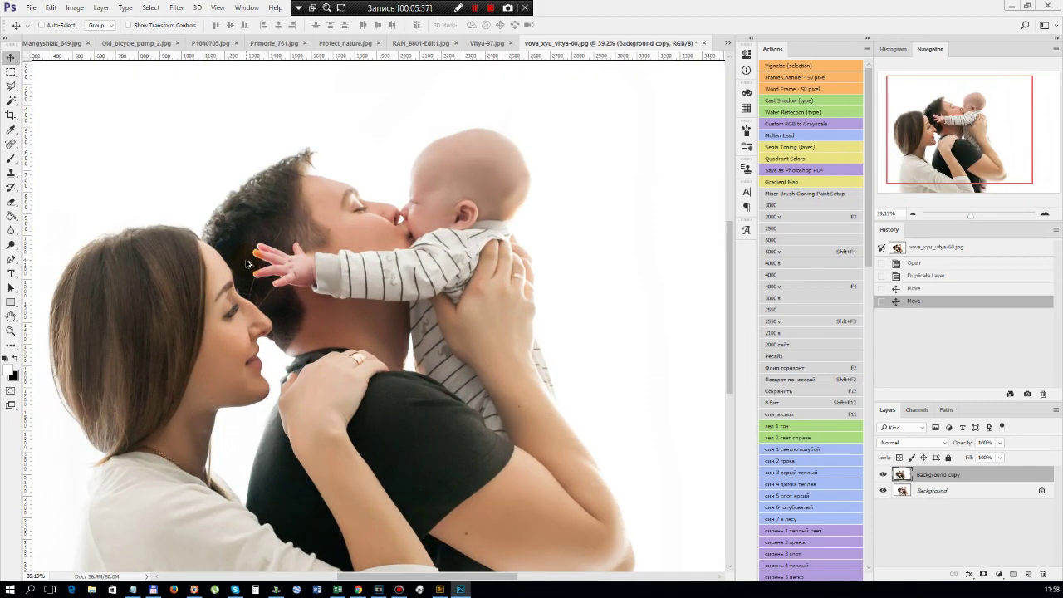
alt+click(262, 251)
Crop the family photo tightly around the parents and the baby, and check the new framing
click(28, 118)
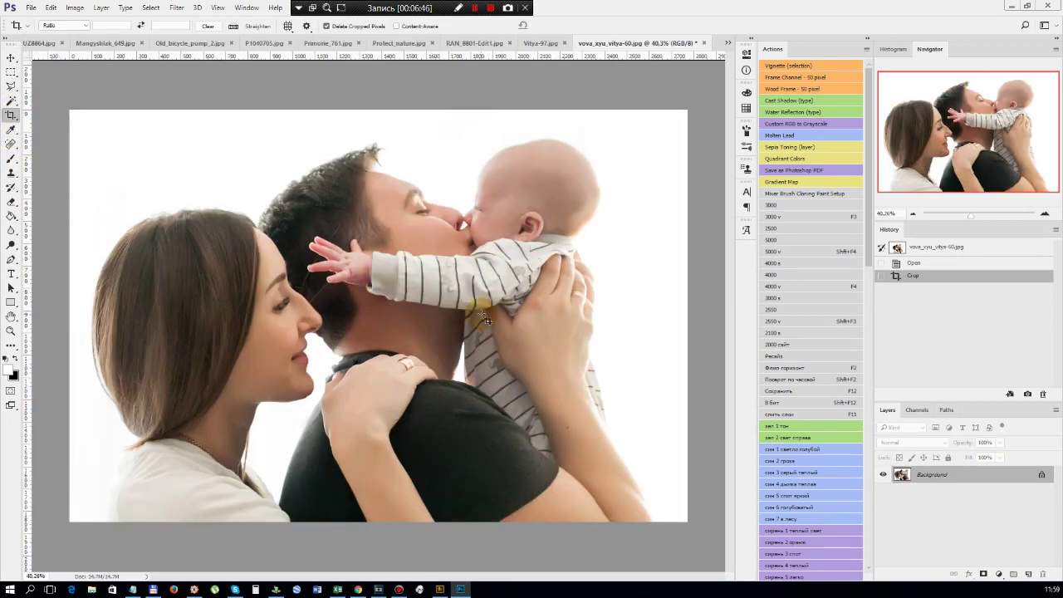
scroll(438, 301, down, 3)
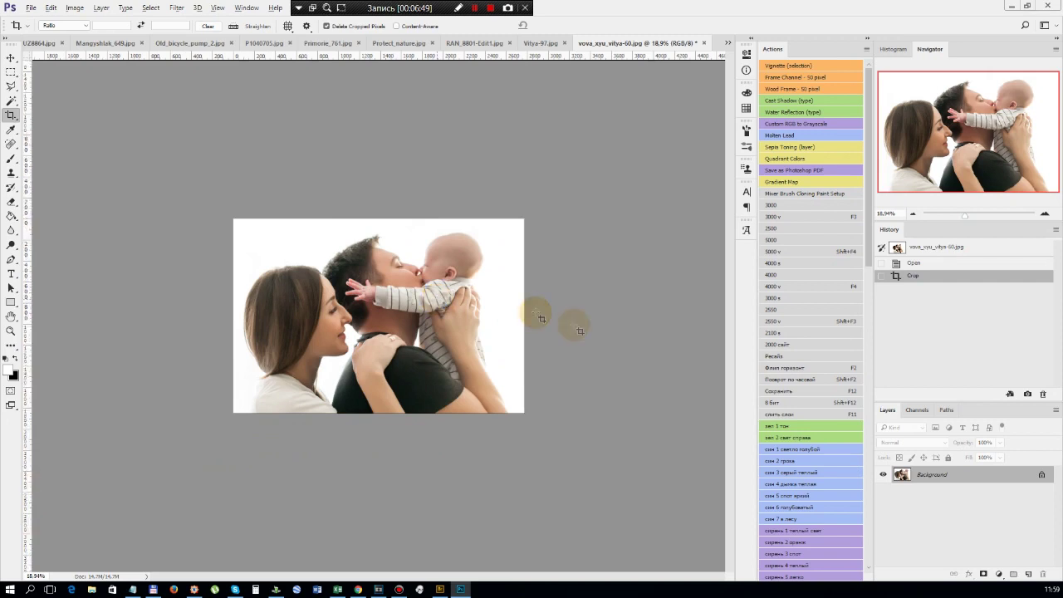
scroll(390, 324, up, 1)
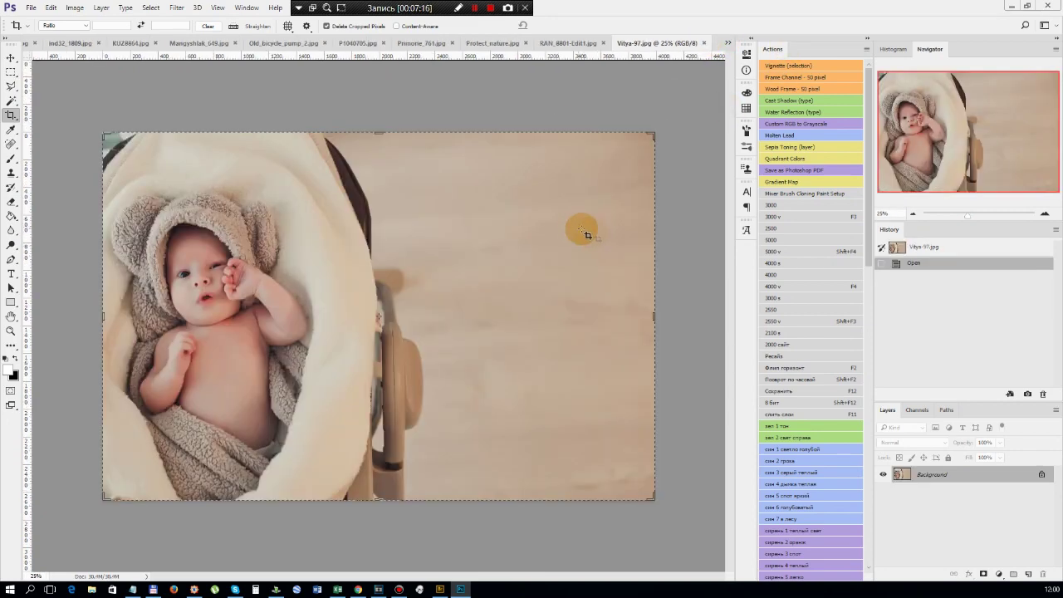
Crop the photo of the baby in the bear hood slightly tighter
drag(655, 133, 564, 218)
key(Return)
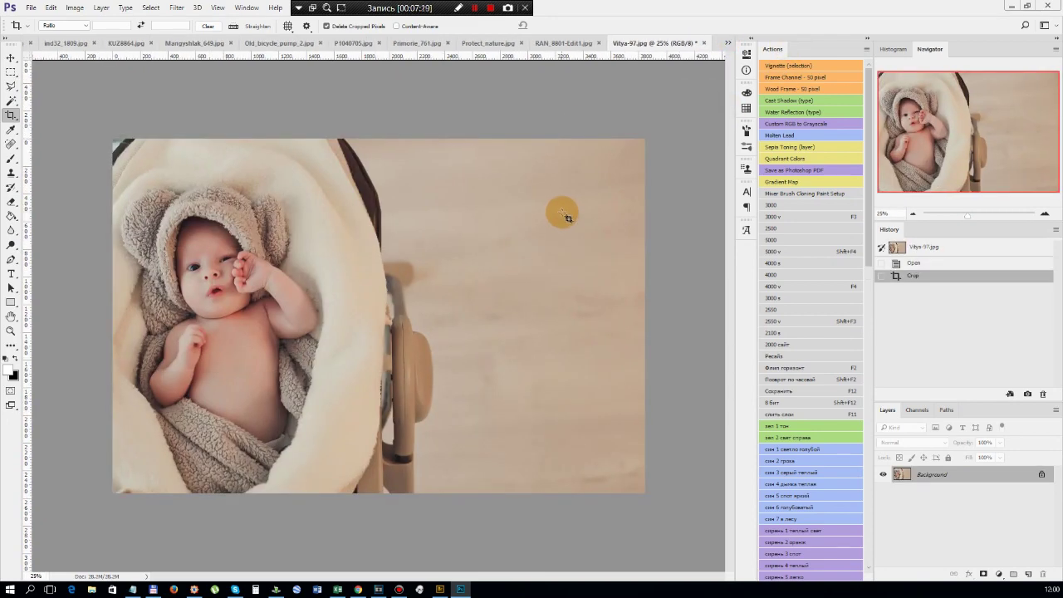
Remove the dark rim and frame beside the baby with the content-aware Spot Healing Brush, and save and close the photo
click(10, 143)
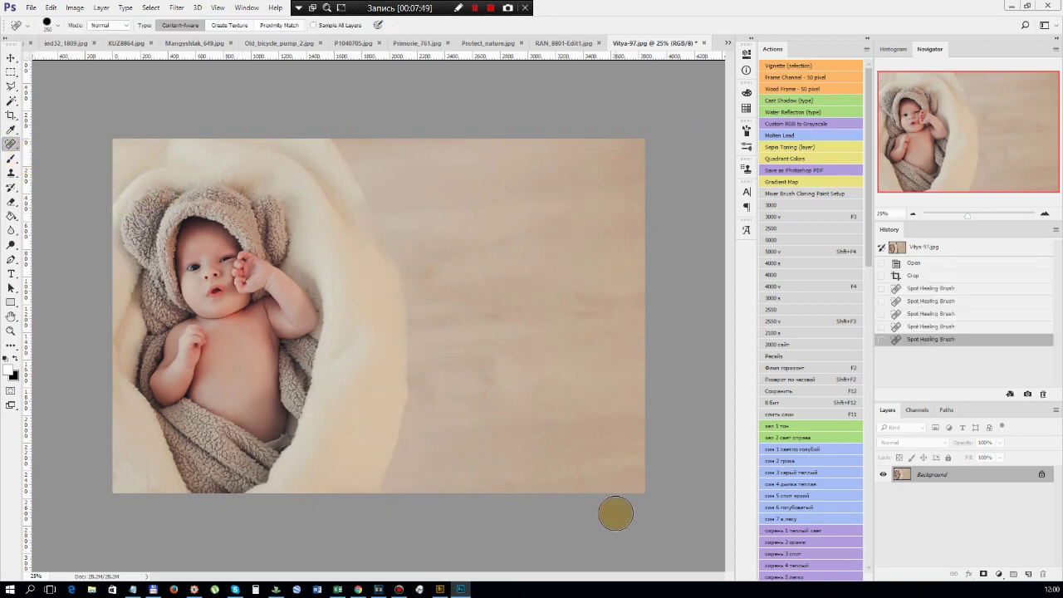
key(ctrl+s)
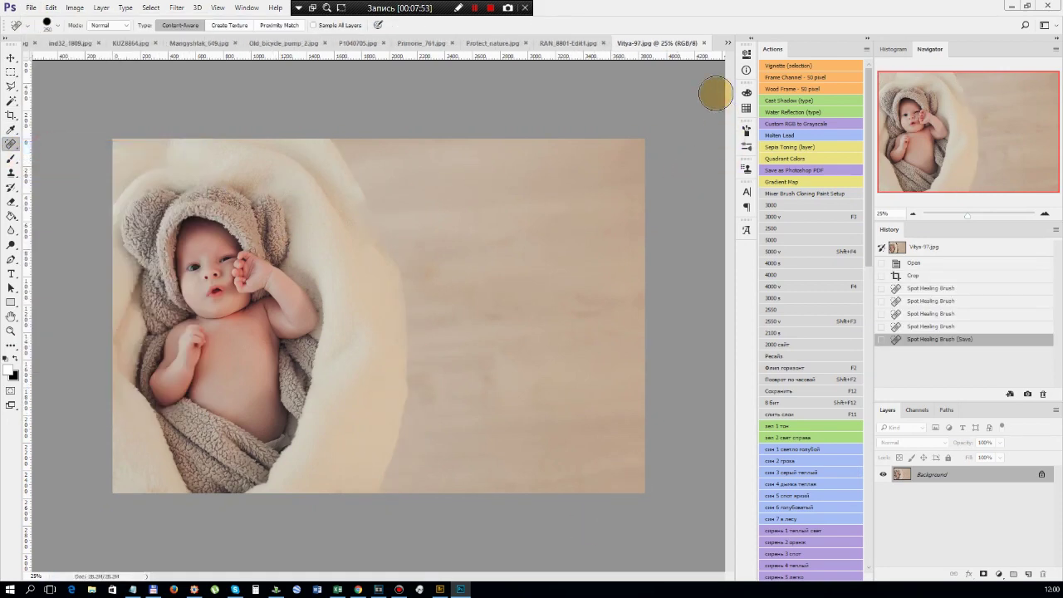
click(703, 45)
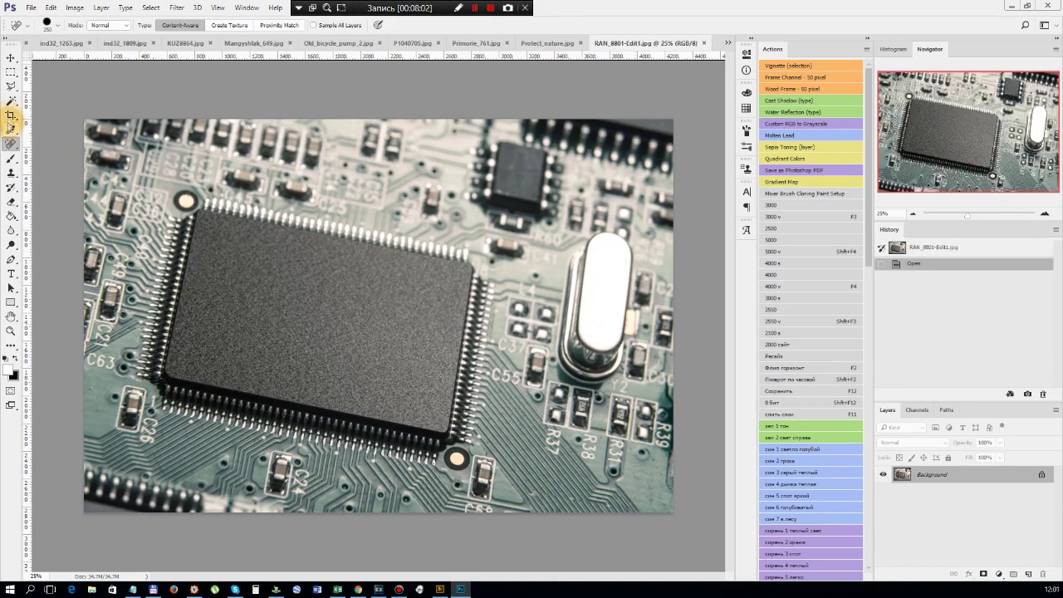
Crop the circuit board photo tighter around the large black chip and the metal component, and inspect the result
click(11, 115)
drag(421, 332, 380, 334)
key(Return)
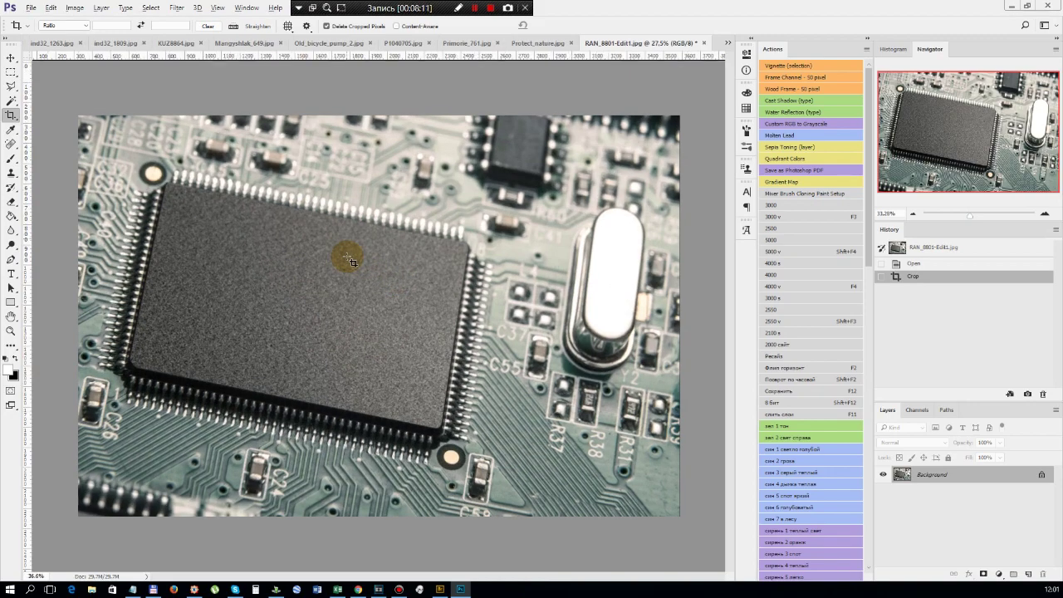
scroll(339, 251, up, 2)
scroll(339, 251, down, 2)
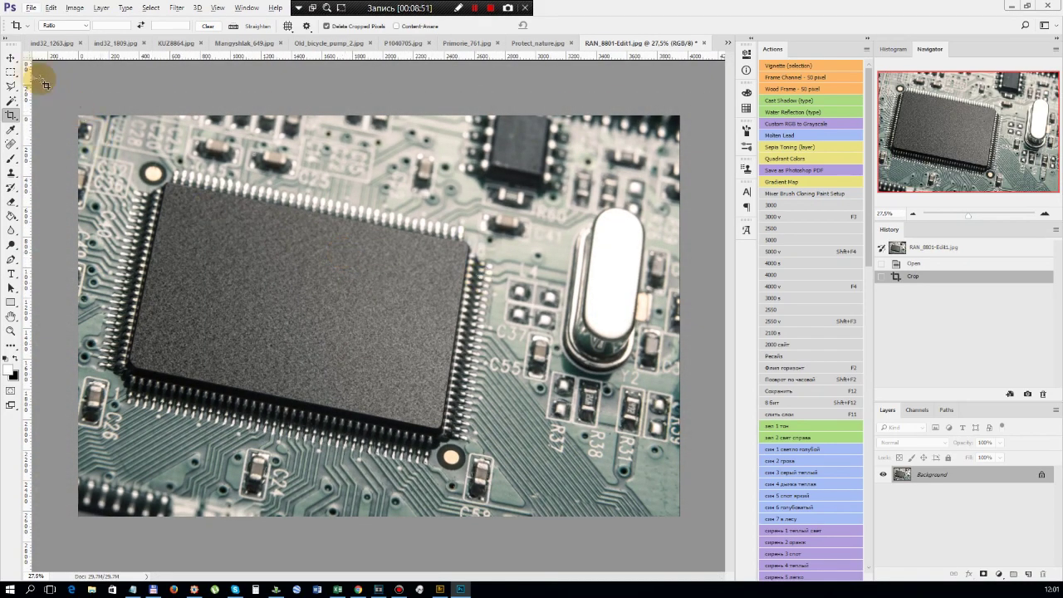
Close the circuit board photo and save its changes
click(9, 56)
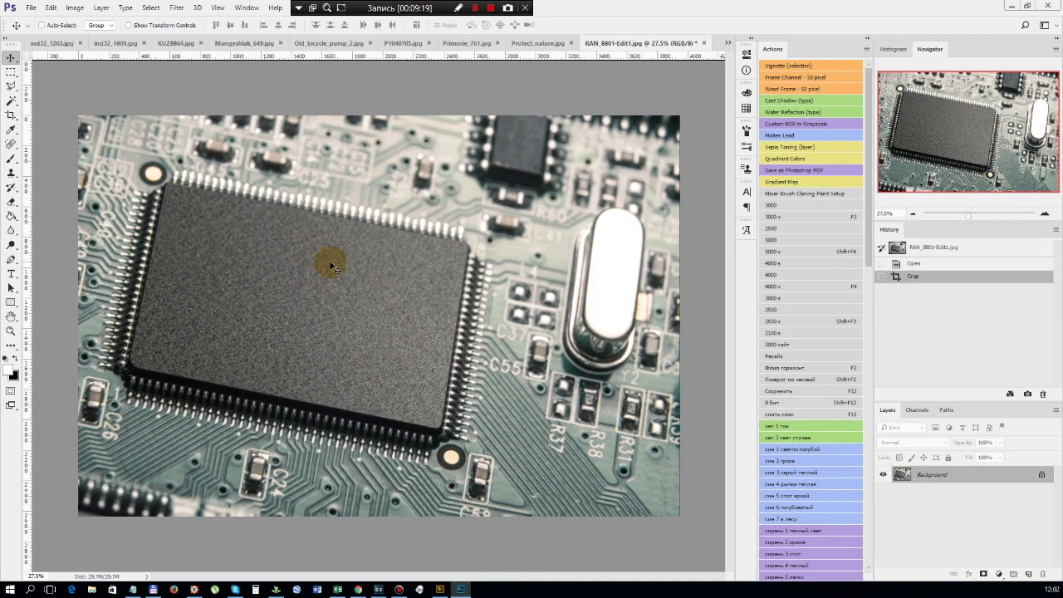
click(703, 44)
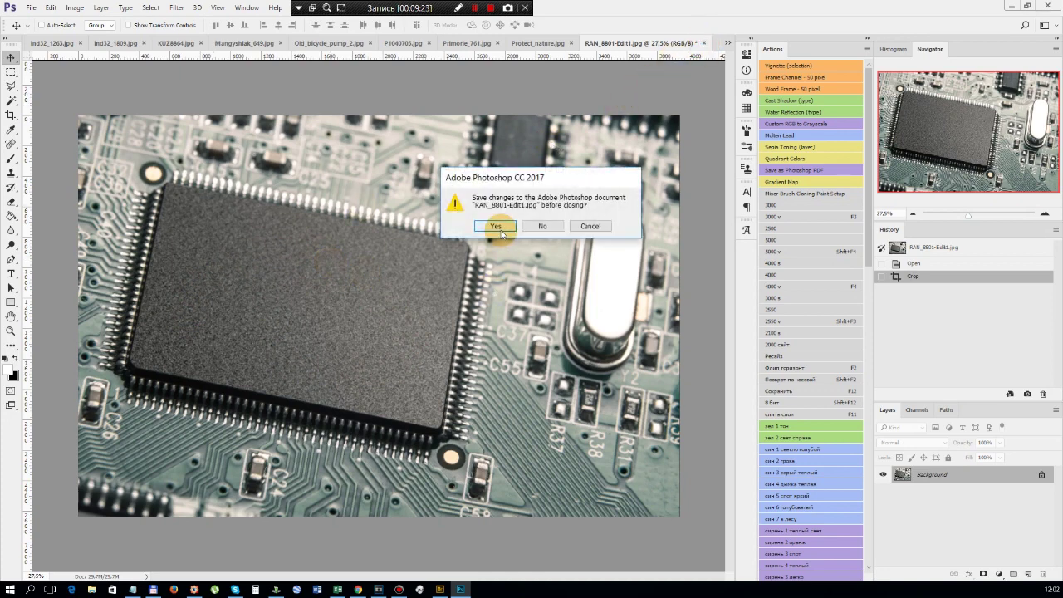
click(496, 226)
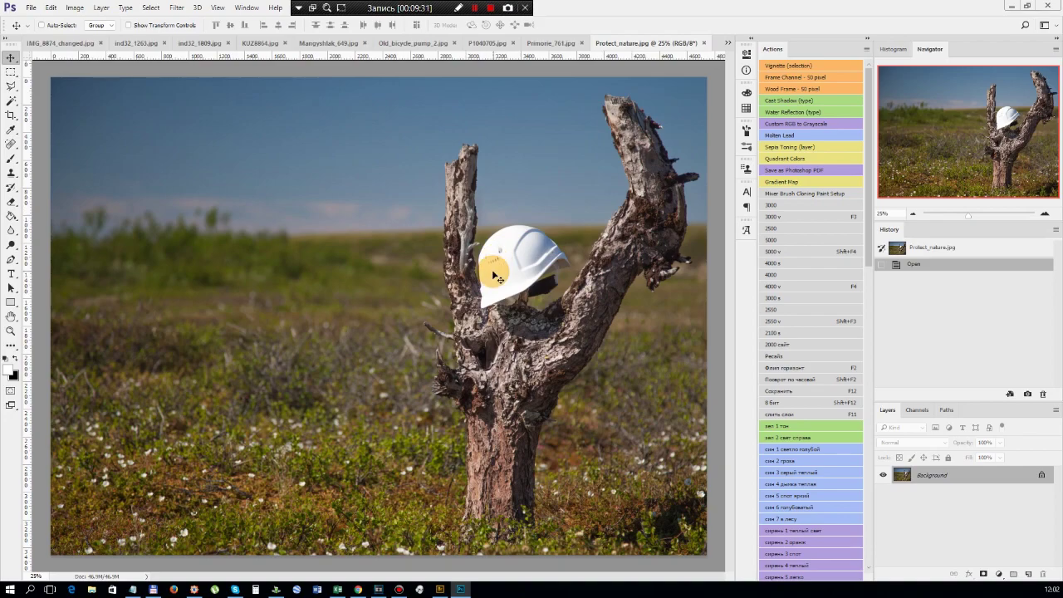
Inspect the placement of the white helmet on the forked tree trunk in close-up and full frame, and close the image
scroll(496, 276, up, 2)
scroll(496, 277, down, 4)
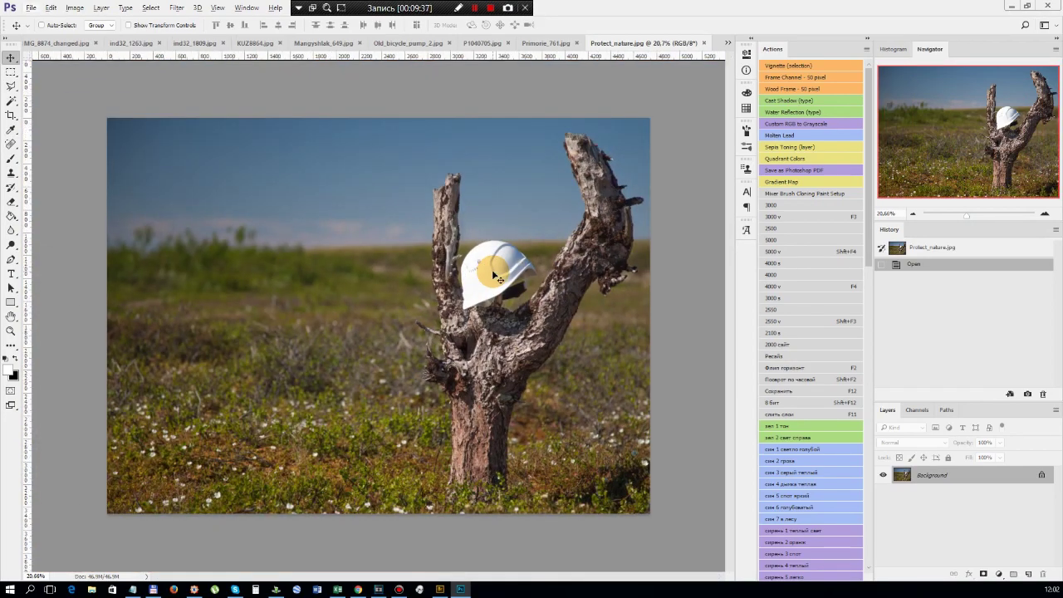
scroll(493, 275, up, 4)
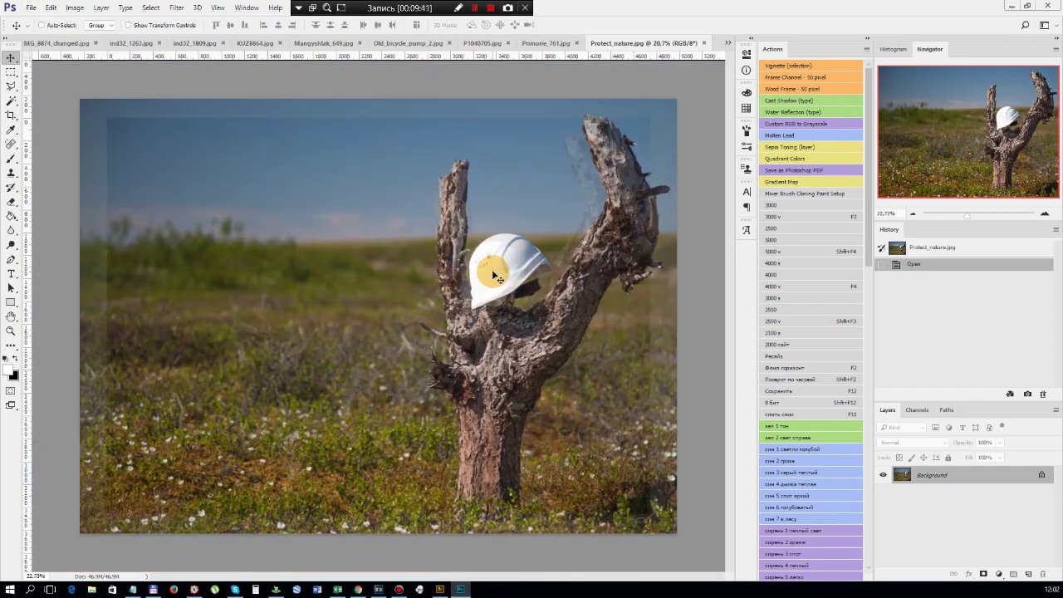
scroll(493, 275, down, 5)
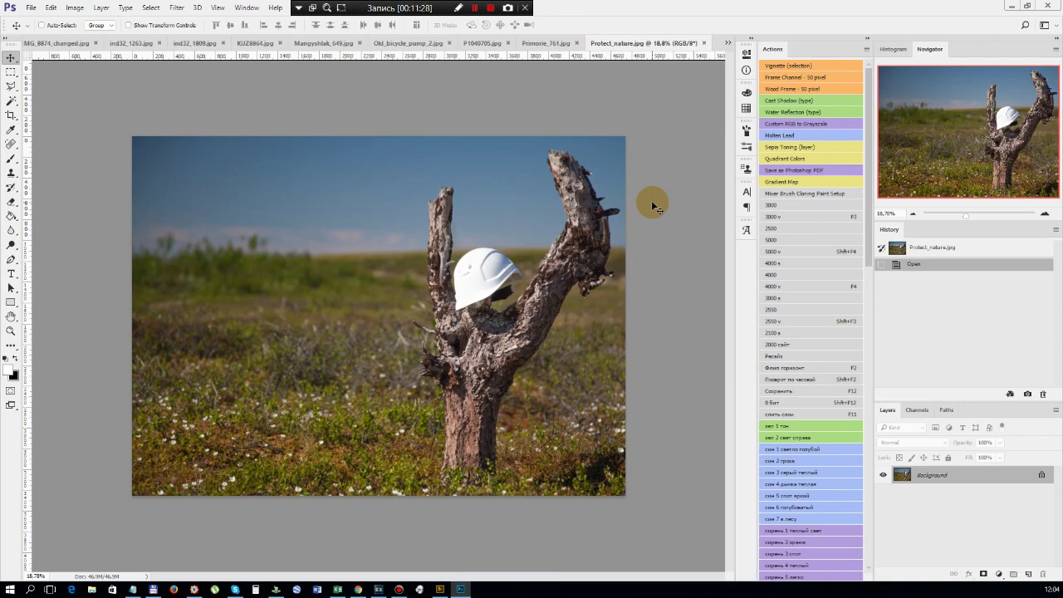
click(704, 43)
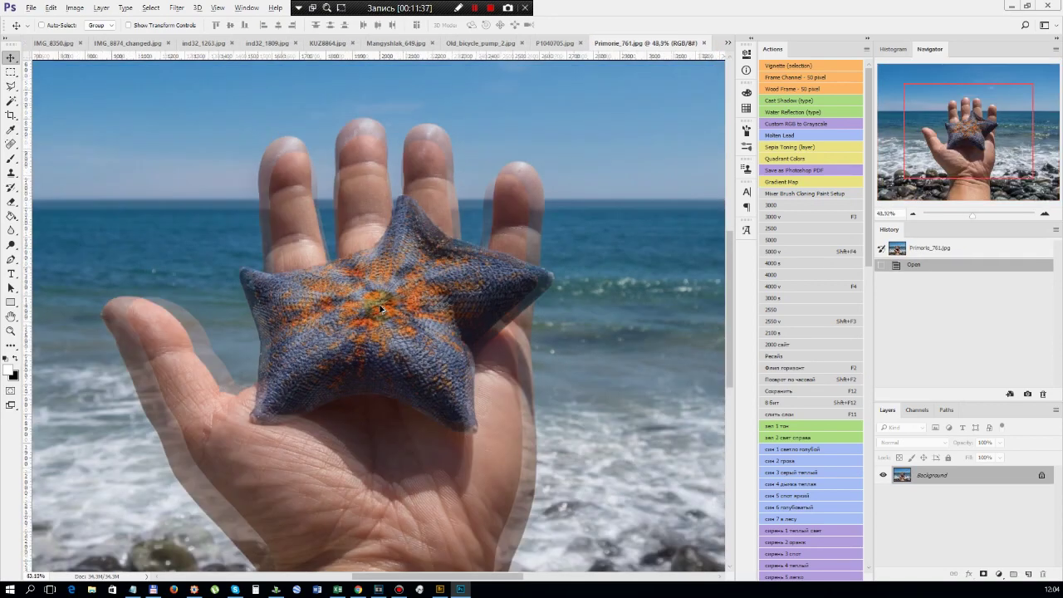
Inspect the placement of the starfish on the open hand in close-up and full frame, and close the image
scroll(380, 309, down, 6)
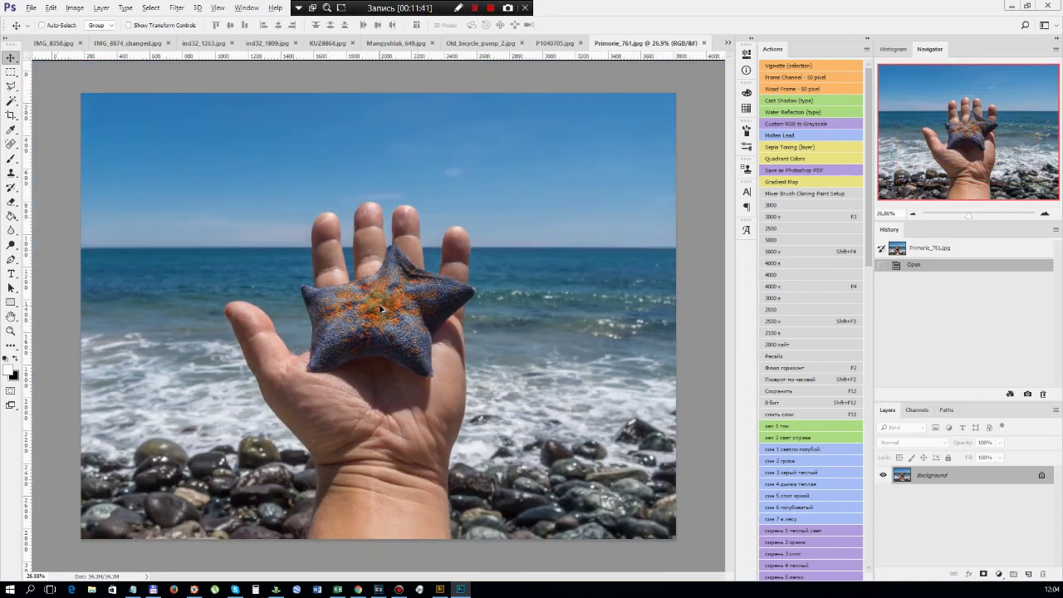
scroll(379, 308, down, 4)
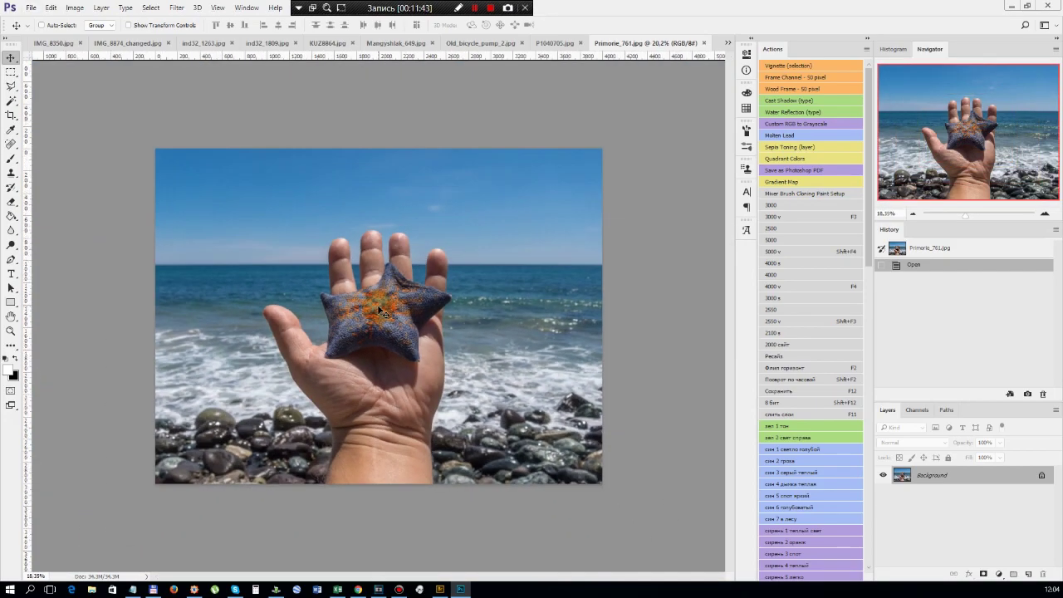
scroll(379, 309, up, 2)
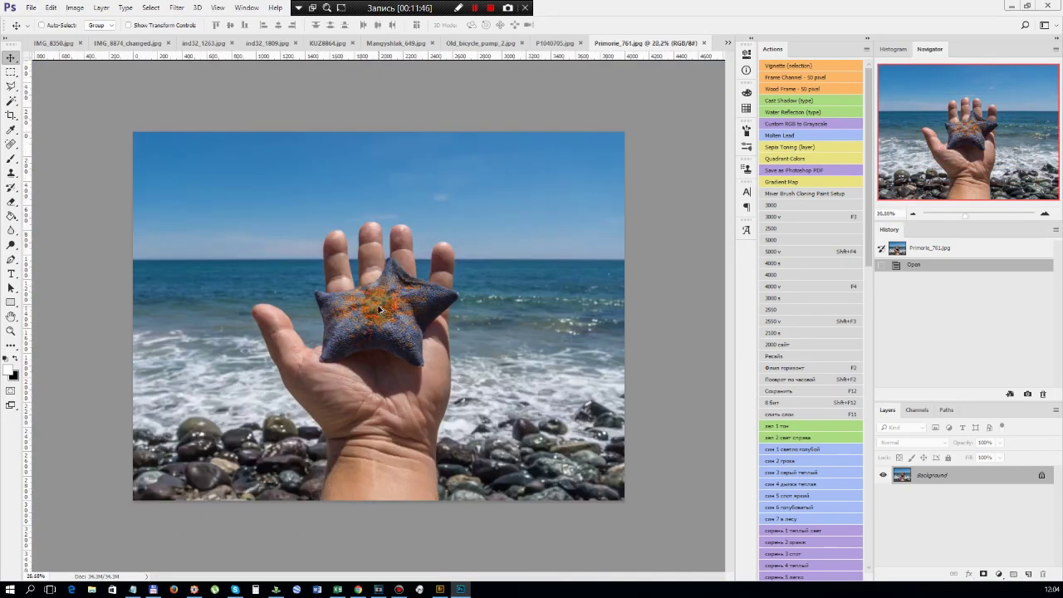
scroll(378, 308, down, 4)
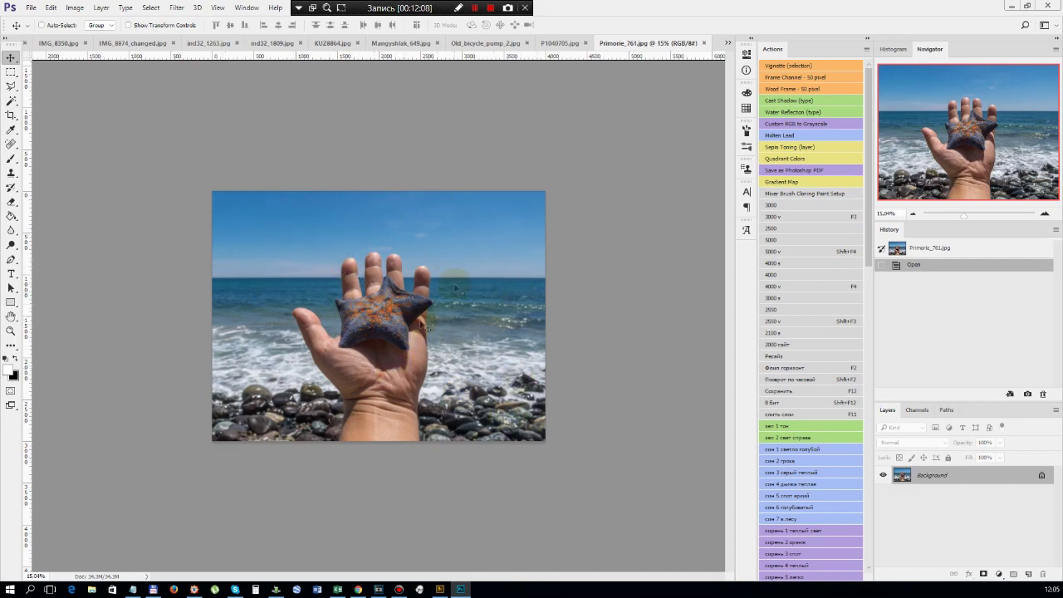
scroll(407, 371, up, 5)
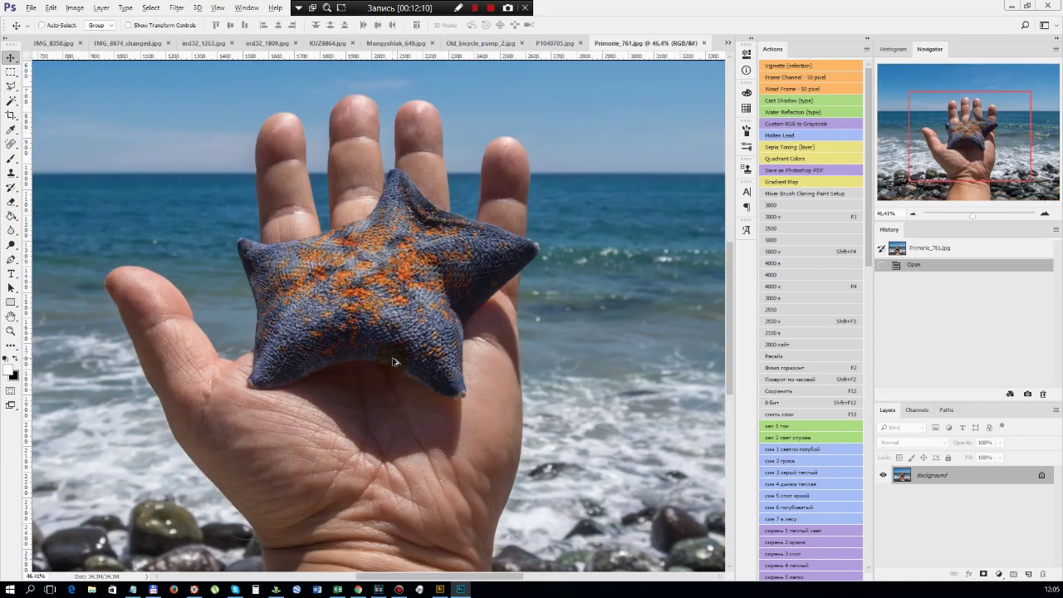
scroll(386, 351, down, 5)
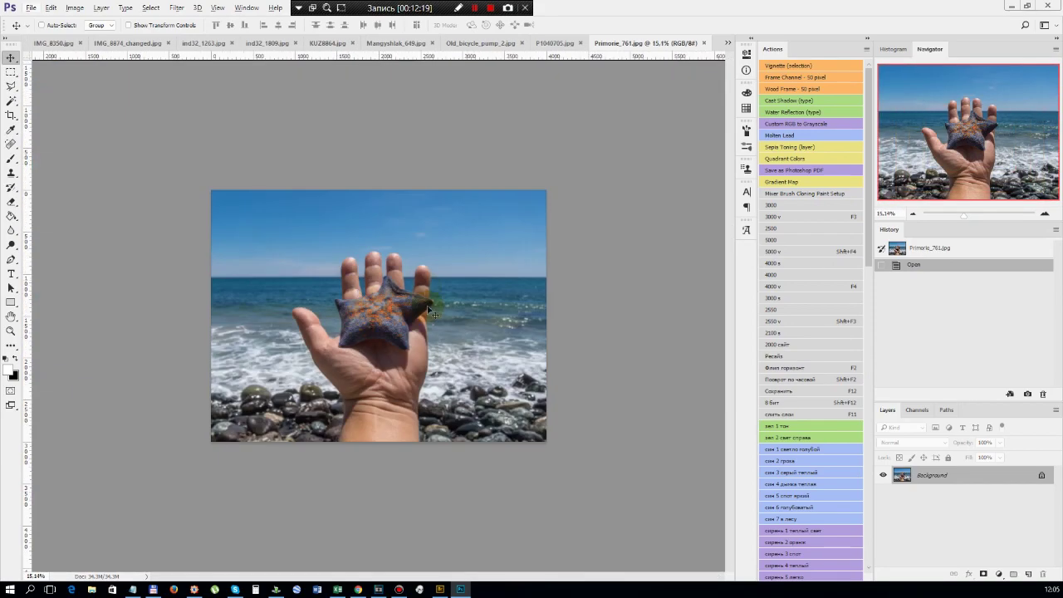
scroll(391, 312, down, 2)
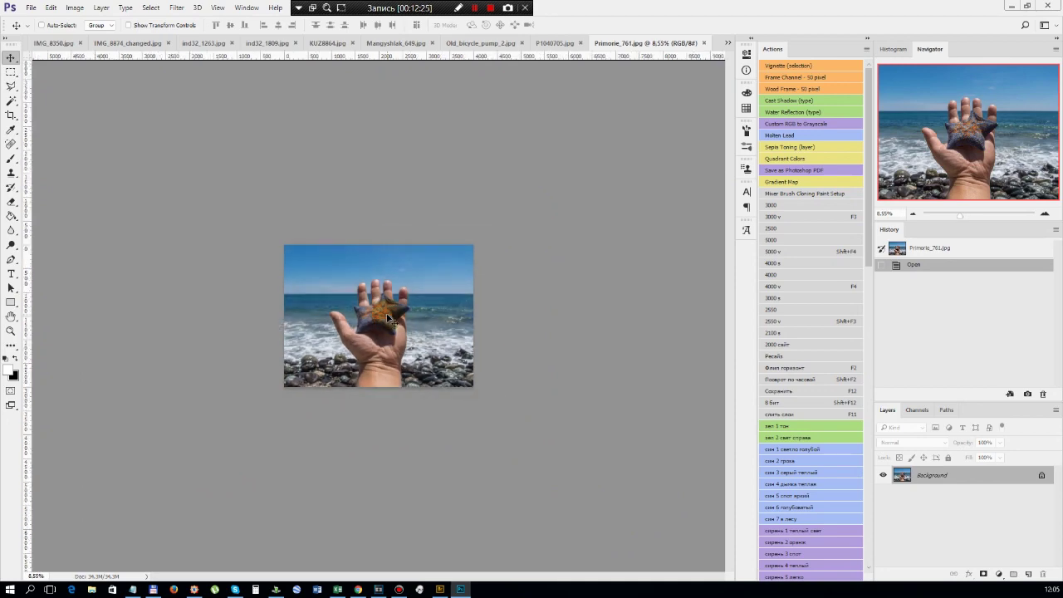
scroll(382, 323, up, 3)
scroll(382, 322, up, 1)
scroll(382, 322, down, 2)
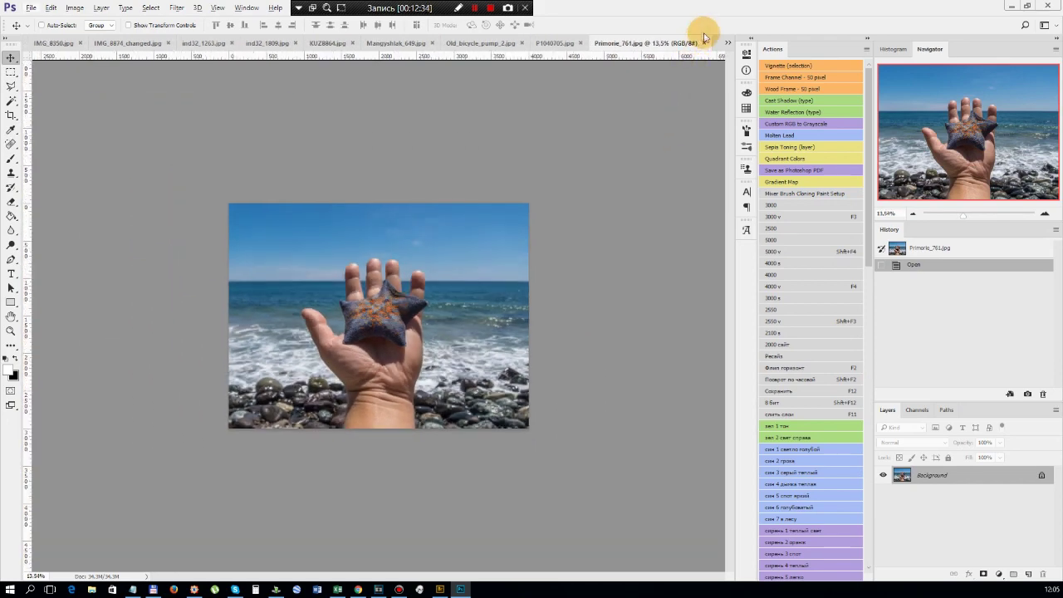
click(704, 43)
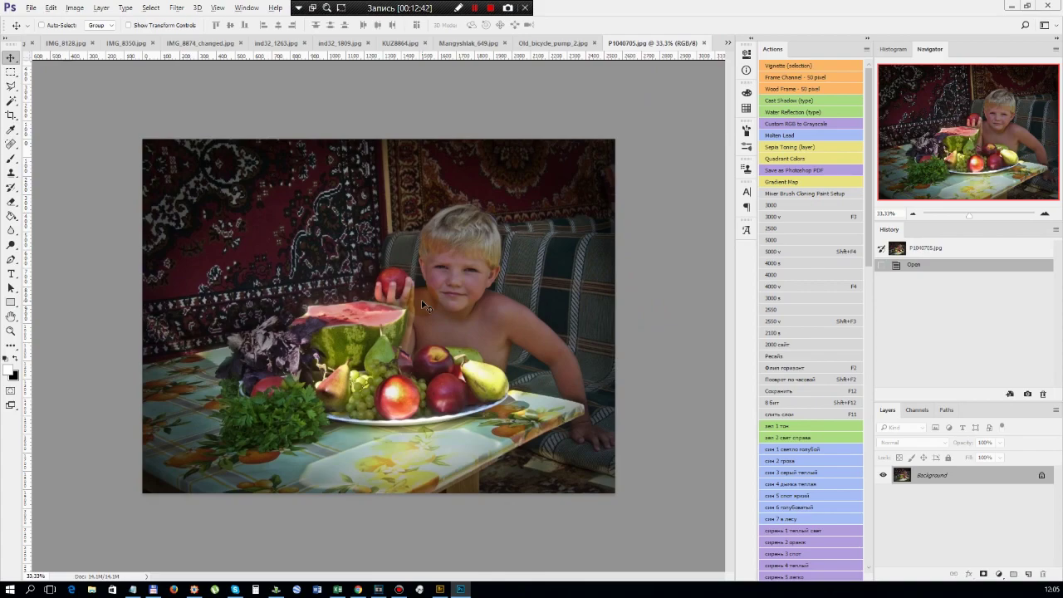
Crop the photo of the boy with fruit slightly tighter and flip the canvas horizontally
scroll(407, 296, up, 2)
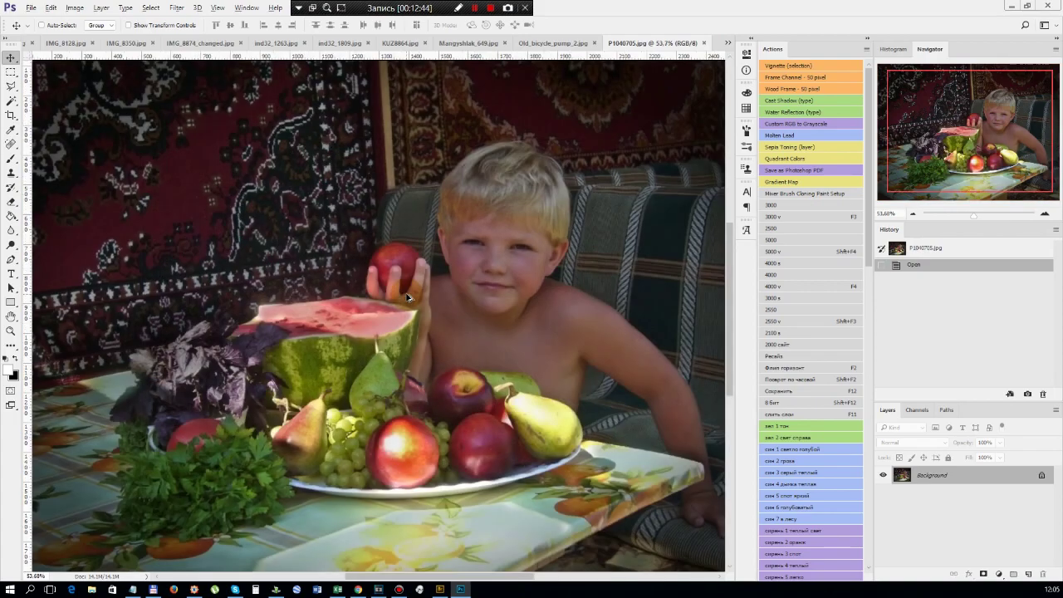
scroll(406, 296, up, 2)
scroll(407, 296, up, 2)
scroll(407, 297, down, 7)
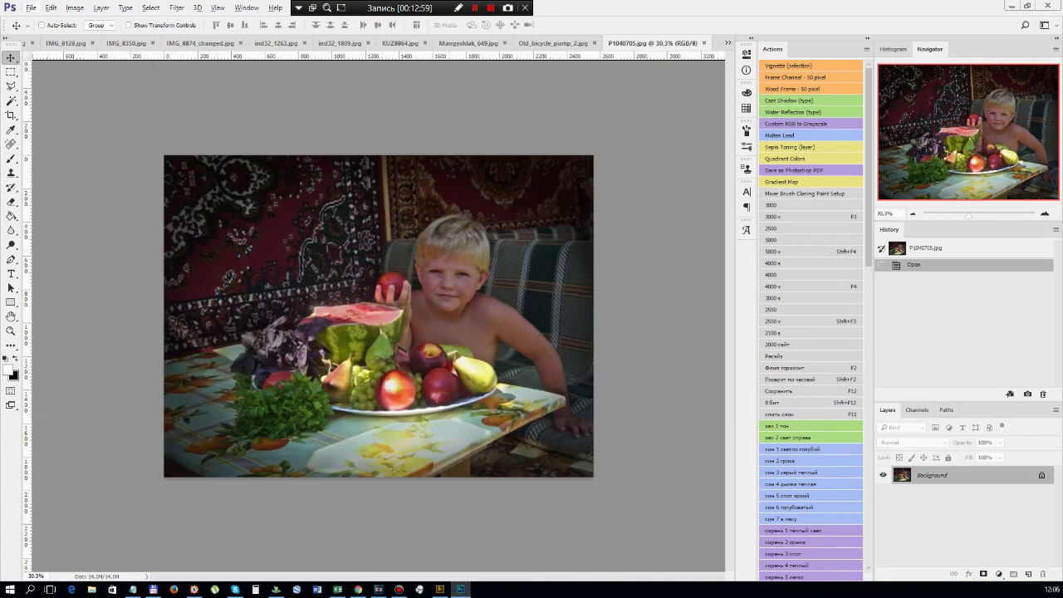
click(11, 114)
click(597, 129)
mouse_move(597, 130)
mouse_down()
mouse_move(609, 130)
mouse_move(606, 140)
mouse_up()
key(Return)
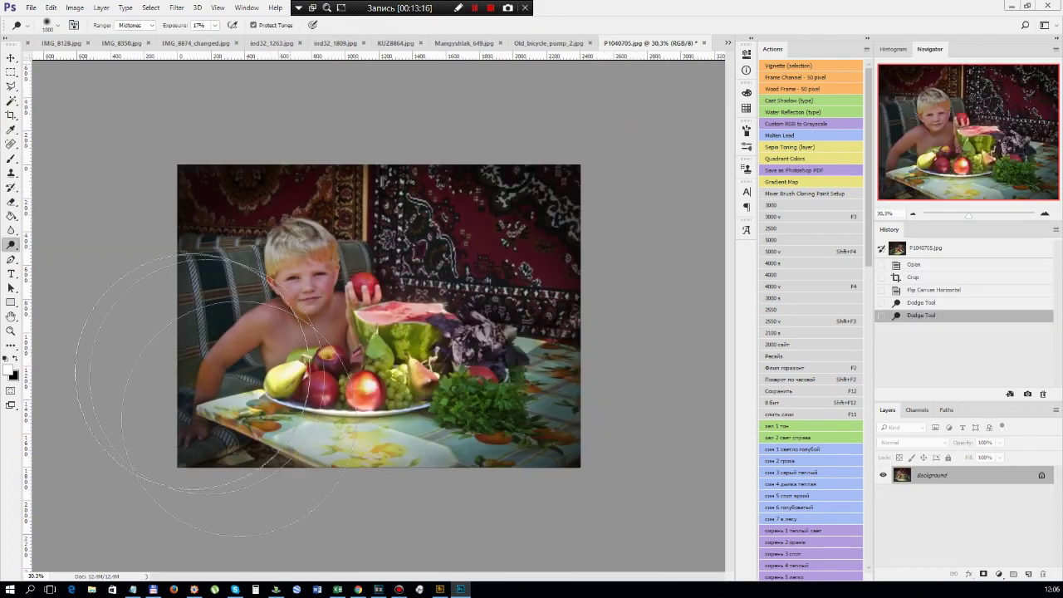
Lighten the dark areas around the boy, carpet and table with the Dodge tool on midtones at 17% exposure
click(515, 249)
click(581, 416)
click(514, 390)
click(439, 486)
click(498, 399)
click(569, 149)
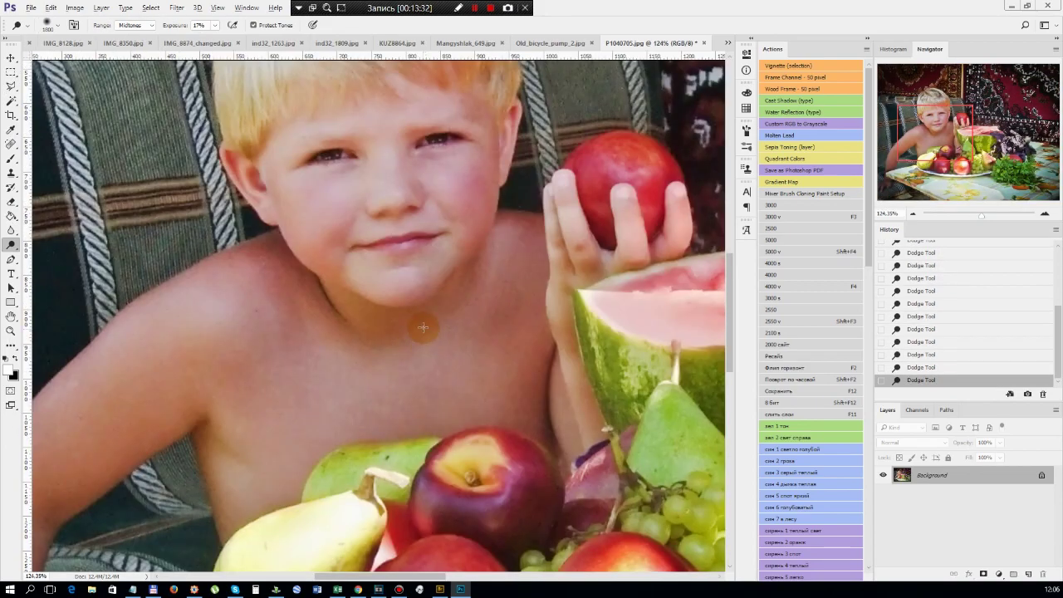
Inspect the lightened boy and fruit in close-up and full frame, and close the photo
click(423, 323)
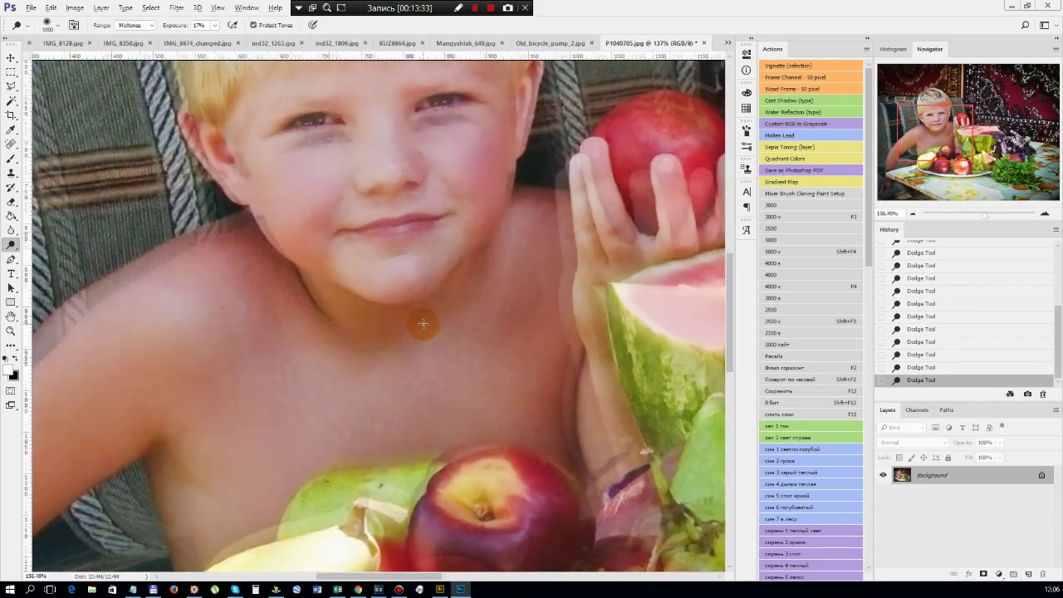
key(bracketright)
key(bracketright)
key(bracketright)
key(bracketright)
key(bracketright)
scroll(422, 323, down, 5)
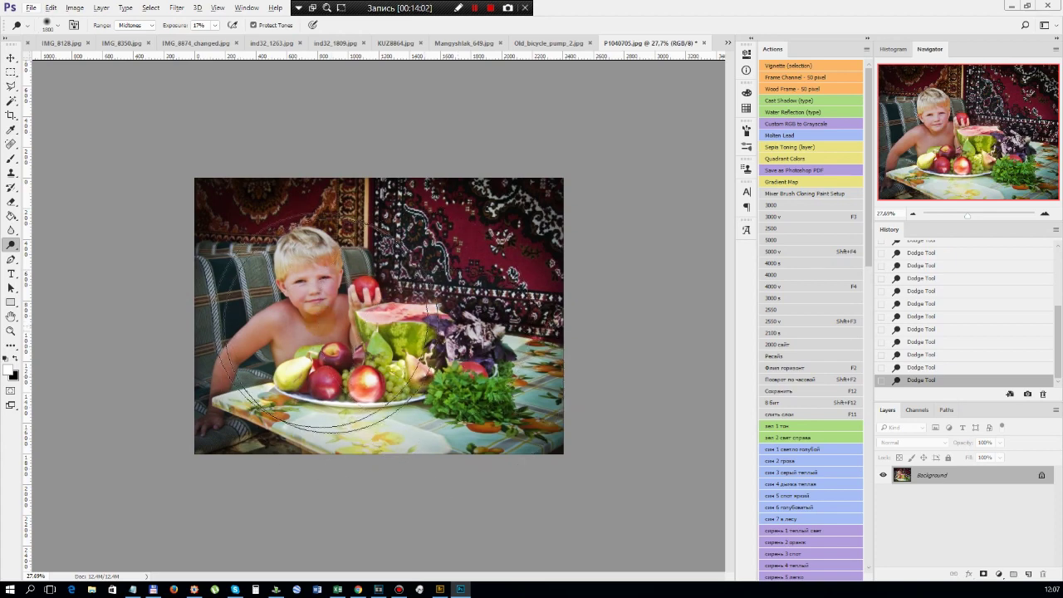
click(702, 43)
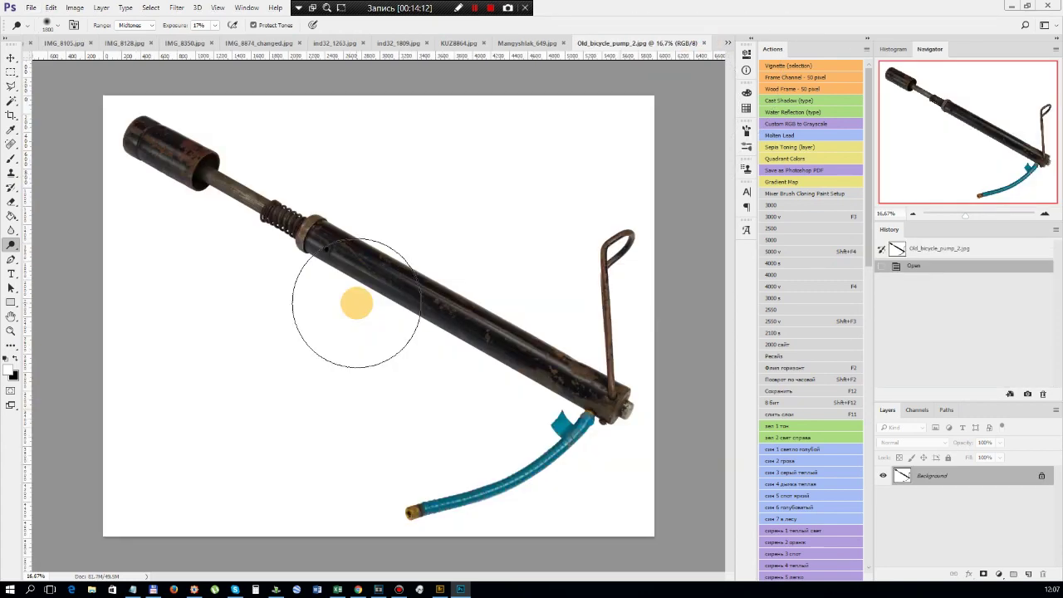
Inspect the diagonal placement of the old bicycle pump on the white background at several magnifications, and close the image
key(ctrl+minus)
key(ctrl+minus)
scroll(366, 274, down, 2)
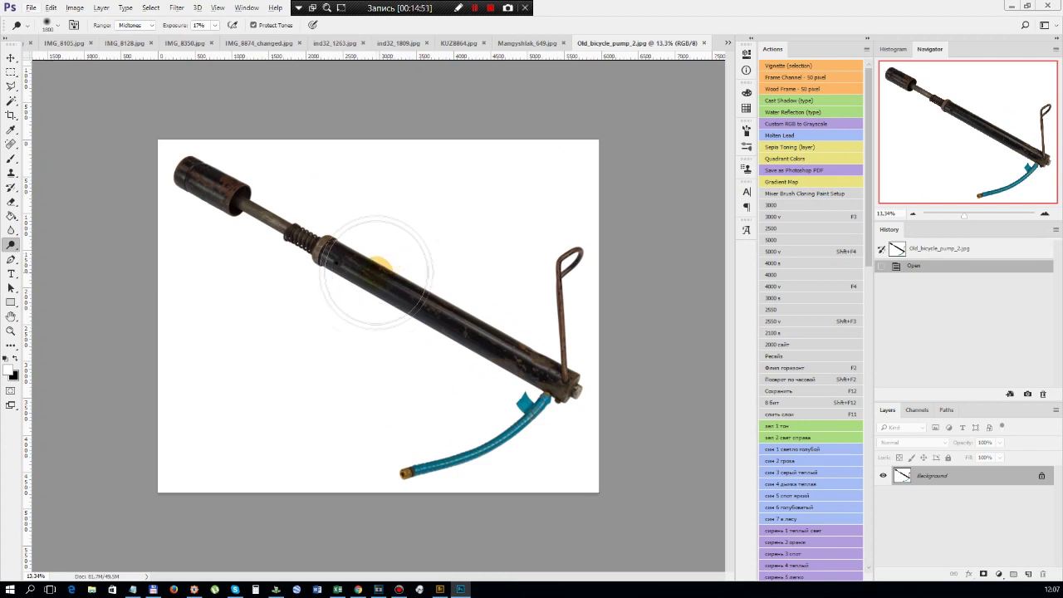
scroll(377, 270, up, 2)
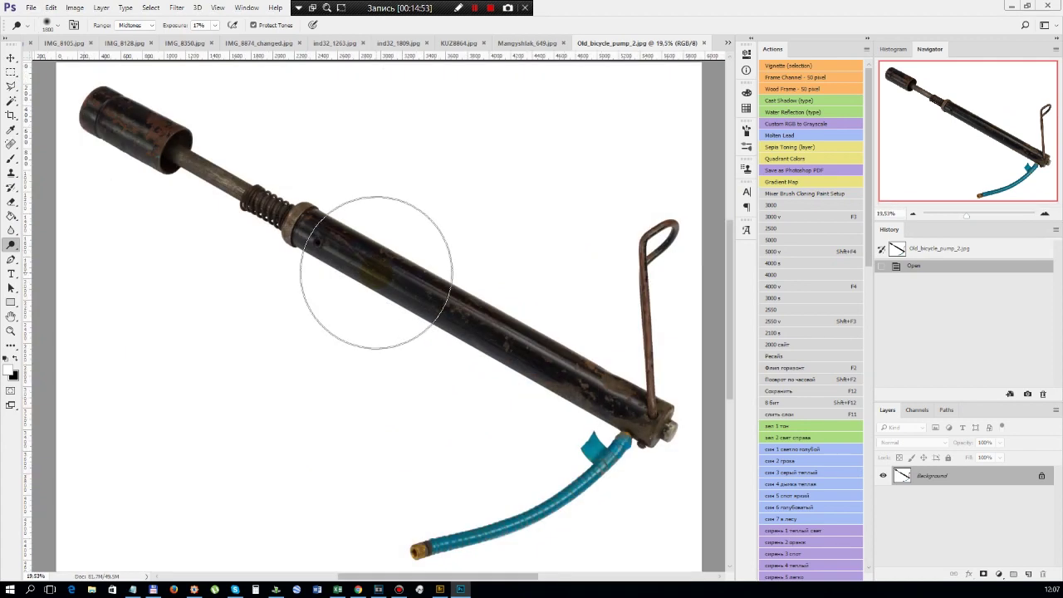
scroll(376, 273, down, 3)
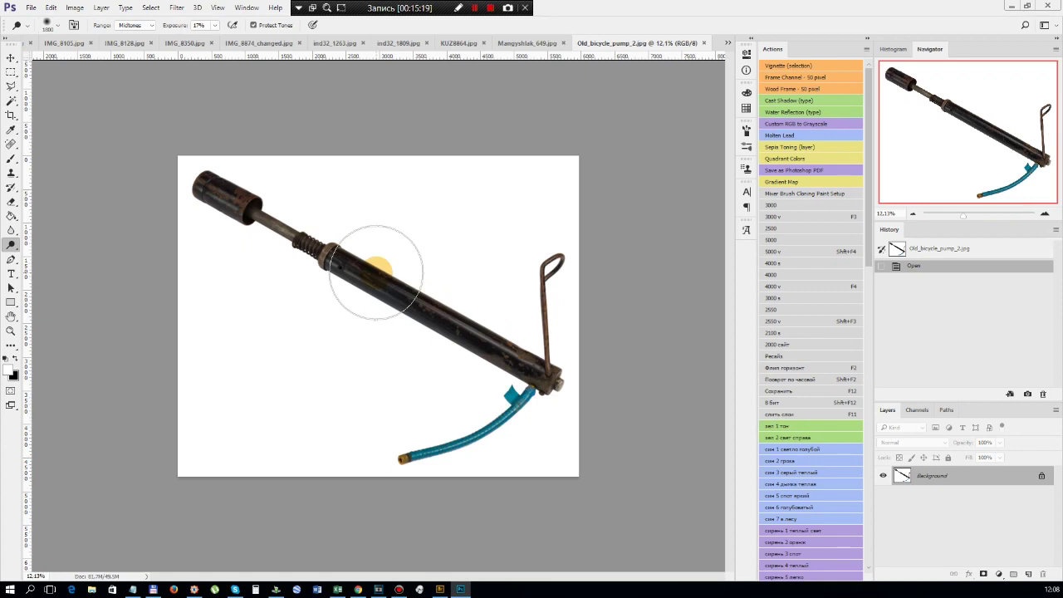
scroll(376, 272, down, 5)
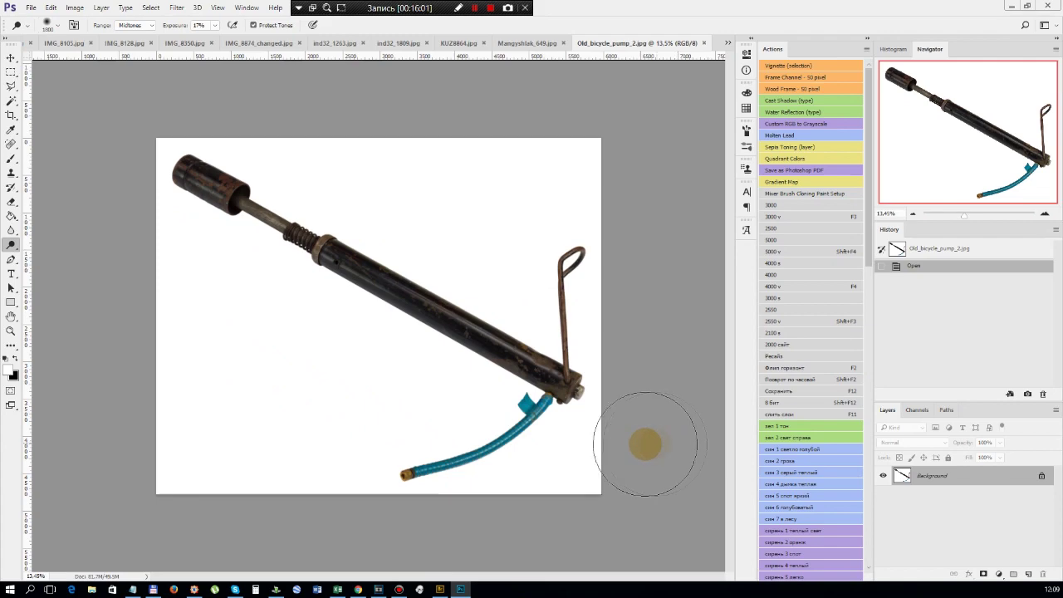
click(702, 43)
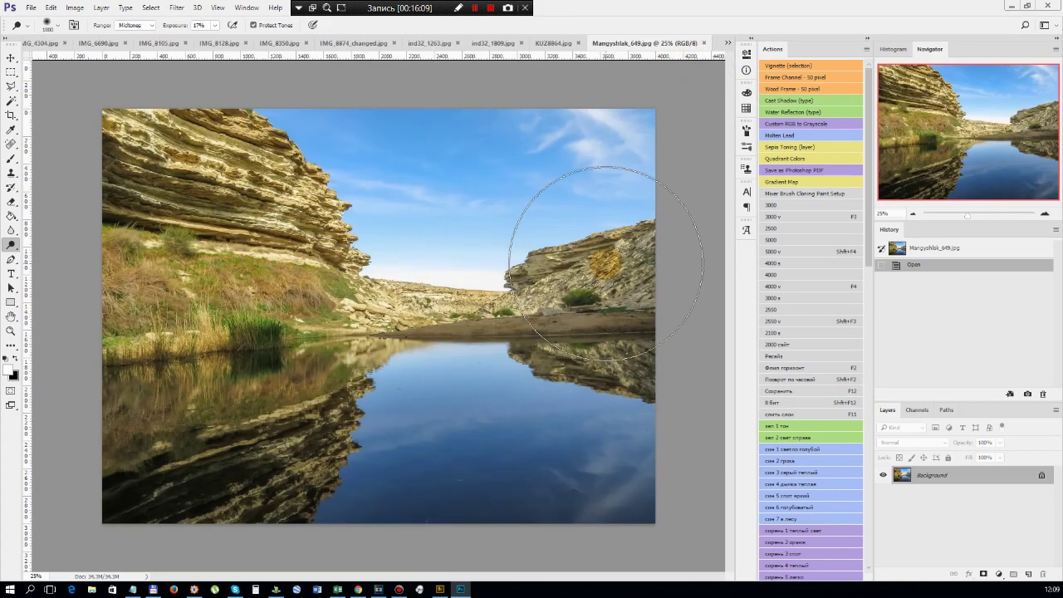
Inspect the canyon lake composition in close-up and full frame, and close it and the desert boulder photo
scroll(427, 308, down, 3)
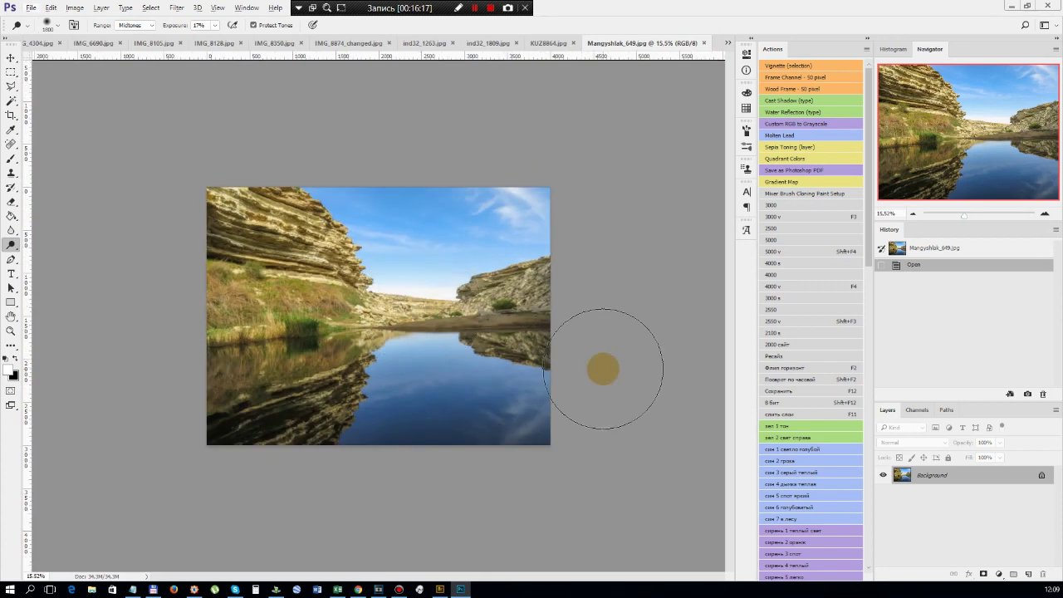
scroll(382, 309, up, 2)
scroll(382, 310, down, 1)
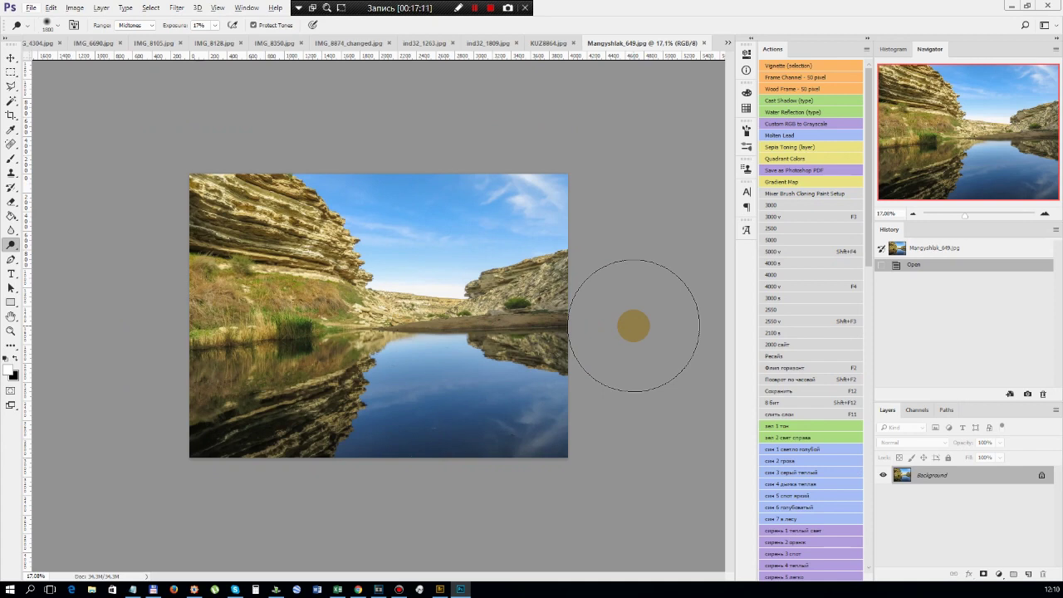
mouse_move(633, 326)
mouse_down()
mouse_move(431, 264)
mouse_move(418, 275)
mouse_move(480, 384)
mouse_move(323, 303)
mouse_move(501, 334)
mouse_move(425, 313)
mouse_up()
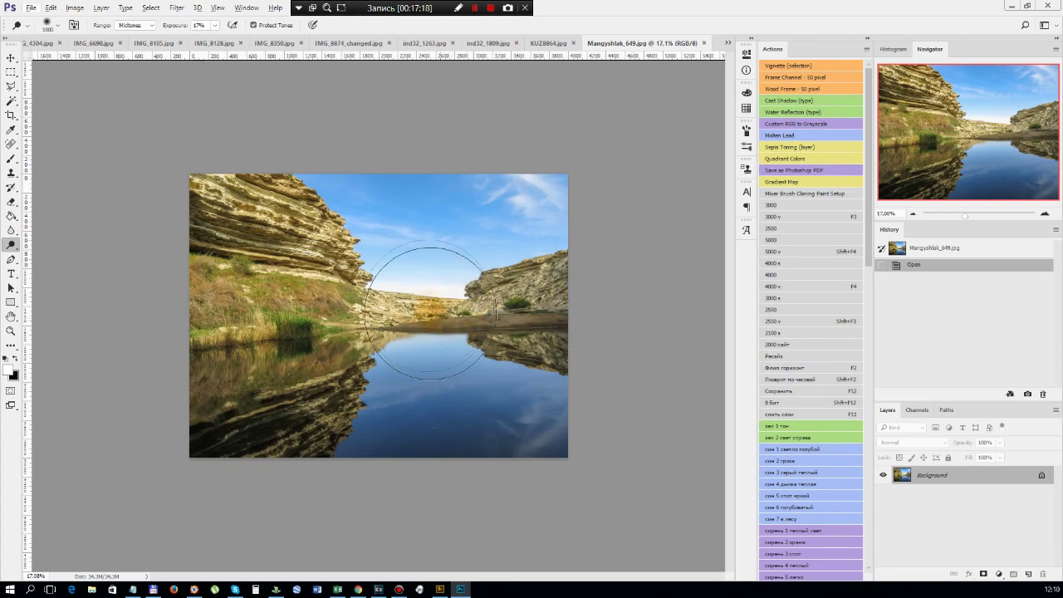
scroll(430, 313, up, 5)
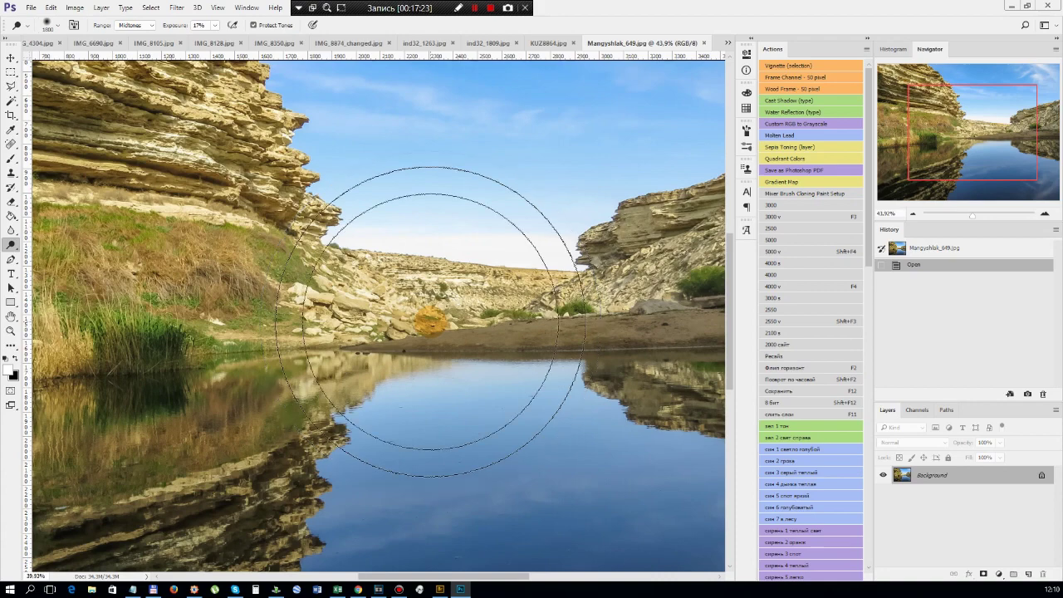
scroll(430, 313, down, 5)
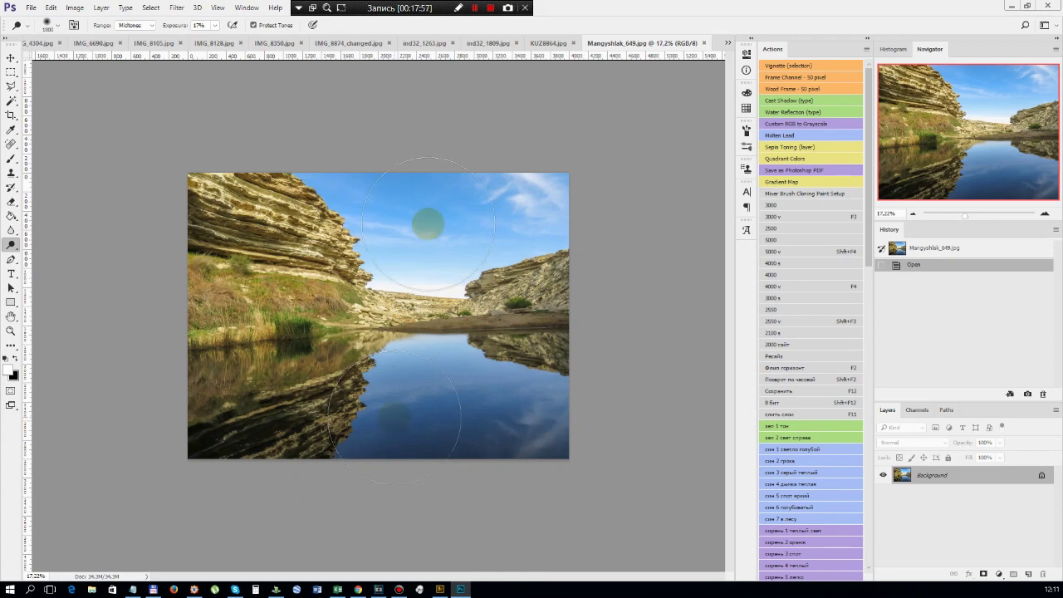
click(704, 43)
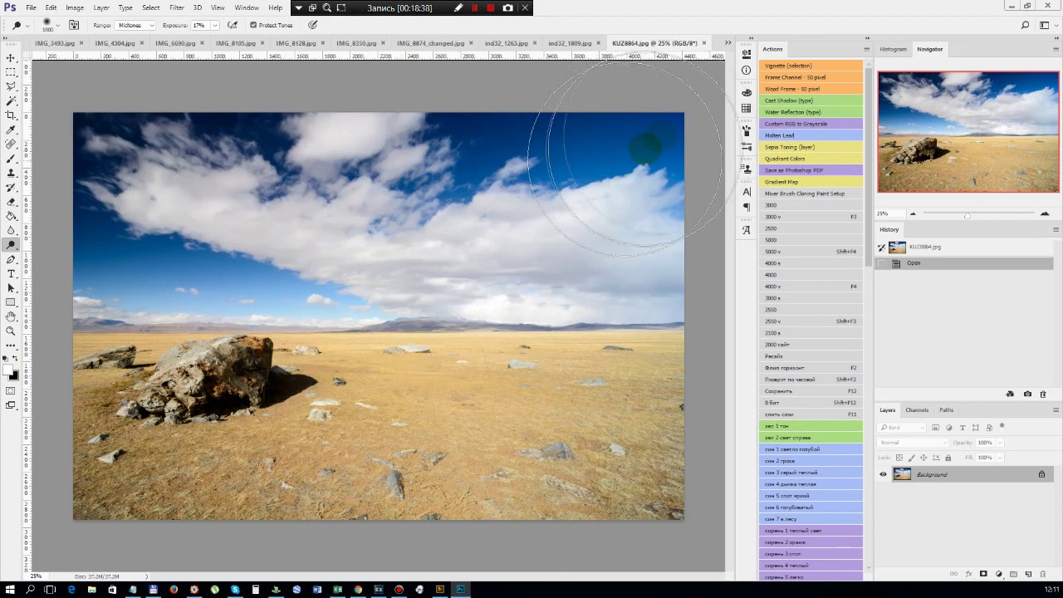
click(704, 42)
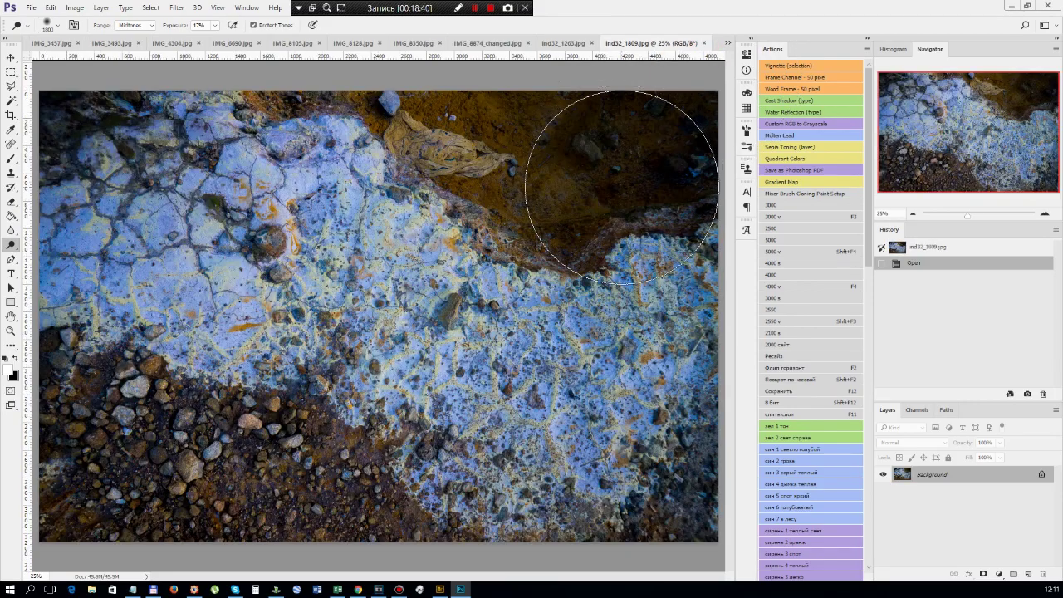
Inspect the diagonal bands of the blue cracked ground and the dry leaf in close-up and full frame, and close the photo
scroll(392, 310, up, 3)
scroll(392, 310, down, 3)
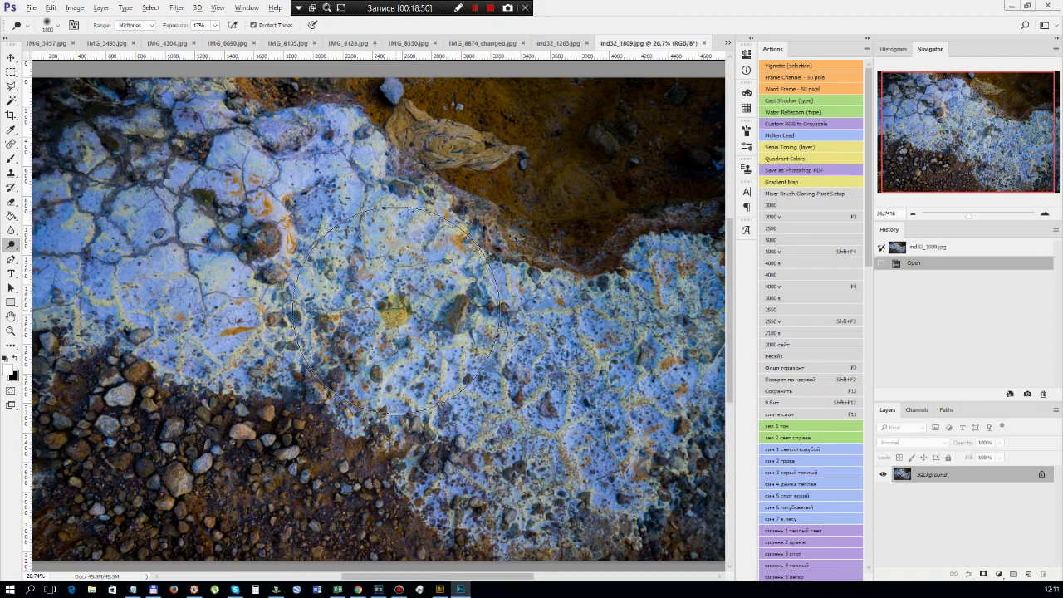
scroll(396, 309, down, 2)
scroll(396, 310, up, 3)
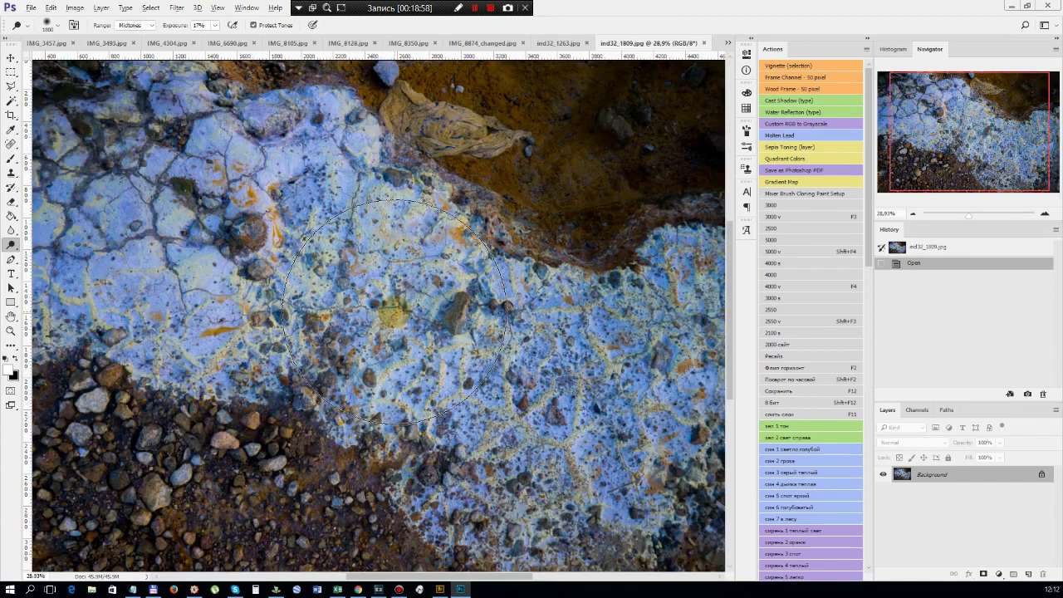
scroll(394, 311, down, 1)
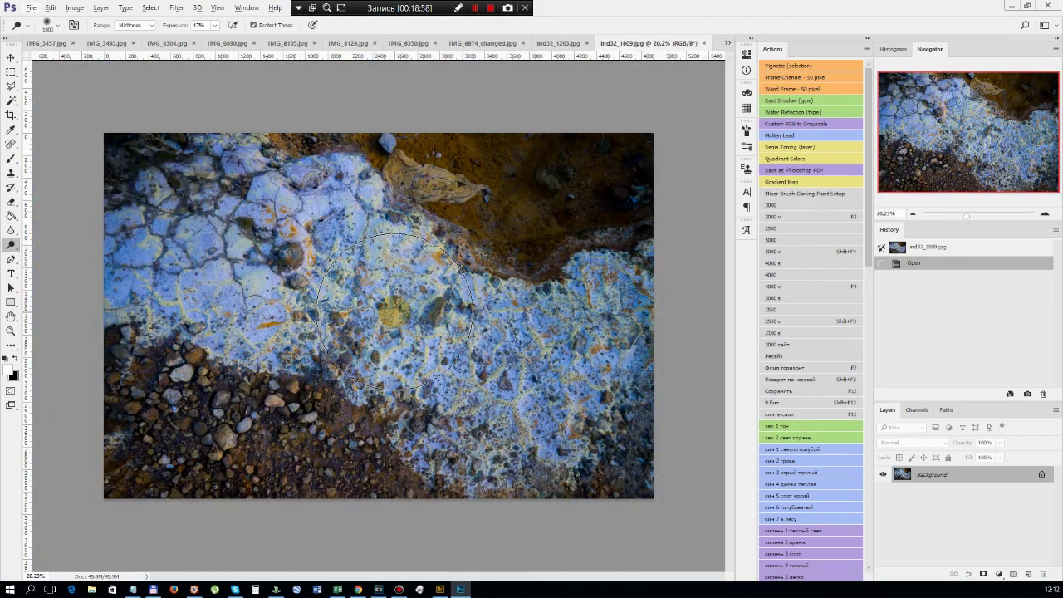
scroll(446, 158, up, 3)
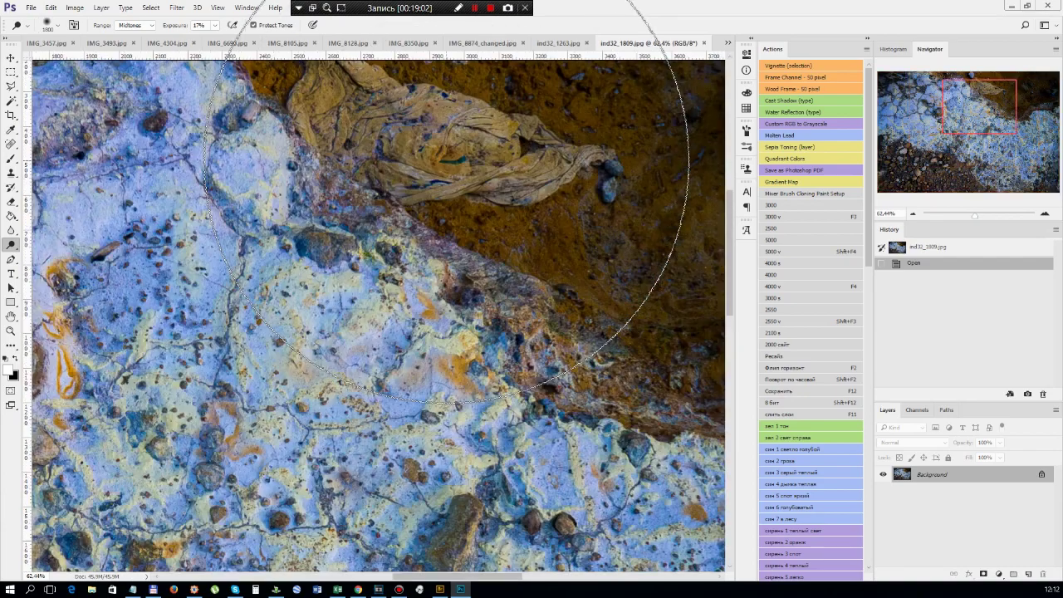
scroll(446, 157, down, 3)
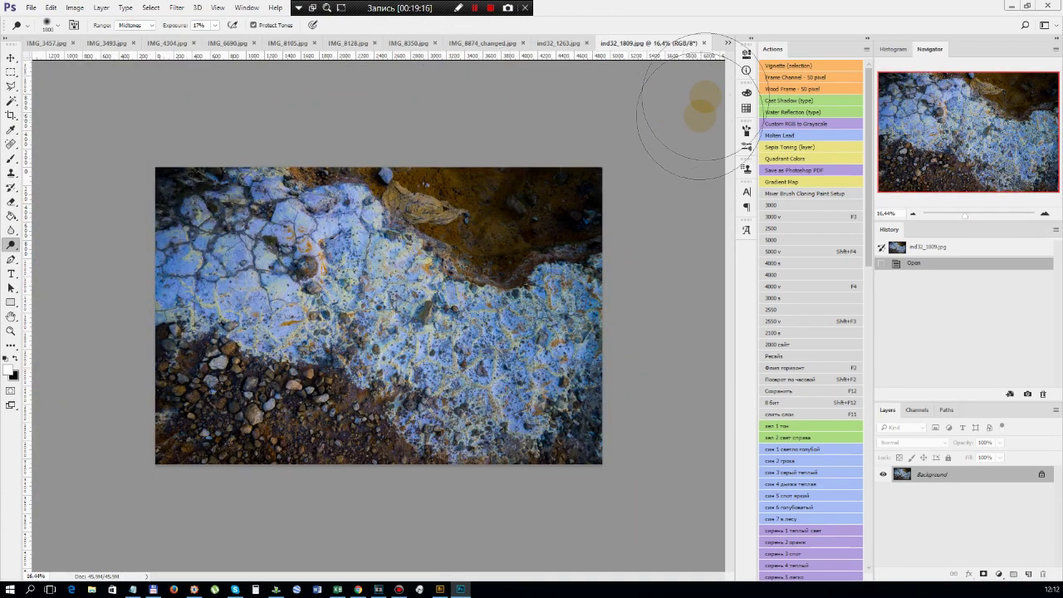
click(704, 43)
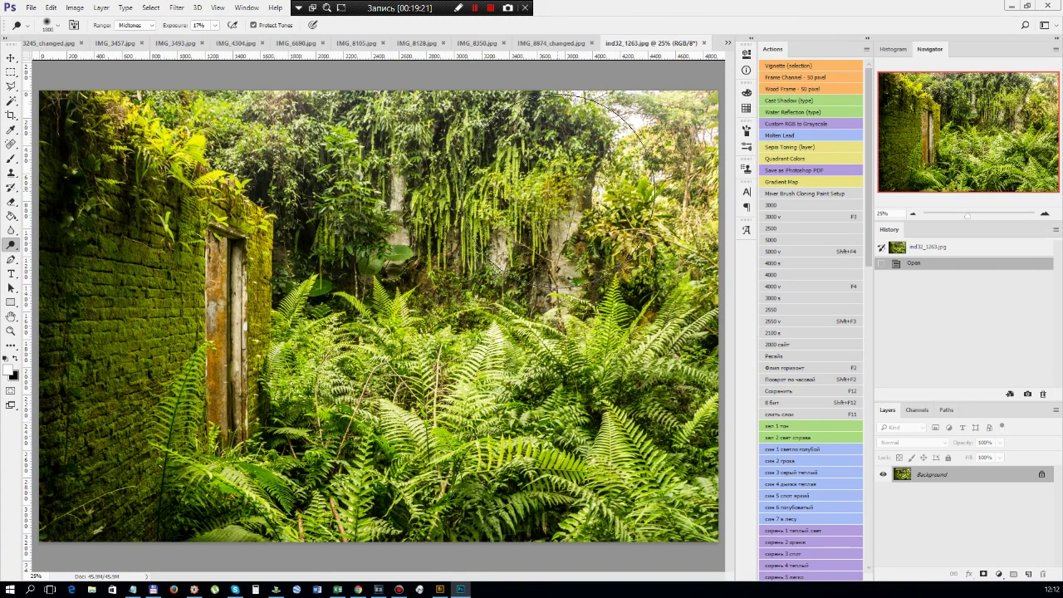
Inspect the mossy wall, old door and ferns composition at several magnifications, and close the photo
scroll(390, 278, down, 3)
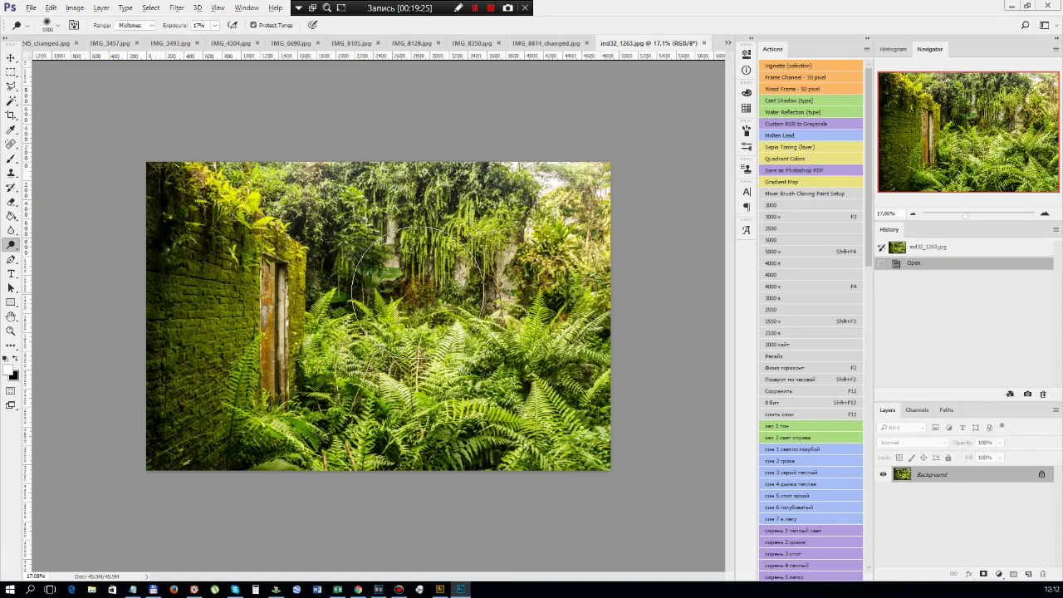
key(ctrl+plus)
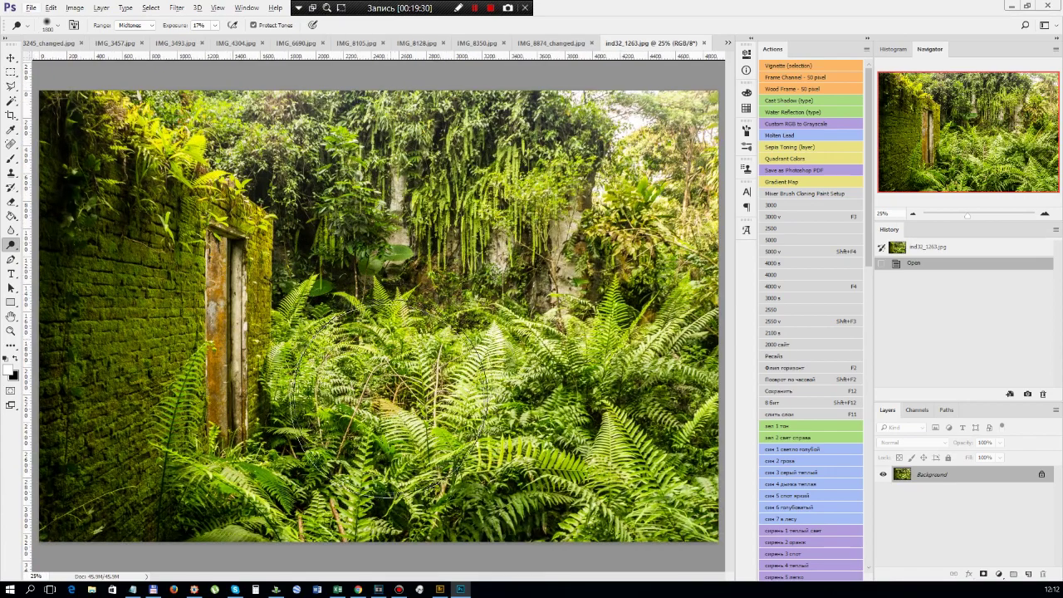
scroll(540, 324, down, 1)
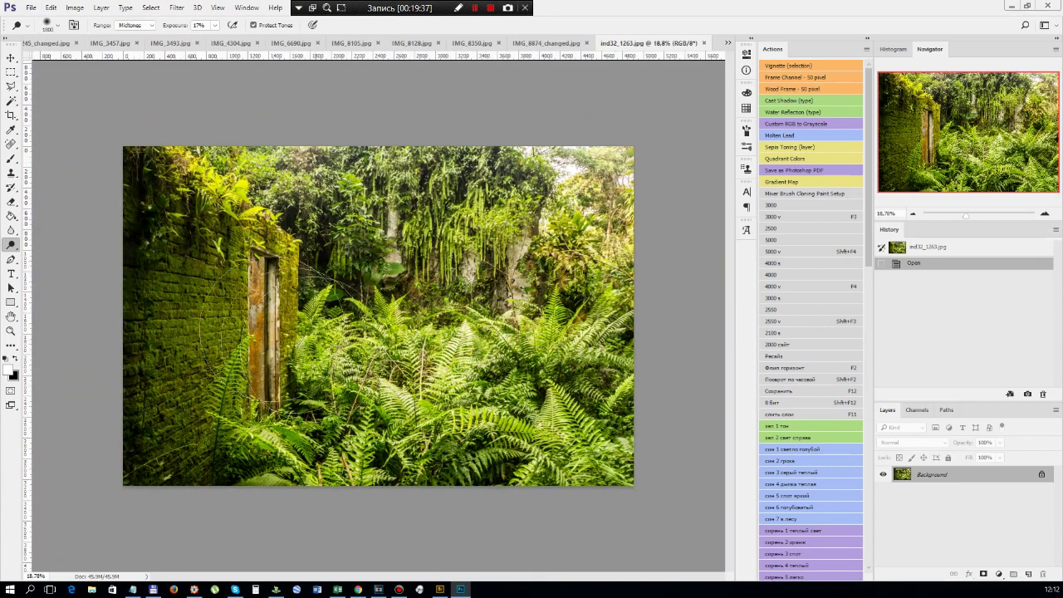
scroll(490, 378, down, 5)
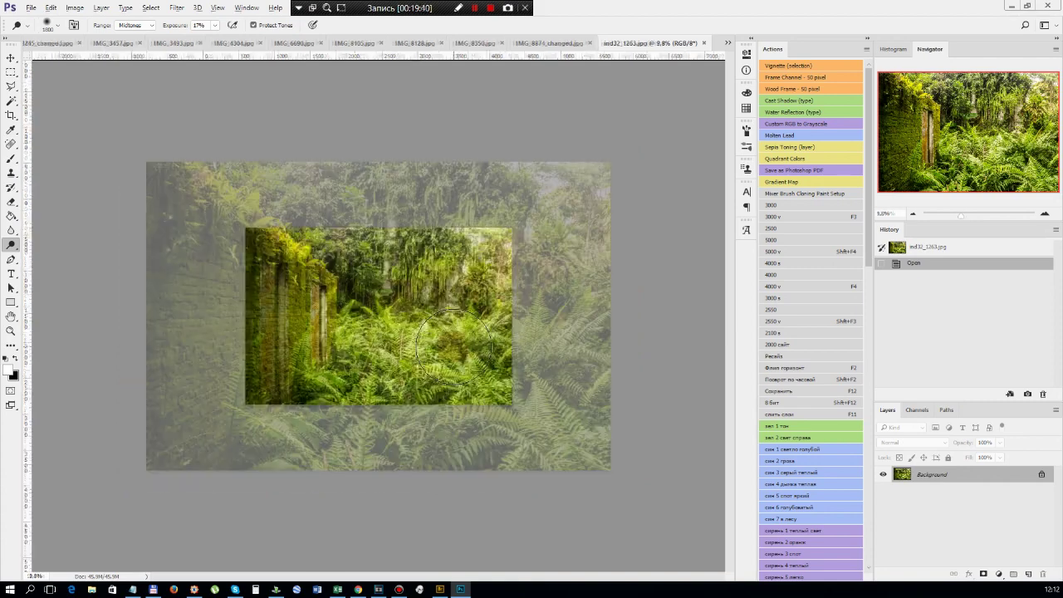
scroll(403, 344, up, 4)
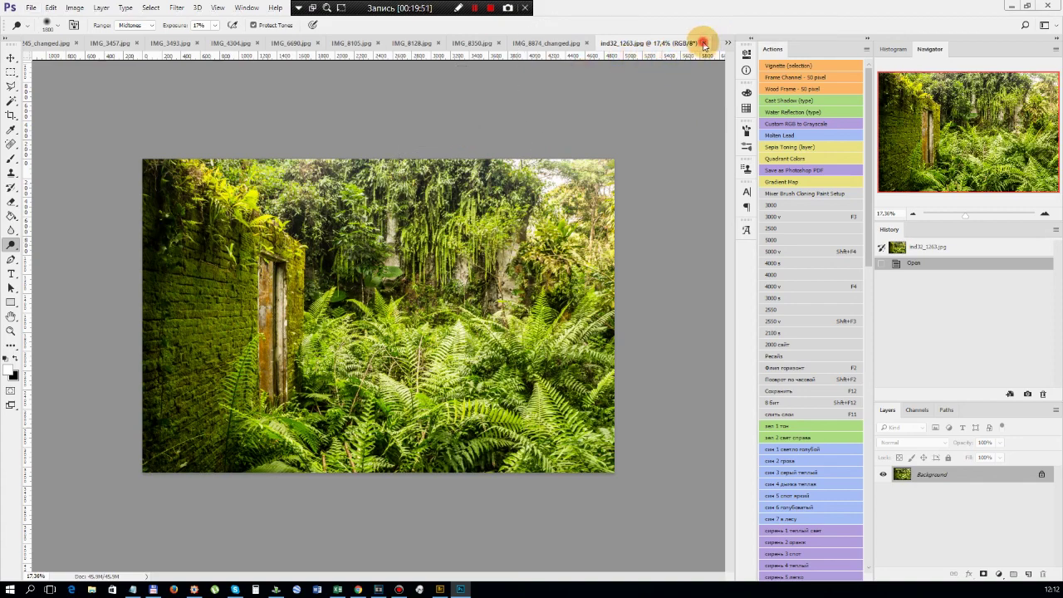
click(703, 43)
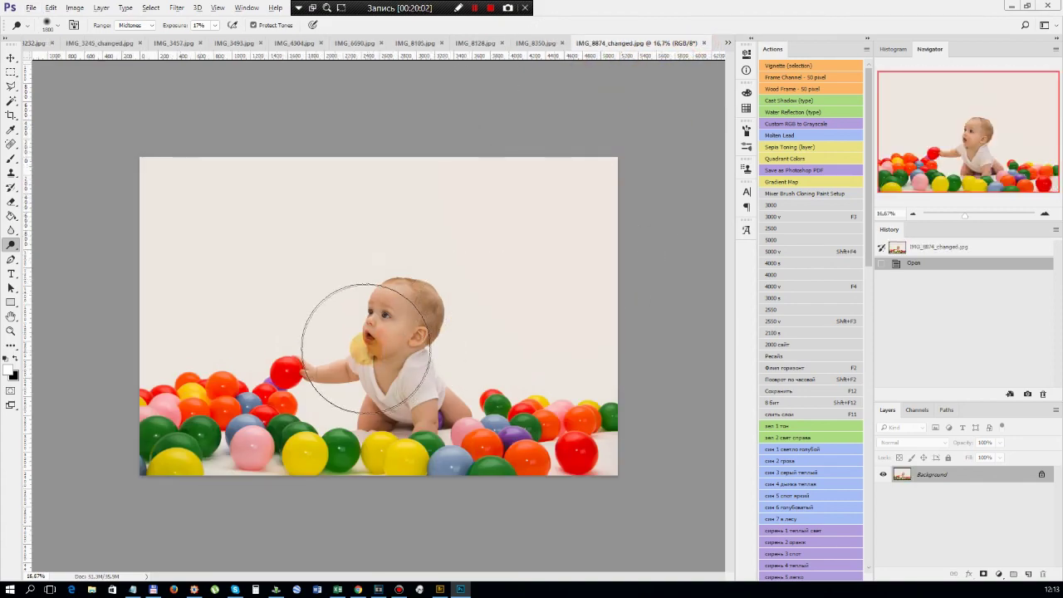
Inspect the placement of the baby reaching over the coloured balls in close-up and full frame, and close the photo
scroll(367, 349, up, 2)
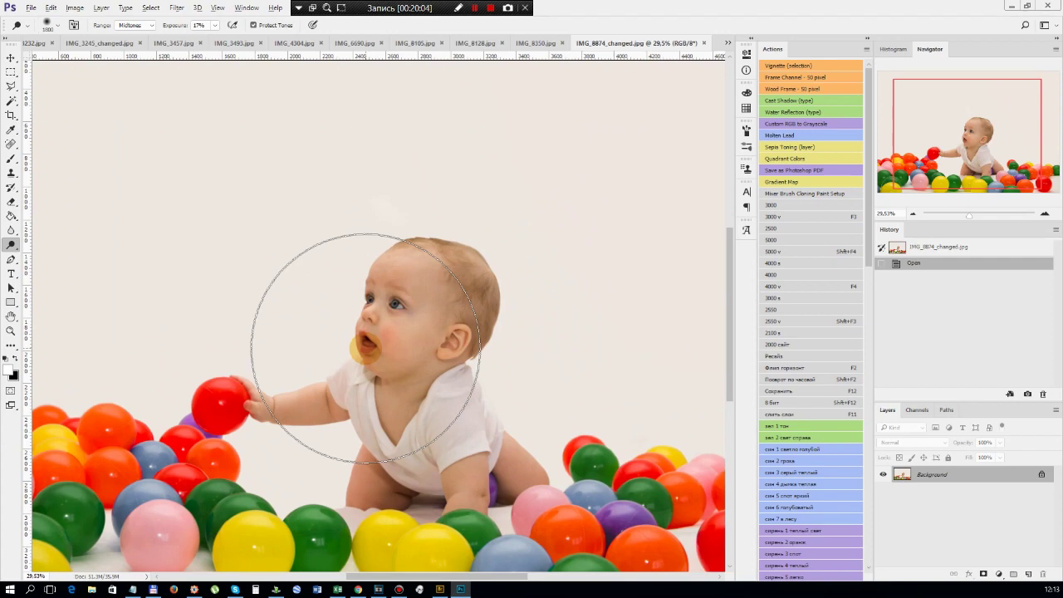
scroll(646, 273, down, 2)
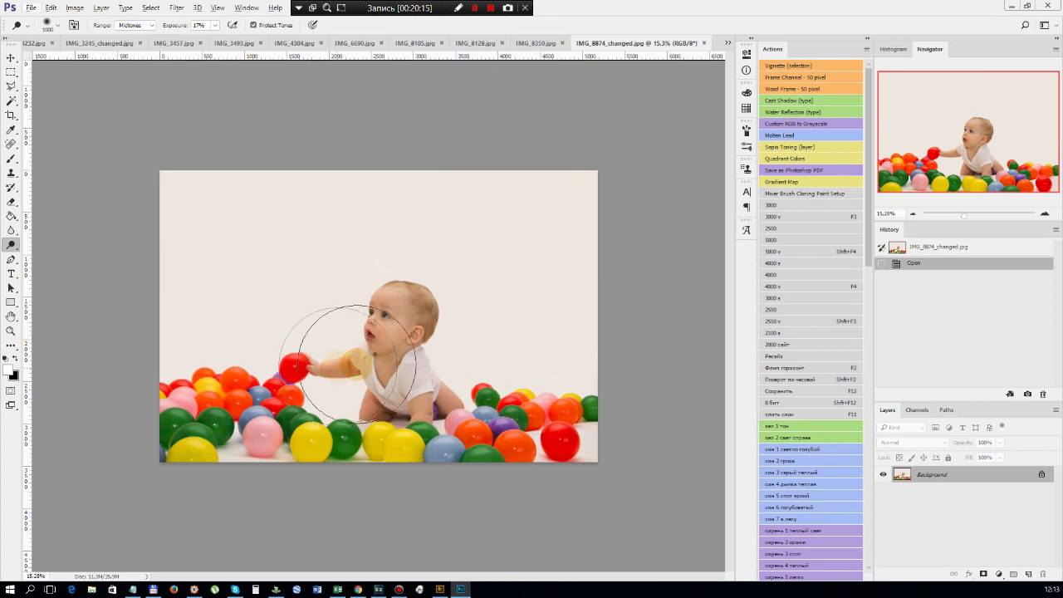
scroll(401, 324, up, 3)
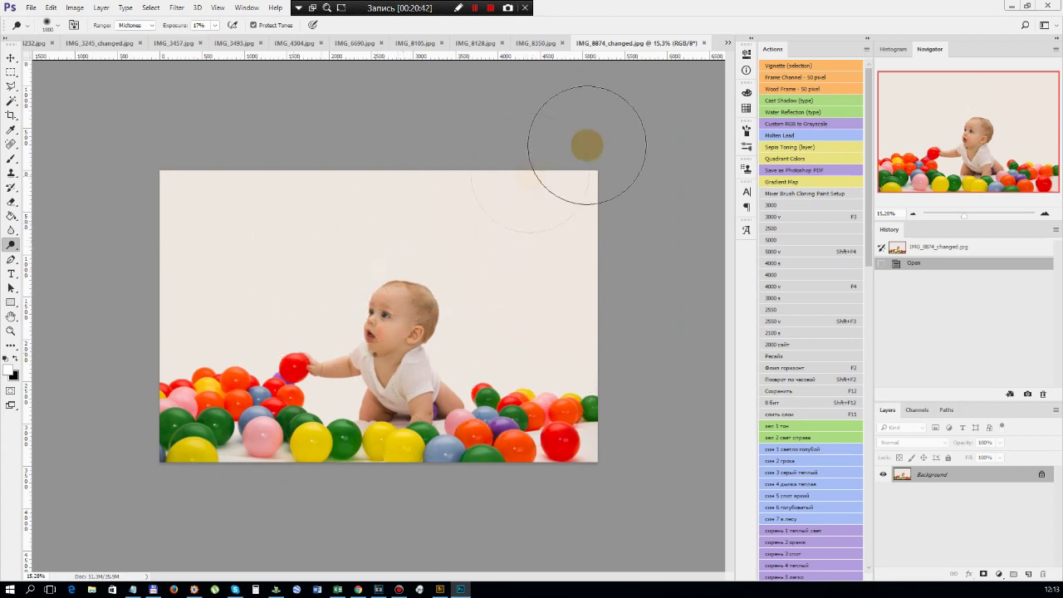
click(704, 43)
Inspect the diagonal arrangement of the two soup bowls and spoons in close-up and full frame
scroll(380, 304, up, 2)
scroll(380, 305, down, 5)
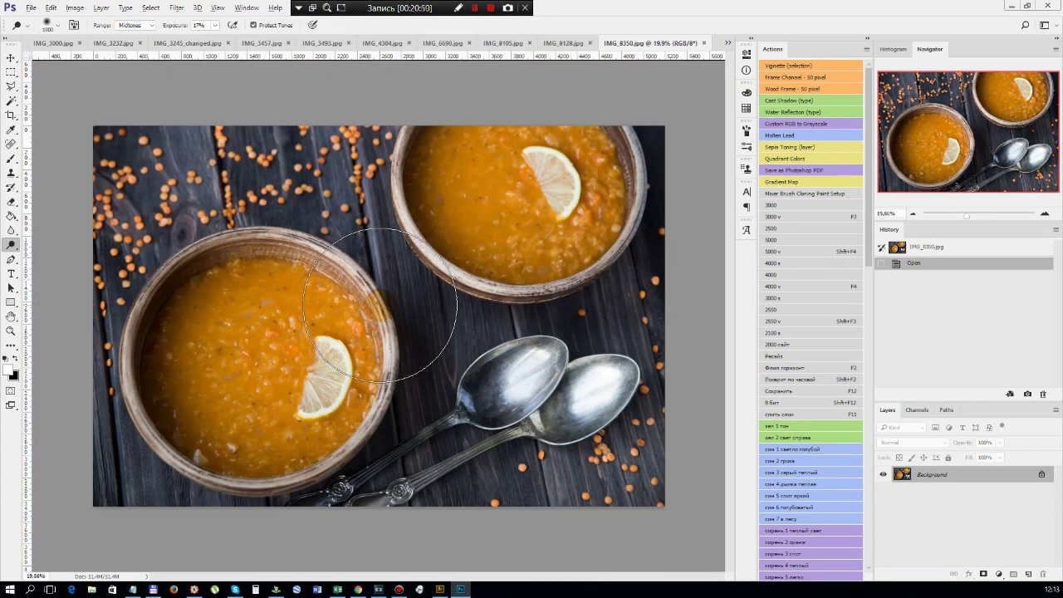
scroll(467, 378, up, 2)
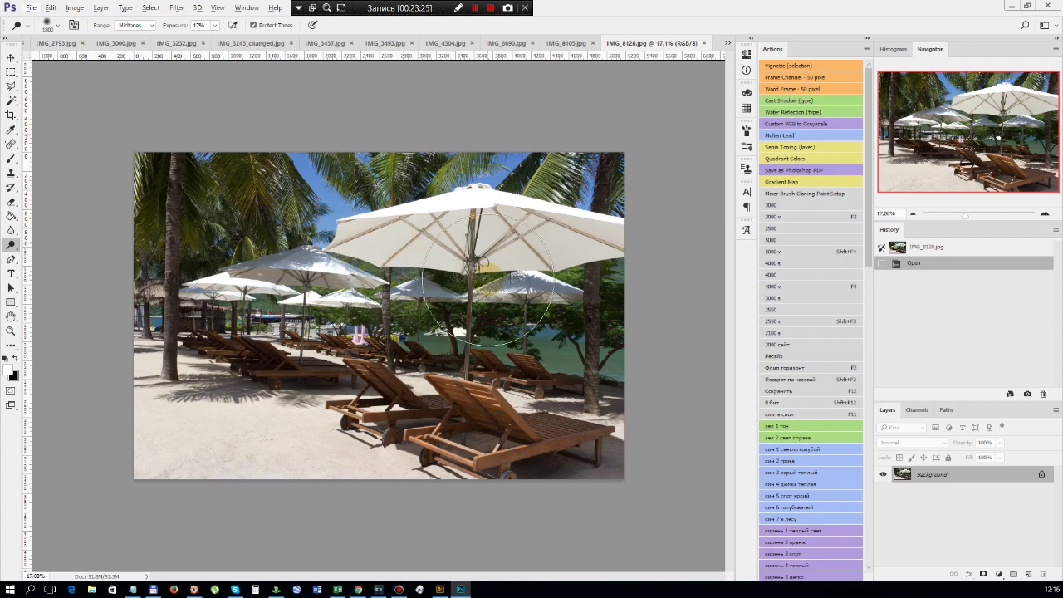
Examine the diagonal lines of umbrellas, loungers and palms in the beach photo, and close it
click(586, 407)
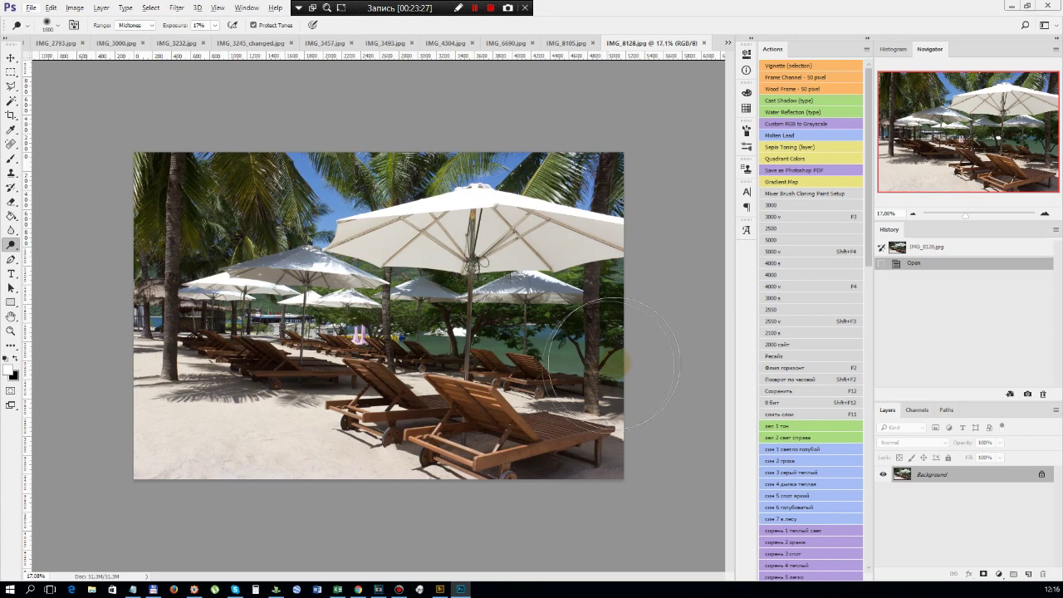
click(267, 286)
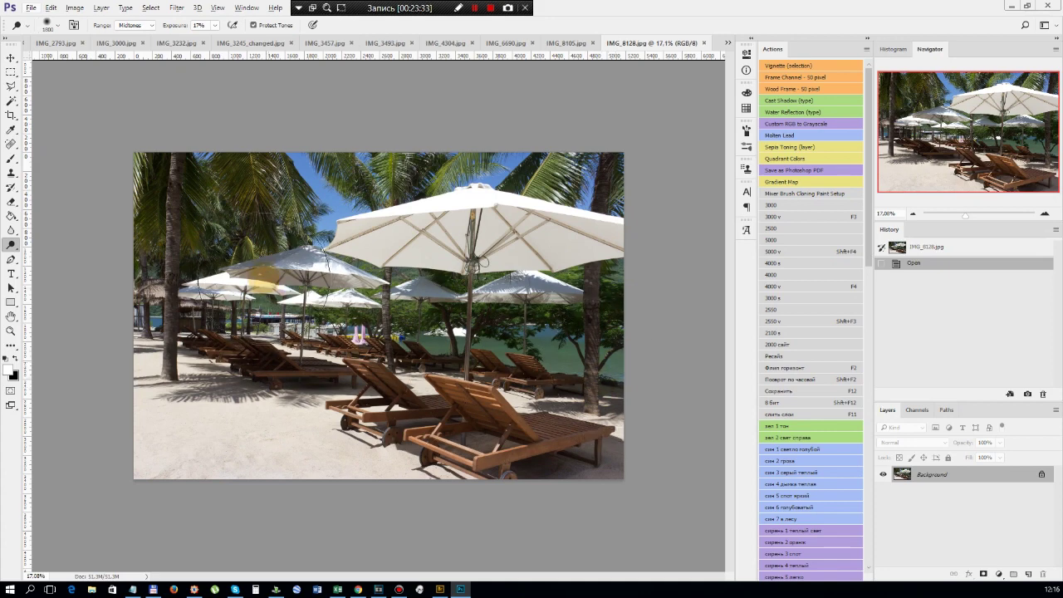
click(508, 250)
click(550, 344)
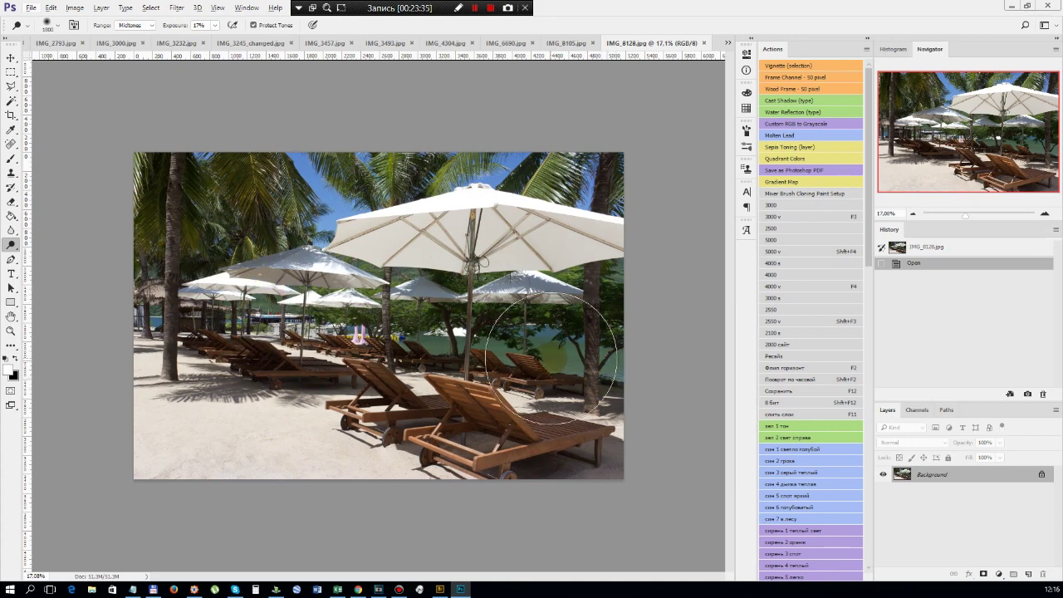
click(700, 59)
click(703, 43)
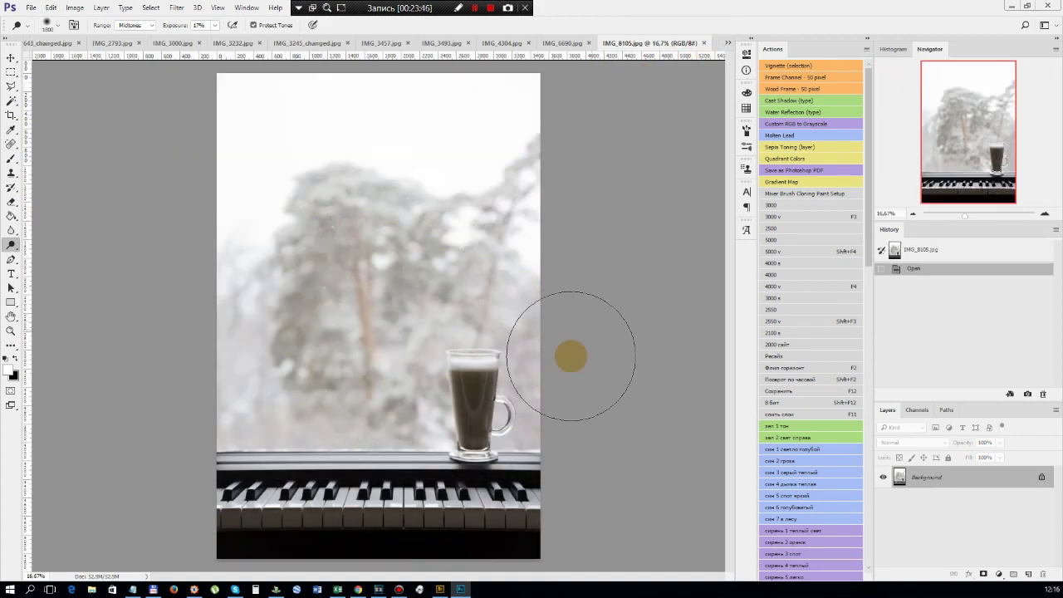
Crop the vertical winter window photo to a horizontal rectangle holding the coffee glass and the piano keys
scroll(457, 390, up, 3)
scroll(498, 349, down, 5)
key(m)
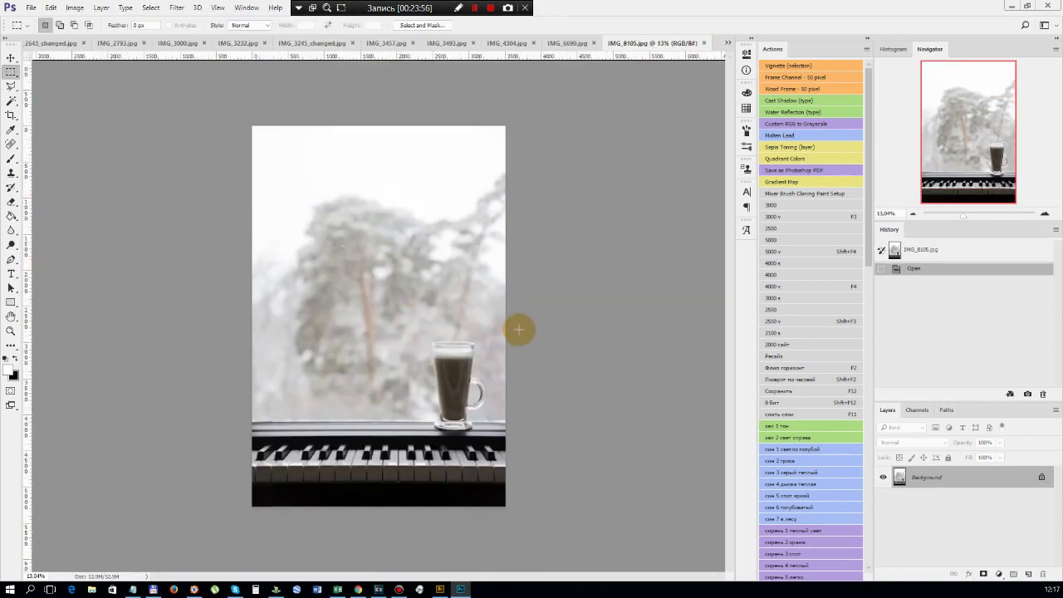
drag(518, 326, 230, 418)
drag(240, 301, 526, 484)
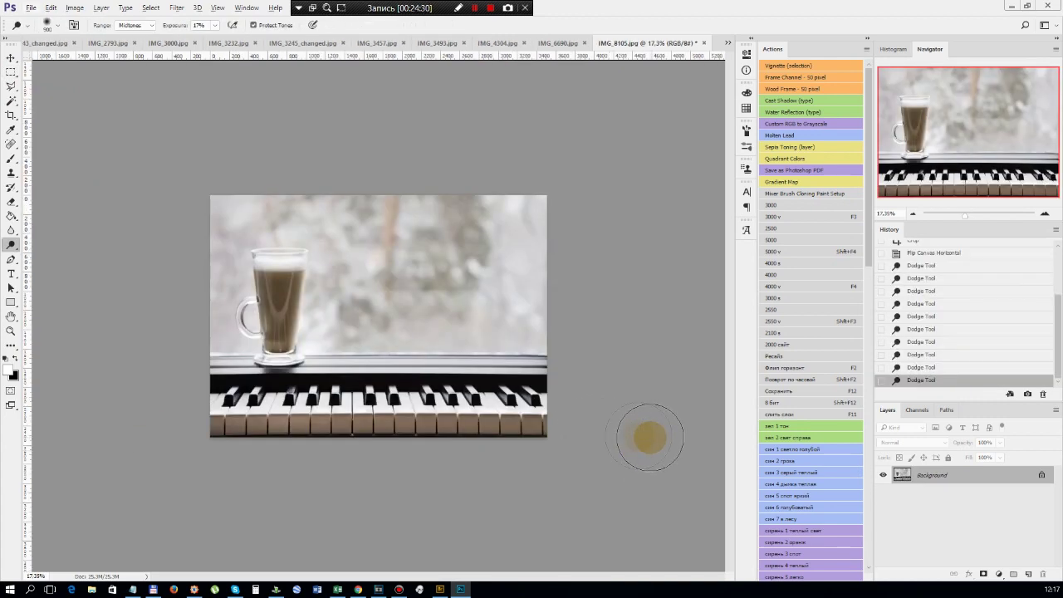
Lighten the piano below the coffee glass with the Dodge tool, and remove the dark scratch on a white key with the Spot Healing Brush
mouse_move(340, 339)
mouse_down()
mouse_move(291, 285)
mouse_move(296, 391)
mouse_up()
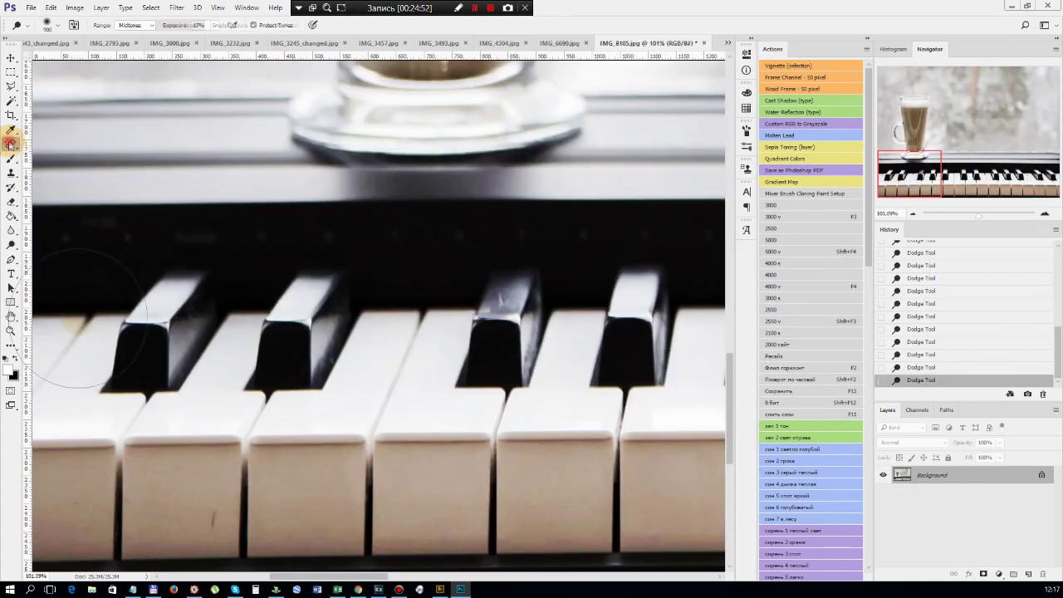
click(10, 143)
click(207, 498)
key(bracketleft)
key(bracketleft)
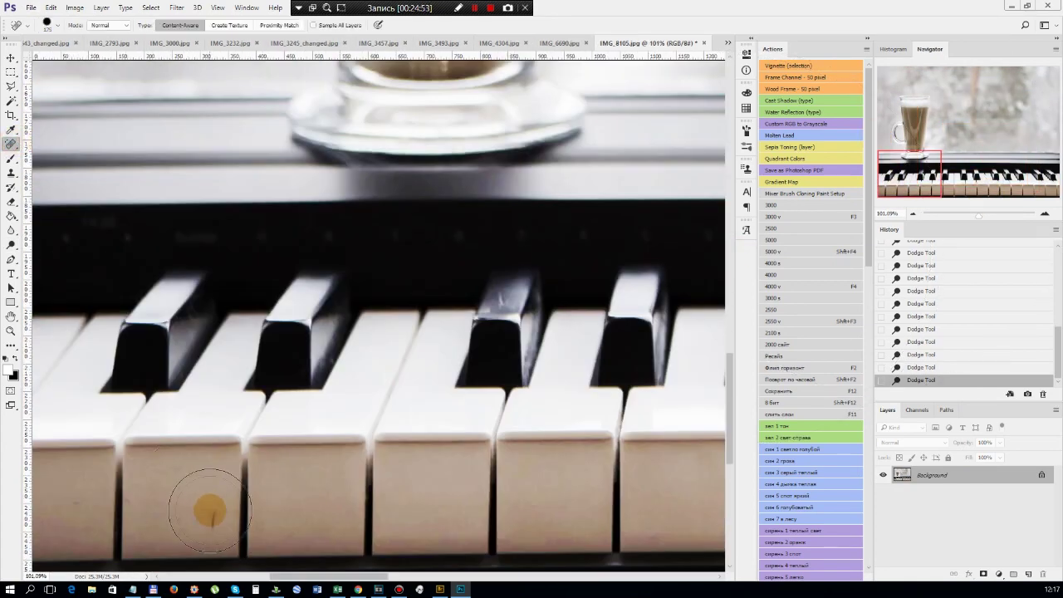
click(156, 500)
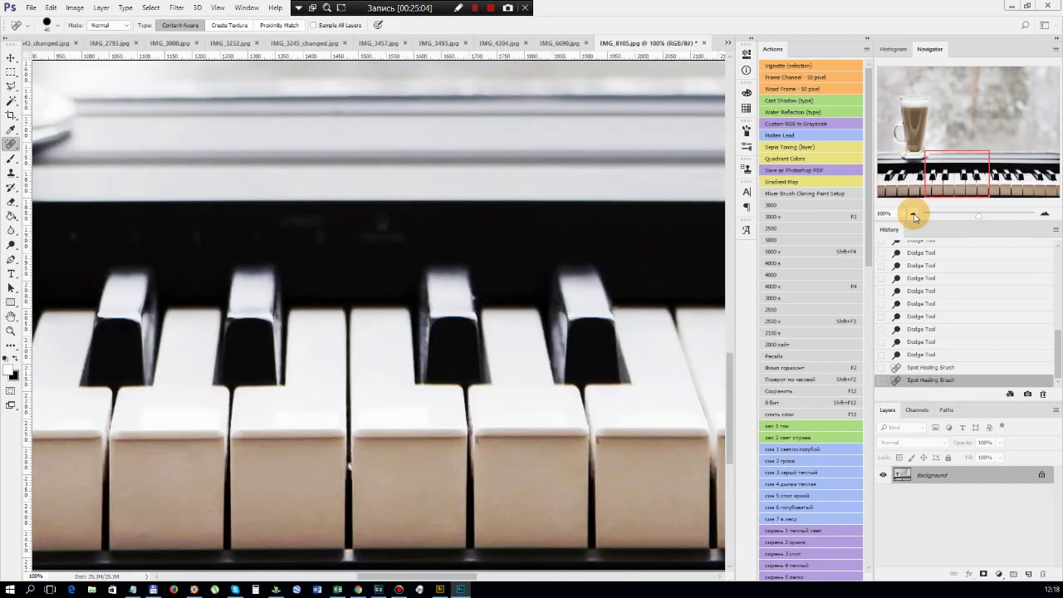
click(912, 214)
click(913, 214)
click(912, 213)
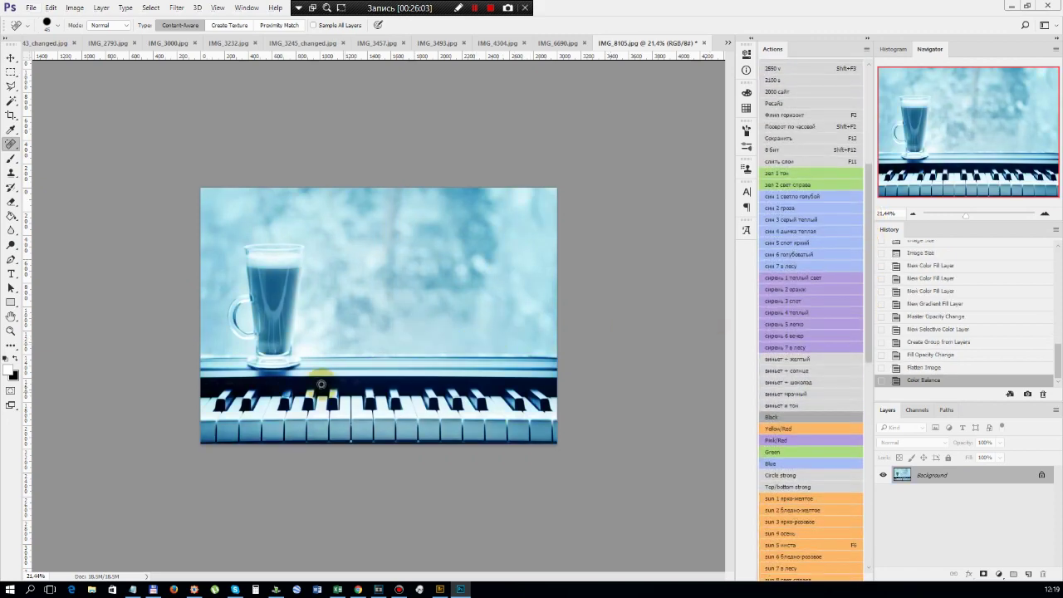
Compare the blue-toned and warm-toned versions of the coffee glass photo at several magnifications, and look through the edit history
scroll(385, 362, up, 1)
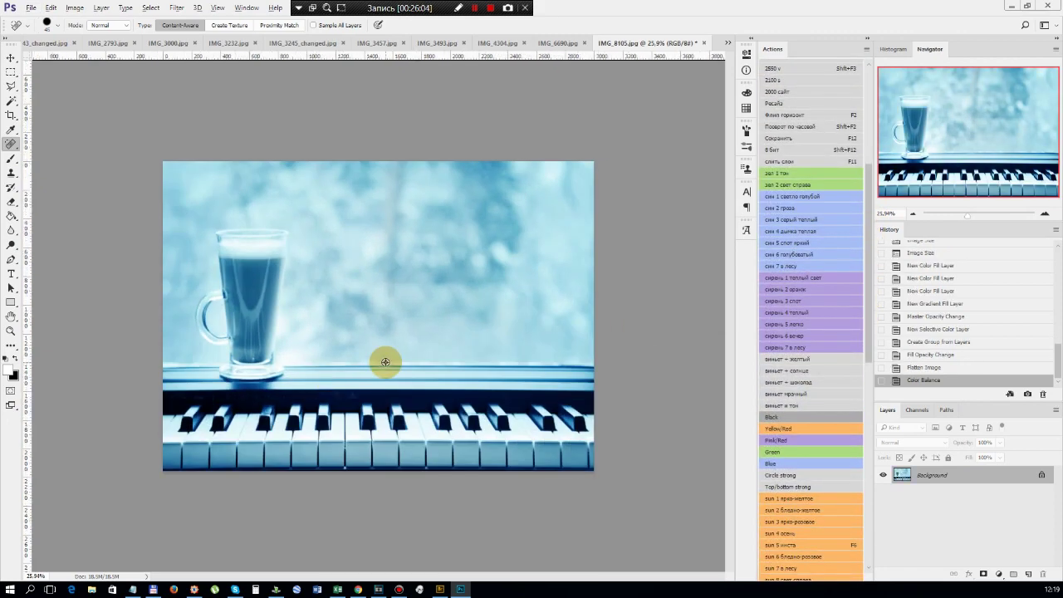
scroll(385, 362, down, 1)
scroll(382, 361, up, 1)
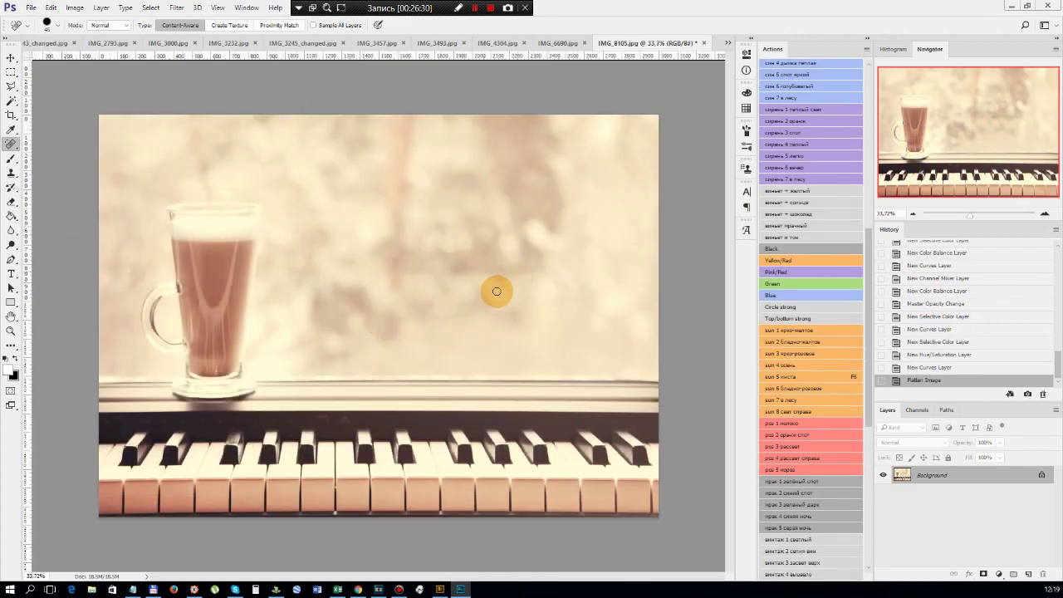
scroll(496, 292, down, 2)
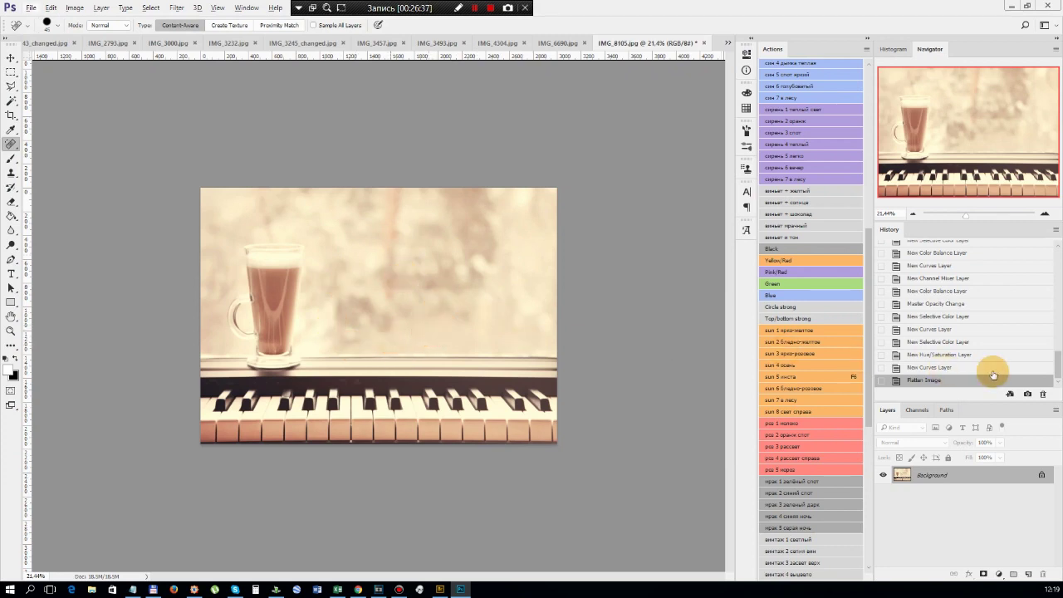
scroll(979, 363, up, 3)
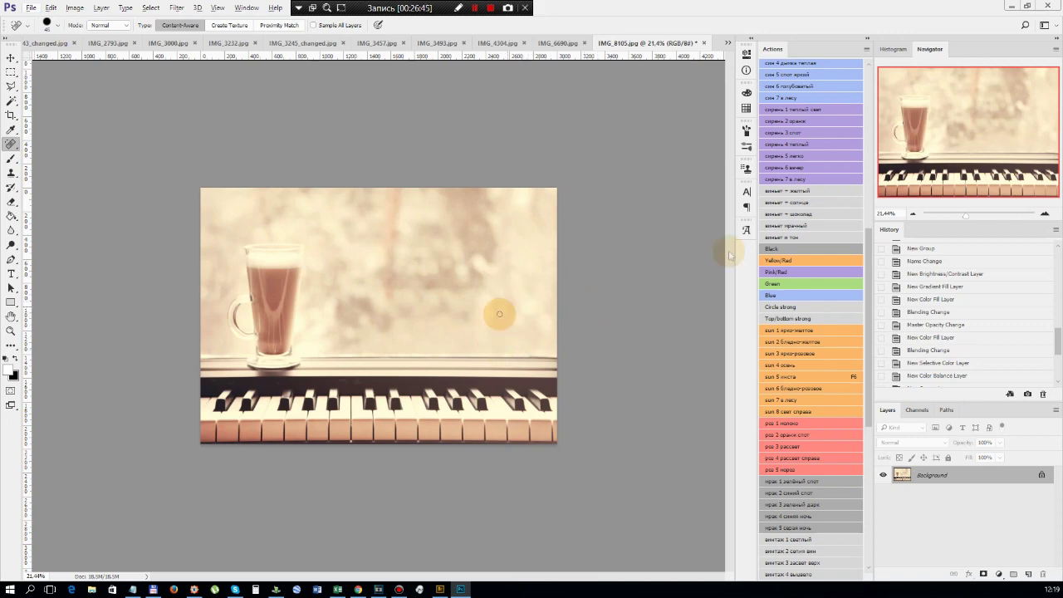
scroll(947, 357, down, 3)
scroll(945, 357, up, 5)
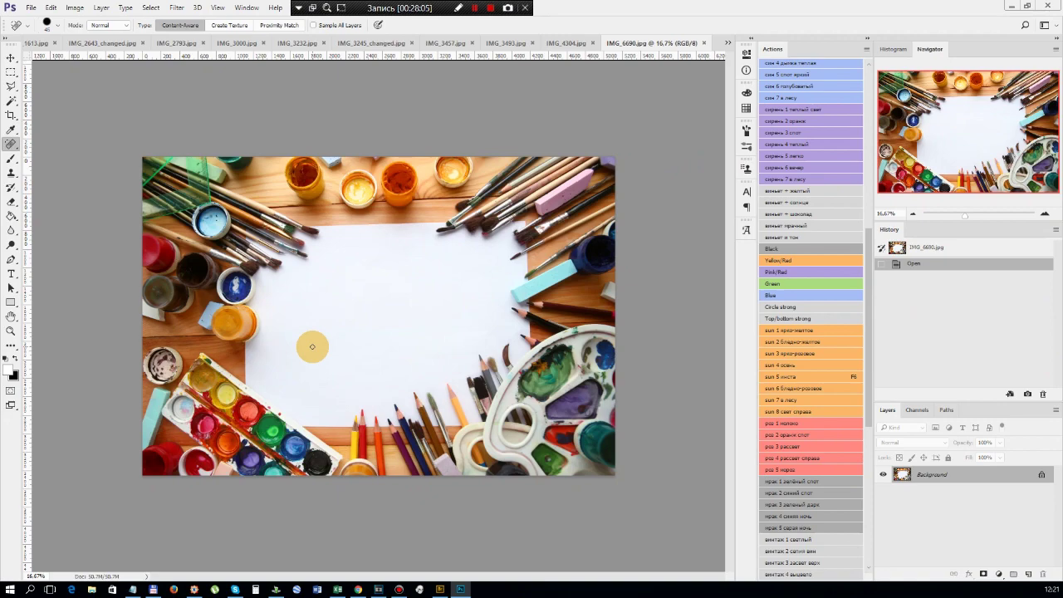
Inspect the frame of paints, brushes and pencils around the blank sheet in close-up and full frame
scroll(368, 306, up, 5)
scroll(371, 308, down, 5)
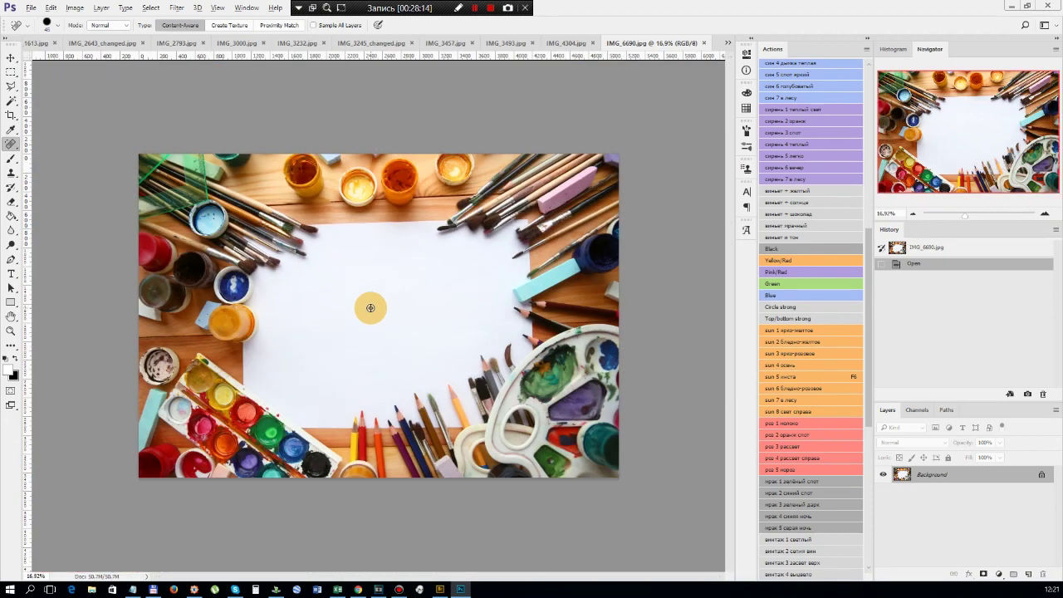
scroll(371, 308, down, 2)
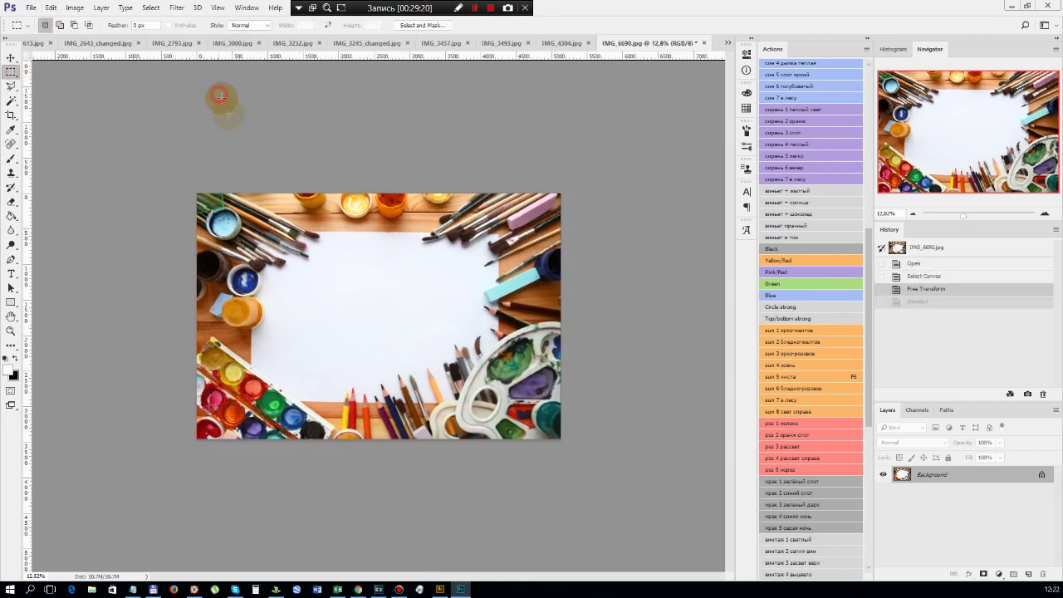
Replace the trial enlargement of the art supplies photo with a tighter, tilted crop around the blank sheet, and restore the original image
key(ctrl+d)
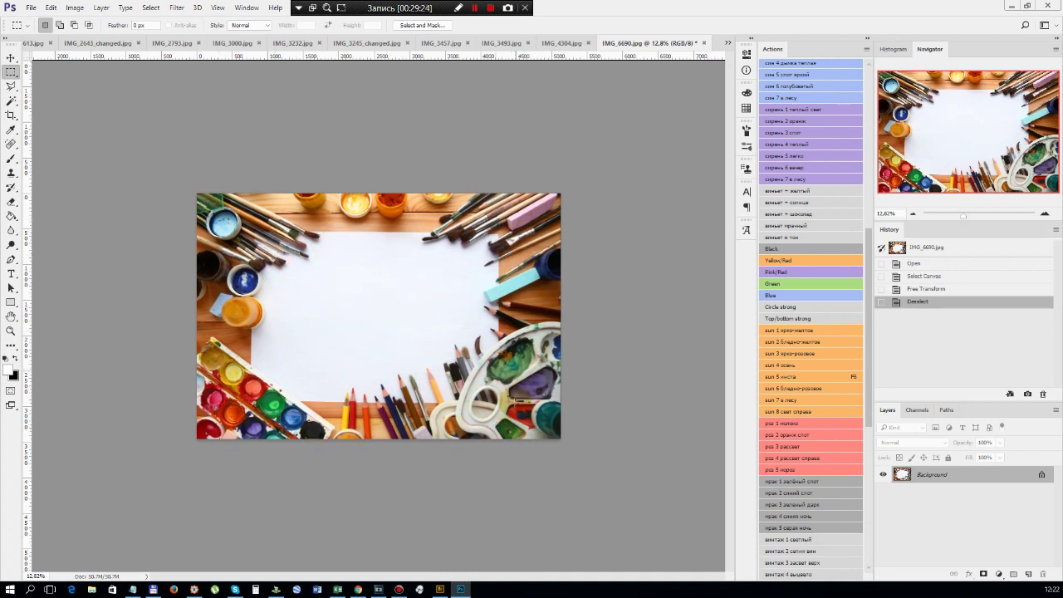
click(897, 264)
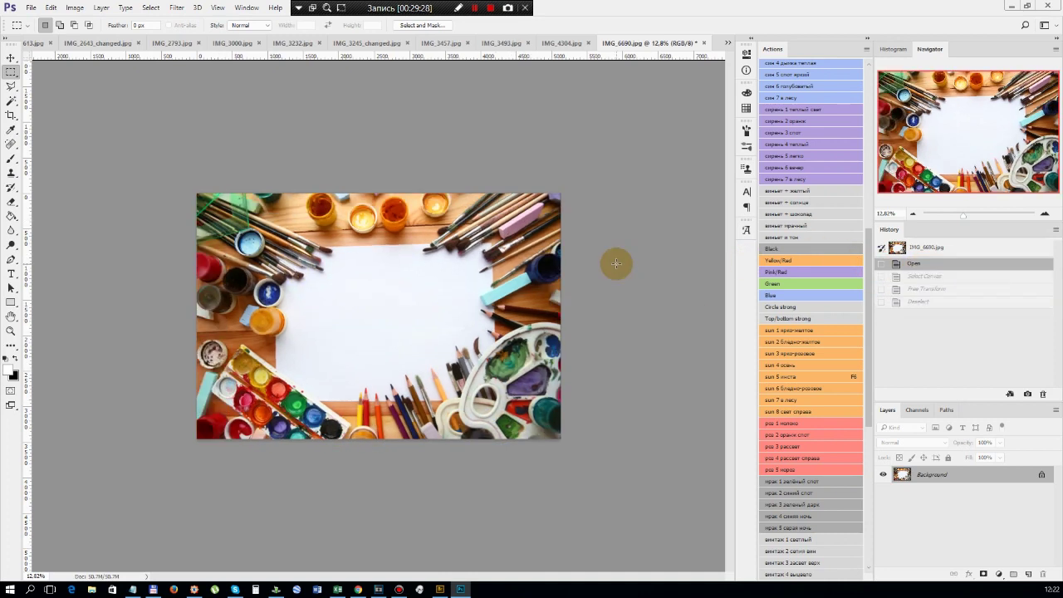
click(12, 115)
double_click(427, 340)
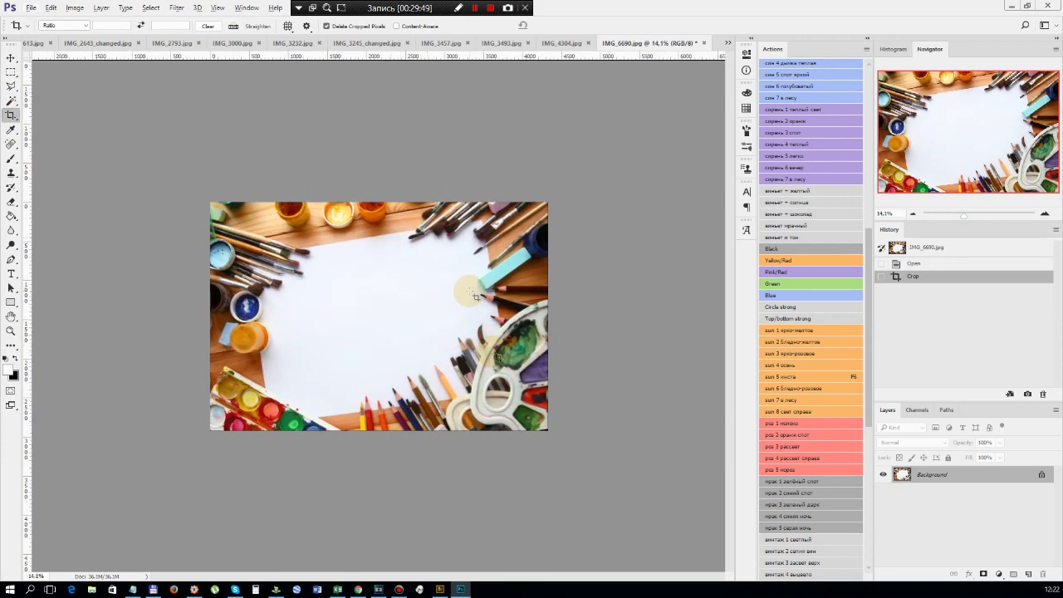
click(929, 247)
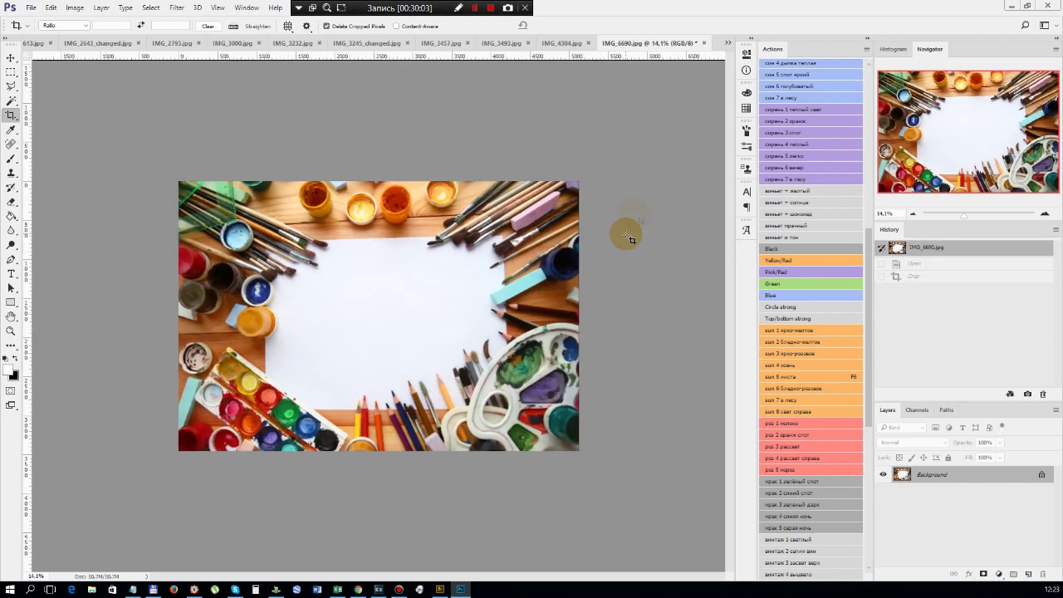
Close the art supplies photo without saving its changes
click(706, 44)
click(544, 224)
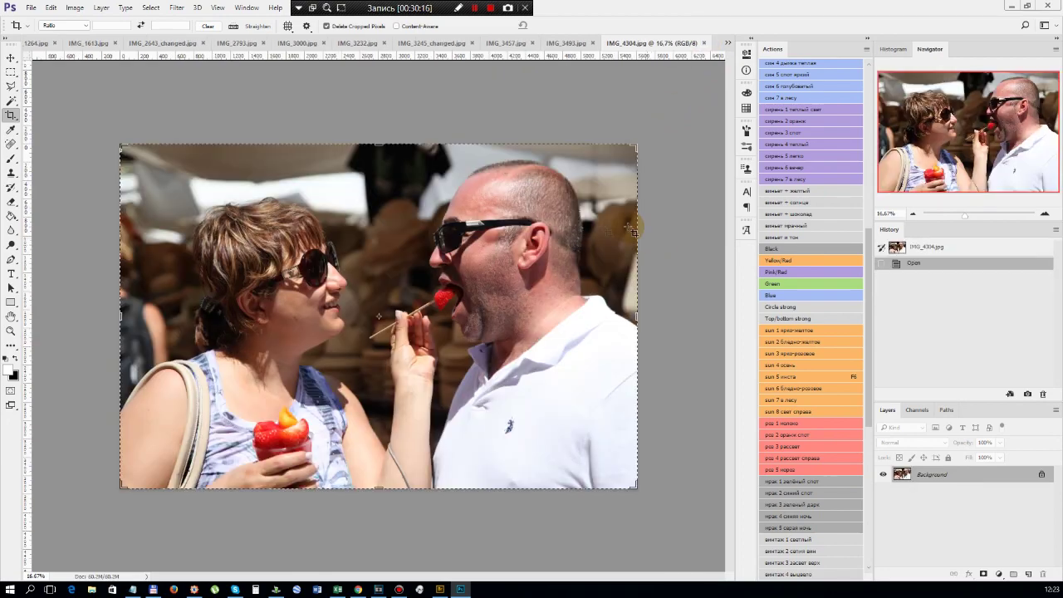
Examine the couple's faces, sunglasses, the feeding hand and the strawberry in close-up and in the full frame
scroll(446, 285, up, 4)
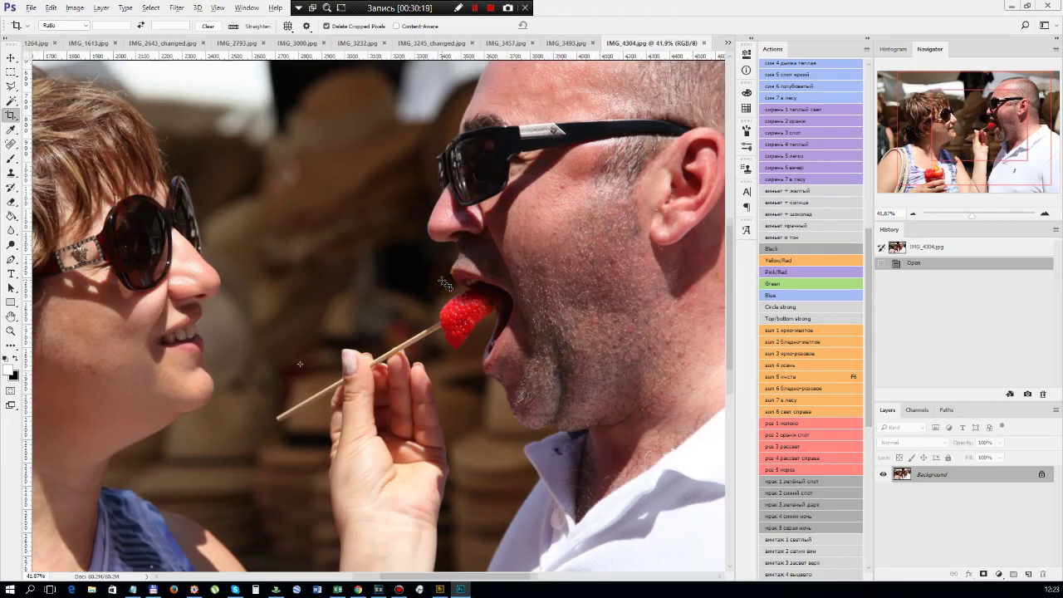
scroll(216, 414, up, 3)
scroll(216, 413, right, 3)
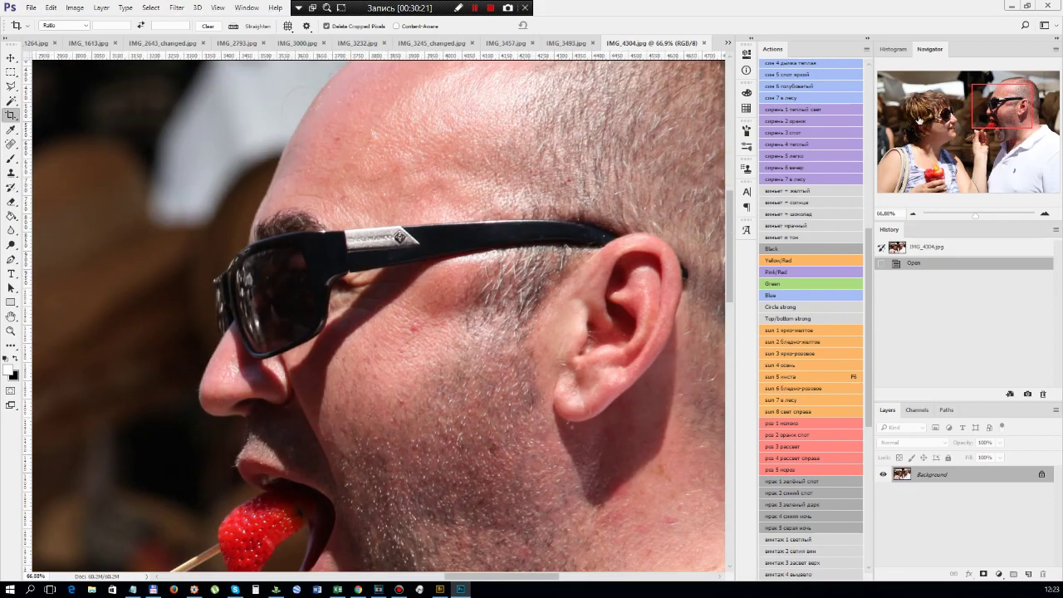
scroll(502, 242, left, 8)
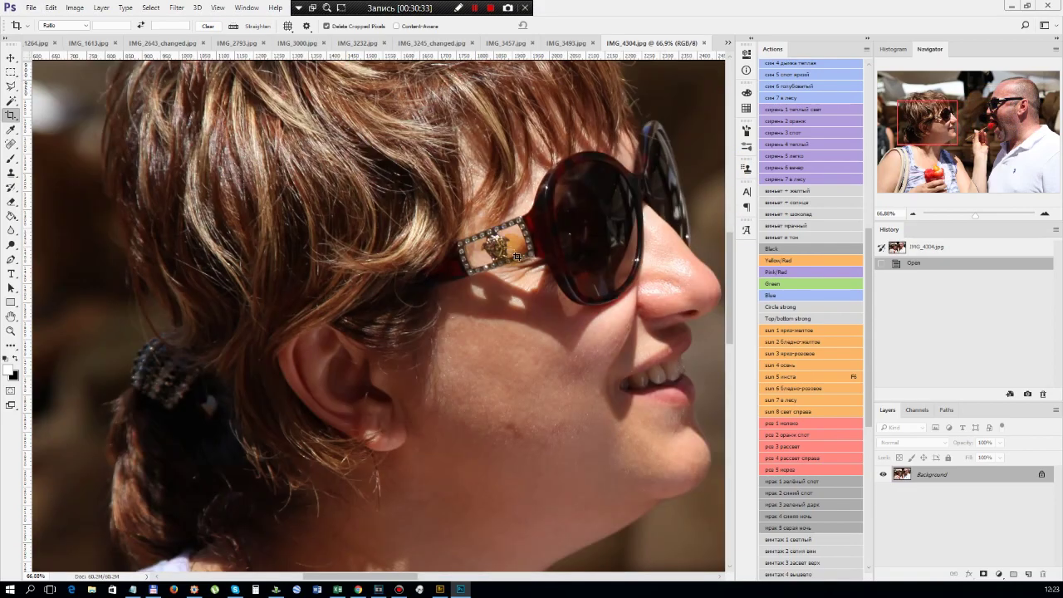
drag(913, 124, 965, 136)
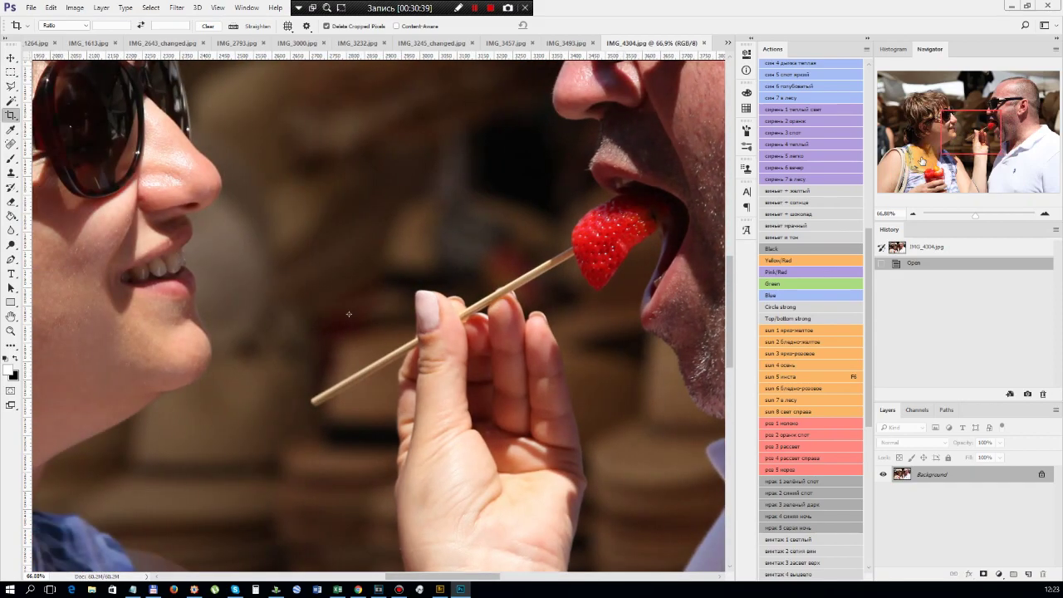
alt+scroll(512, 242, down, 3)
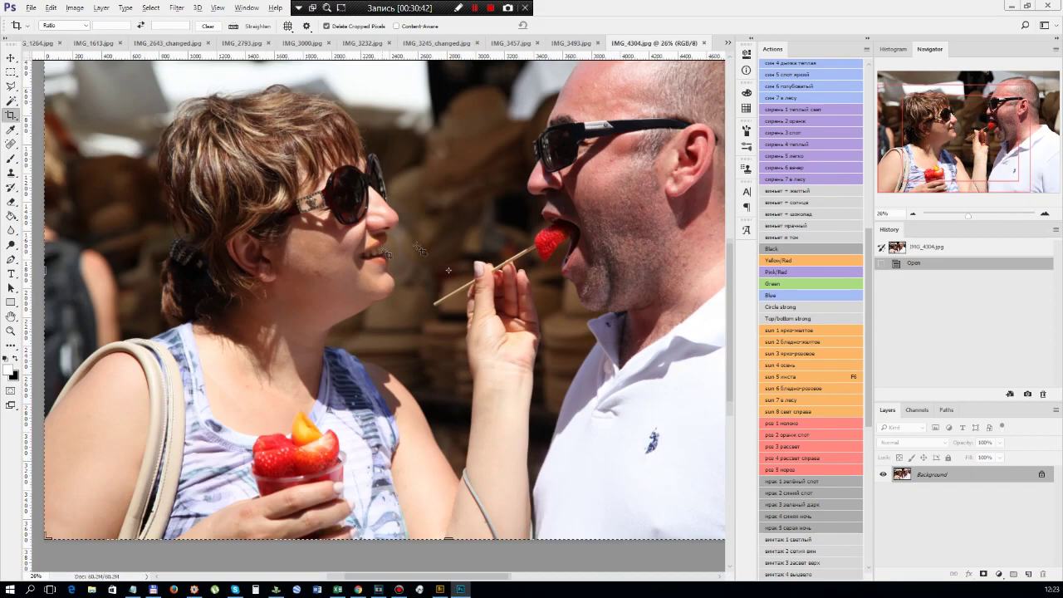
scroll(459, 257, down, 1)
scroll(605, 467, up, 3)
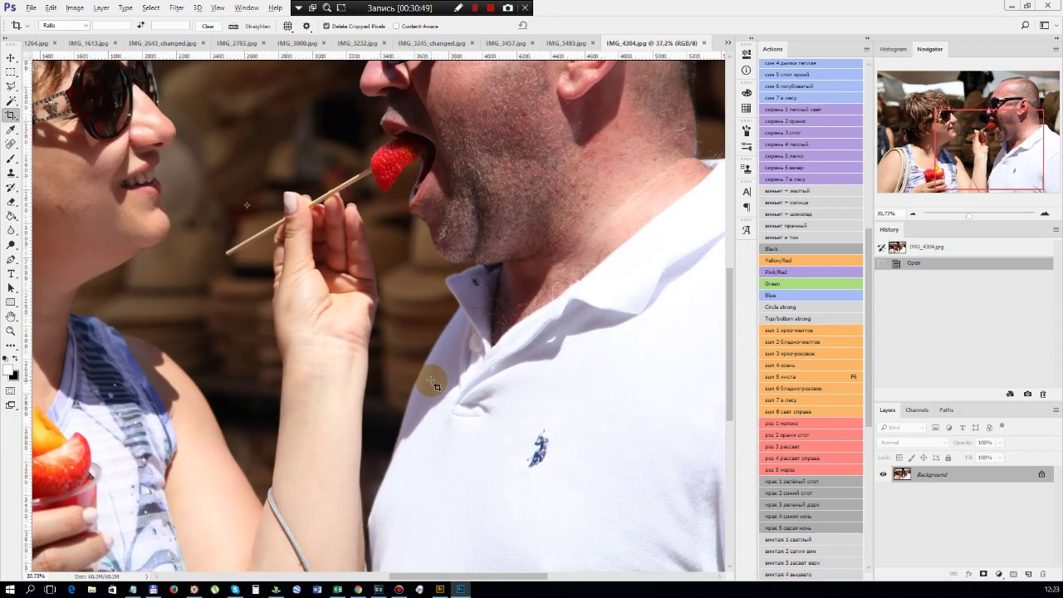
scroll(444, 257, down, 2)
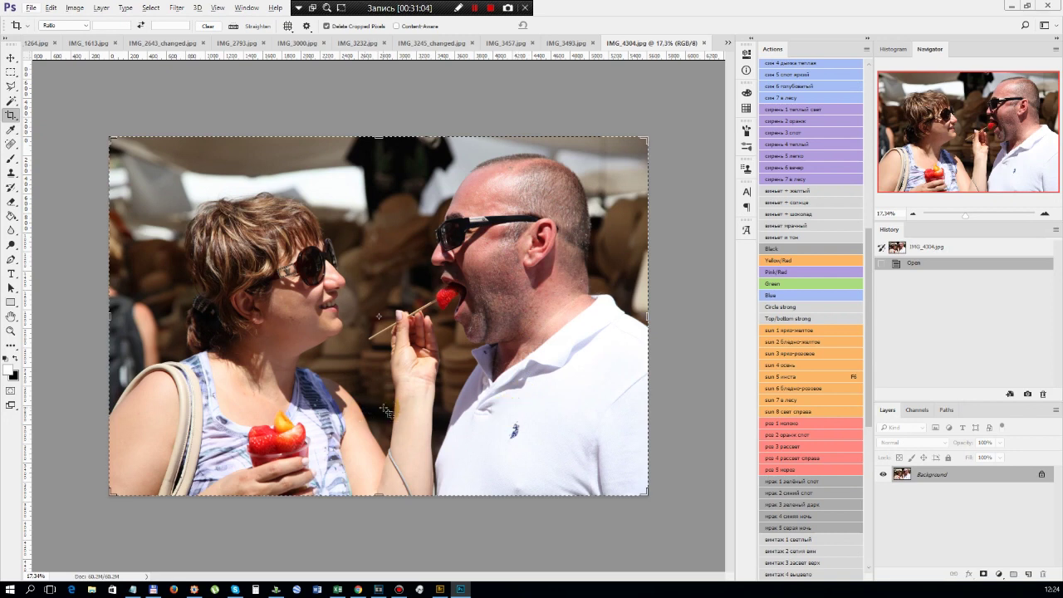
Give the couple photo a faded vintage toning with adjusted levels, and close it without saving
key(m)
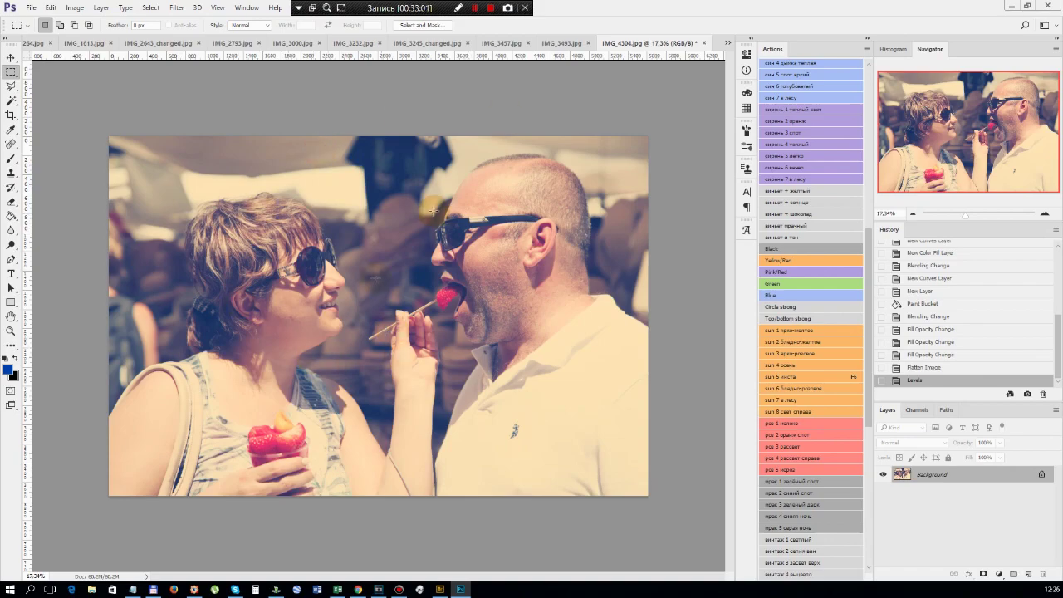
click(703, 43)
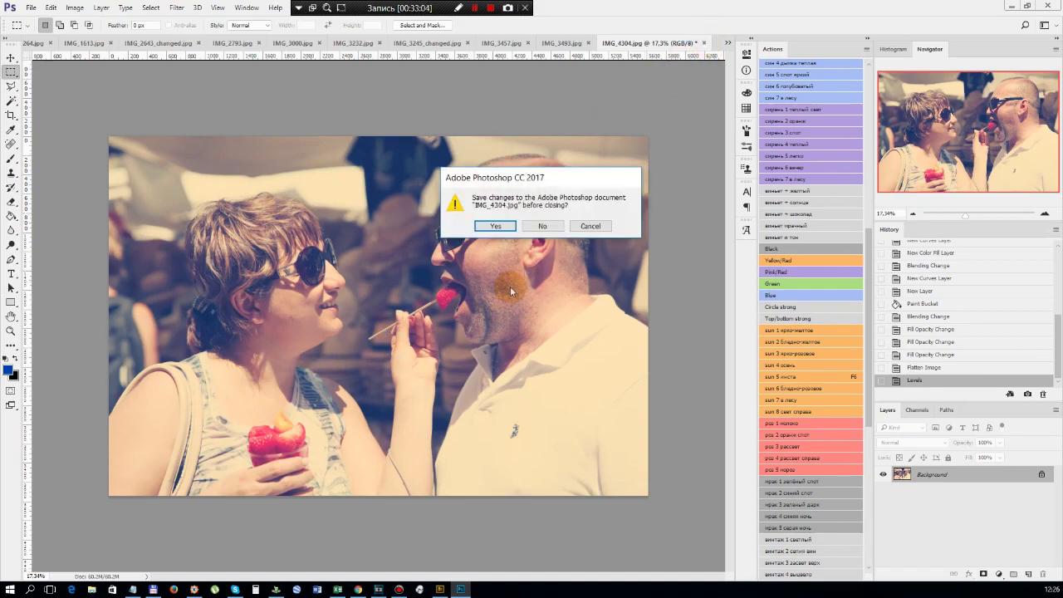
click(538, 225)
Inspect the illuminated temple roof in close-up and full frame, and close the photo
scroll(386, 298, up, 6)
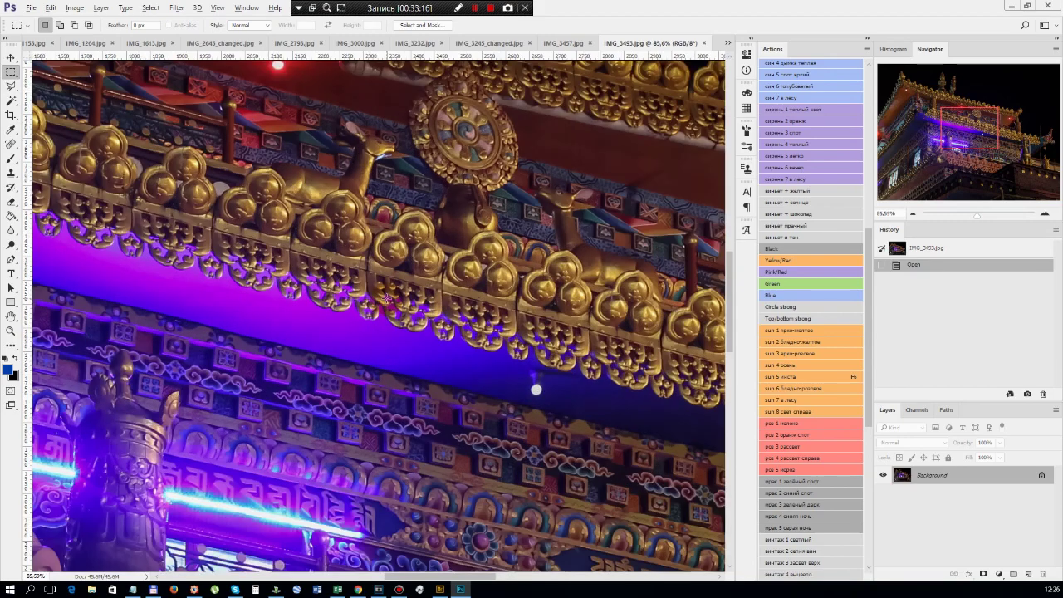
scroll(386, 297, down, 7)
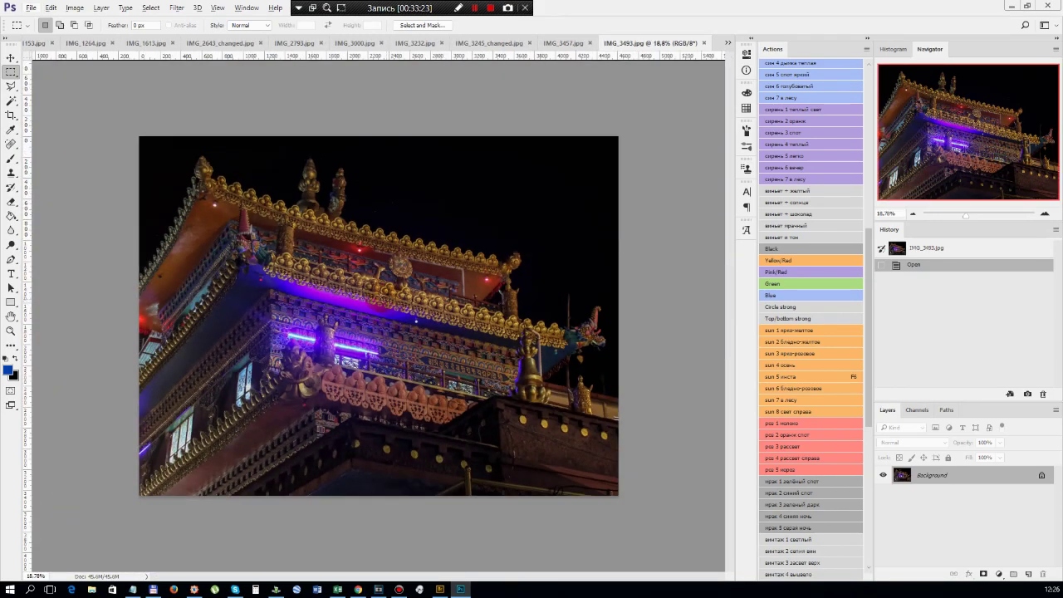
scroll(360, 282, up, 1)
scroll(359, 281, down, 1)
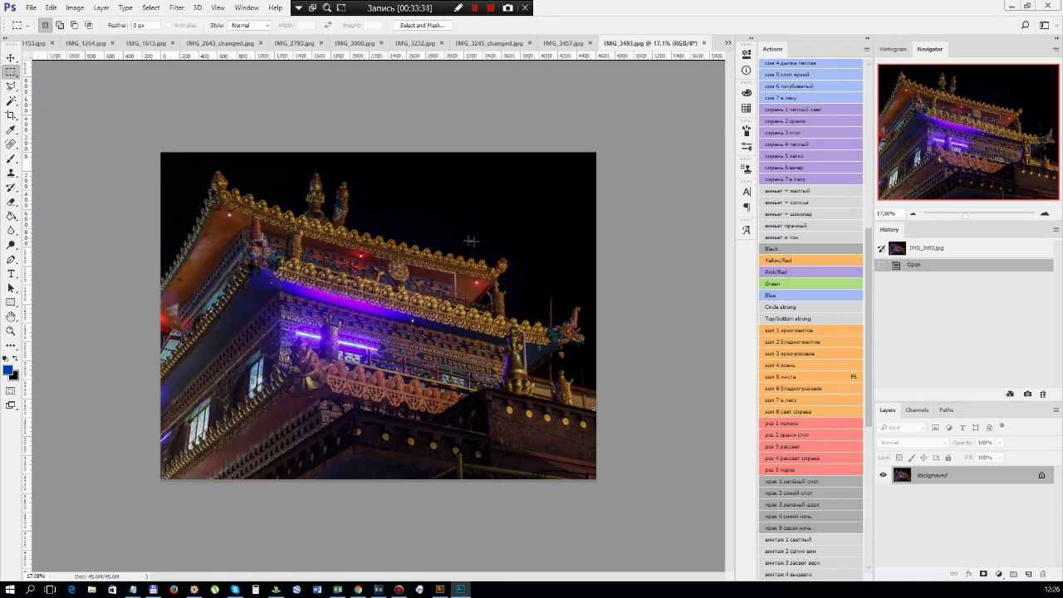
click(702, 44)
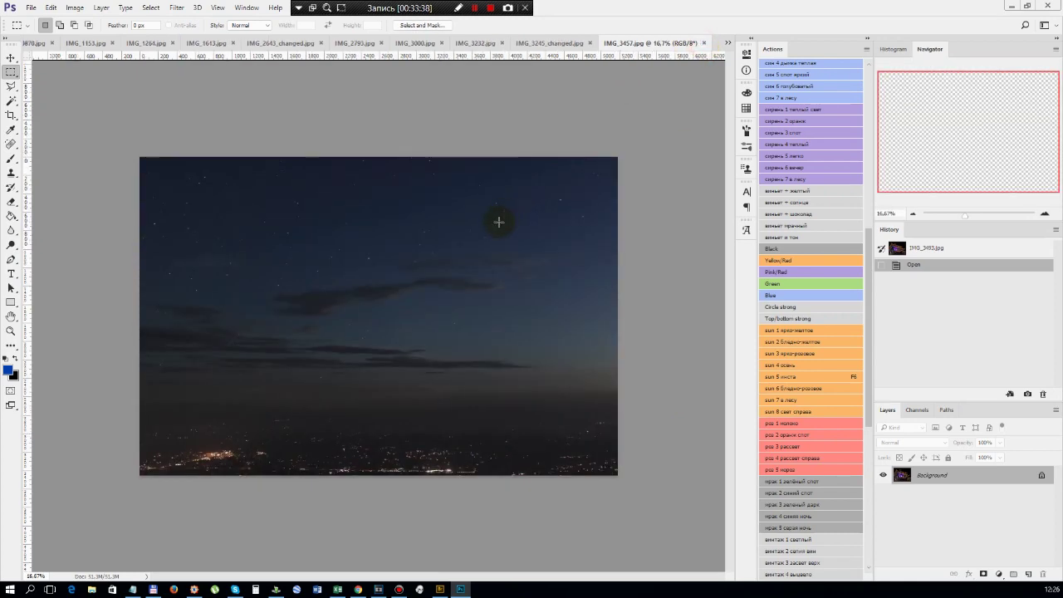
Inspect the city lights below the night sky in close-up, and close the photo
scroll(498, 221, up, 3)
scroll(480, 197, down, 5)
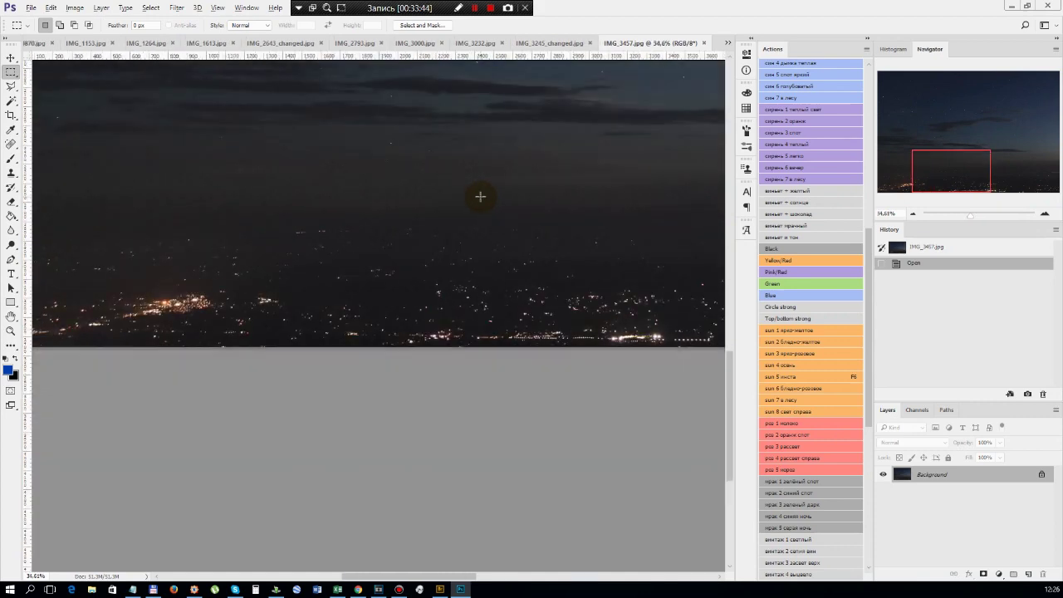
click(703, 44)
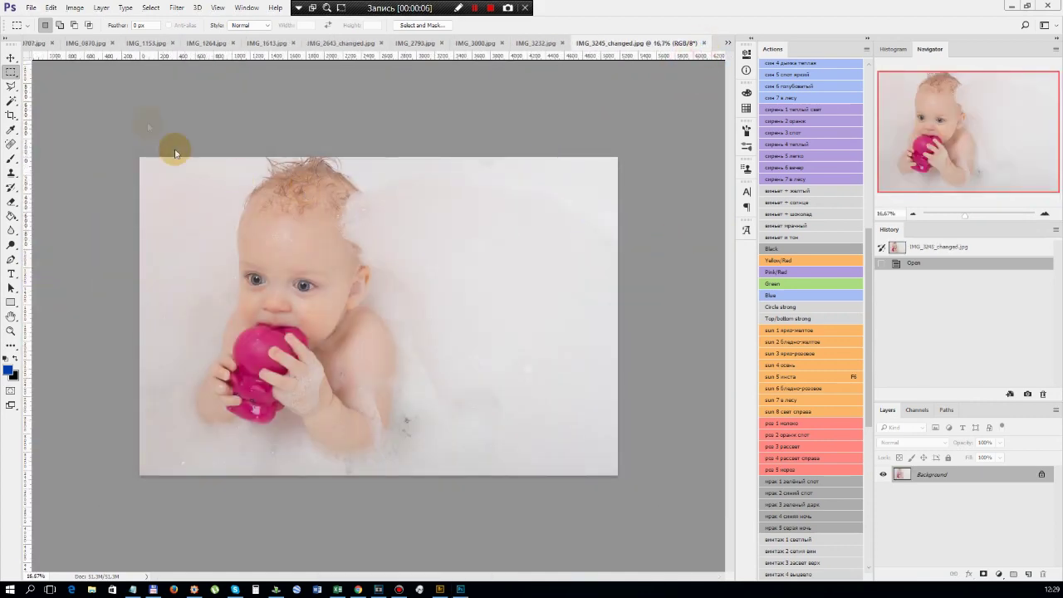
Inspect the orange on the dark table in close-up and full frame, and close the photo
click(12, 58)
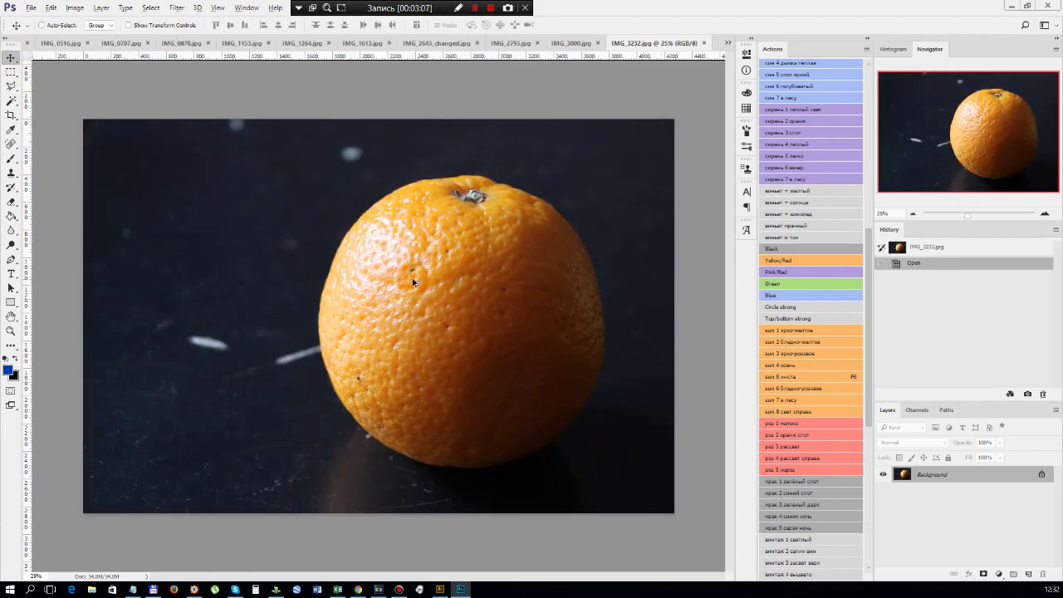
scroll(411, 279, up, 5)
scroll(400, 363, down, 3)
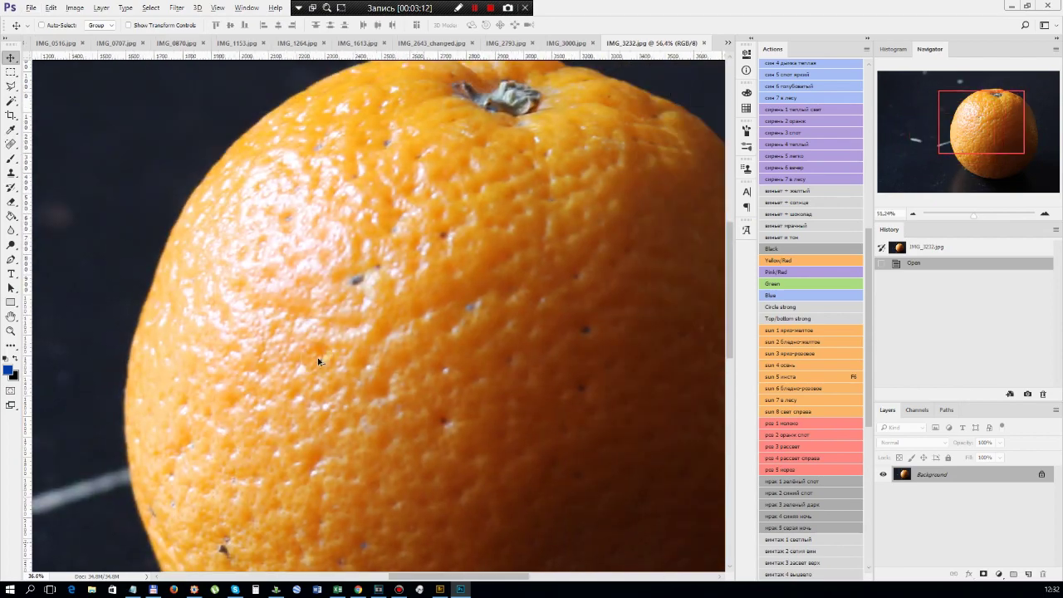
scroll(400, 363, down, 3)
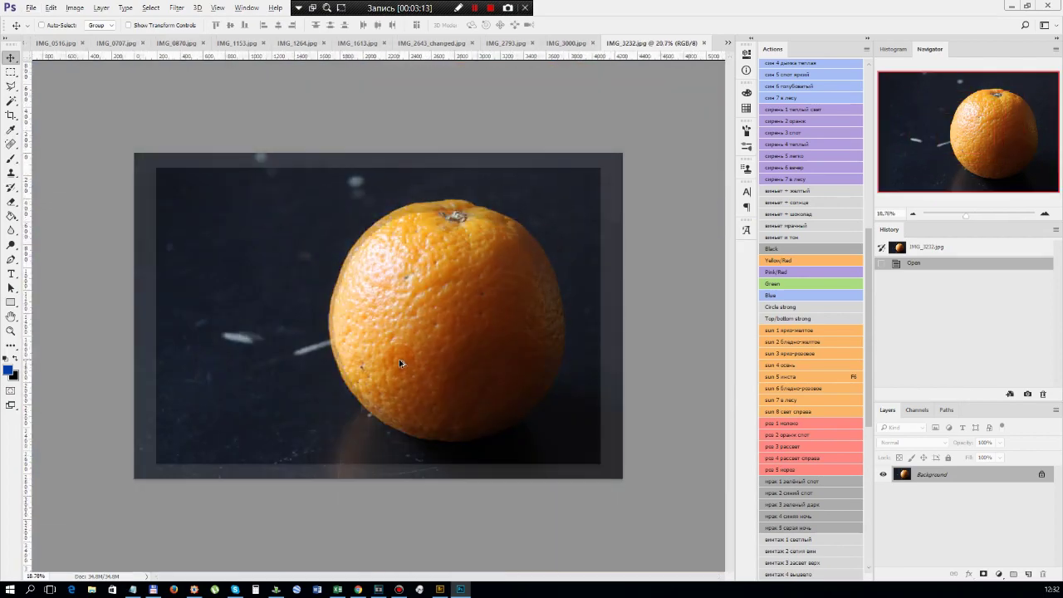
click(704, 45)
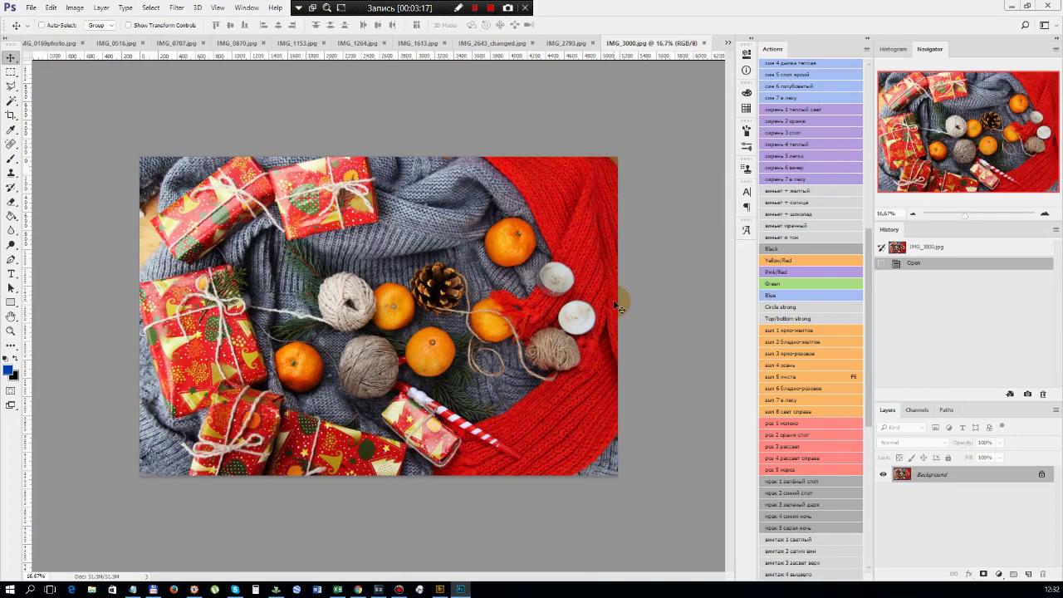
Crop the photo of gifts, yarn and tangerines more tightly by trimming its outer edges, and close it without saving
scroll(385, 332, up, 1)
scroll(384, 331, up, 10)
mouse_move(962, 135)
mouse_down()
mouse_move(944, 153)
mouse_move(973, 121)
mouse_move(953, 144)
mouse_up()
scroll(431, 287, down, 5)
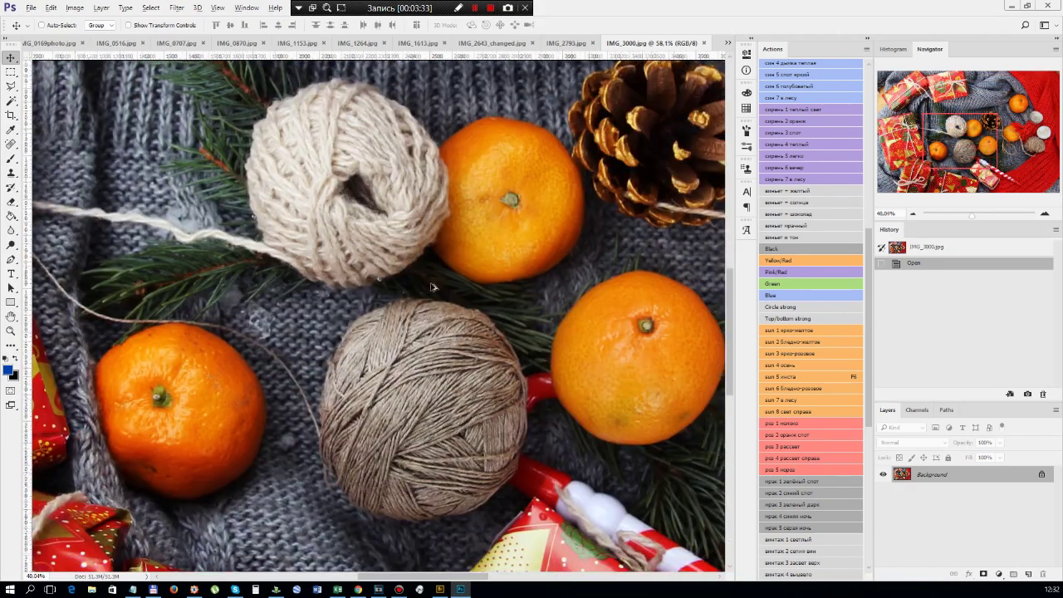
key(c)
drag(107, 135, 135, 155)
drag(622, 482, 622, 482)
key(Return)
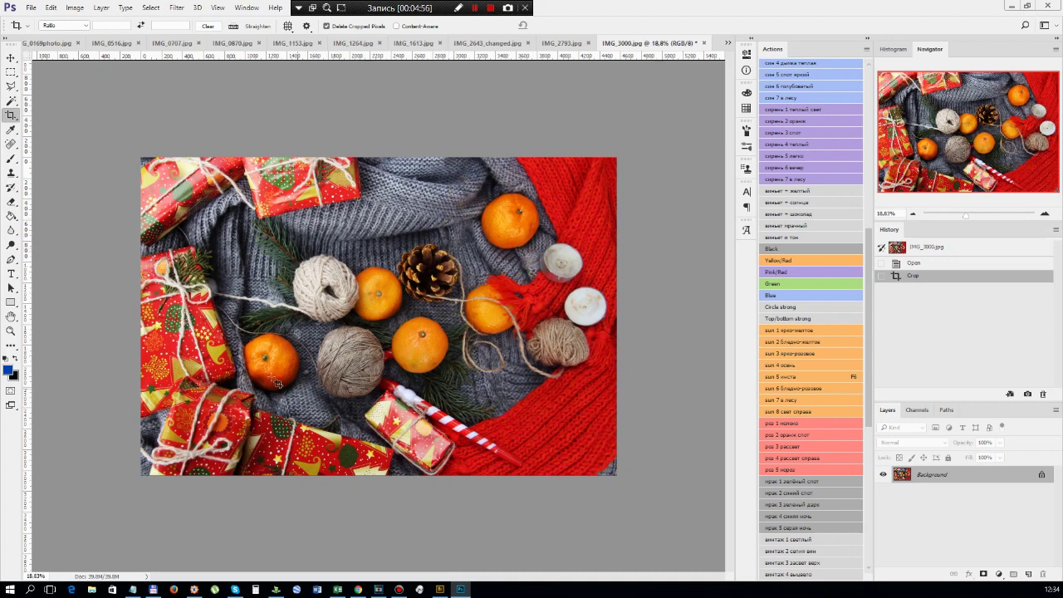
click(702, 43)
key(n)
click(414, 253)
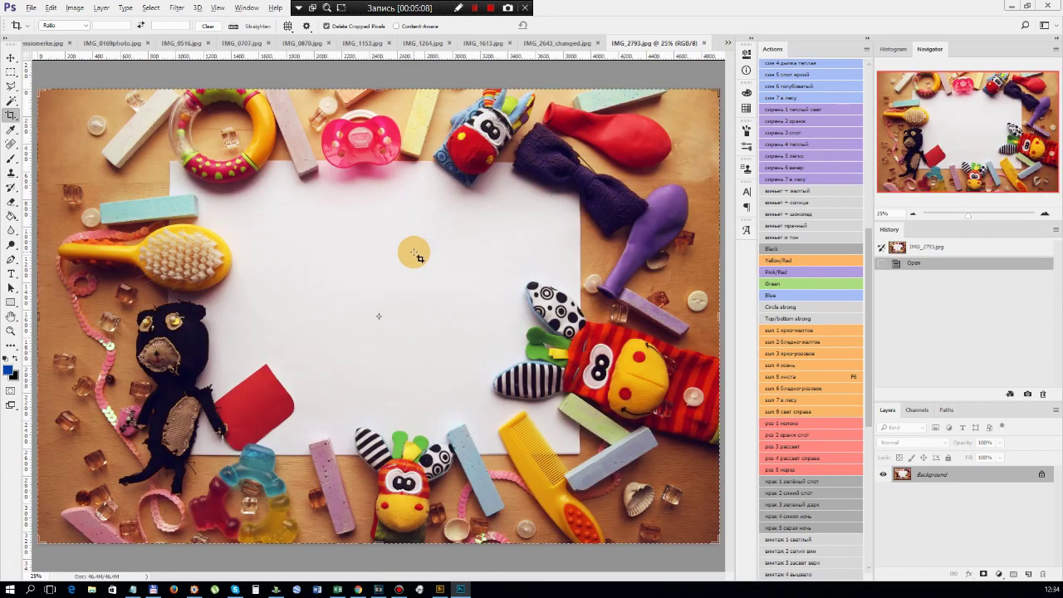
Try a tighter straight crop that trims the outer edges of the toys photo, and restore the original image
key(ctrl+minus)
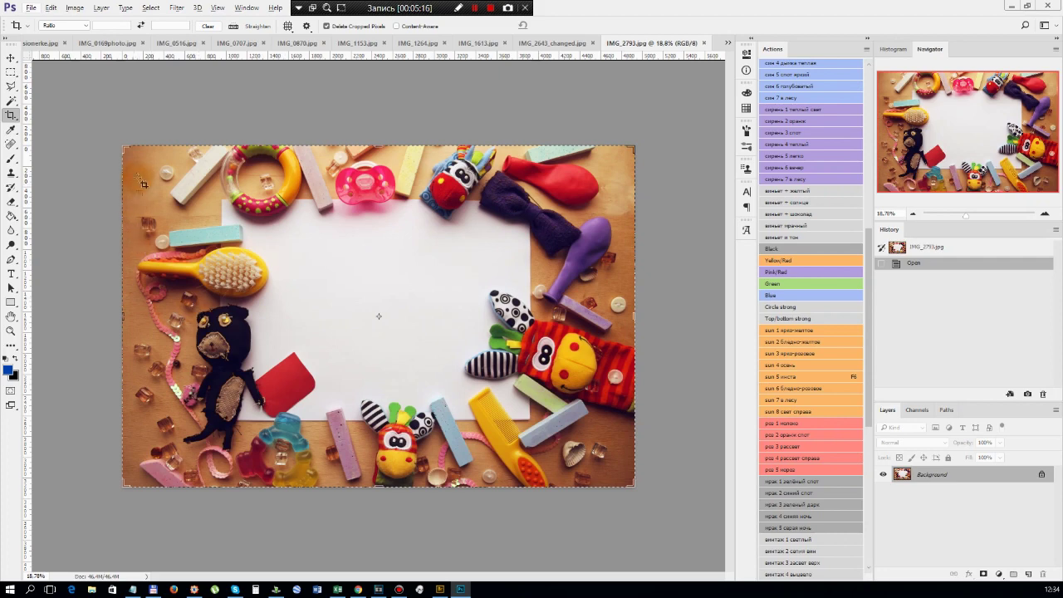
drag(116, 152, 162, 159)
key(Return)
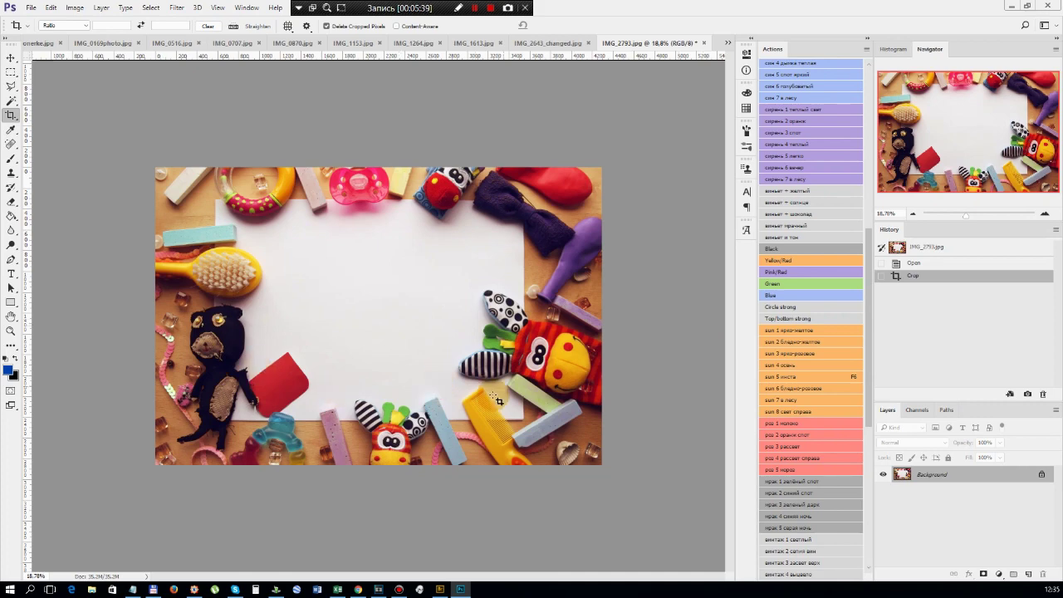
click(928, 246)
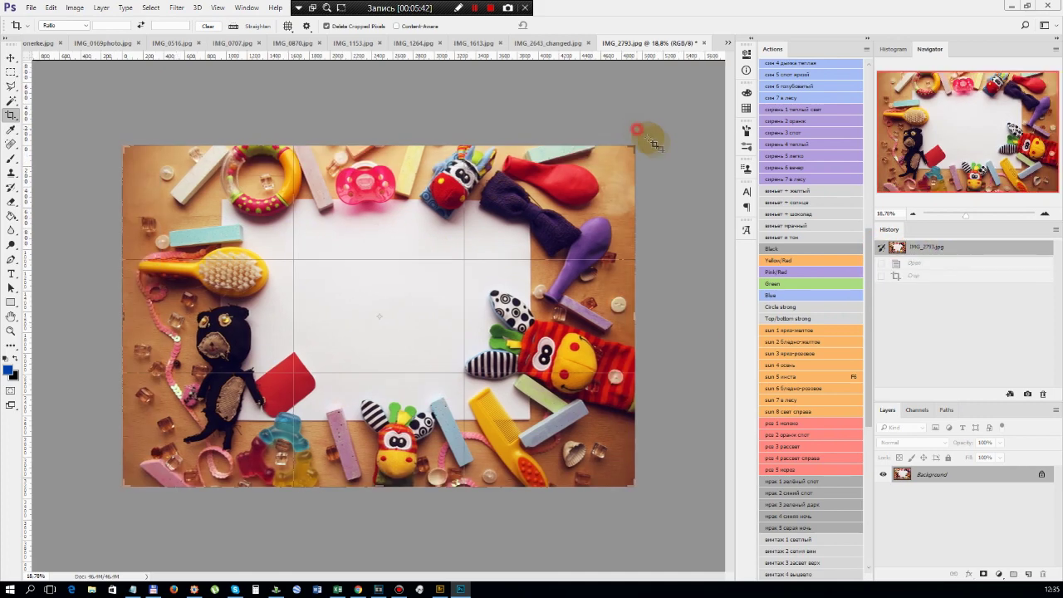
Crop the toys photo with a tilted frame around the blank sheet, and close it without saving after inspecting the composition
drag(656, 139, 626, 99)
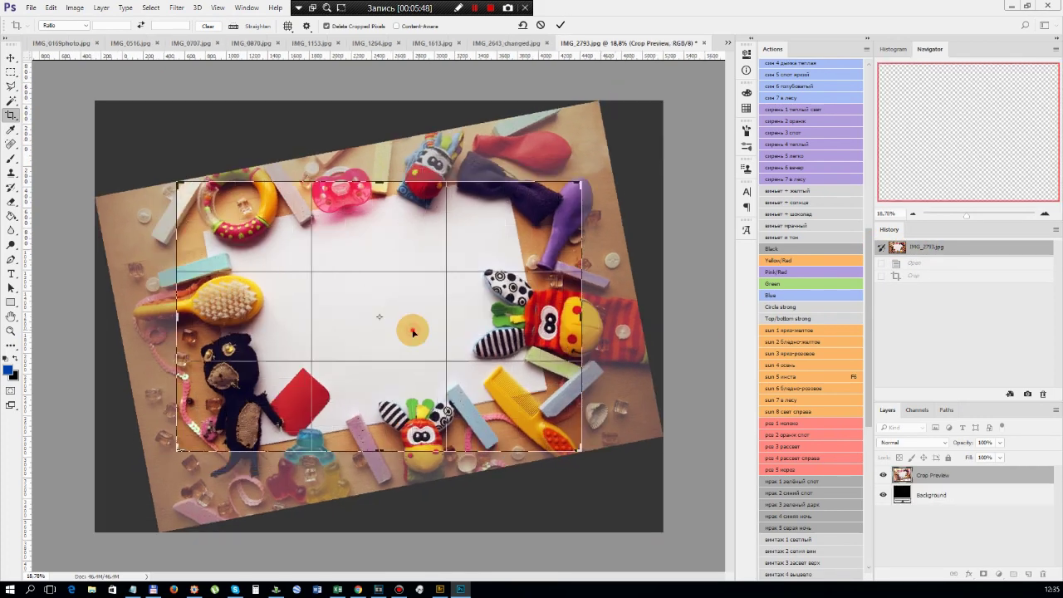
key(Return)
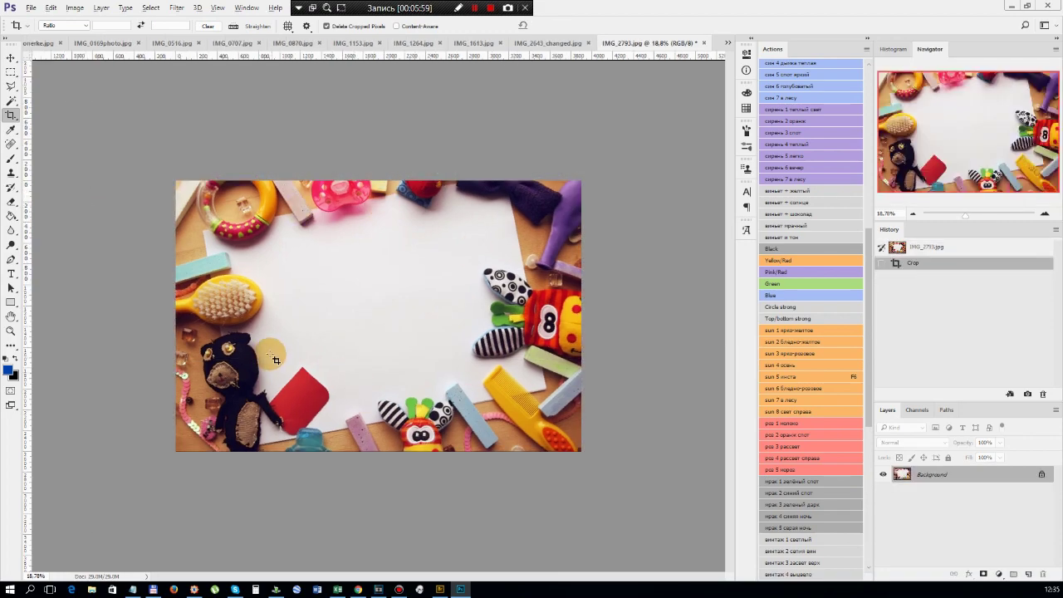
key(ctrl+0)
scroll(266, 353, up, 2)
click(911, 213)
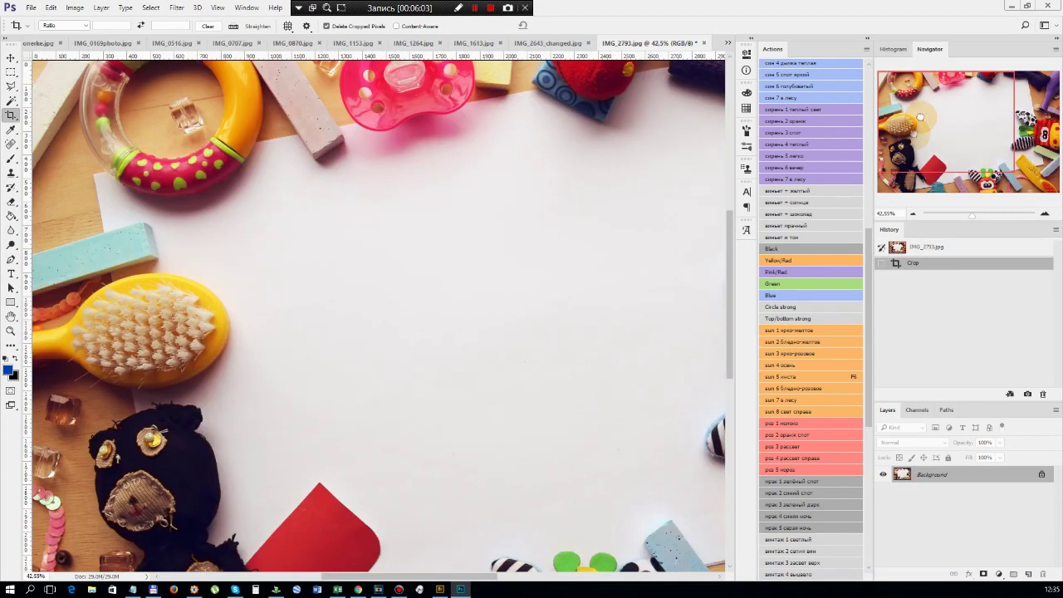
mouse_move(938, 166)
mouse_down()
mouse_move(1038, 166)
mouse_move(955, 169)
mouse_up()
scroll(498, 305, down, 2)
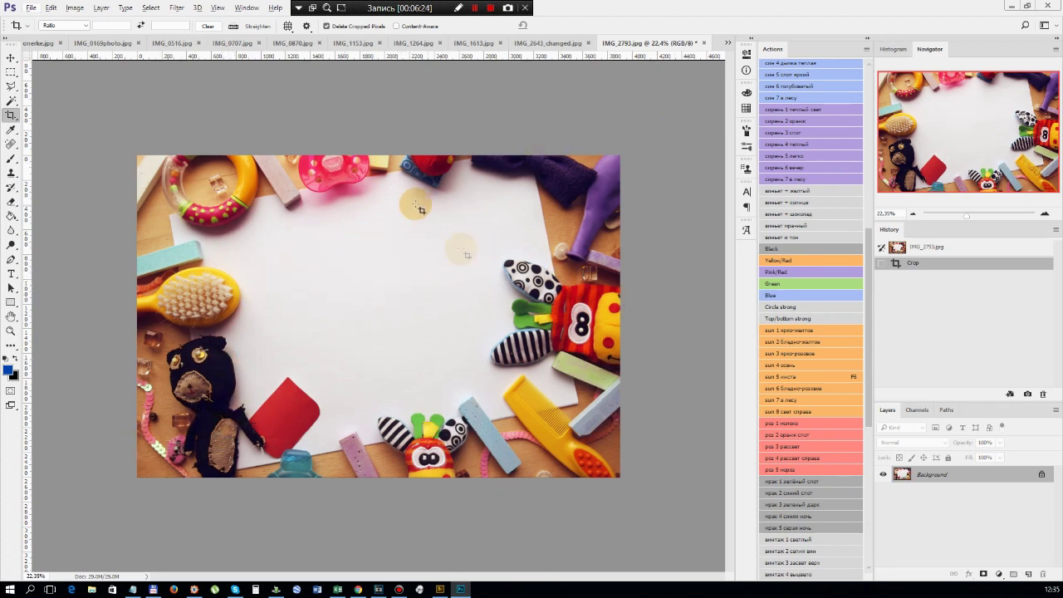
click(705, 41)
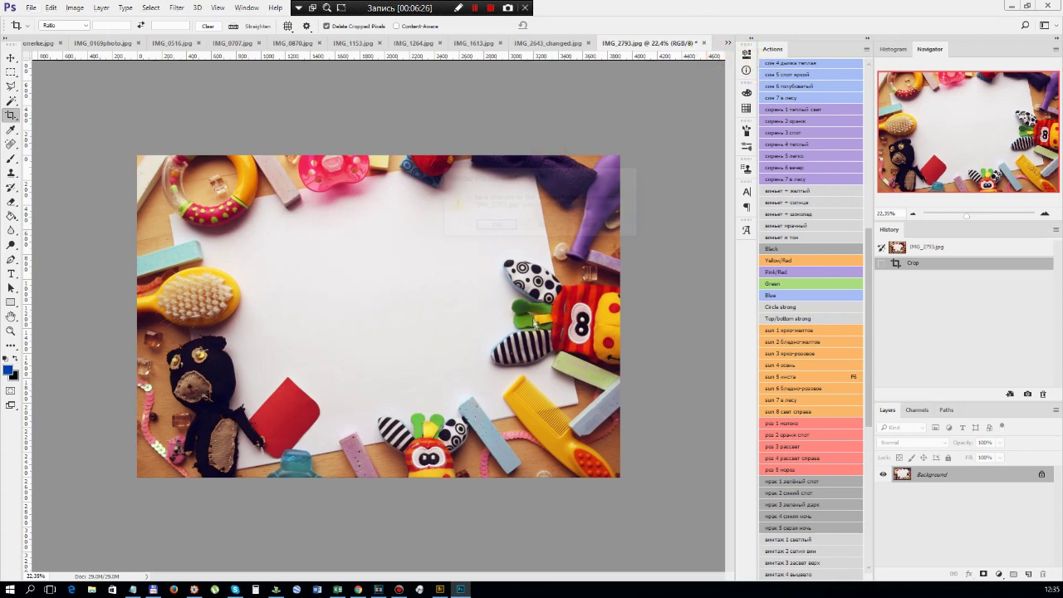
click(540, 227)
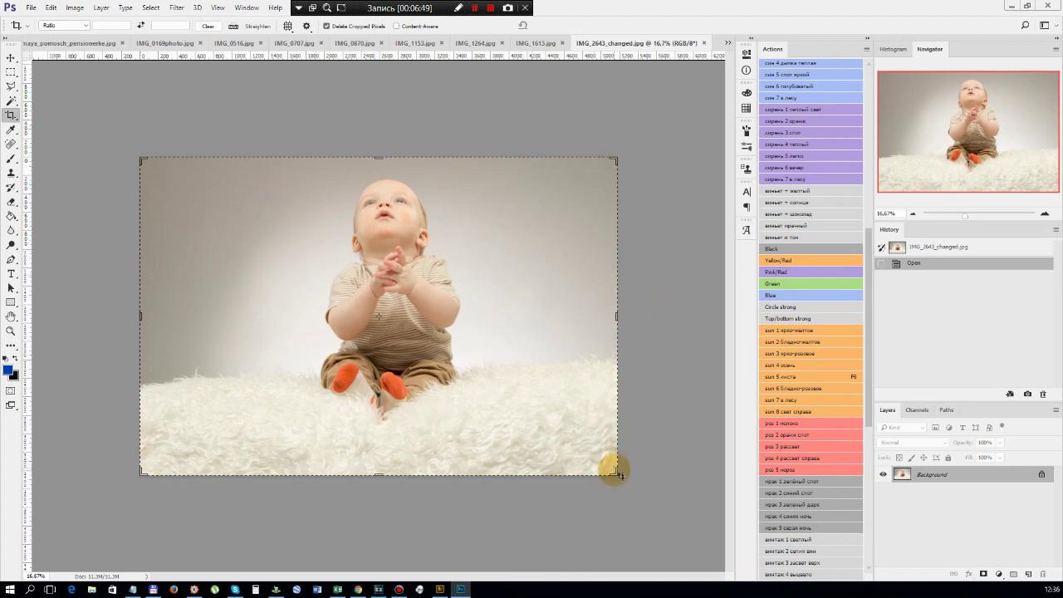
Trim the right and bottom edges of the seated baby photo, and flip it horizontally with the baby shifted further left
drag(612, 473, 600, 457)
key(Return)
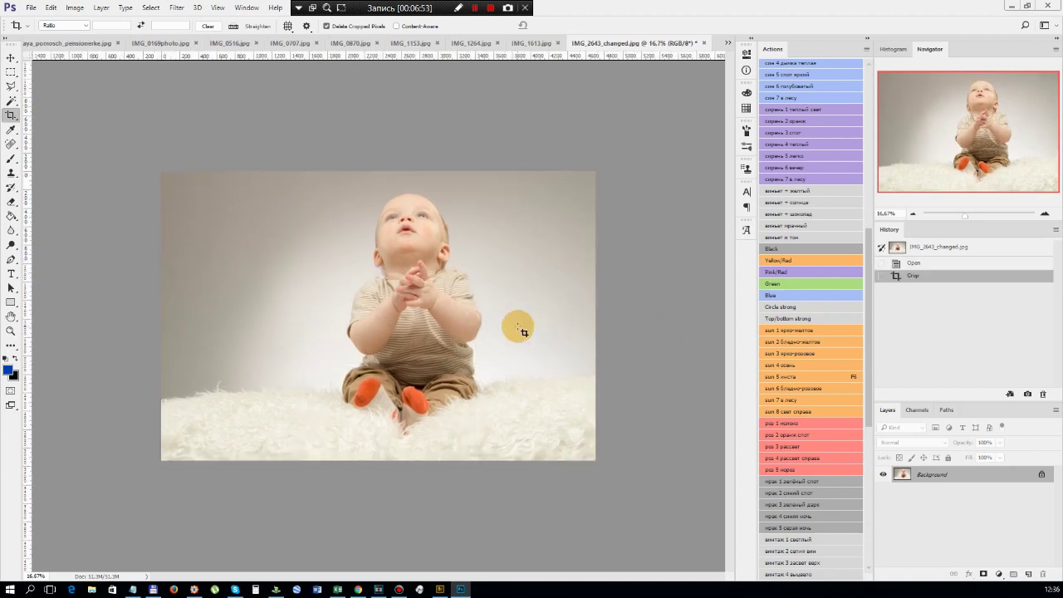
key(ctrl+shift+h)
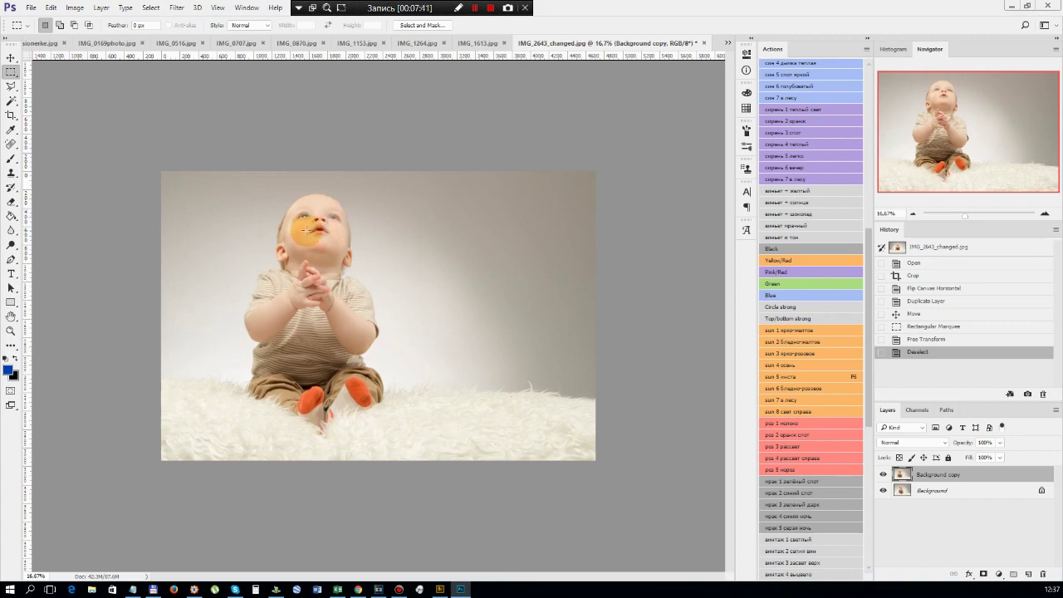
scroll(311, 223, up, 3)
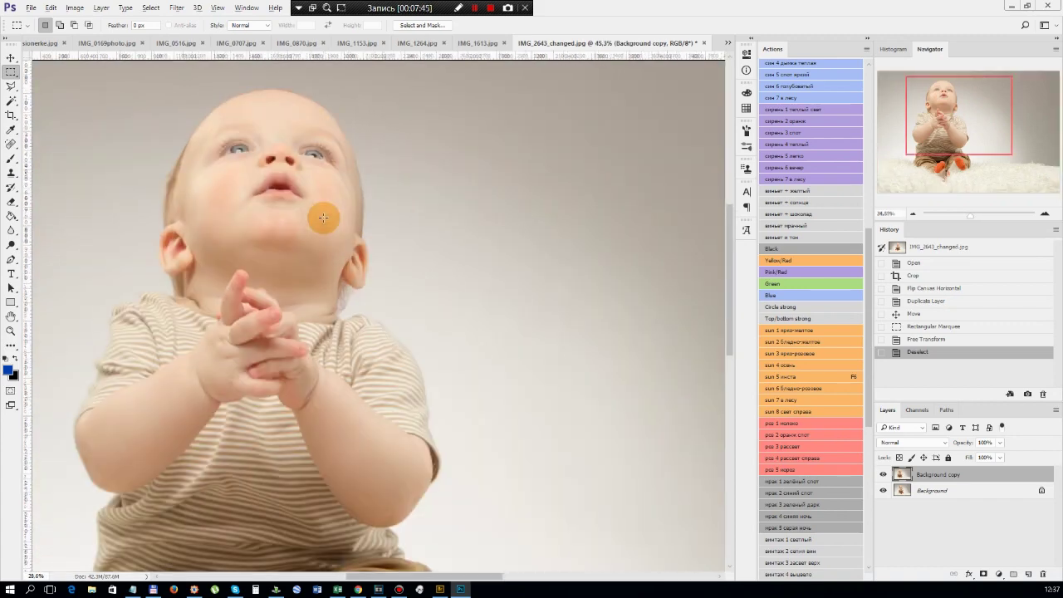
Examine the whole flipped composition of the seated baby photo, and close it without saving
scroll(323, 218, down, 2)
scroll(323, 217, down, 1)
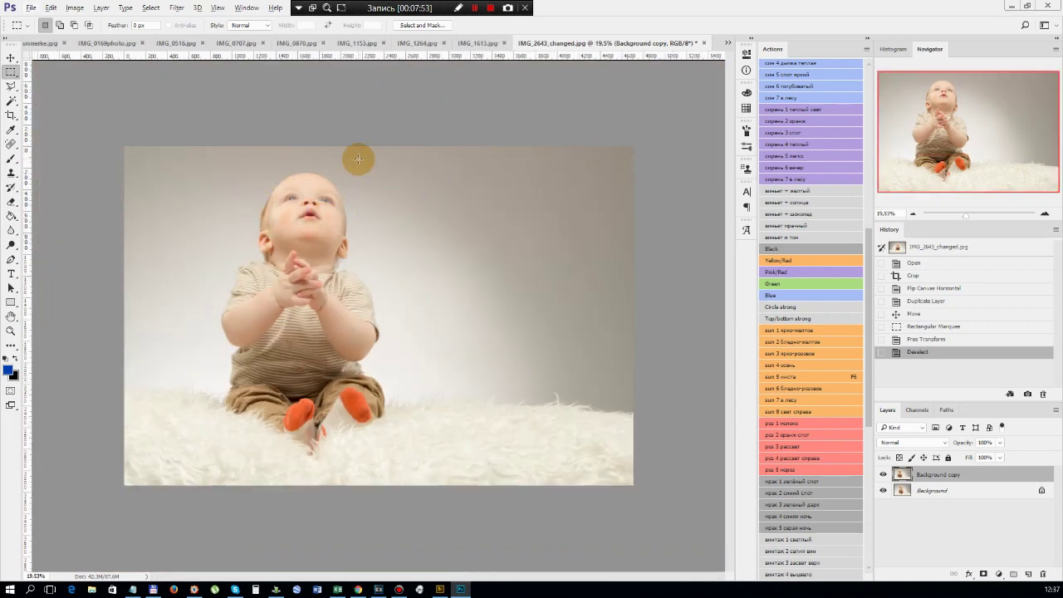
click(704, 41)
click(541, 225)
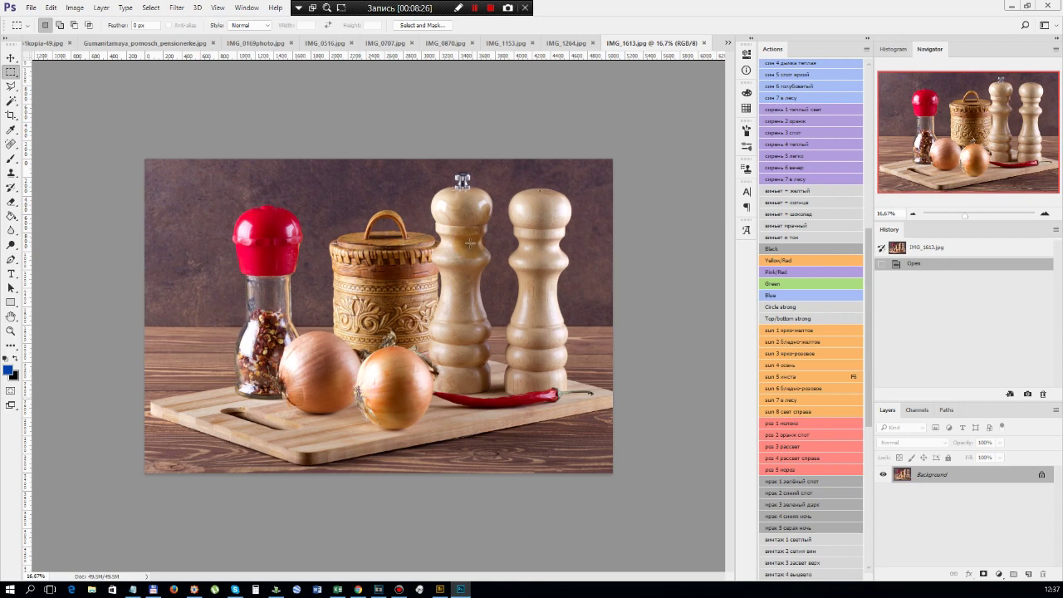
Close the photo of onions and pepper mills, and trim the left and bottom edges of the muddy toy car photo
click(706, 44)
key(v)
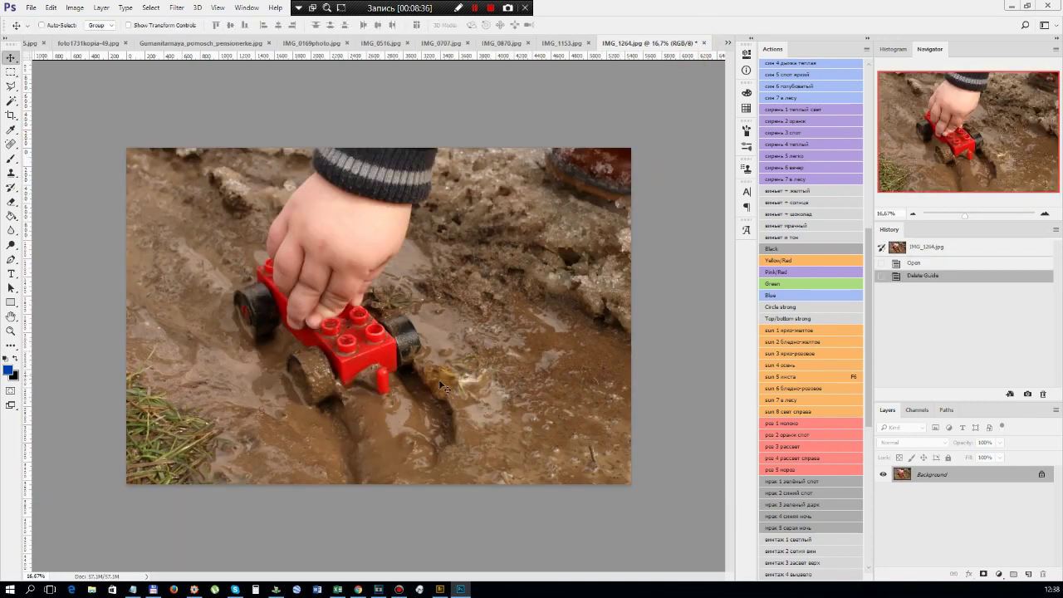
scroll(349, 379, up, 5)
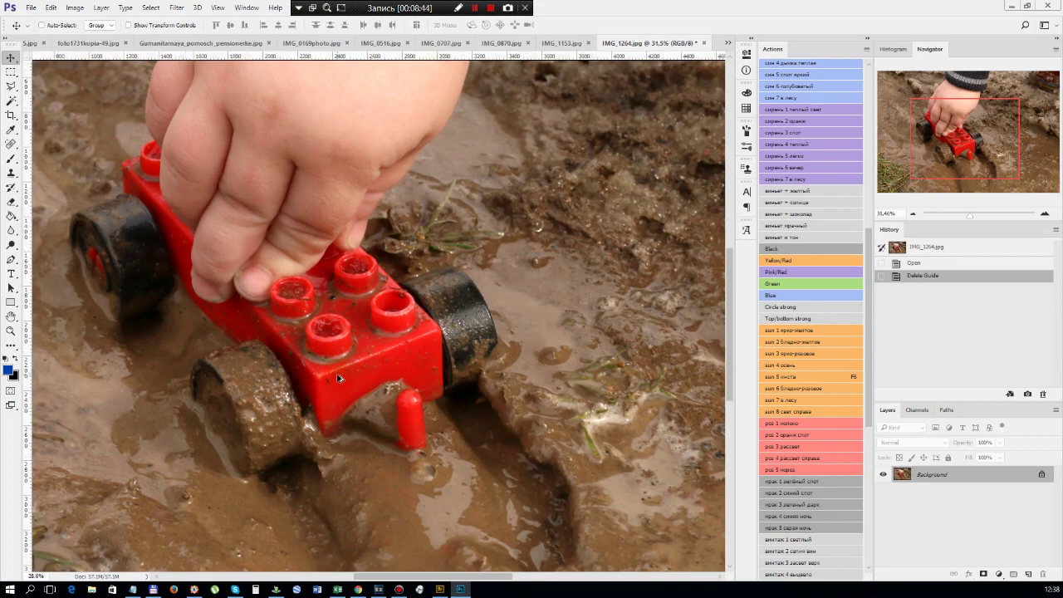
scroll(338, 380, down, 2)
scroll(338, 379, up, 3)
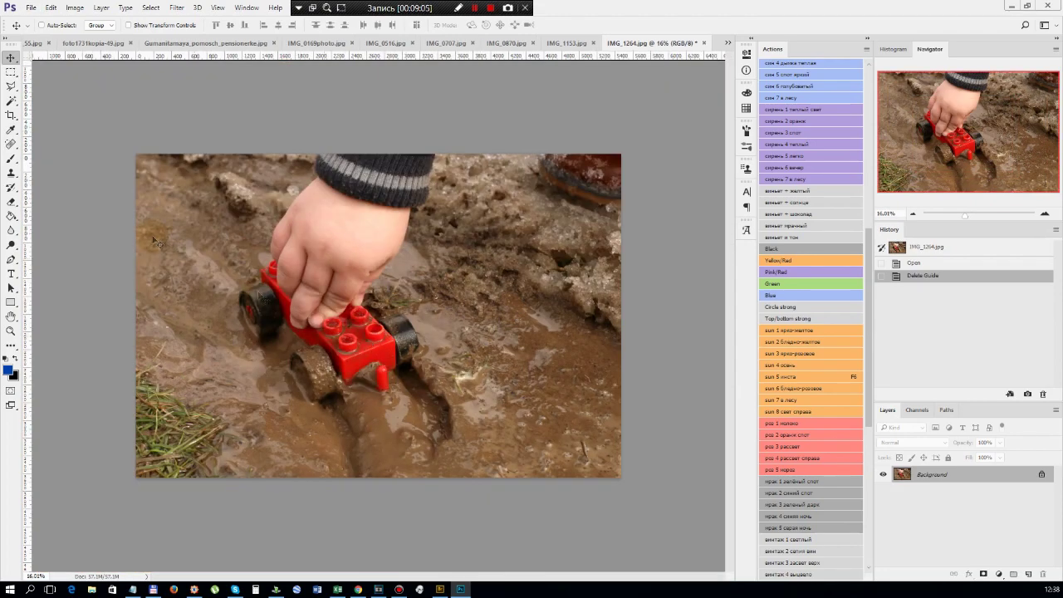
click(11, 114)
drag(137, 475, 191, 452)
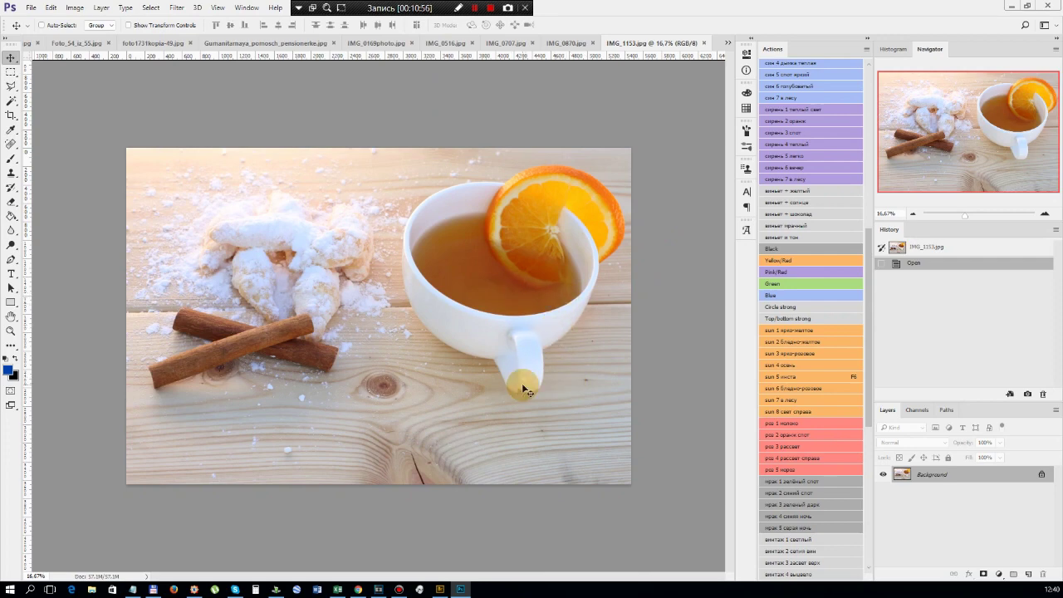
Close the tea cup and cinnamon photo, and crop the high-heels photo by trimming away the upper part of the skirt
click(705, 43)
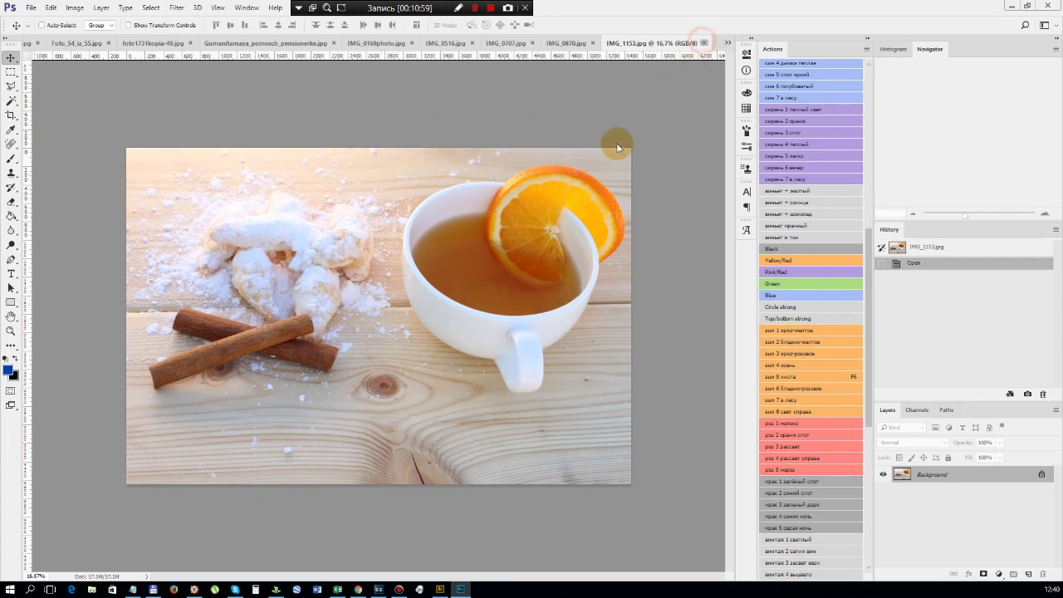
scroll(461, 274, down, 2)
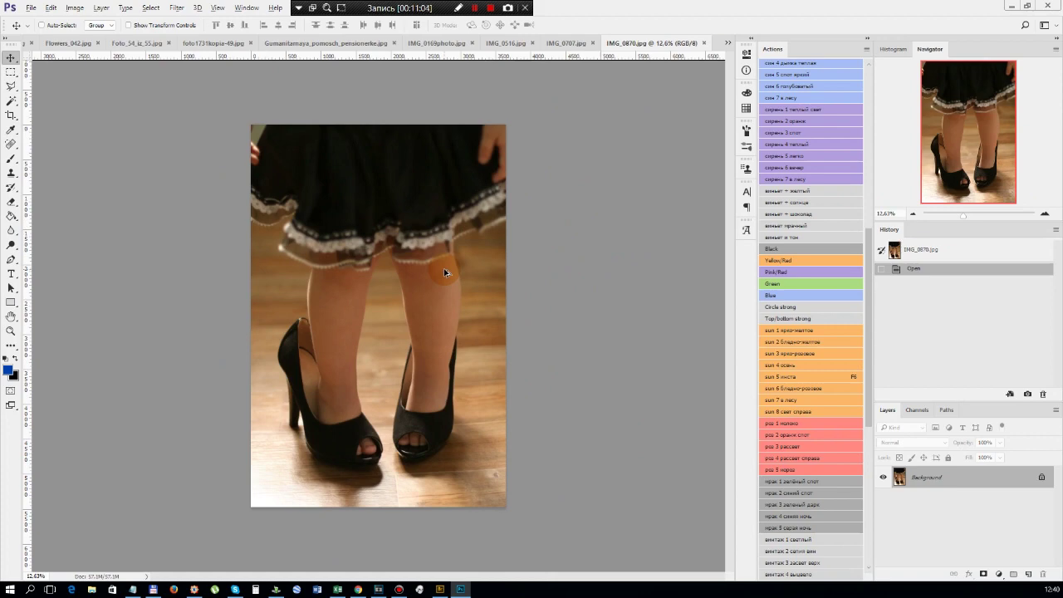
scroll(368, 344, up, 3)
scroll(343, 394, down, 3)
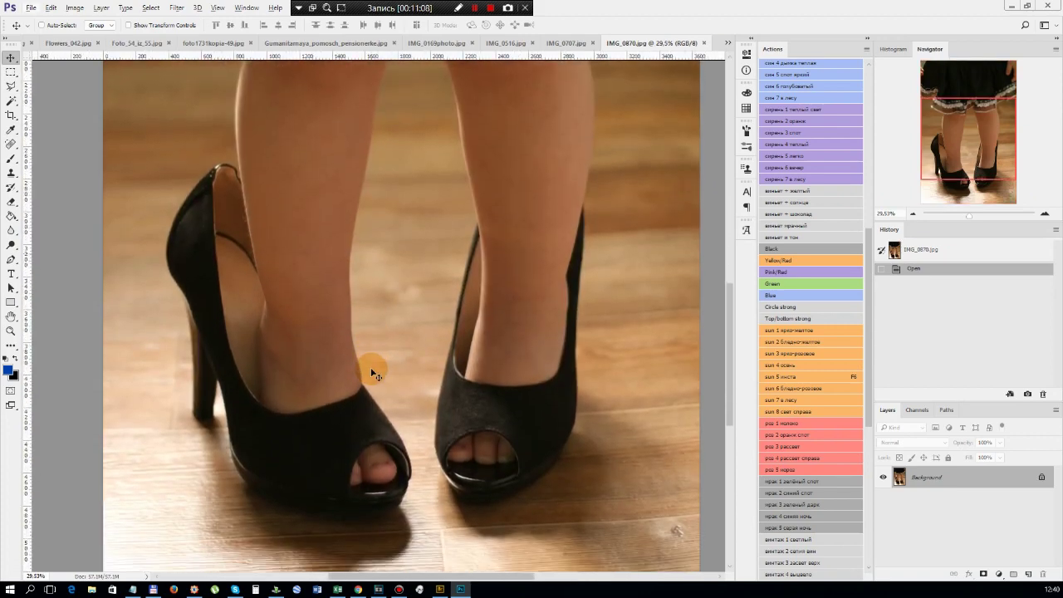
scroll(368, 368, down, 3)
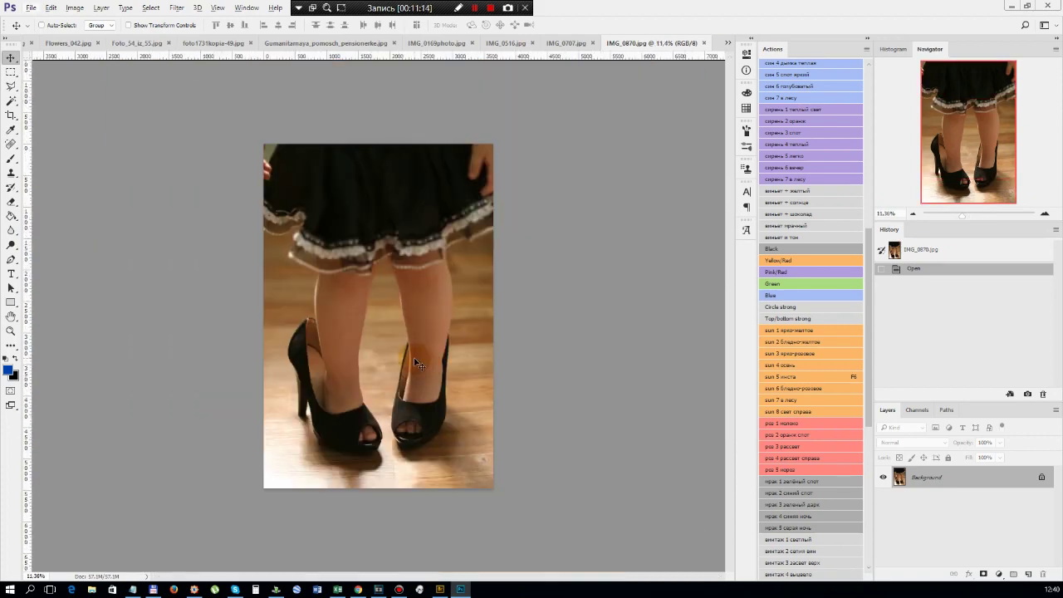
scroll(411, 349, up, 2)
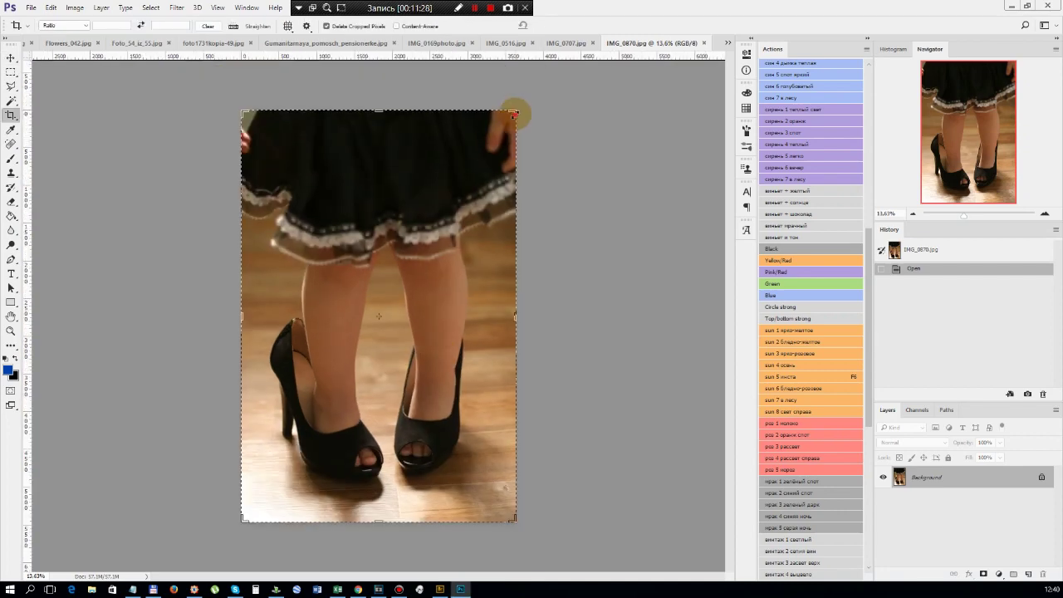
drag(513, 113, 524, 221)
drag(348, 291, 362, 314)
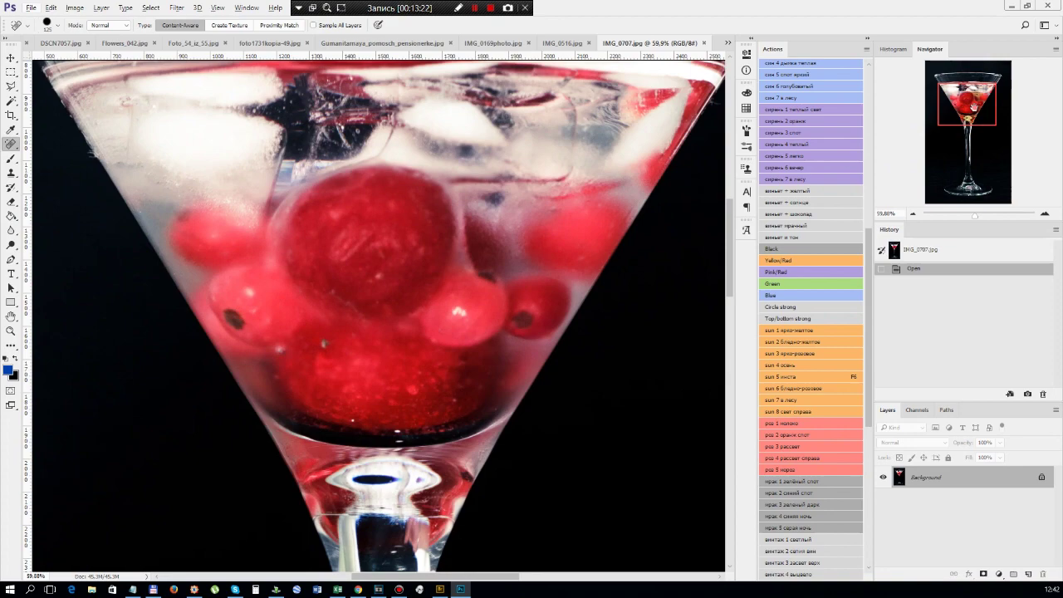
Examine the berries and stem of the cocktail glass photo up close and as a whole, and close it
mouse_move(930, 71)
mouse_down()
mouse_move(960, 79)
mouse_move(953, 199)
mouse_move(958, 137)
mouse_up()
scroll(504, 354, down, 4)
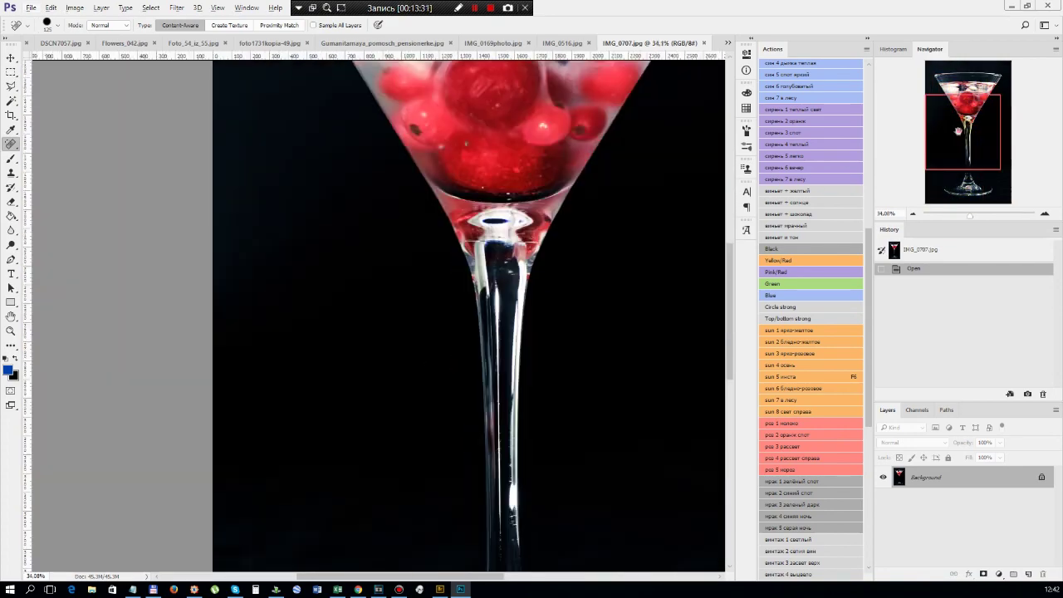
scroll(431, 306, down, 6)
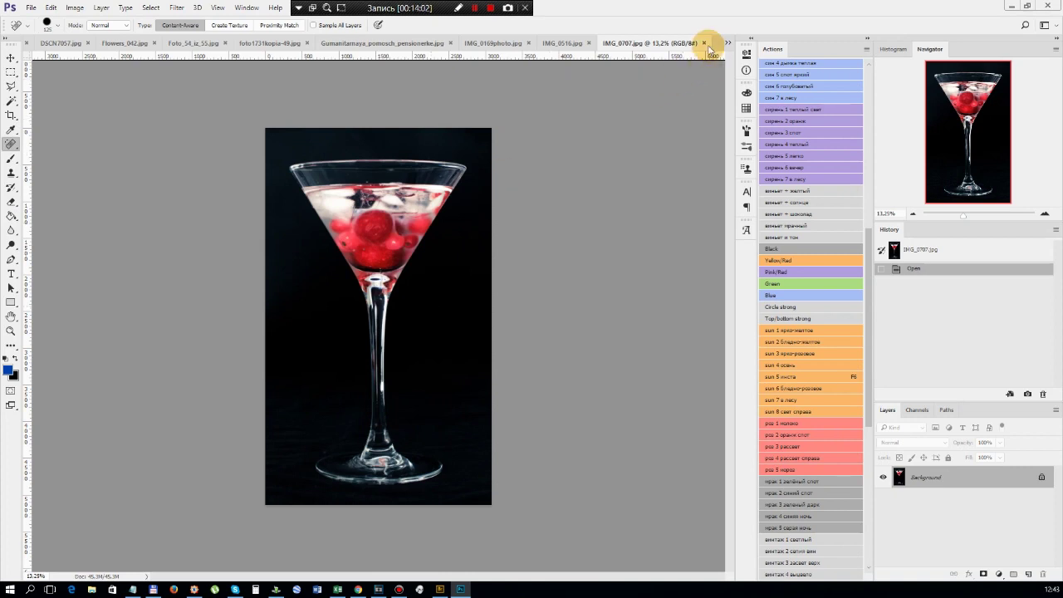
click(704, 43)
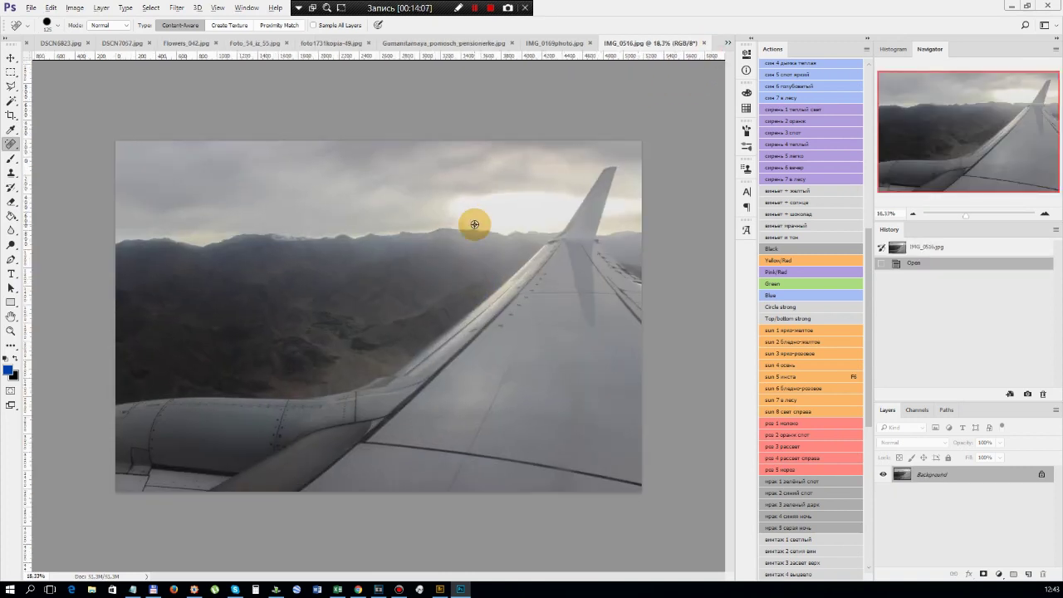
Examine the surface and diagonal line of the airplane wing photo, and close it
scroll(474, 224, up, 3)
click(896, 126)
drag(896, 125, 1026, 149)
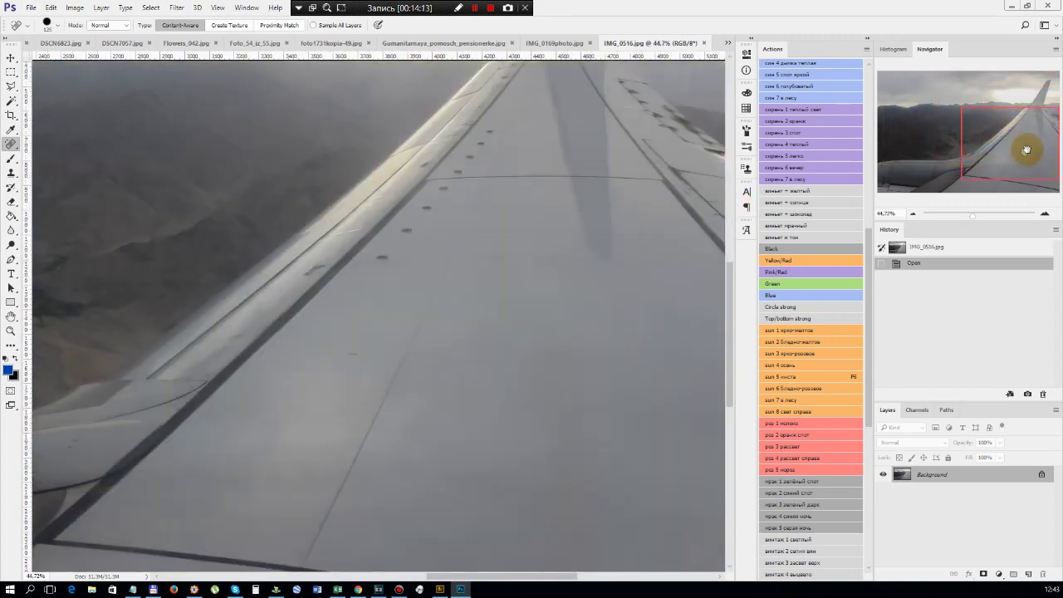
scroll(518, 249, down, 4)
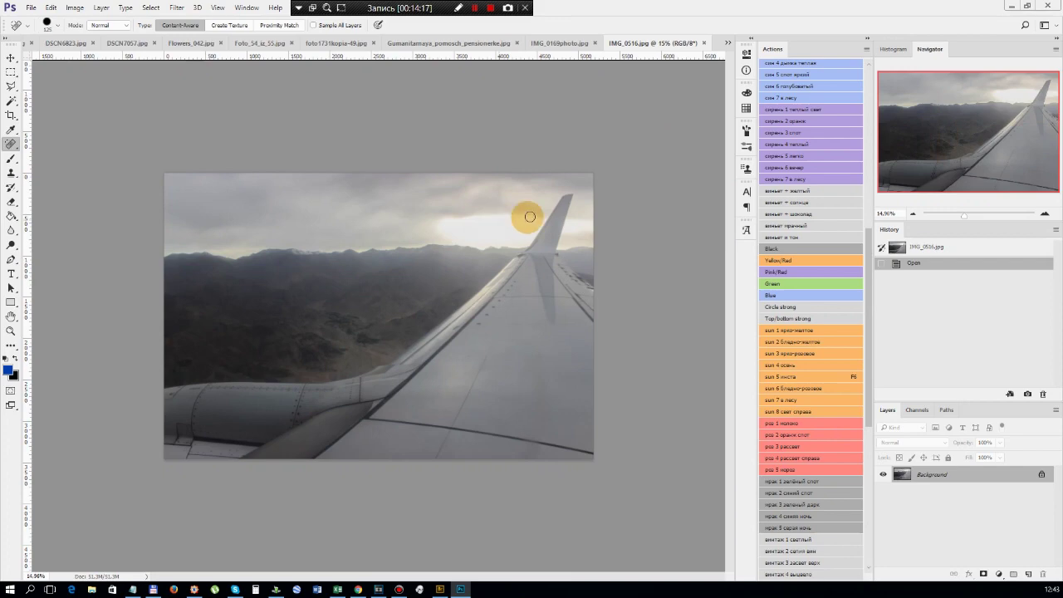
click(704, 42)
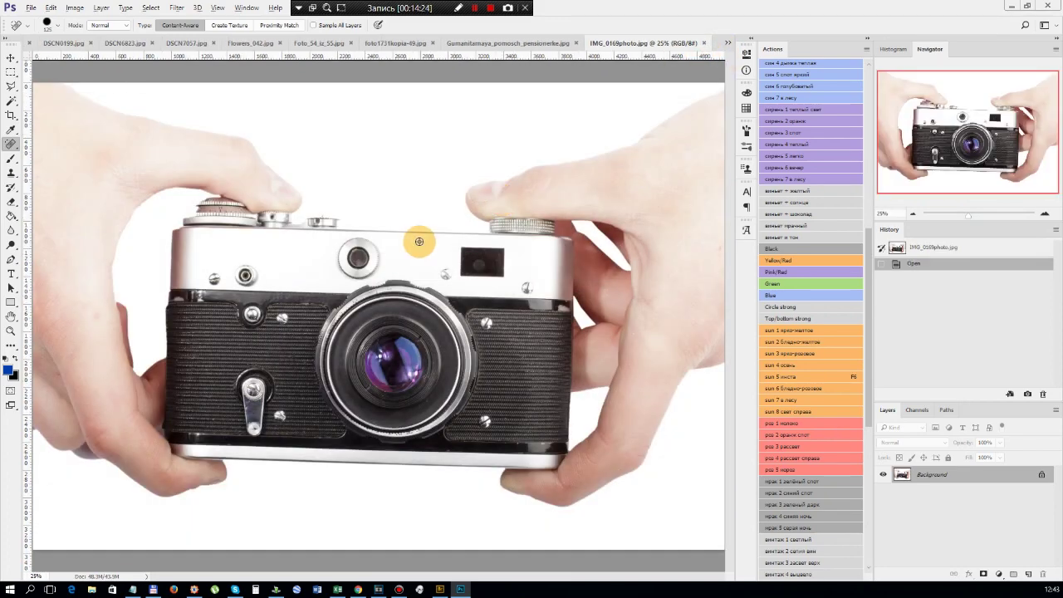
Examine the photo of hands holding a vintage camera up close and as a whole, and close it
scroll(418, 240, down, 3)
scroll(292, 266, up, 4)
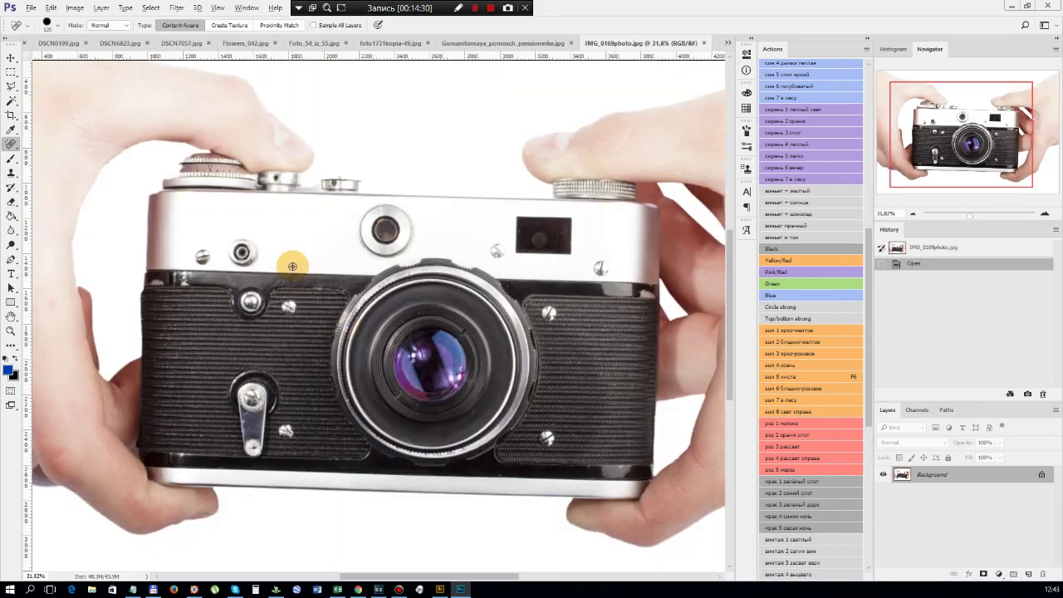
scroll(433, 312, down, 3)
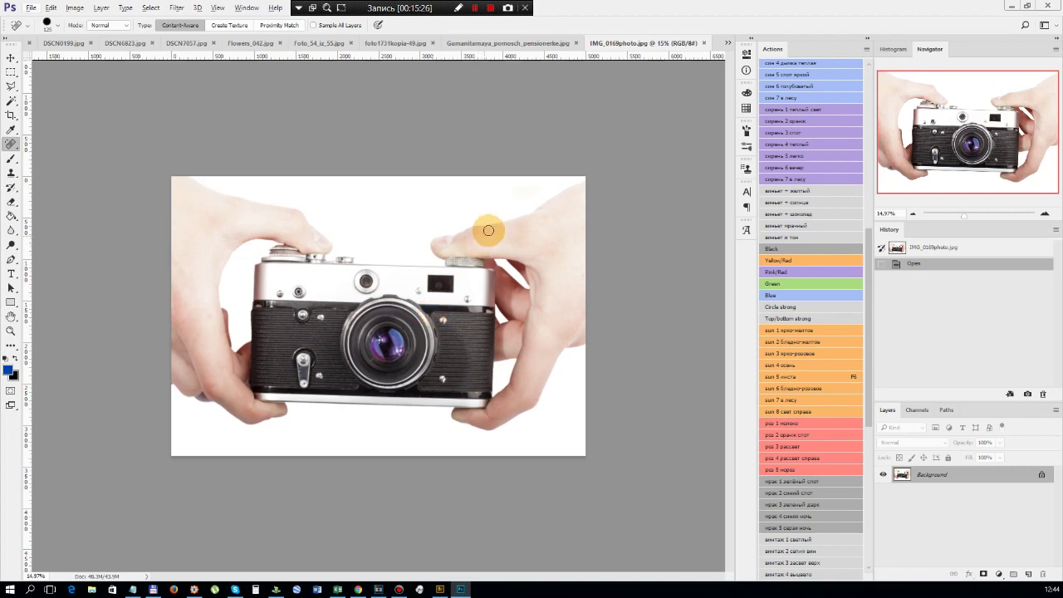
click(704, 43)
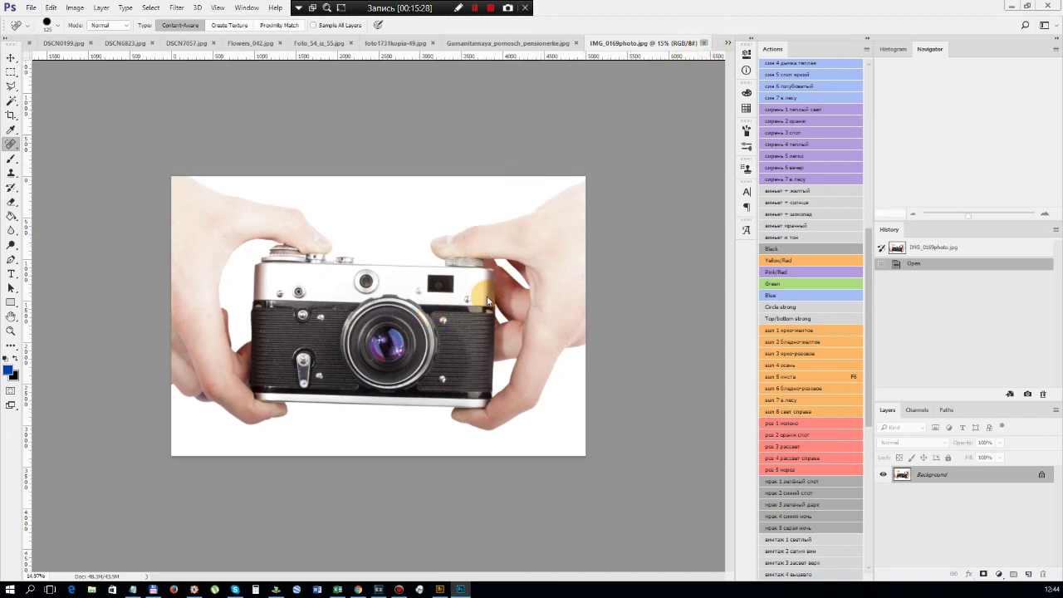
Examine the photo of two women with a grocery bag, and close the photo of two dark drinks after viewing it
scroll(366, 302, up, 3)
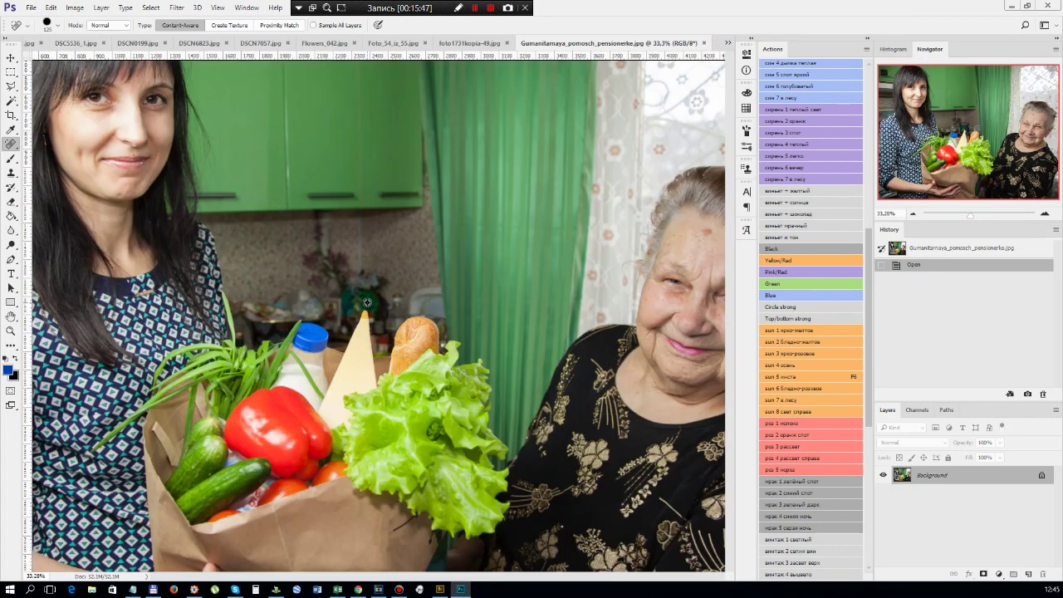
scroll(366, 302, down, 2)
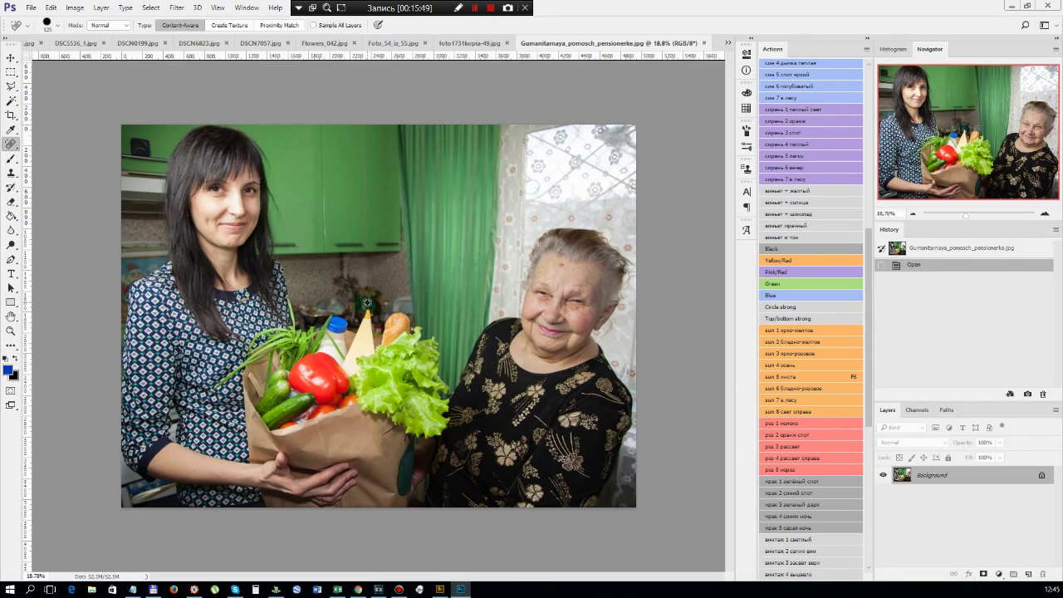
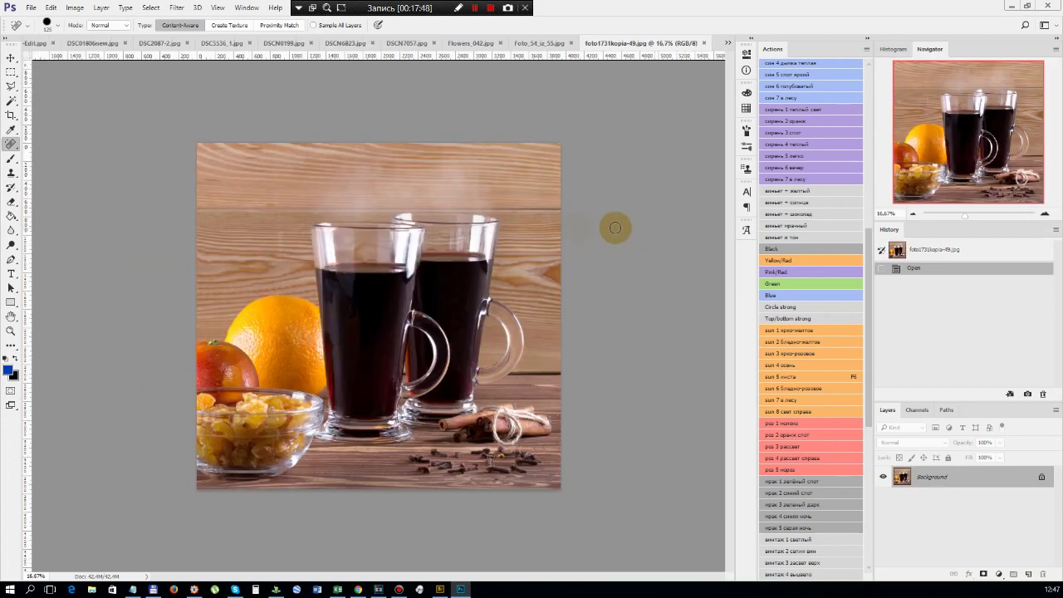
scroll(357, 266, up, 2)
scroll(364, 280, down, 2)
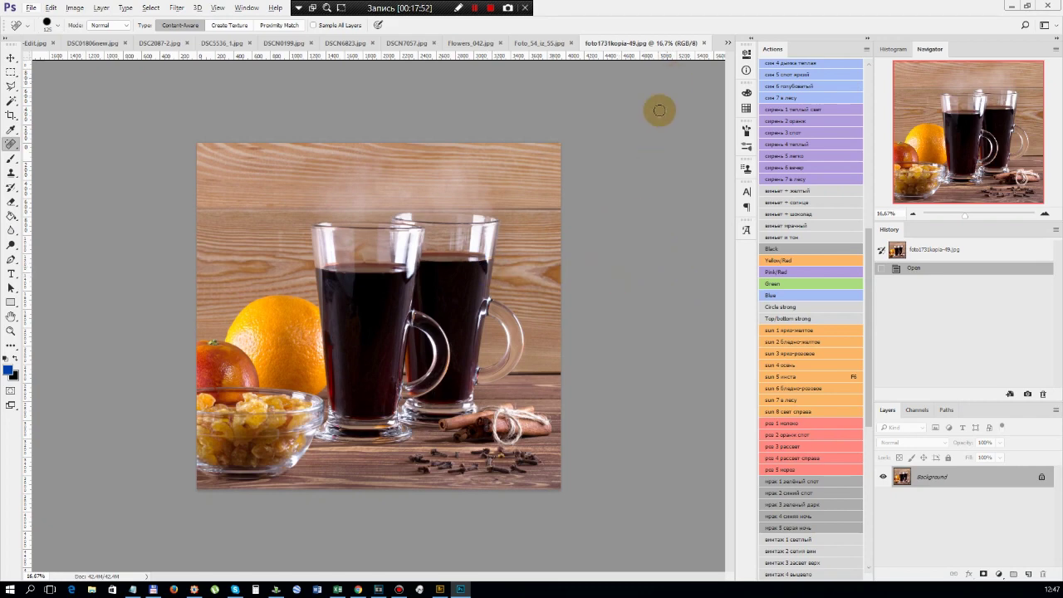
click(703, 44)
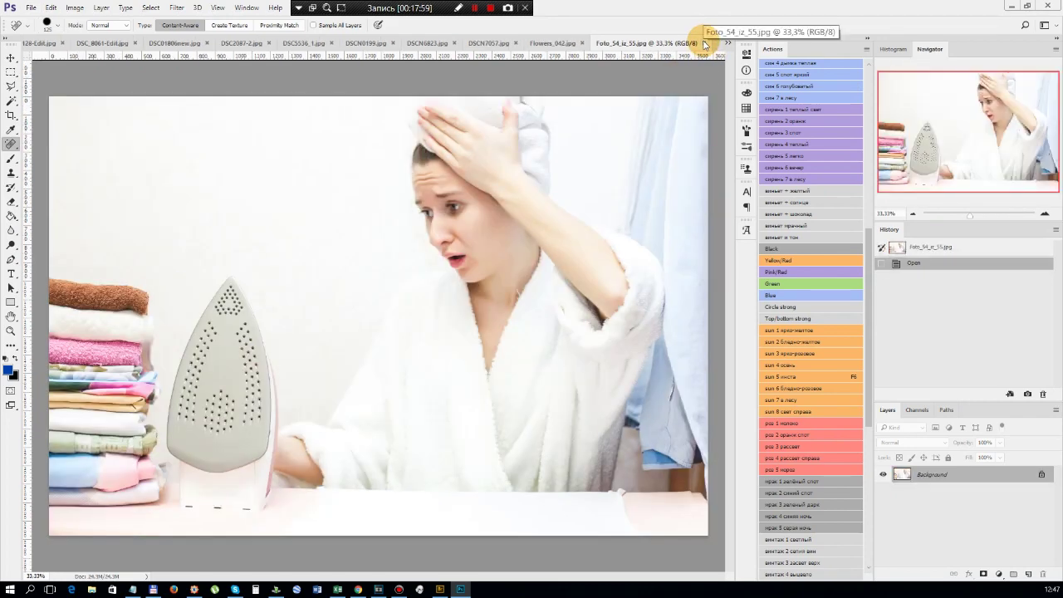
Flip the photo of the woman with the iron horizontally, and close it after examining the composition
key(ctrl+minus)
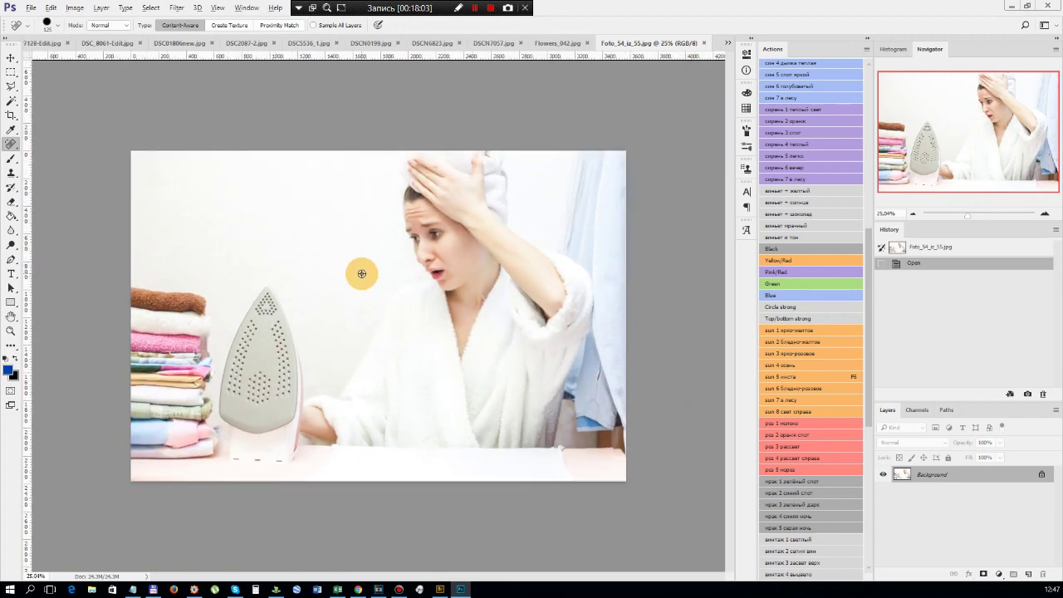
scroll(361, 273, up, 2)
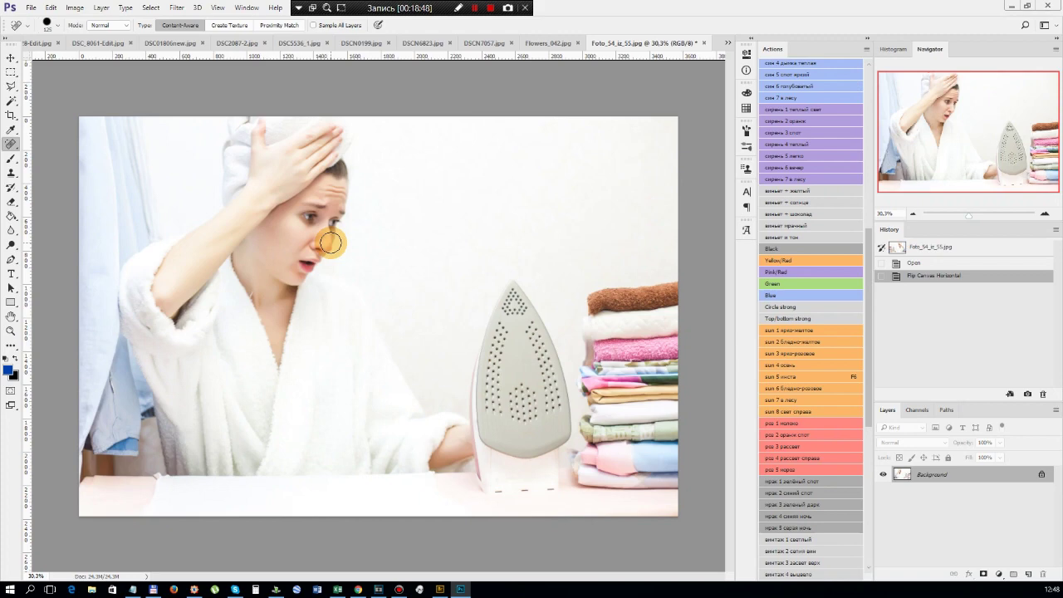
scroll(330, 242, down, 3)
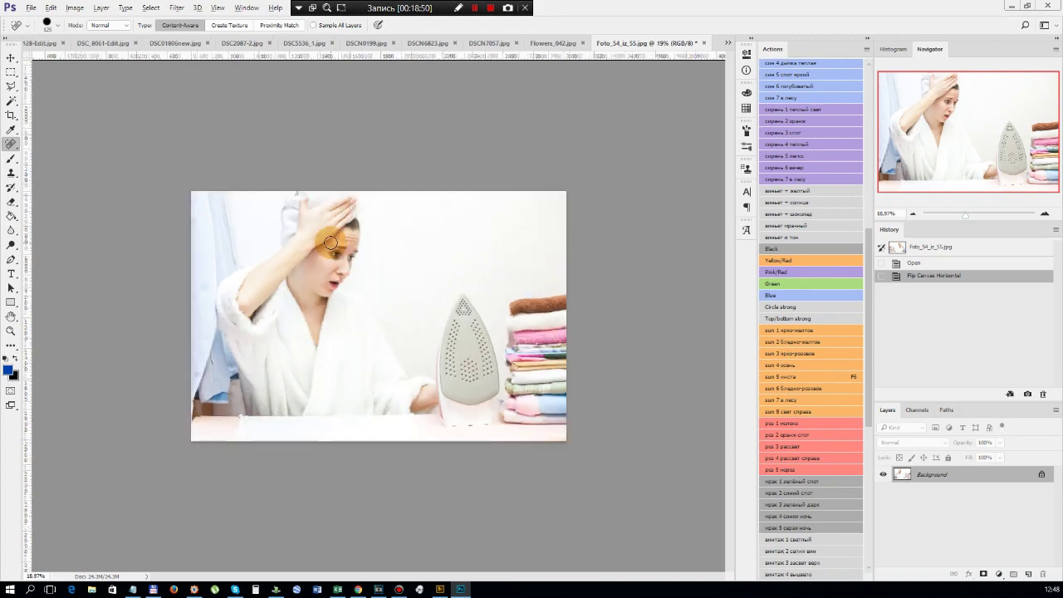
scroll(452, 305, up, 1)
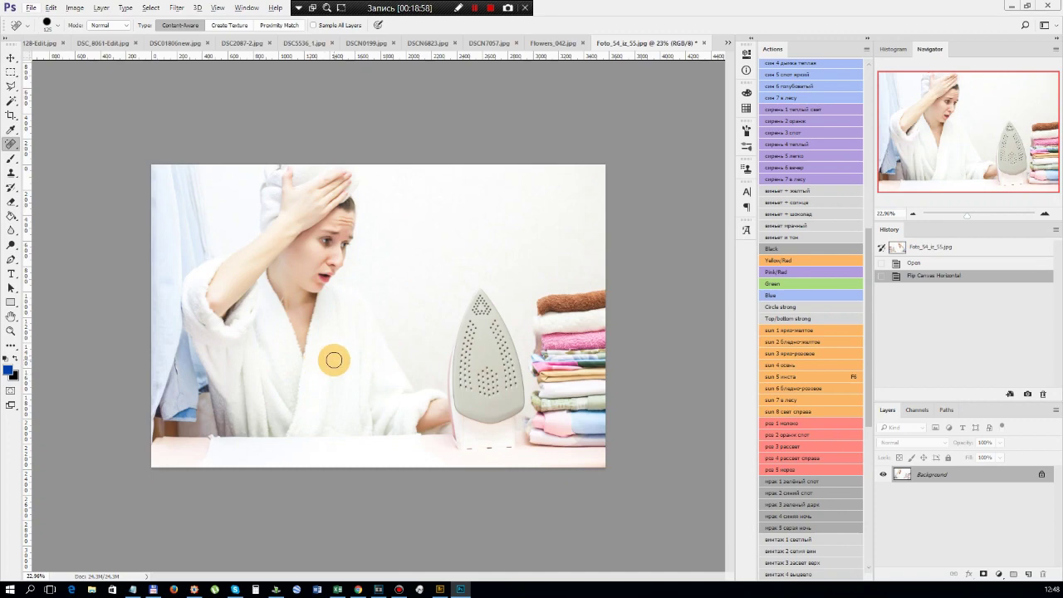
click(706, 46)
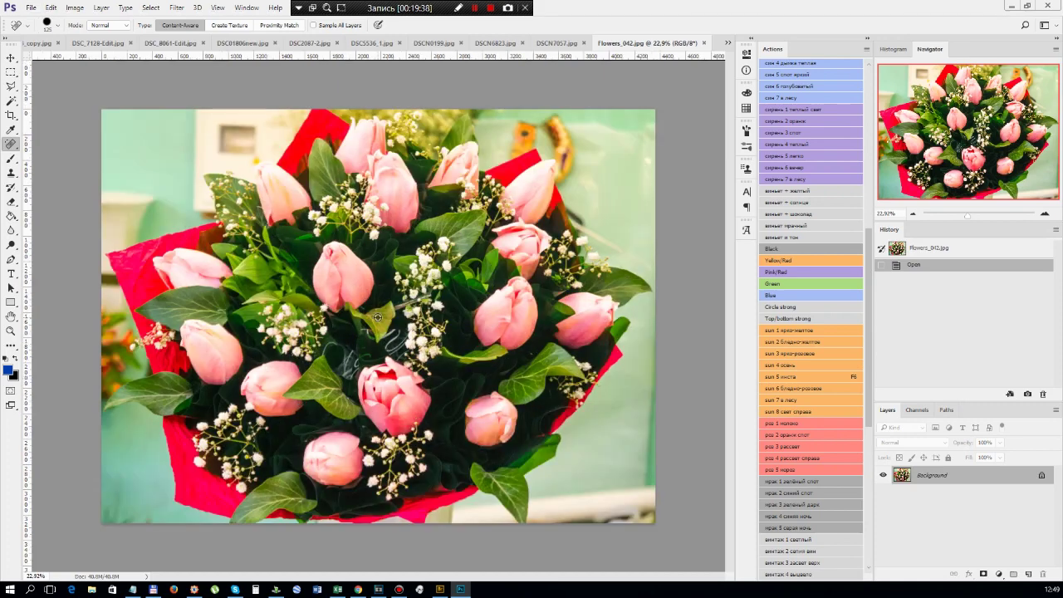
Crop the tulip bouquet photo to a tight, nearly square frame around its central flowers, and inspect the lettering on the wrapping
scroll(377, 317, down, 2)
scroll(377, 317, down, 1)
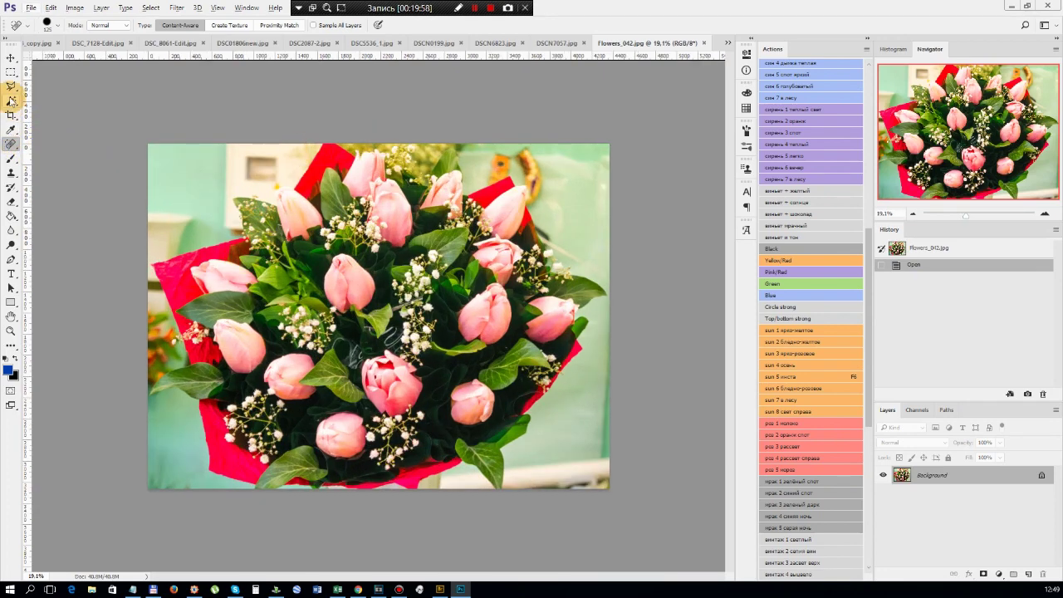
click(10, 114)
drag(147, 144, 224, 202)
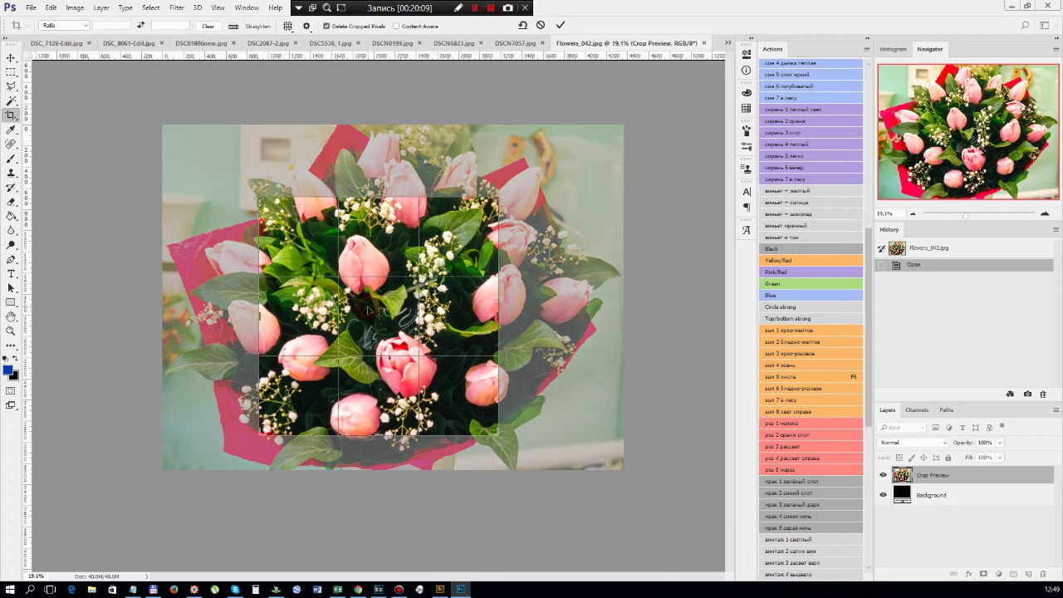
key(Return)
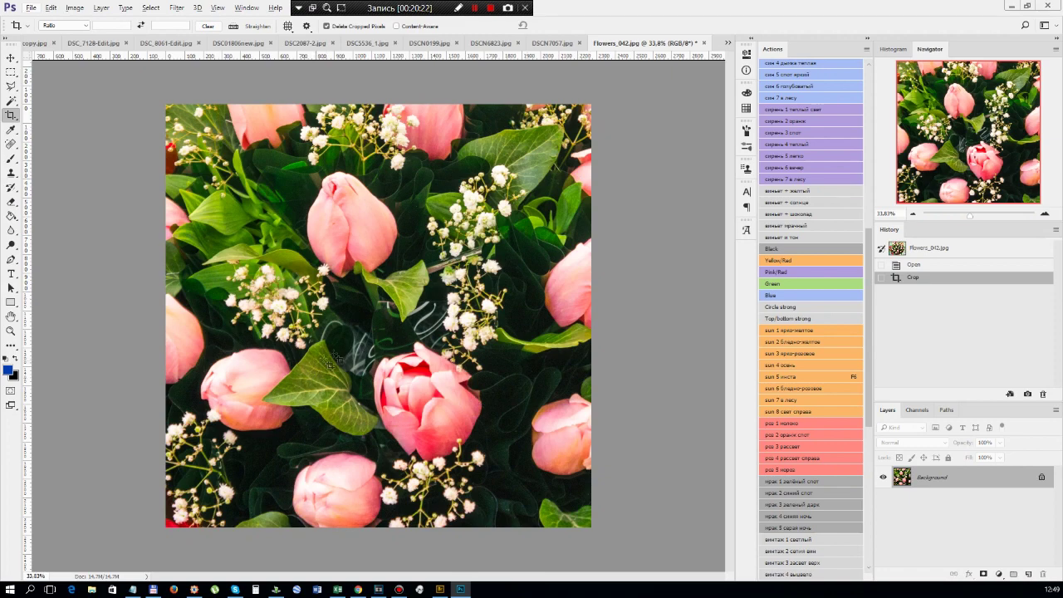
scroll(358, 311, up, 3)
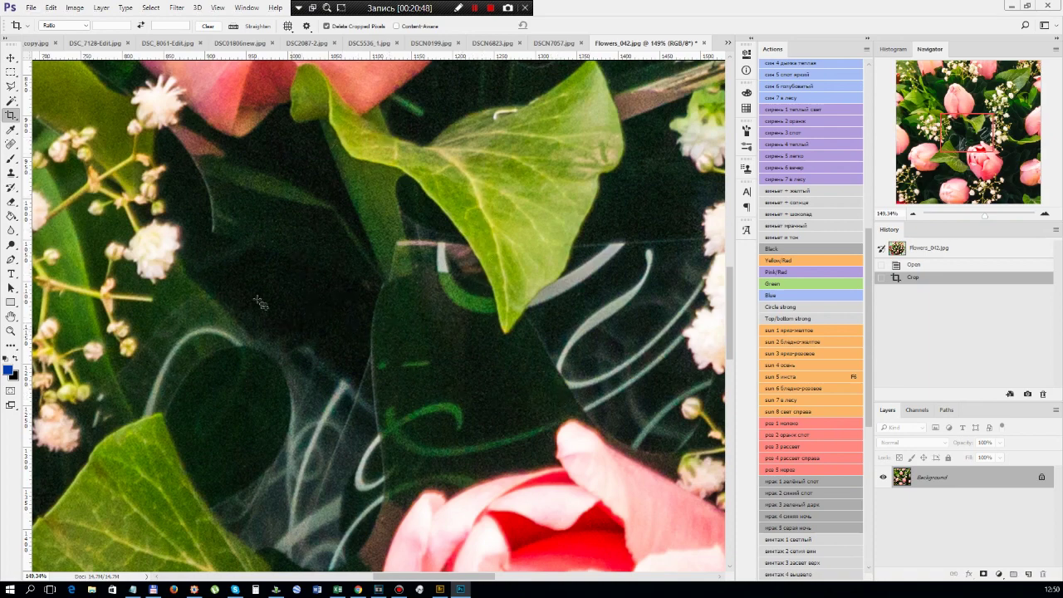
Examine the cropped tulip bouquet photo as a whole and close it
scroll(400, 316, down, 2)
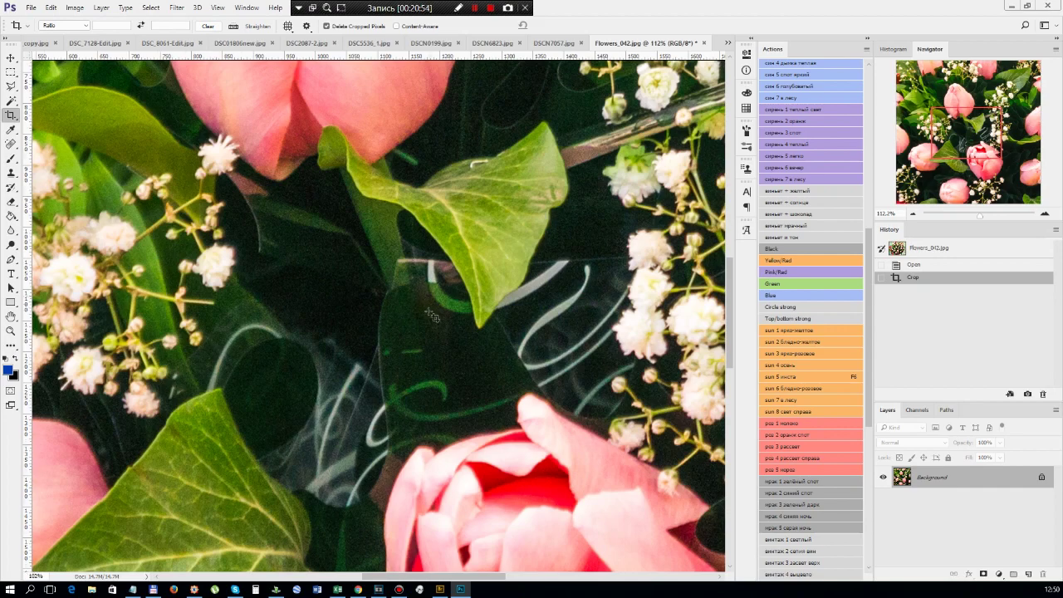
scroll(434, 311, down, 5)
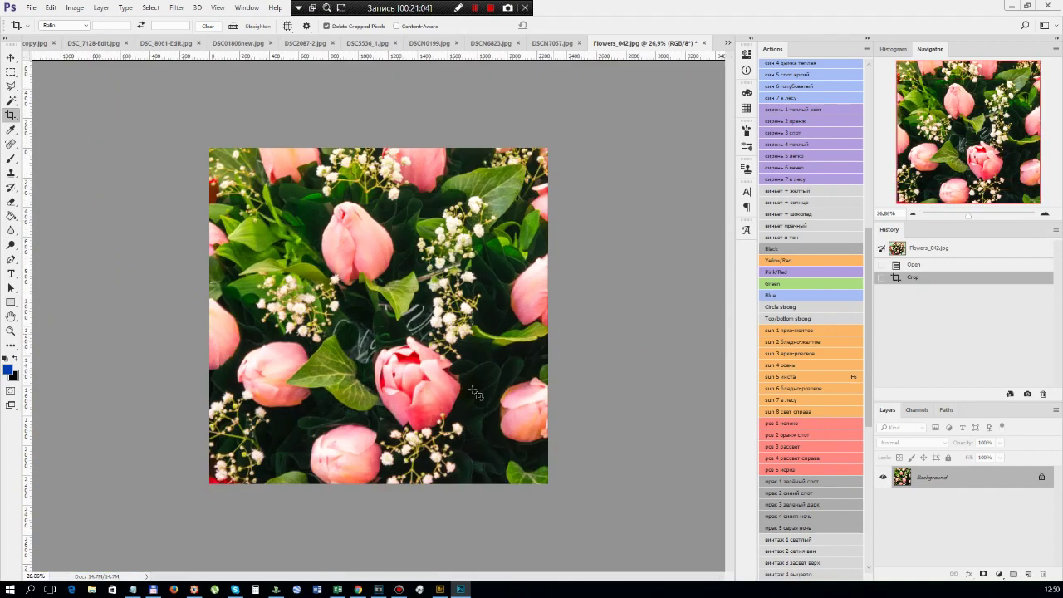
click(897, 248)
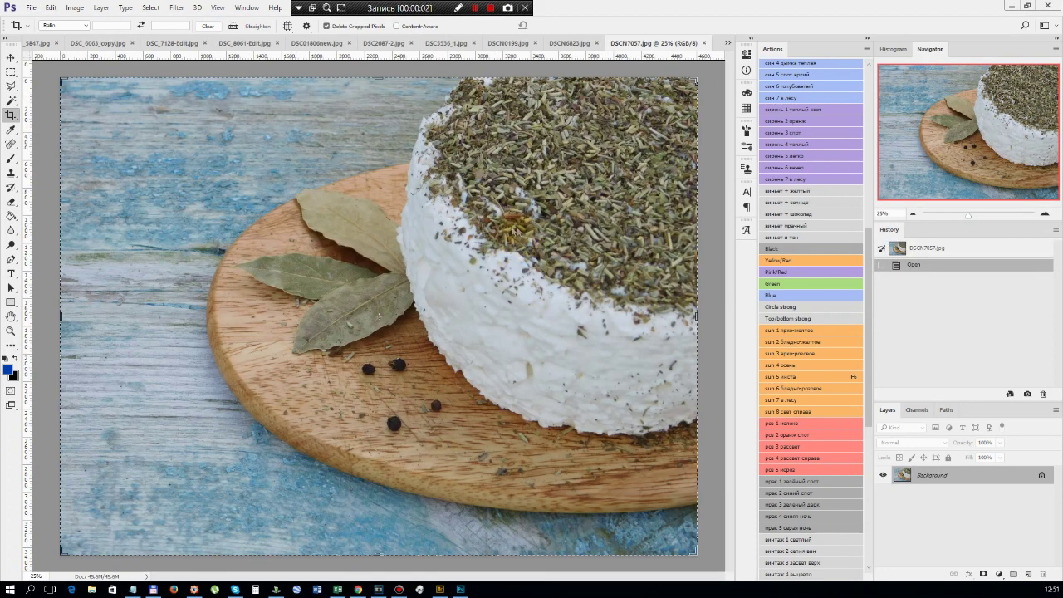
Flip the herb-crusted cheese photo horizontally, and lighten the cheese, leaves, board and blue background with the Dodge tool on Midtones at 17% exposure
click(513, 277)
key(ctrl+shift+h)
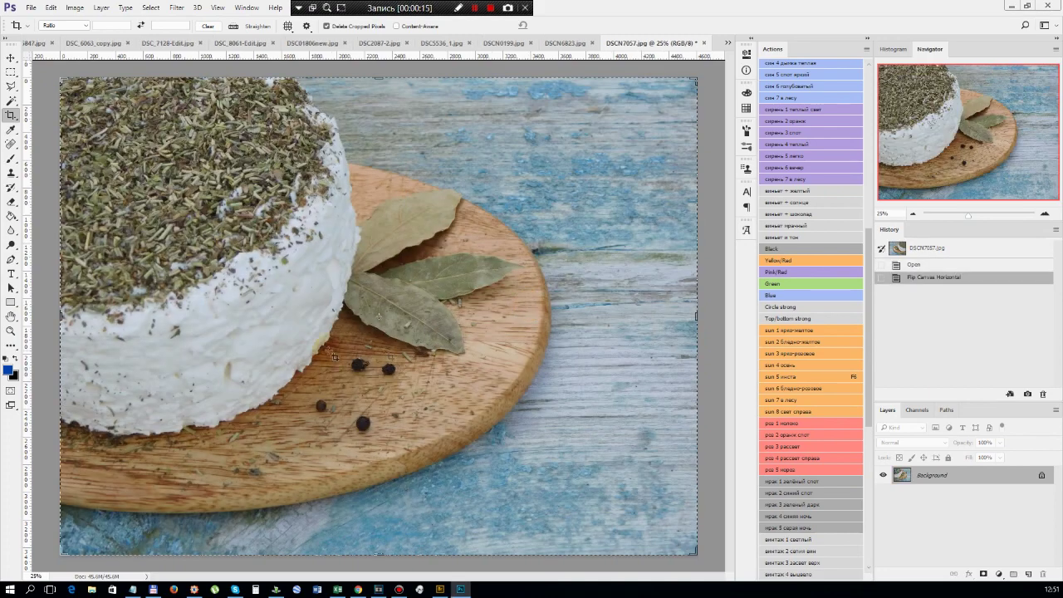
key(o)
drag(125, 199, 199, 282)
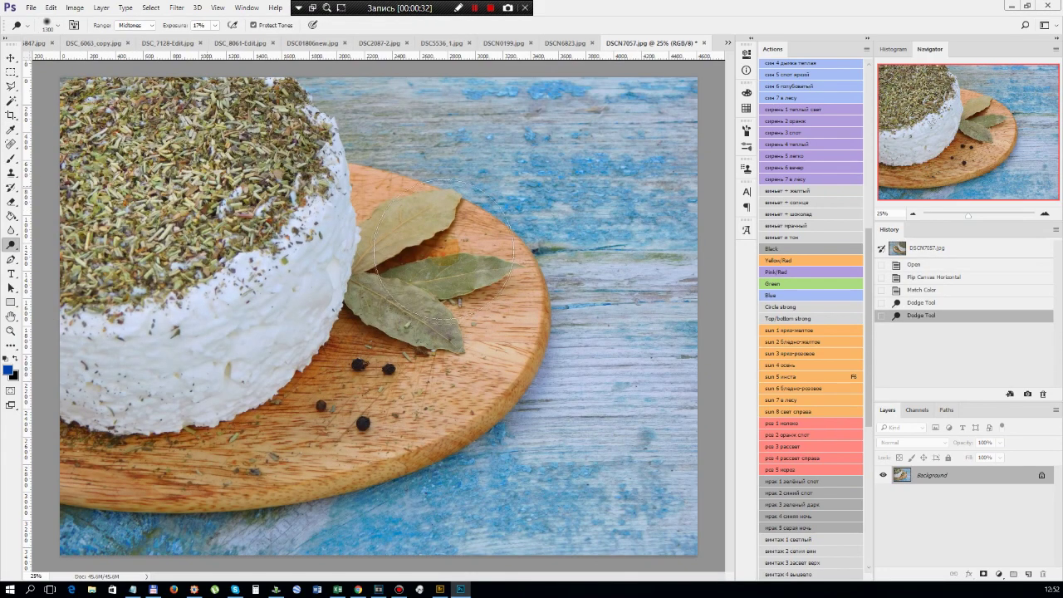
drag(390, 241, 448, 308)
mouse_move(382, 299)
mouse_down()
mouse_move(260, 488)
mouse_move(270, 526)
mouse_move(392, 531)
mouse_up()
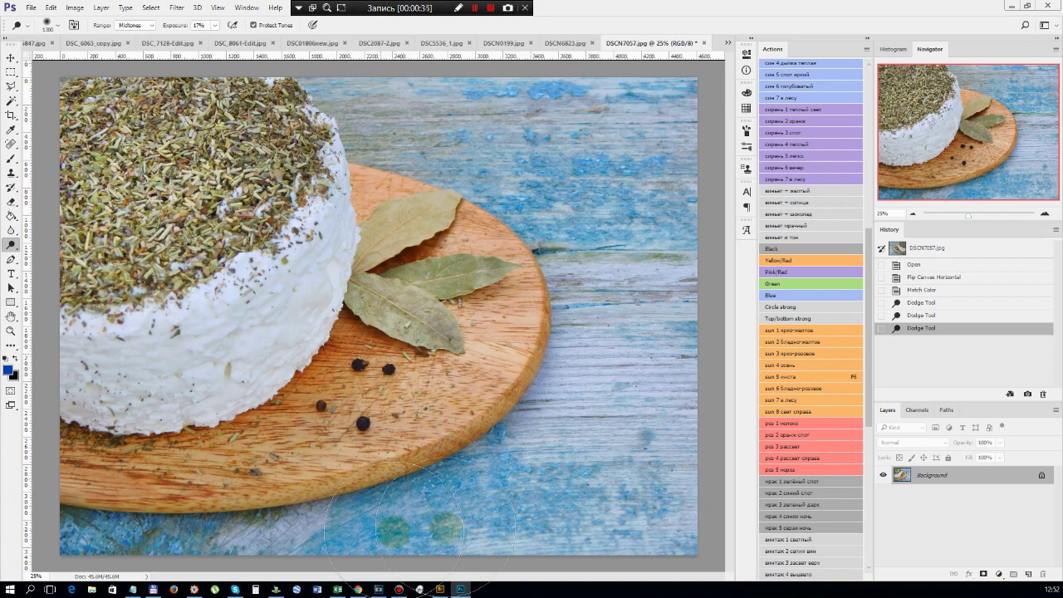
drag(316, 448, 144, 495)
drag(369, 403, 128, 524)
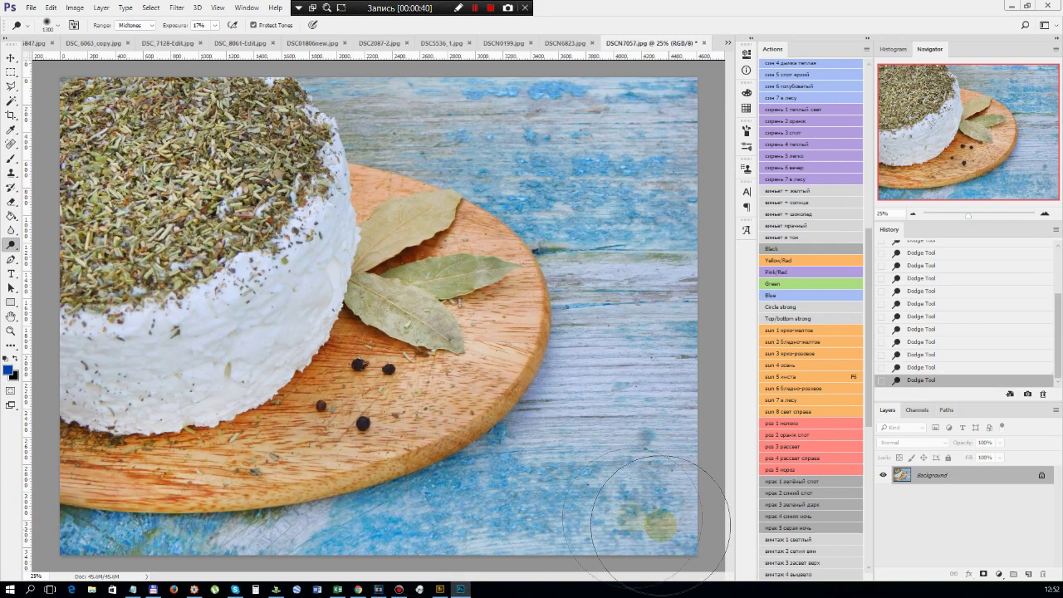
scroll(307, 353, down, 1)
scroll(332, 320, down, 3)
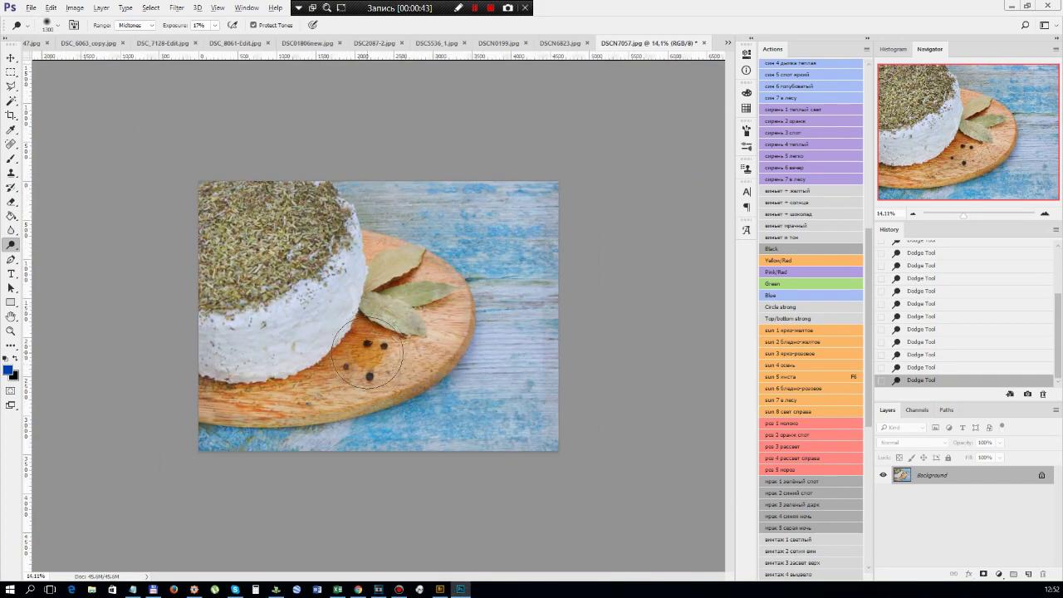
scroll(368, 352, up, 4)
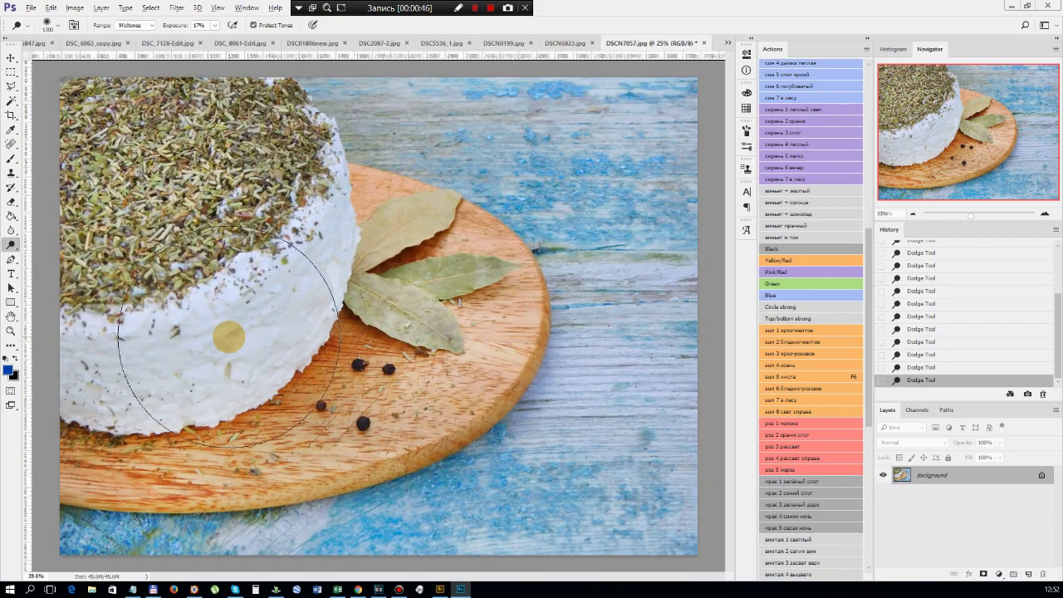
scroll(228, 337, down, 1)
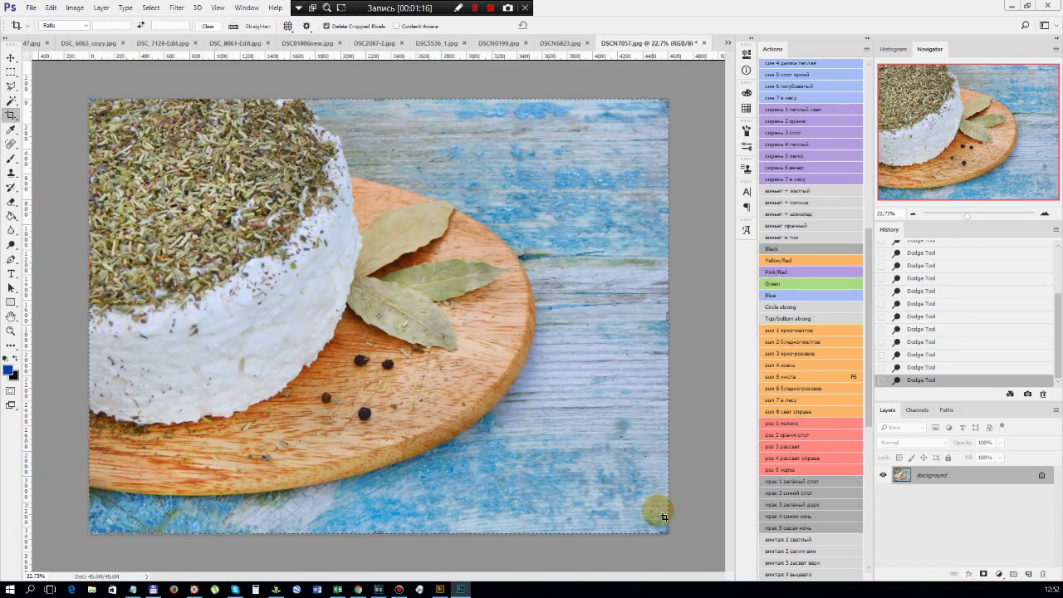
Try a tighter crop of the cheese photo from its lower-right corner
drag(655, 506, 673, 532)
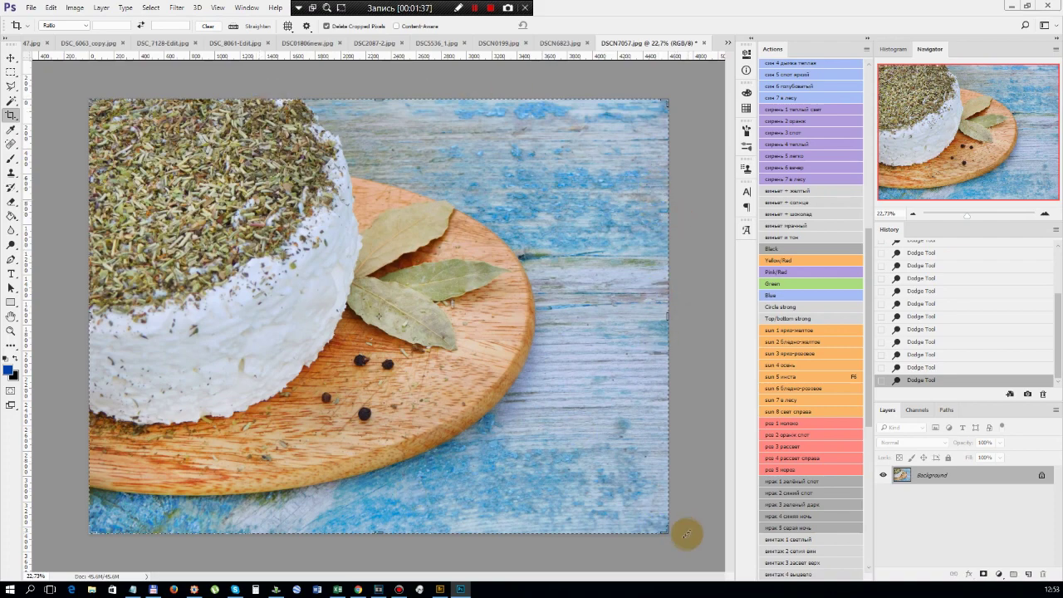
drag(664, 531, 605, 506)
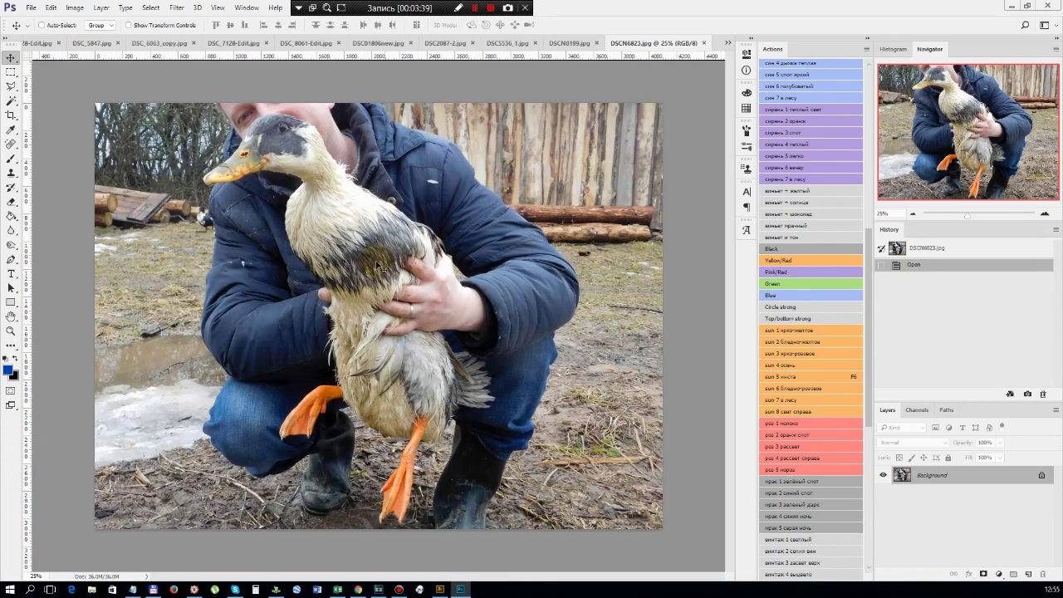
Flip the photo of the man holding the duck horizontally, and set a crop frame on it
key(ctrl+0)
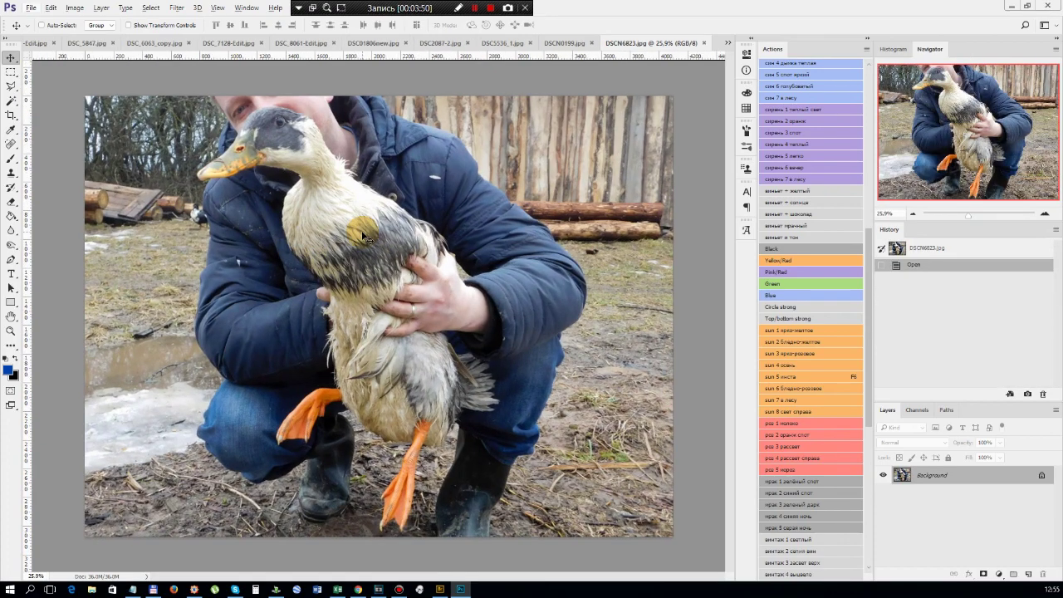
key(ctrl+shift+h)
key(c)
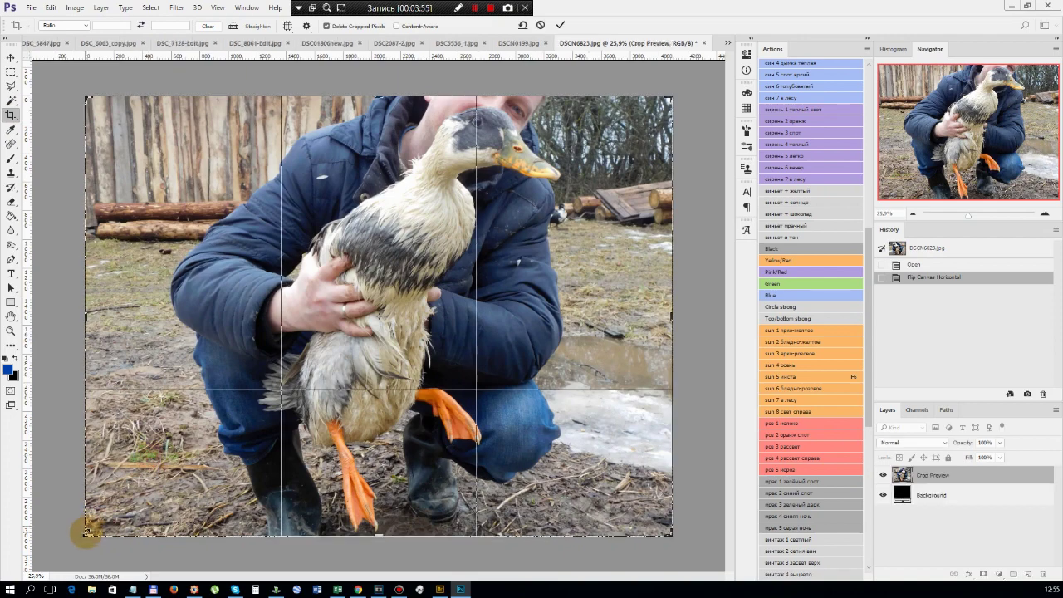
key(Return)
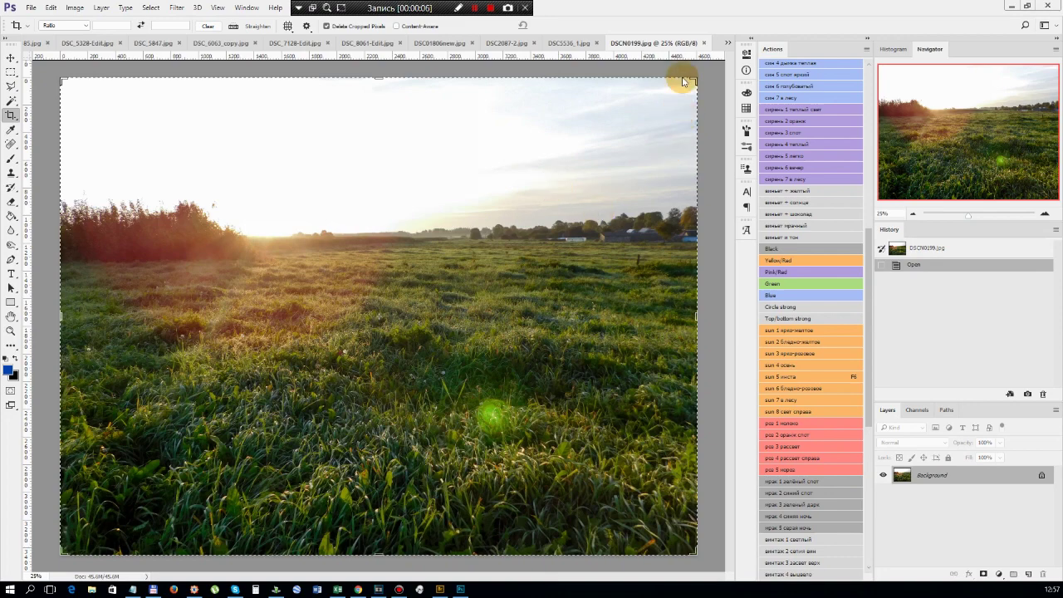
Close the sunset meadow photo, and examine the portrait of the man in the suit up close and as a whole
click(706, 43)
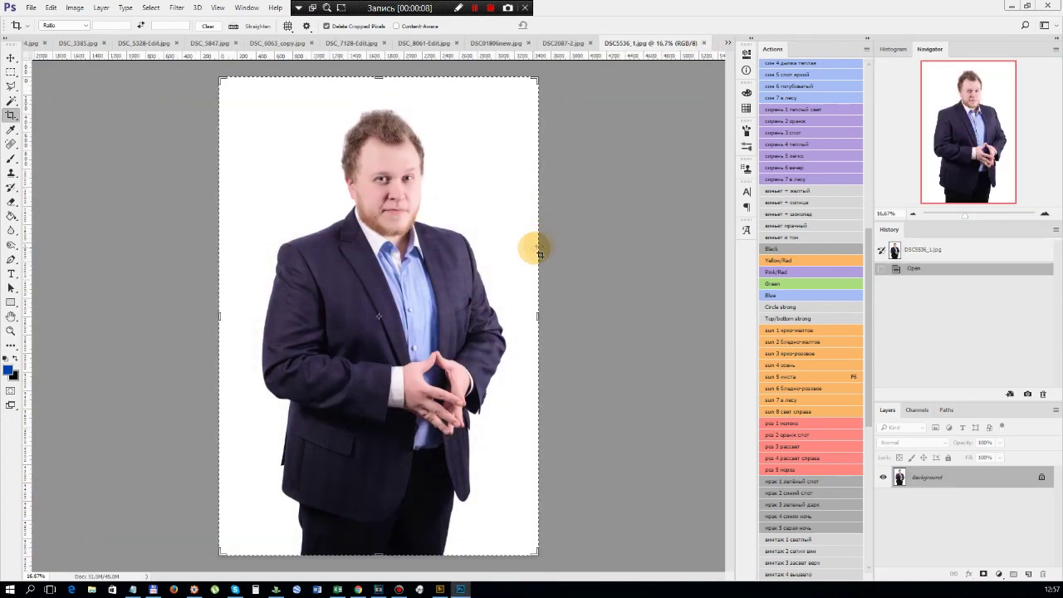
scroll(614, 249, down, 1)
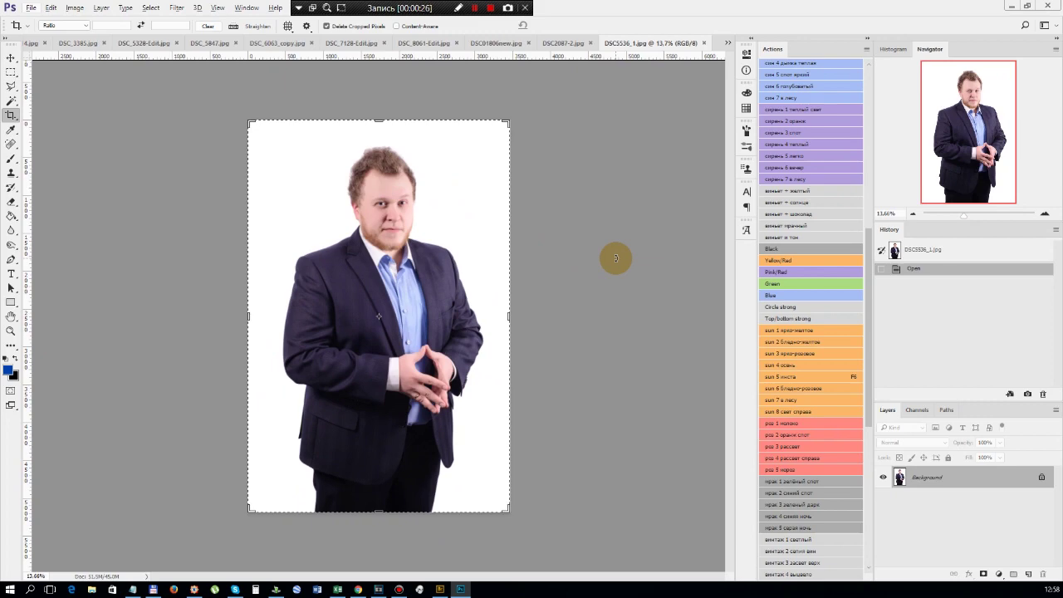
scroll(615, 258, up, 1)
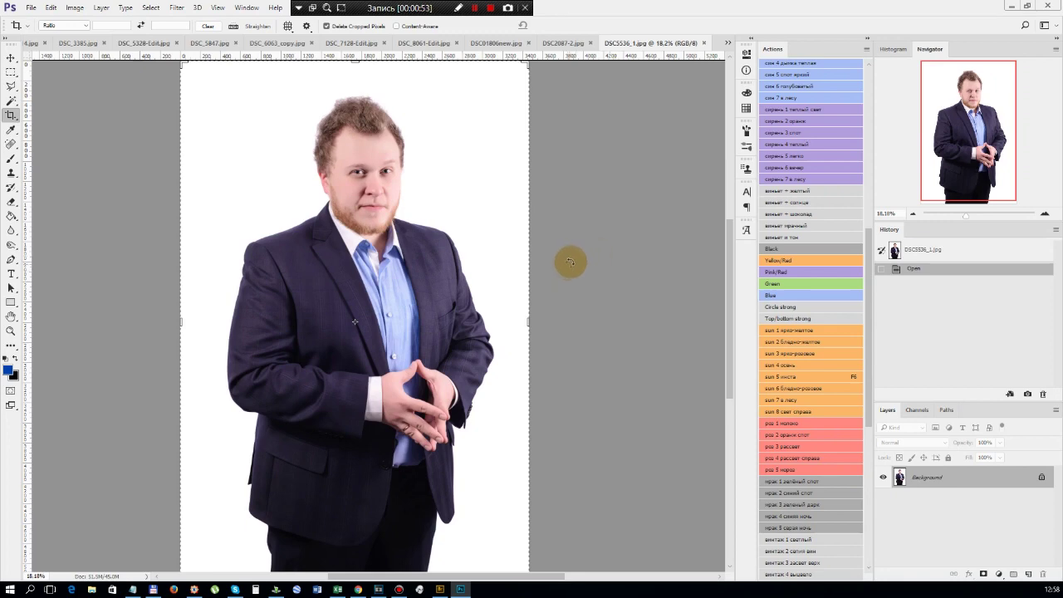
click(442, 255)
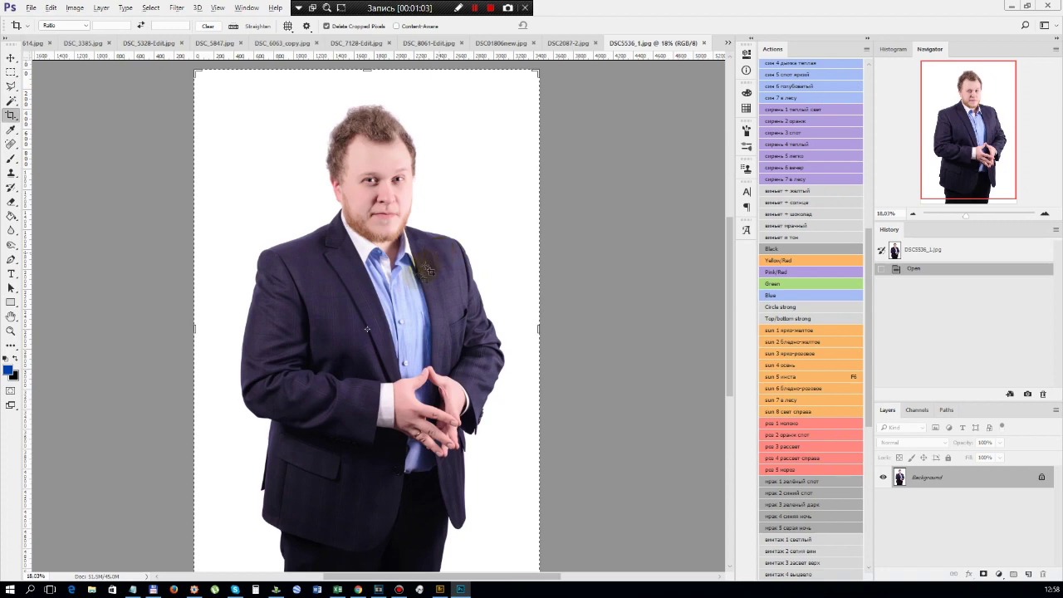
scroll(412, 286, up, 2)
scroll(412, 287, up, 2)
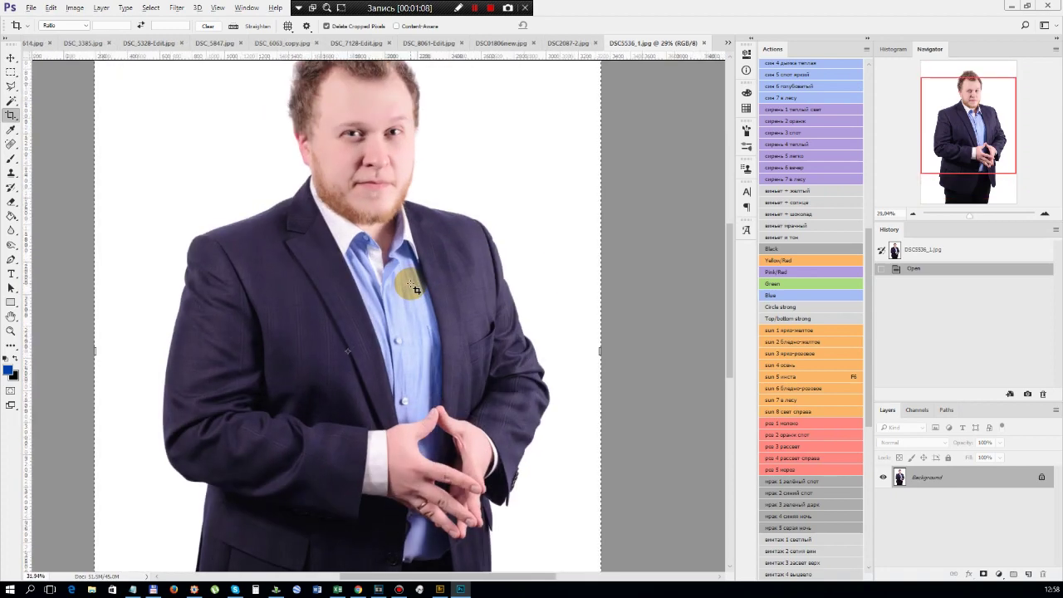
scroll(412, 288, down, 2)
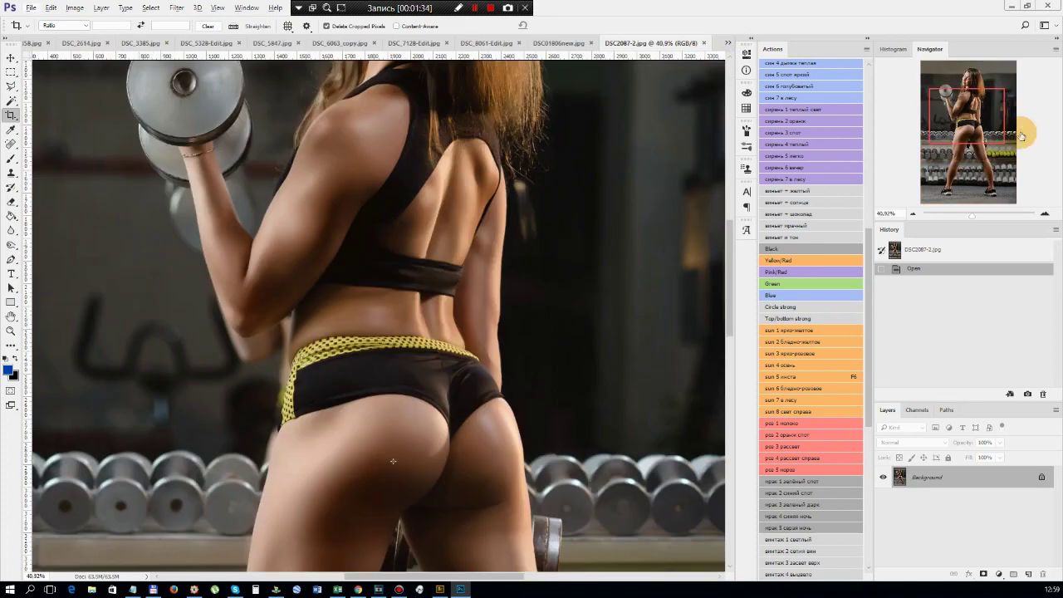
Examine the gym photo of the woman with the dumbbell up close and as a whole, and close it
drag(943, 116, 897, 131)
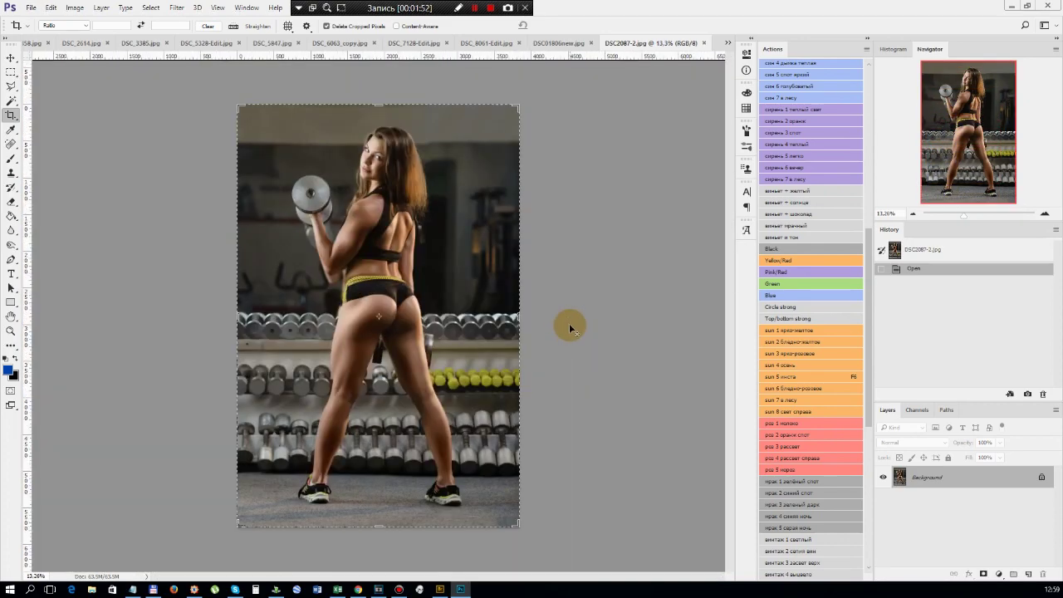
scroll(512, 317, up, 2)
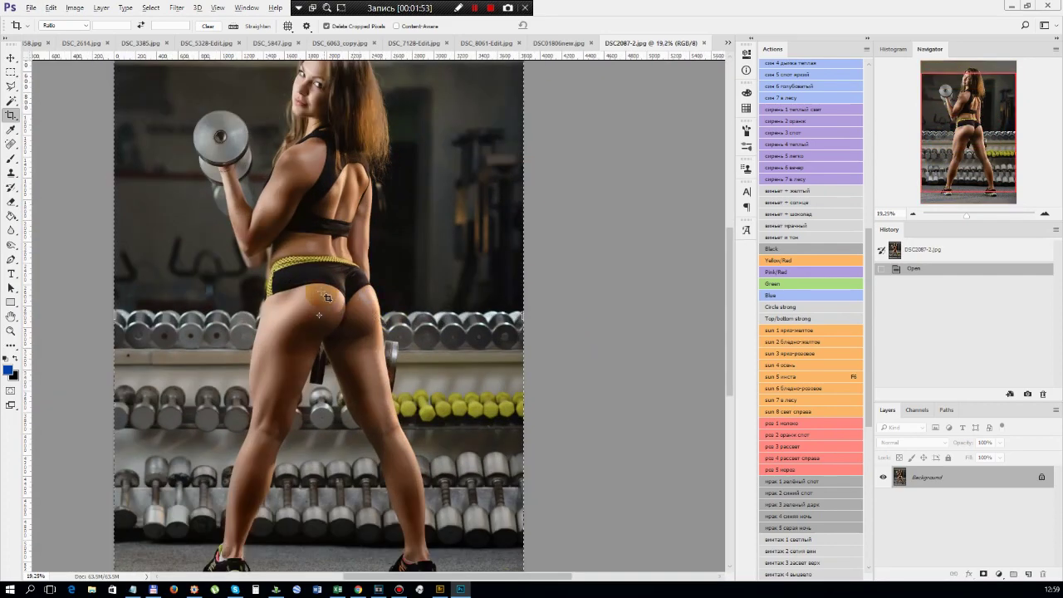
scroll(323, 295, down, 2)
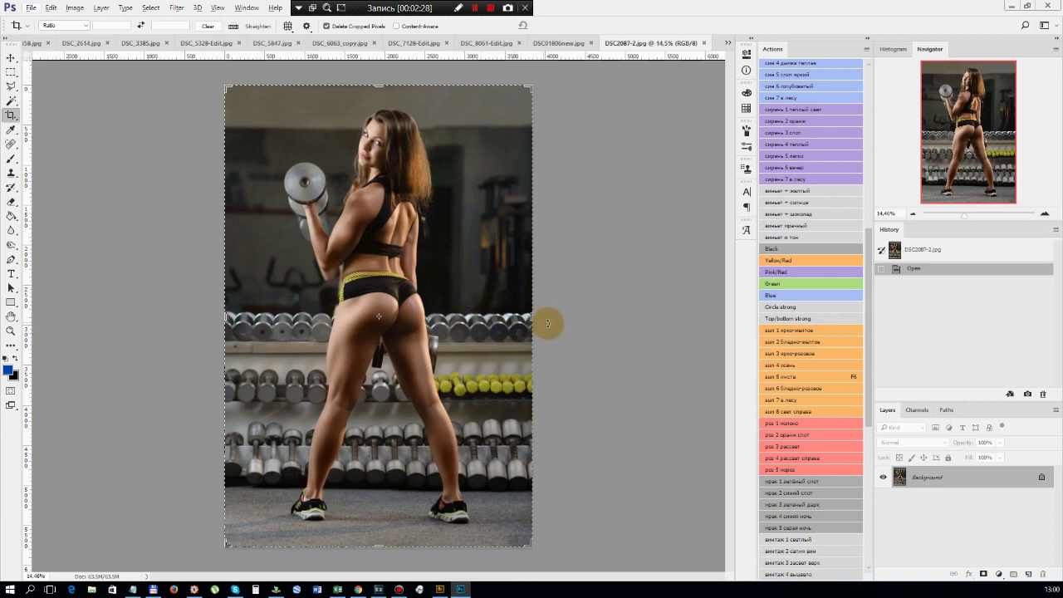
key(ctrl+a)
key(ctrl+d)
key(m)
key(ctrl+minus)
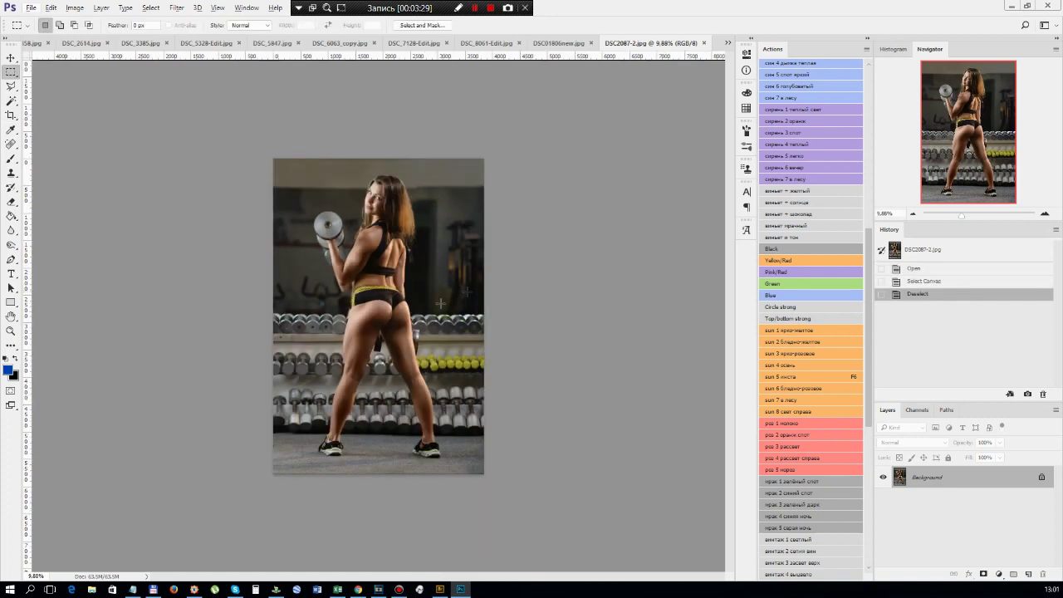
click(703, 42)
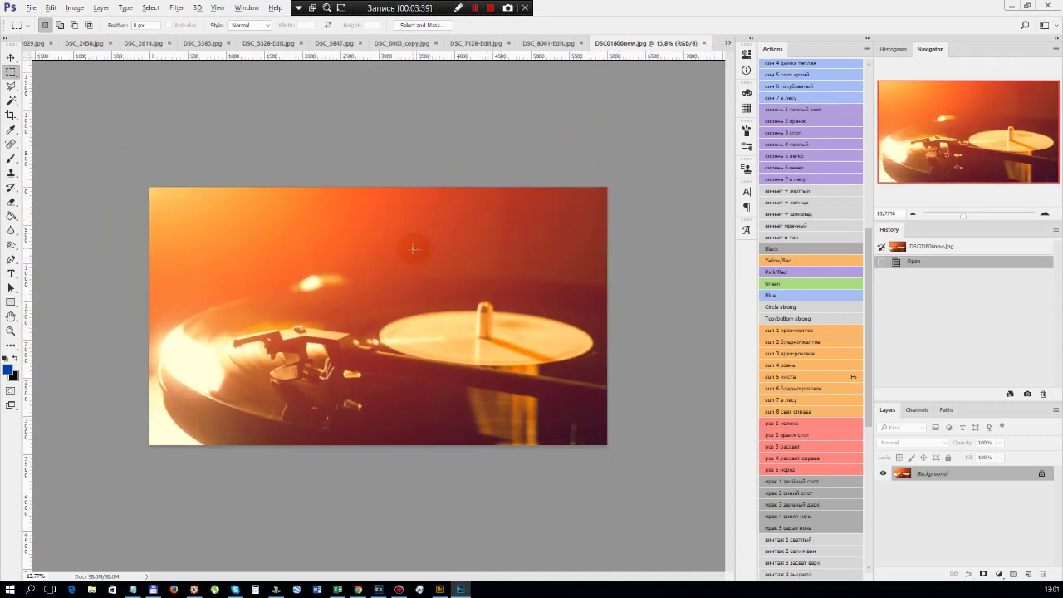
Examine the turntable photo and the wooden pots photo up close and as a whole, closing each after viewing
scroll(357, 293, up, 1)
scroll(333, 299, down, 2)
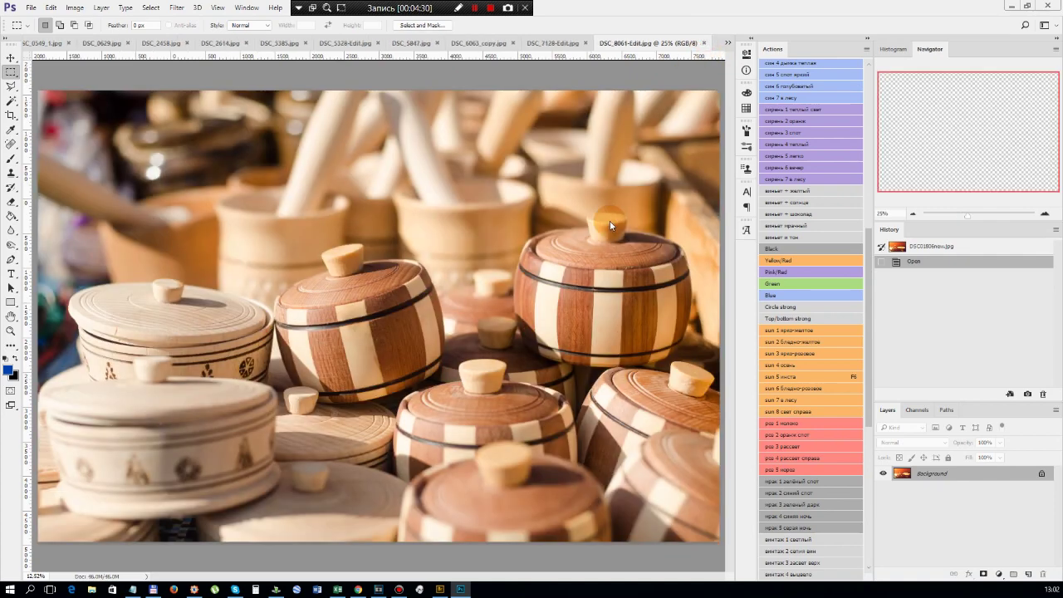
scroll(347, 332, up, 3)
scroll(344, 262, down, 2)
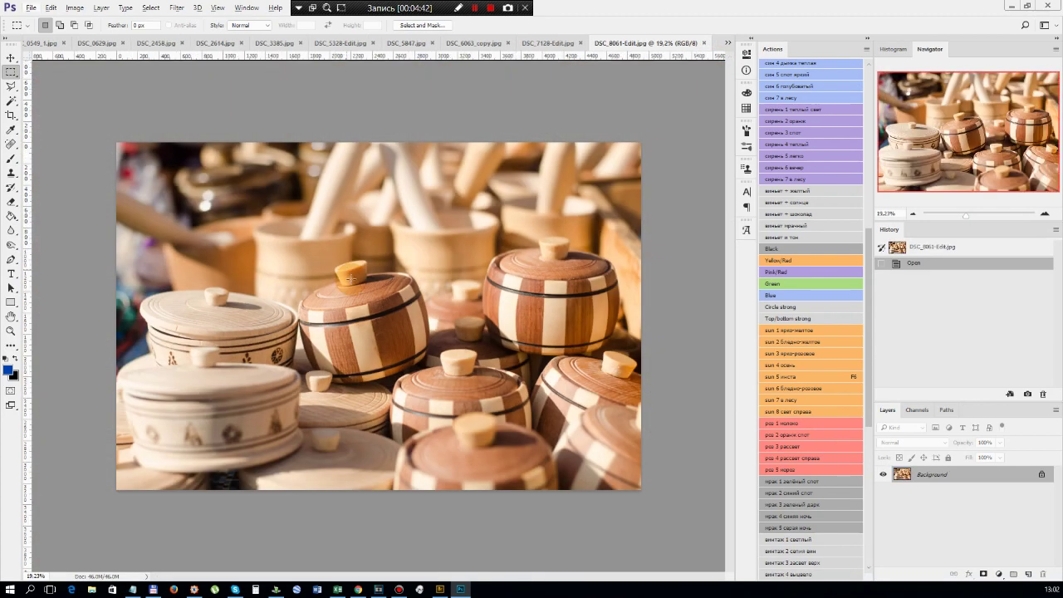
scroll(390, 321, up, 2)
scroll(355, 324, down, 2)
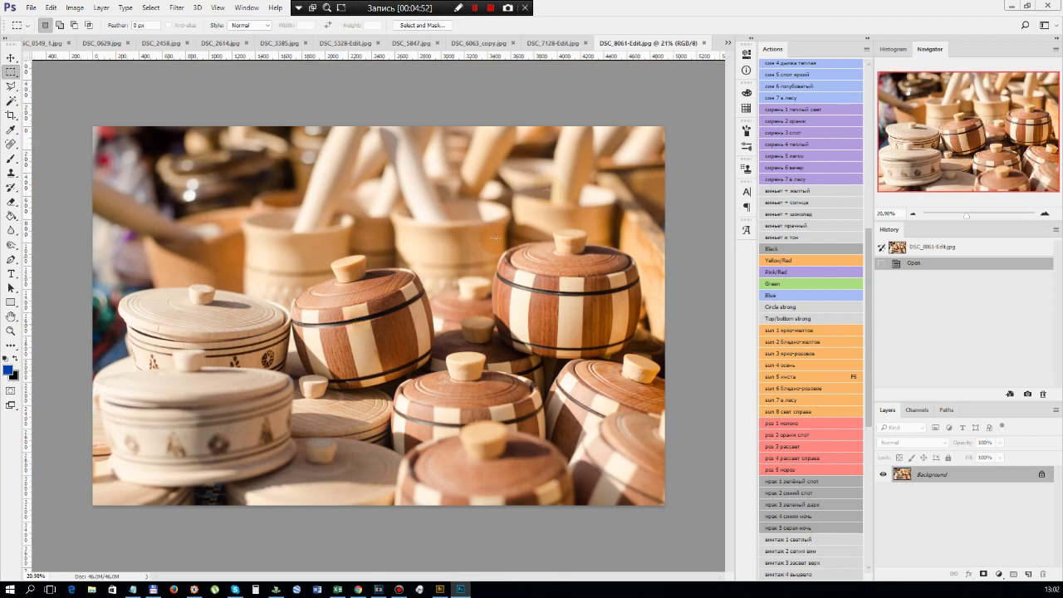
click(704, 47)
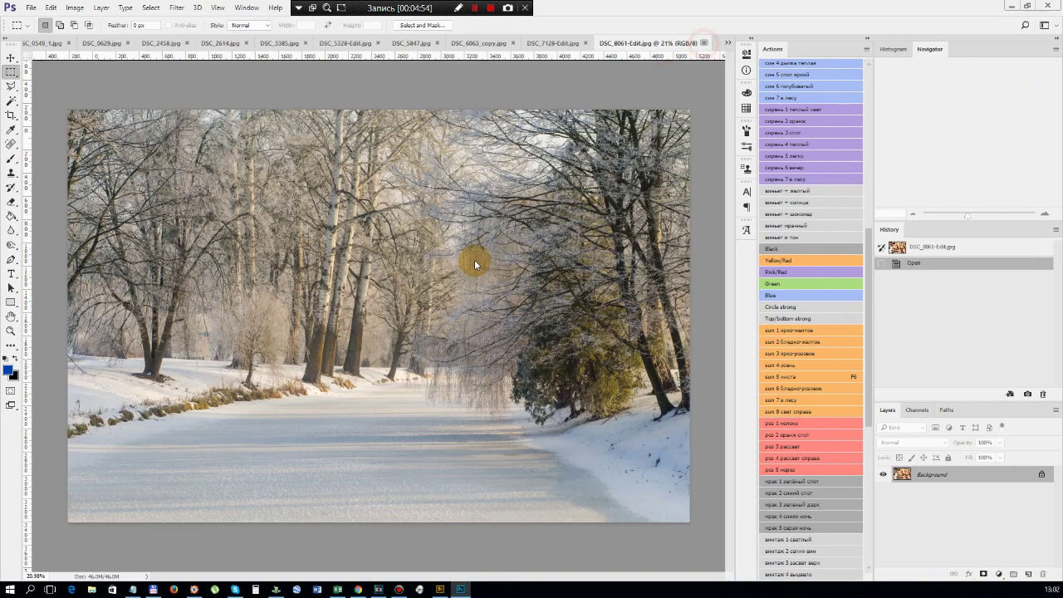
Examine the winter river photo up close and as a whole, and close it
scroll(360, 319, up, 3)
scroll(359, 322, down, 3)
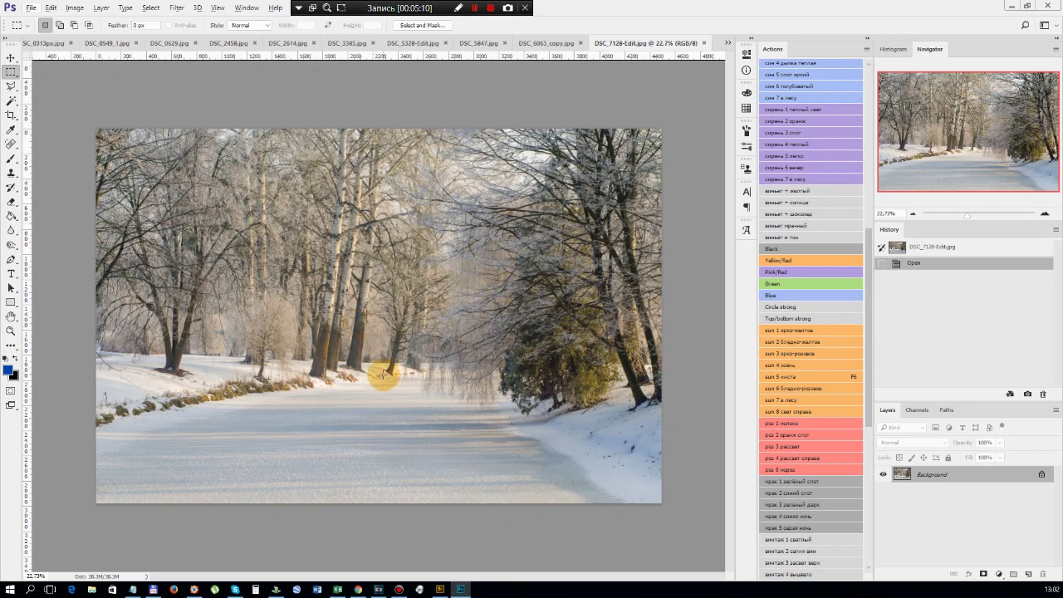
click(703, 42)
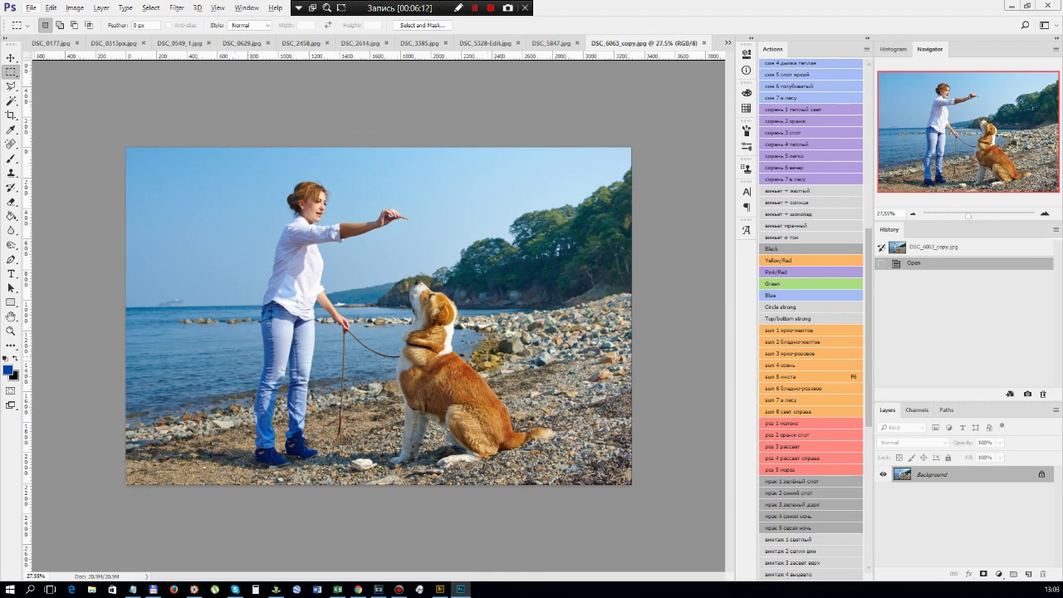
Try adjusting the crop frame from the upper-right corner of the beach photo of the woman and dog
drag(289, 55, 276, 301)
key(c)
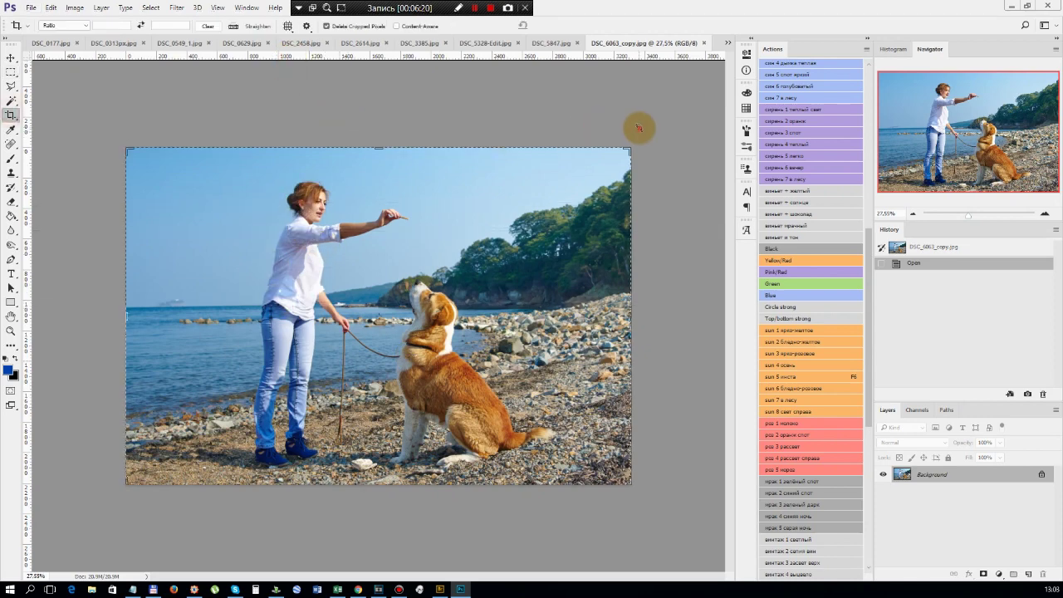
drag(636, 126, 639, 131)
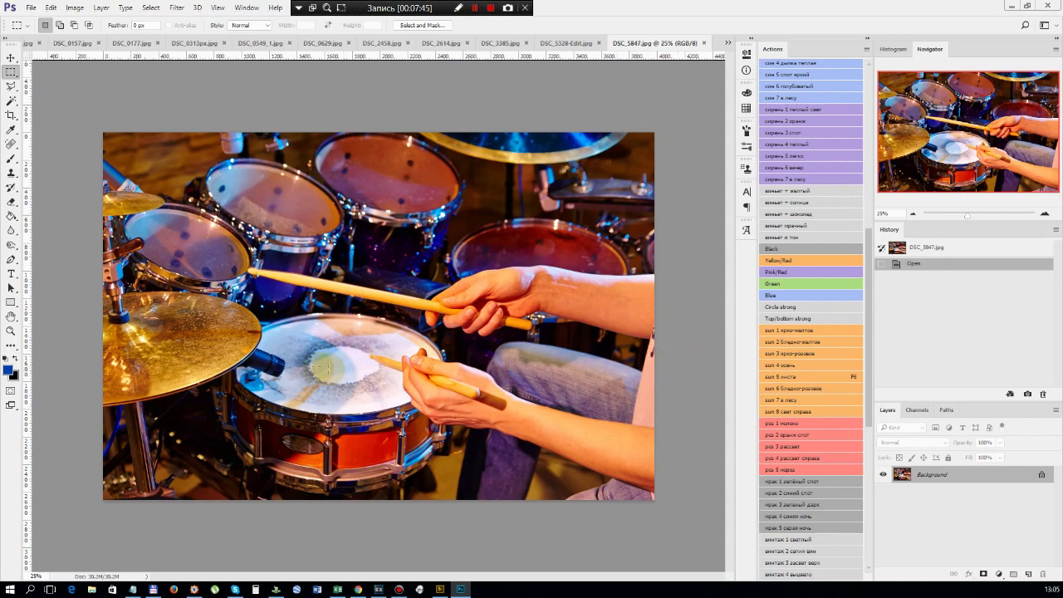
Crop the drummer photo tighter around the hands and snare drum, and flip the canvas horizontally
scroll(304, 336, up, 2)
scroll(304, 337, down, 3)
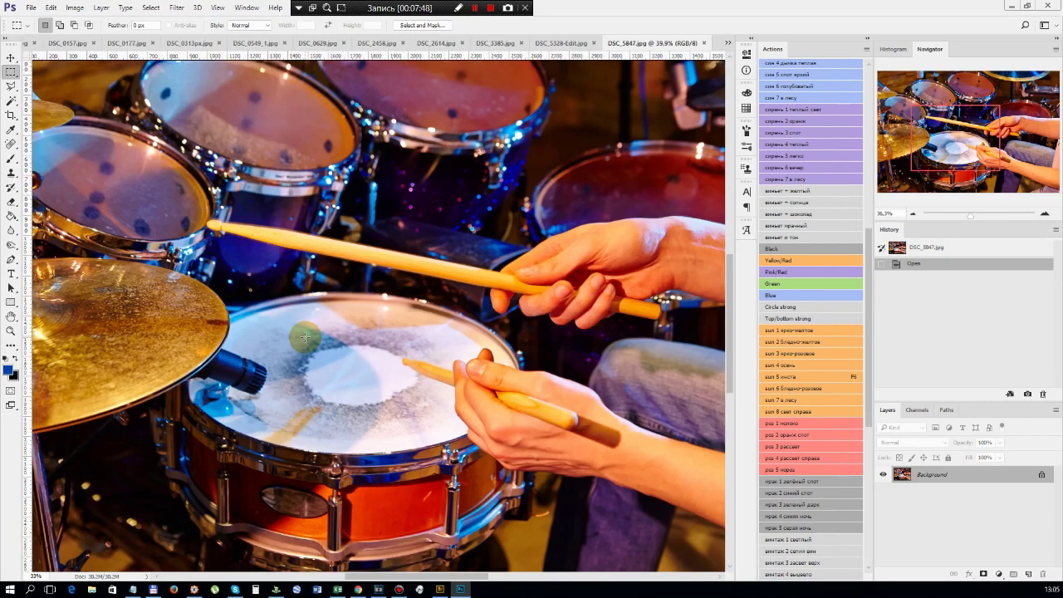
click(10, 117)
drag(569, 191, 532, 217)
mouse_move(375, 349)
mouse_down()
mouse_move(393, 349)
mouse_move(367, 355)
mouse_up()
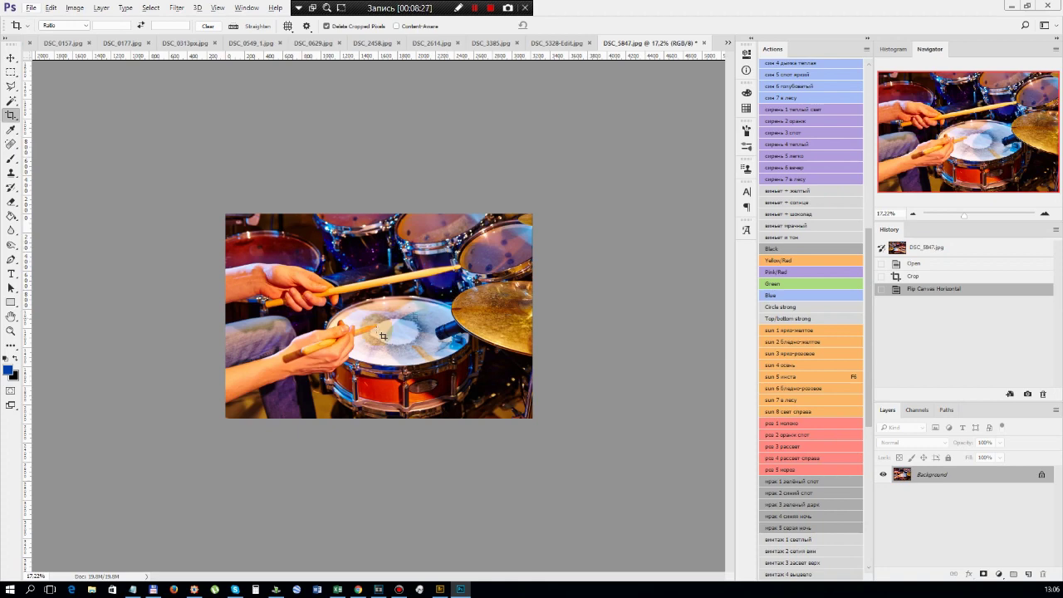
Close the drummer photo, then view and close the spice sacks photo and the camera dial photo
click(704, 42)
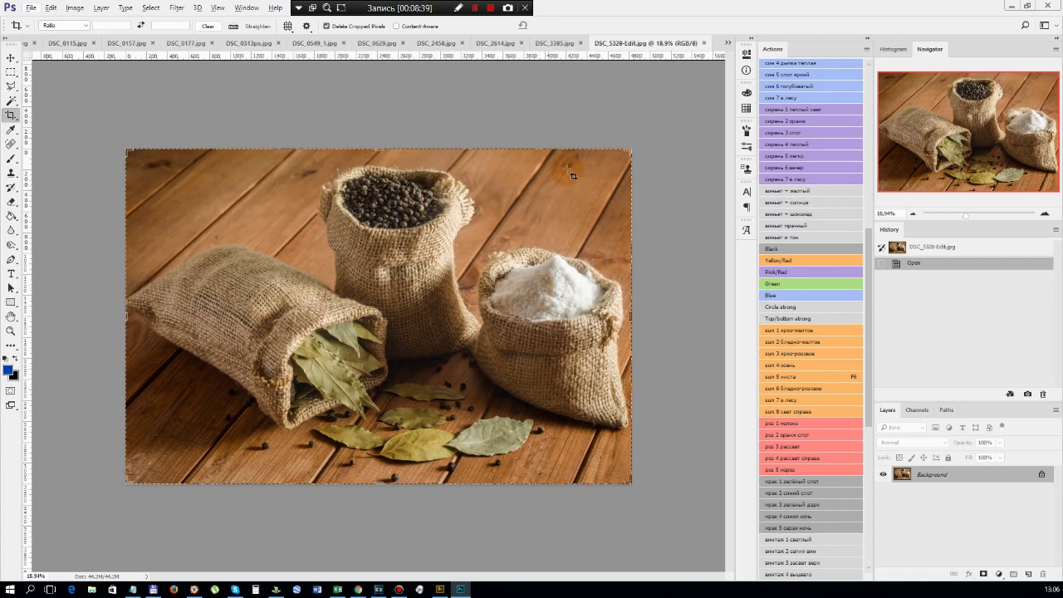
click(704, 44)
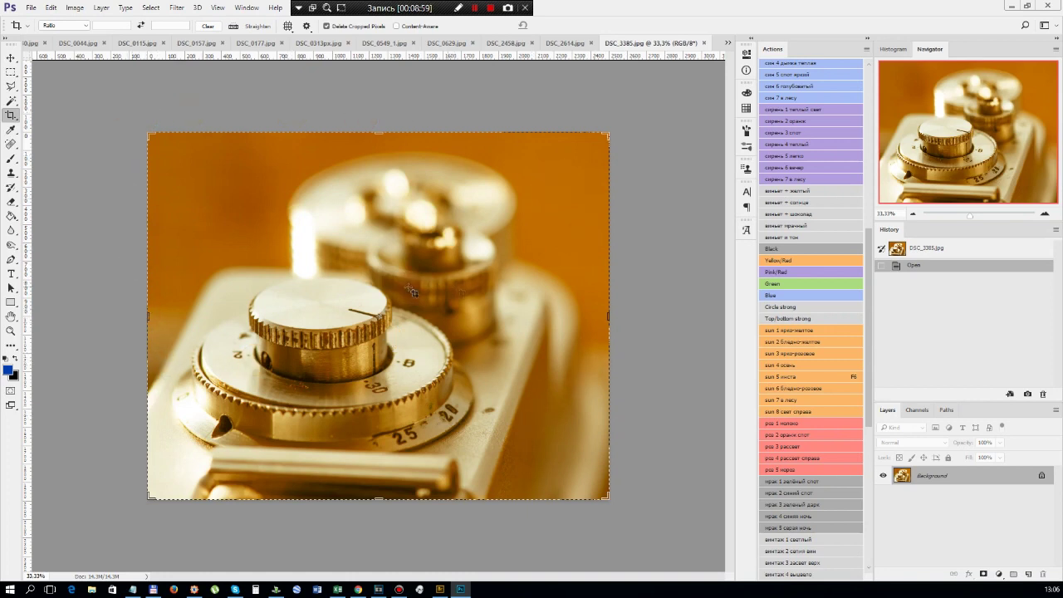
click(703, 44)
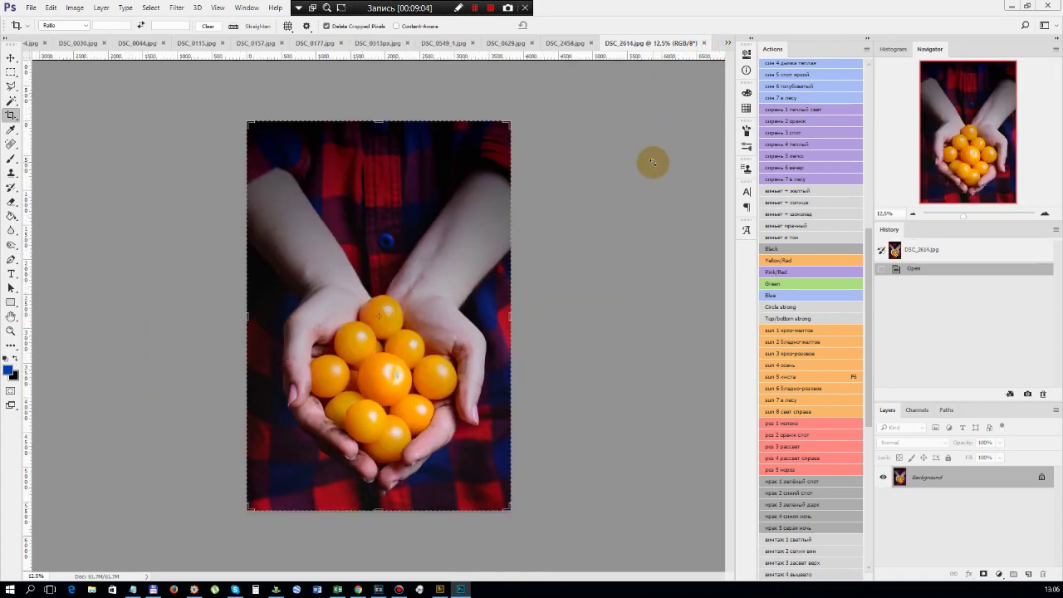
Examine the photo of hands holding yellow tomatoes up close and crop it from its upper-right corner
scroll(390, 368, up, 3)
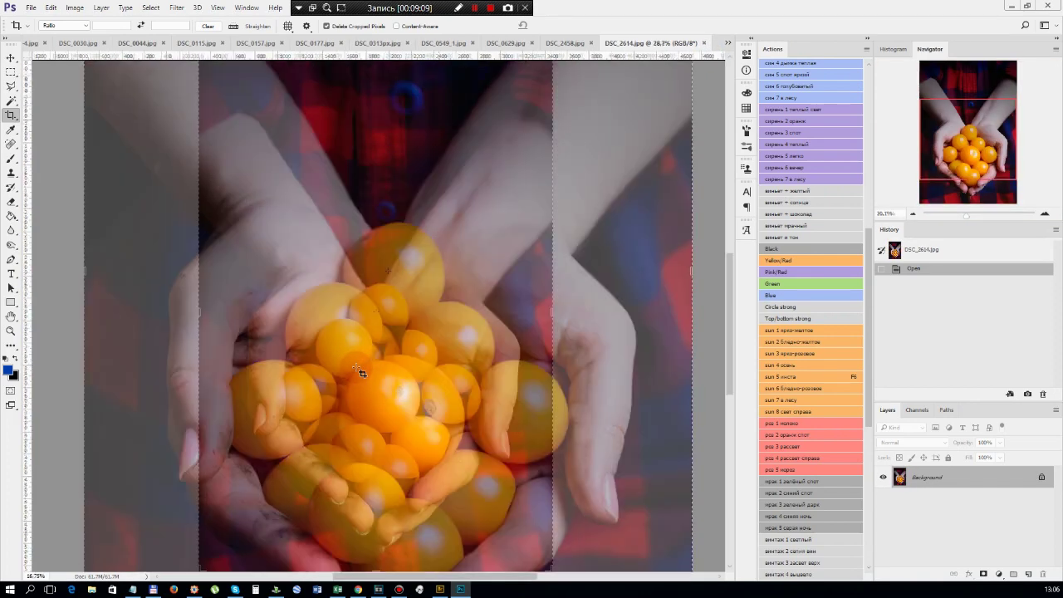
scroll(361, 372, down, 3)
drag(498, 139, 517, 212)
key(Return)
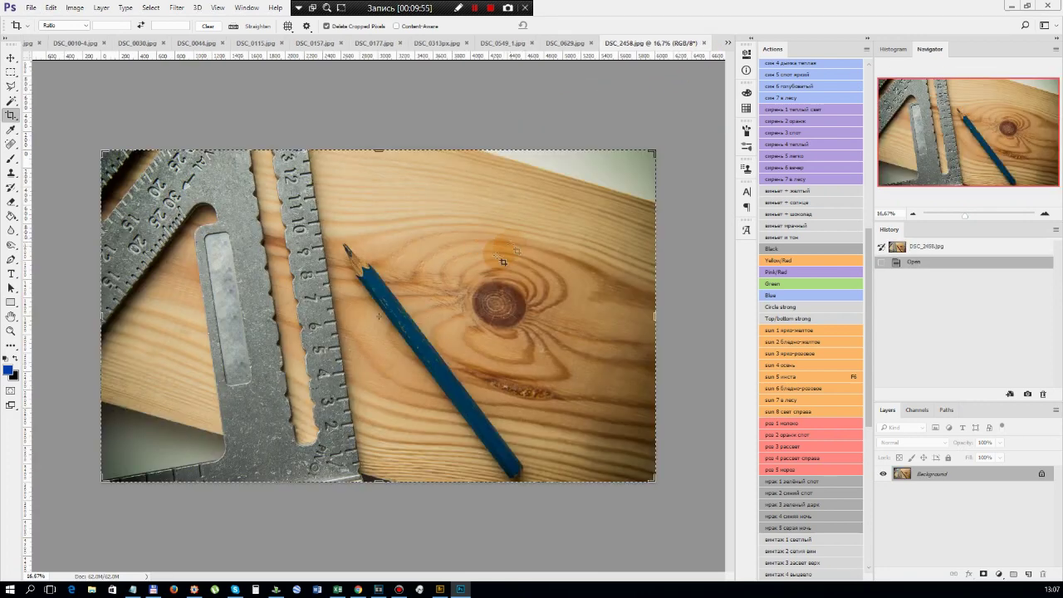
Examine the pencil and metal square photo and the photo of red jelly cubes in a glass bowl, closing each after viewing
key(ctrl+0)
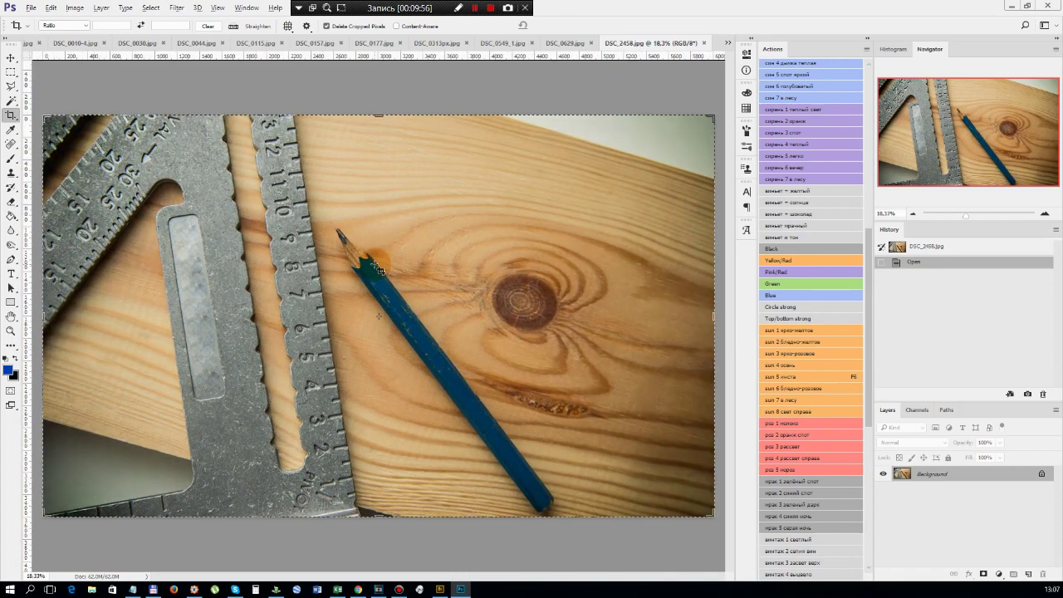
scroll(379, 270, down, 2)
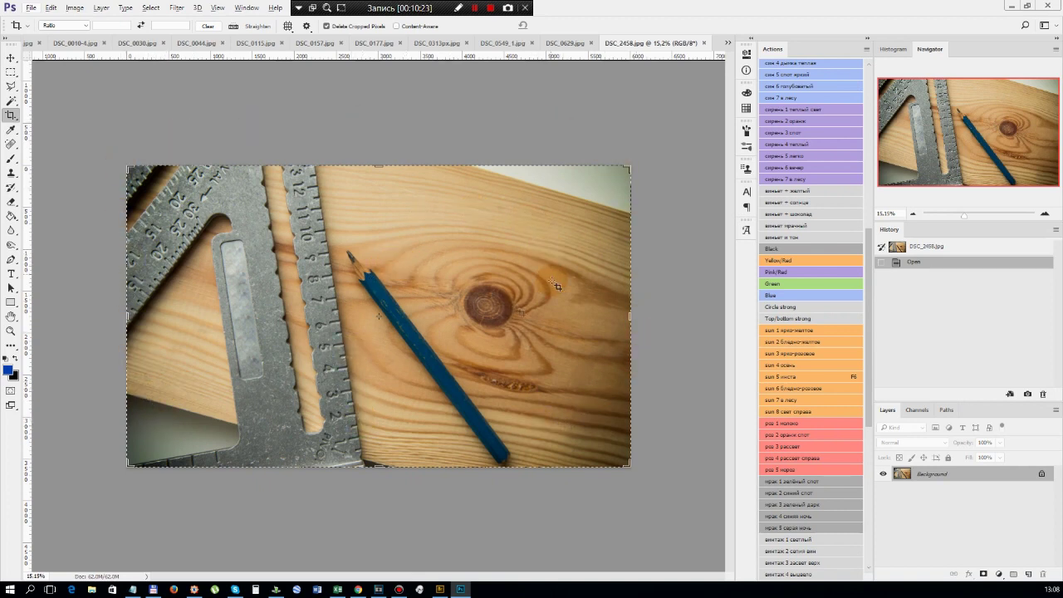
click(705, 44)
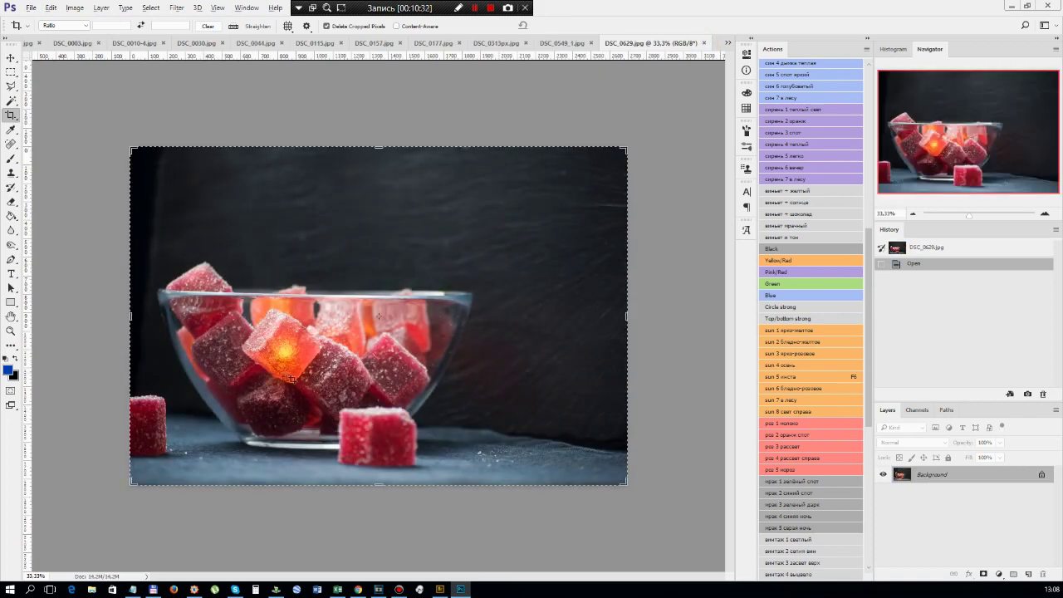
scroll(289, 377, up, 5)
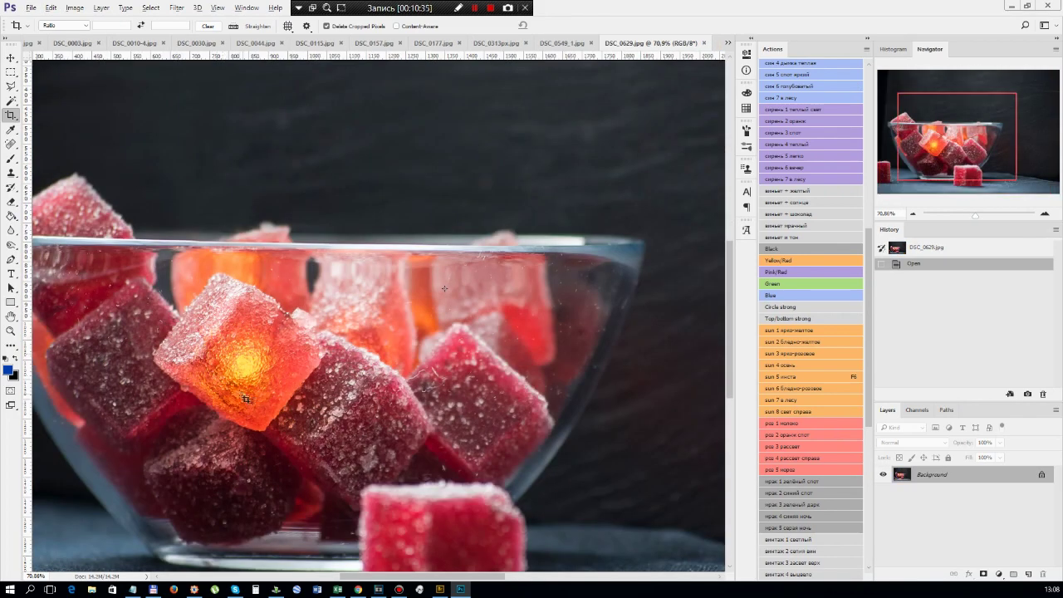
scroll(235, 363, up, 3)
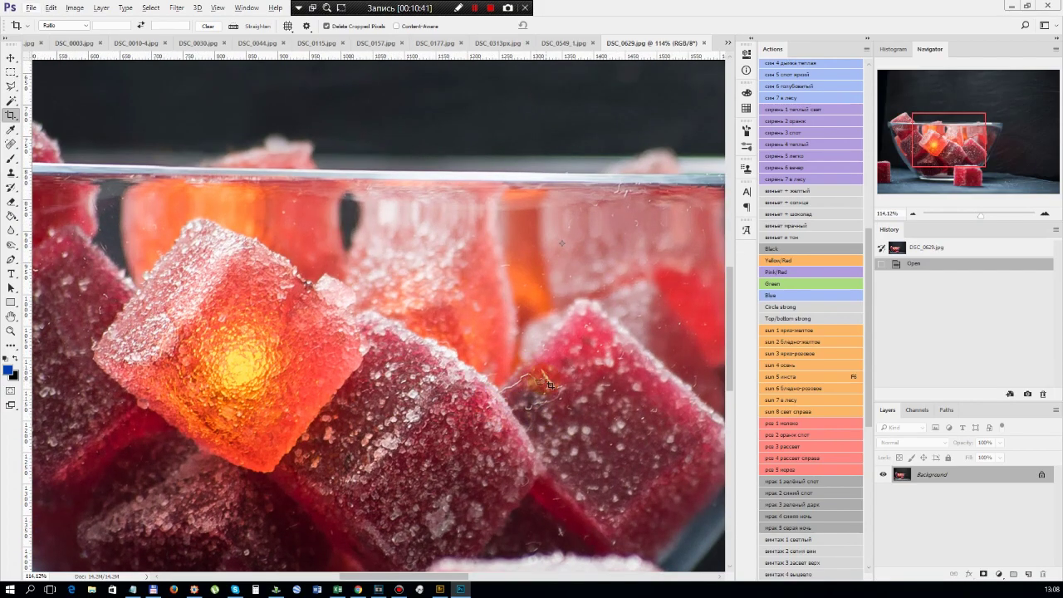
scroll(538, 421, down, 4)
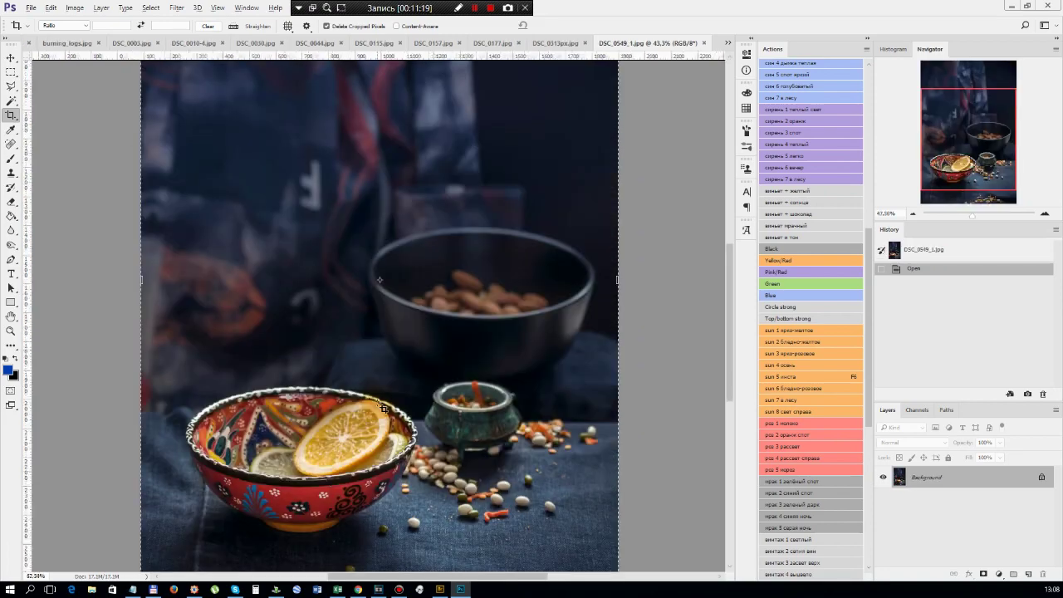
Examine the dark still life with the painted bowl and orange slices up close and as a whole, and close it
scroll(383, 408, up, 2)
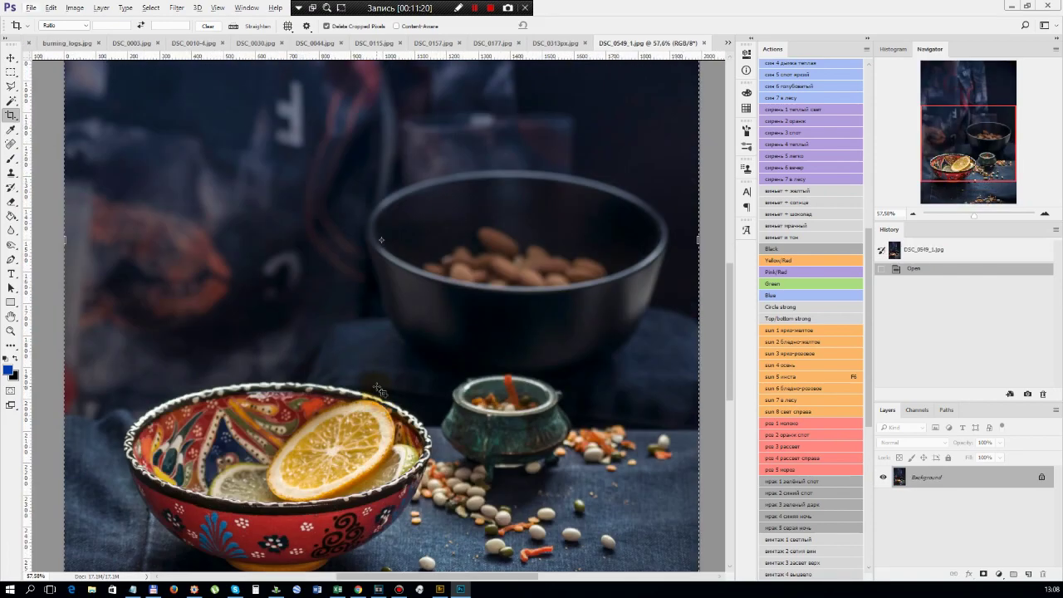
scroll(378, 388, down, 3)
scroll(378, 389, down, 1)
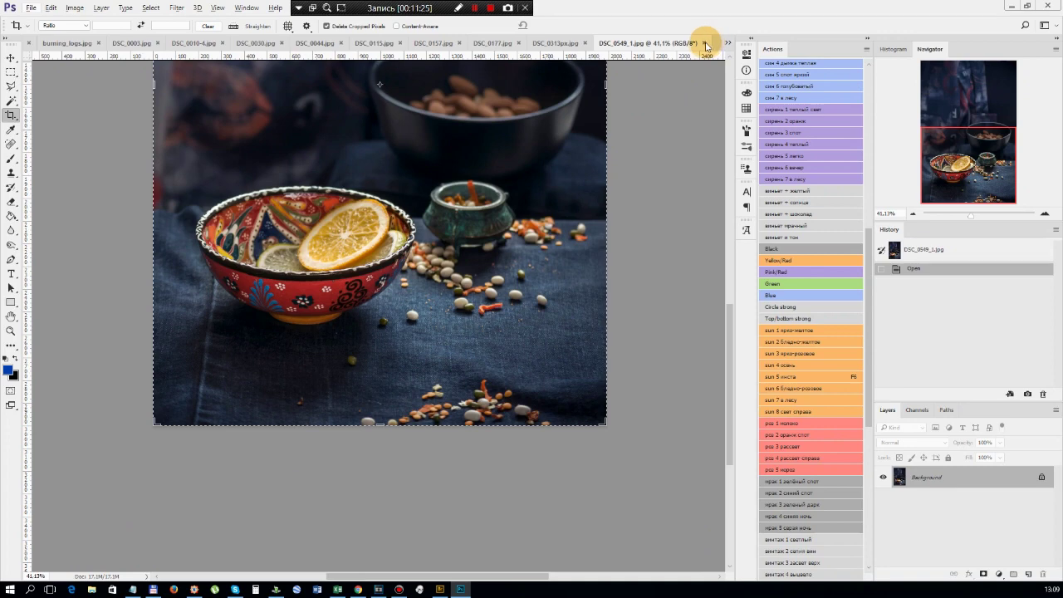
click(704, 43)
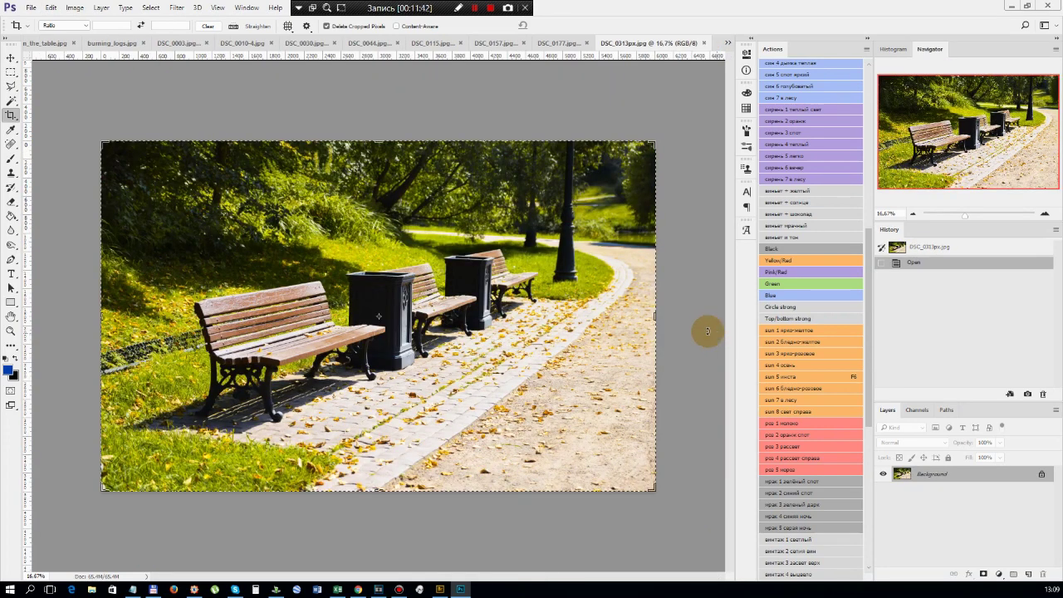
Crop the park bench photo slightly tighter from its upper-left corner, and close it
click(470, 390)
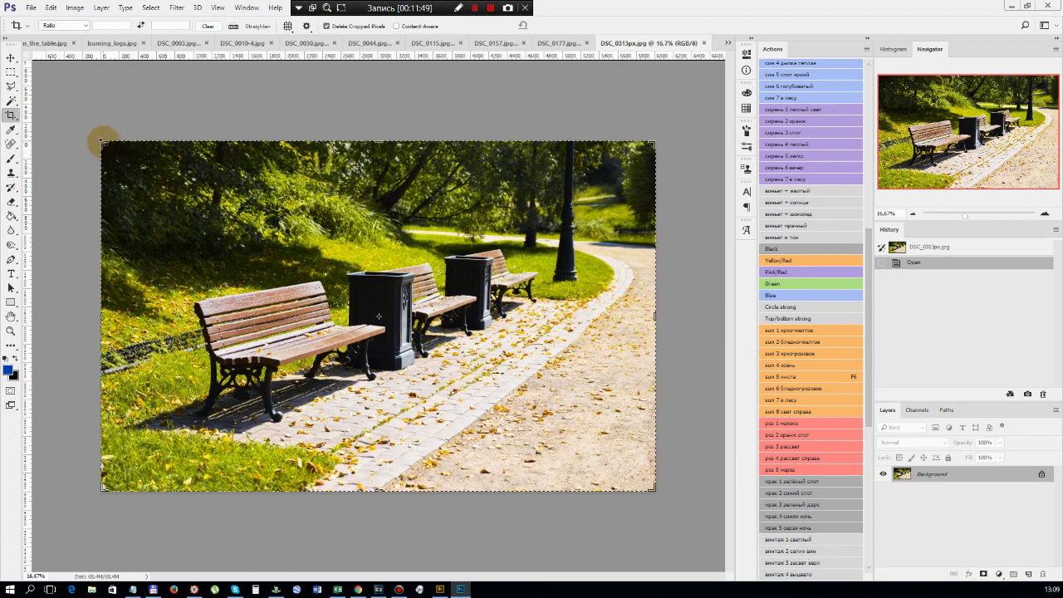
drag(102, 143, 147, 164)
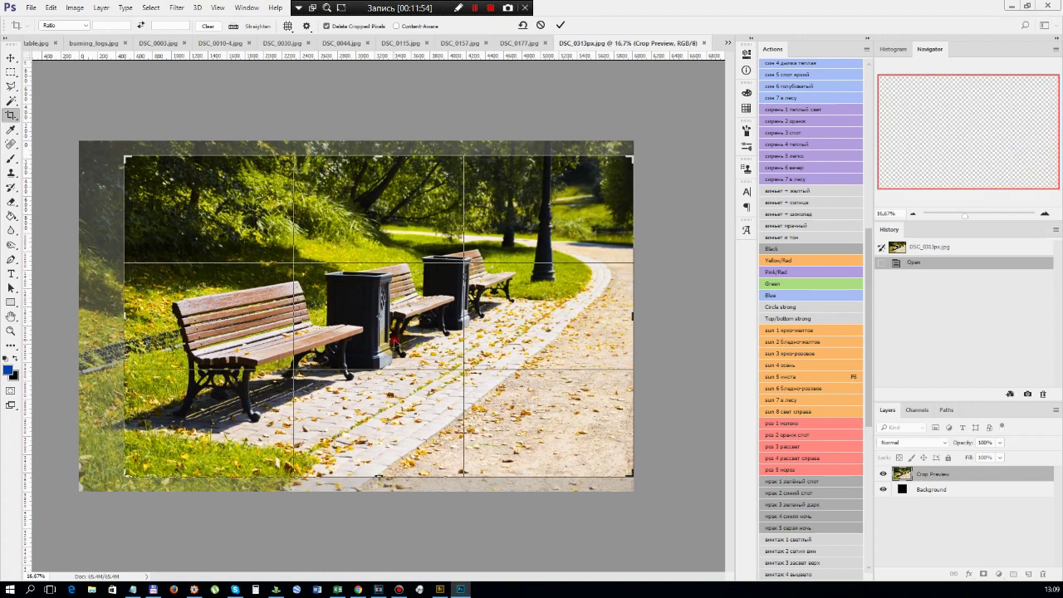
key(Return)
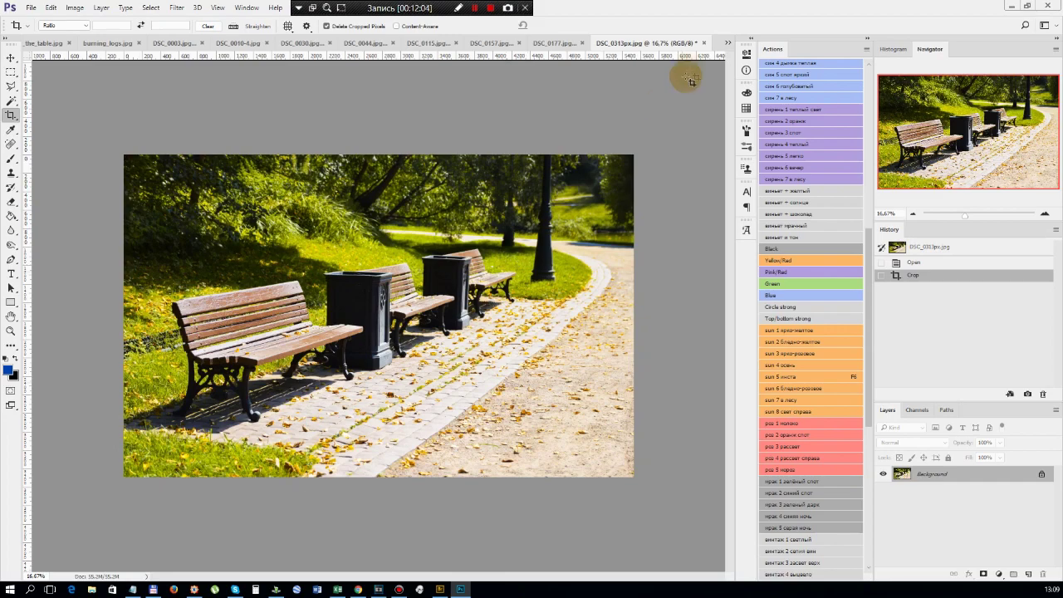
click(702, 43)
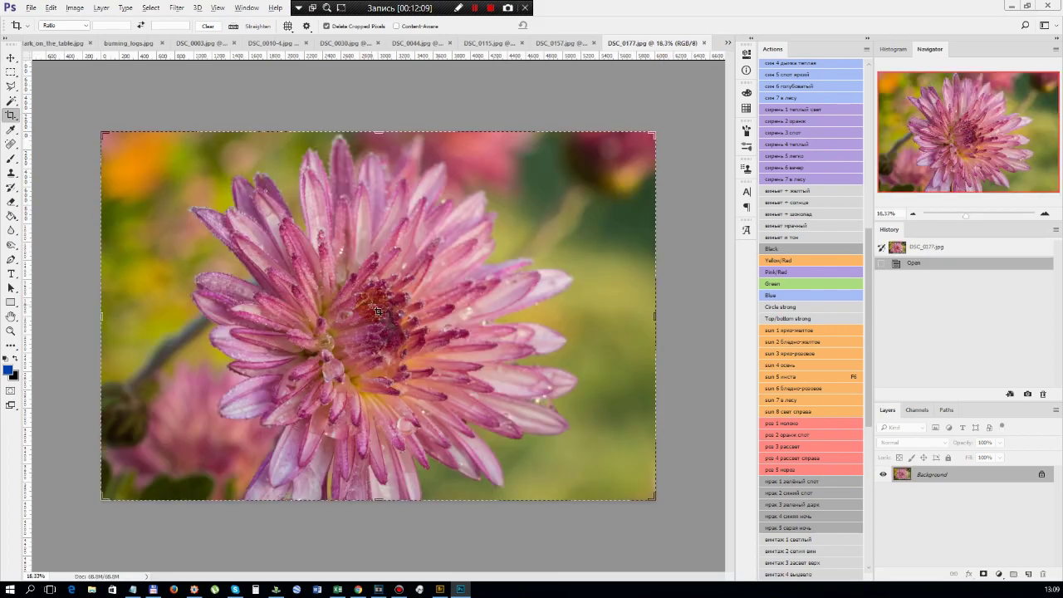
Crop the pink flower photo from its upper-left corner to about 4280 by 2840 px, shifting the flower's center off-center
scroll(377, 310, up, 5)
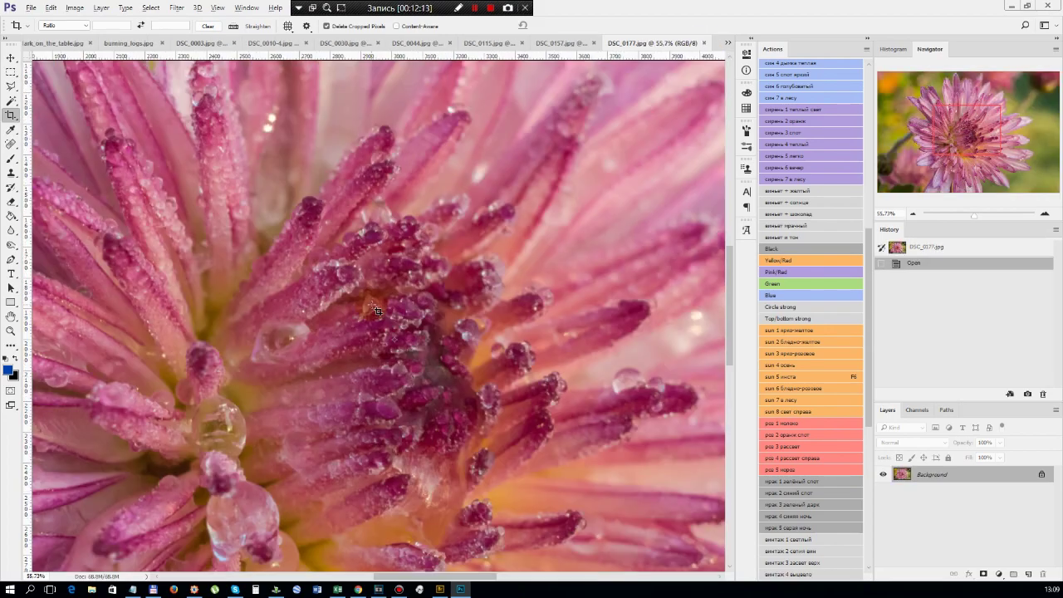
scroll(377, 310, down, 2)
scroll(377, 311, down, 4)
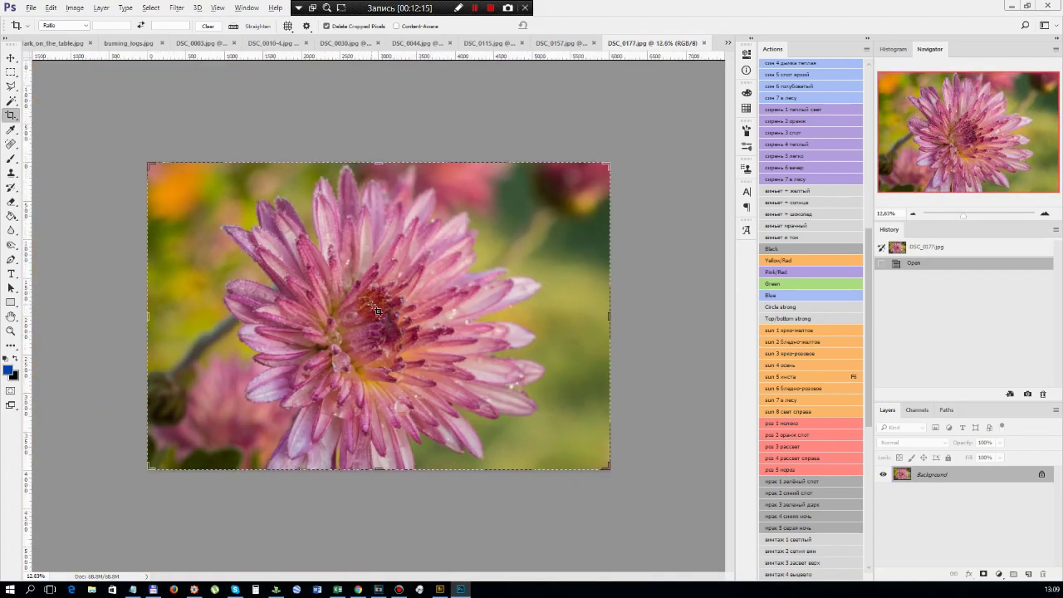
drag(172, 178, 212, 248)
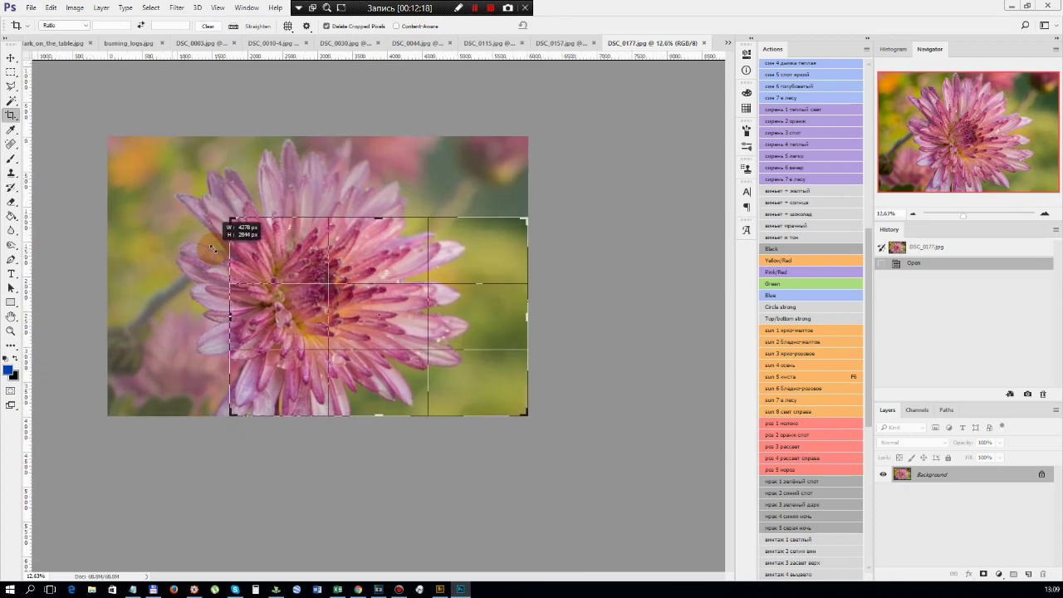
double_click(390, 324)
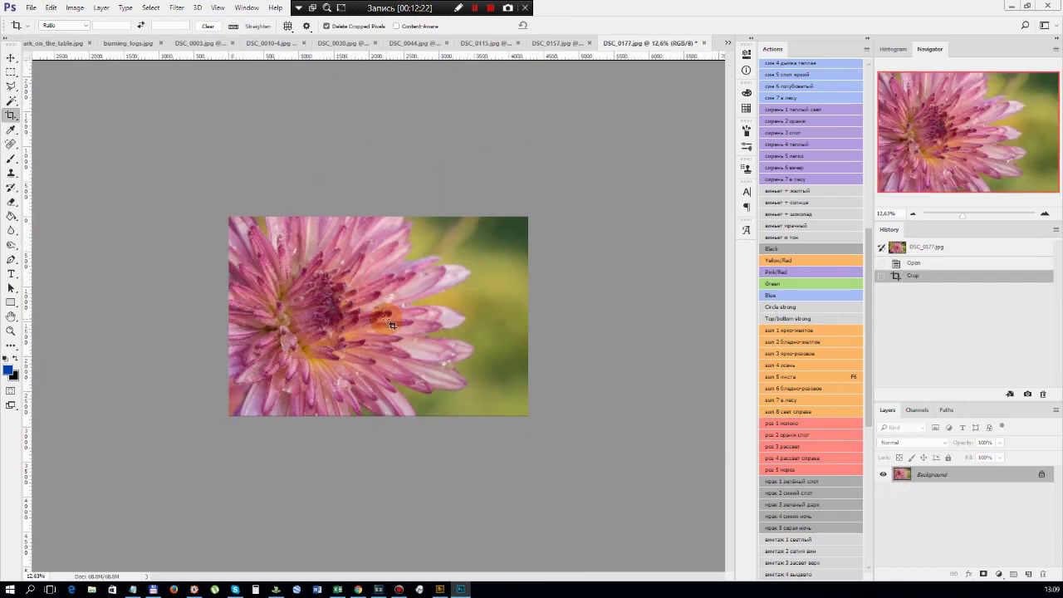
Crop the flower photo further by trimming its right and bottom edges
scroll(365, 333, up, 6)
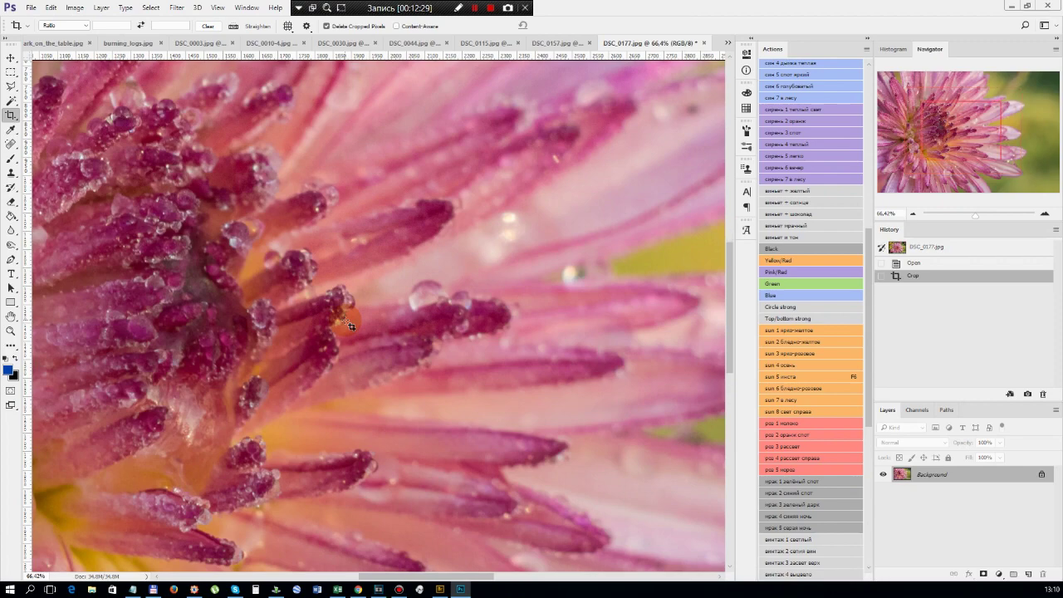
scroll(350, 326, down, 3)
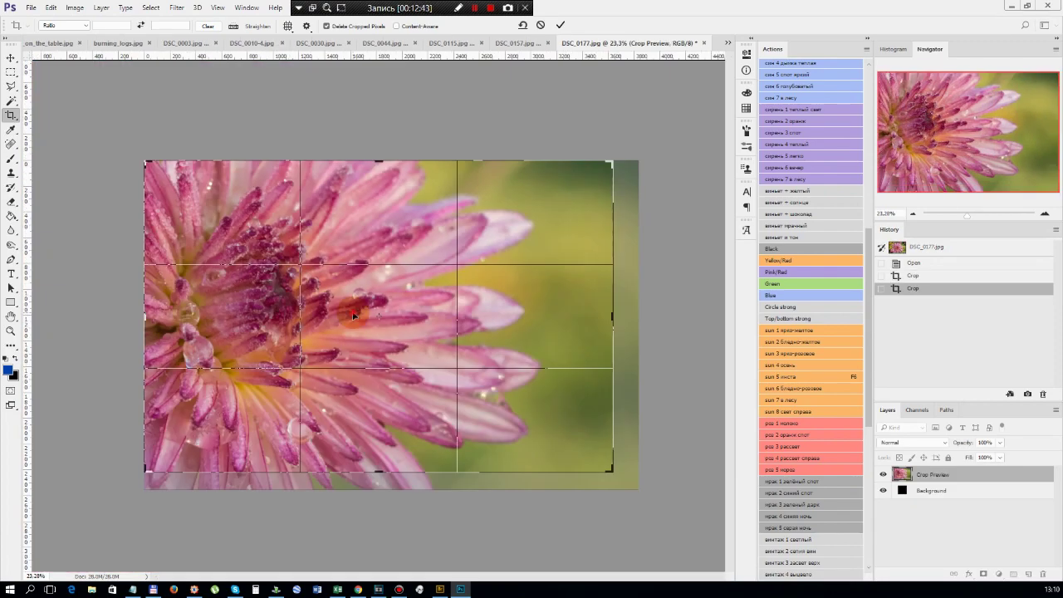
click(359, 362)
click(359, 362)
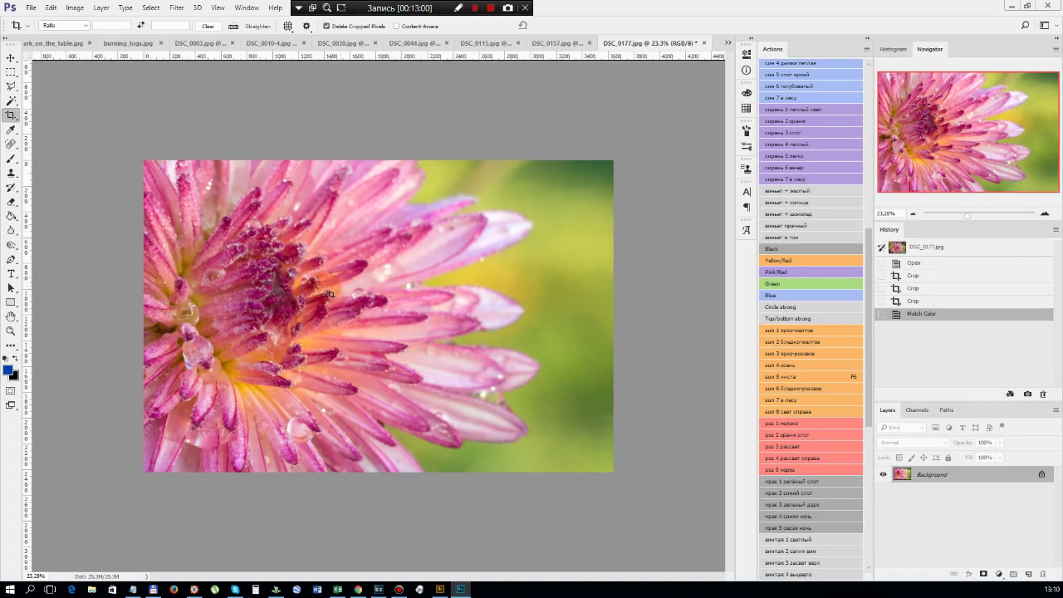
Examine the color and lightness of the cropped flower photo up close and as a whole
scroll(270, 290, up, 2)
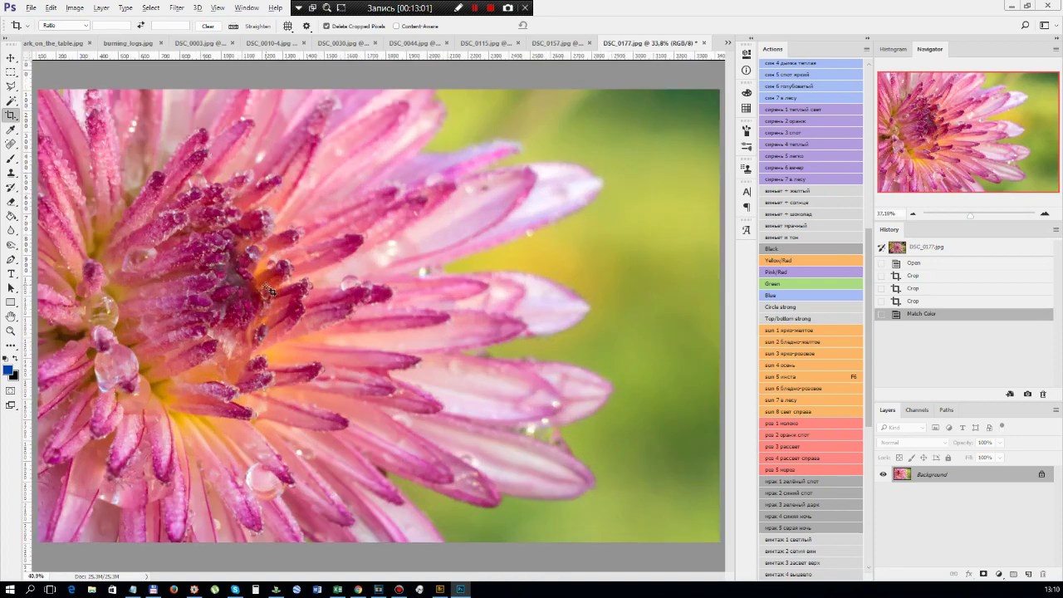
scroll(270, 291, up, 3)
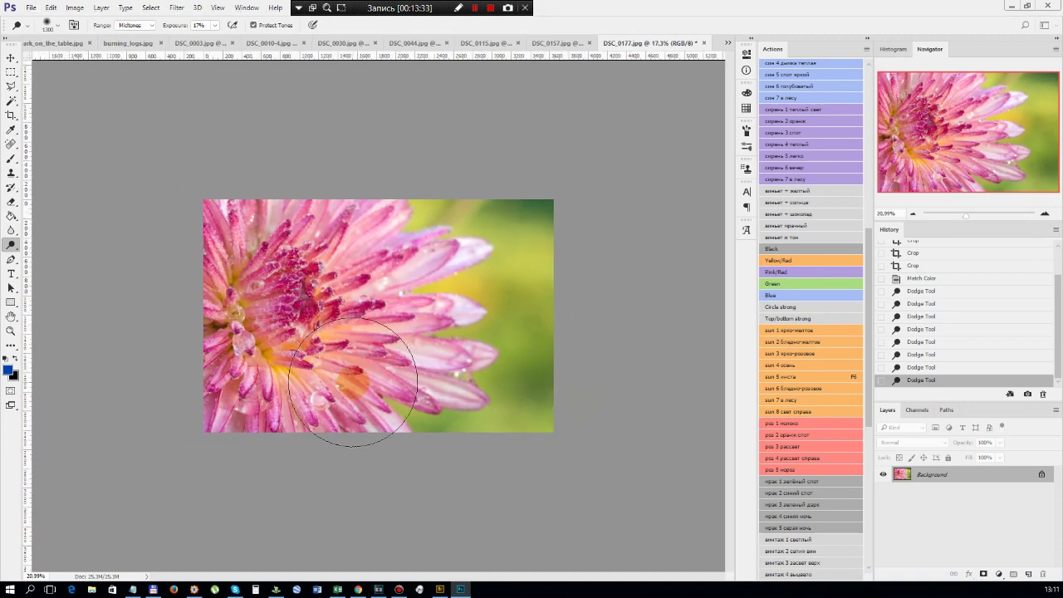
scroll(366, 357, up, 2)
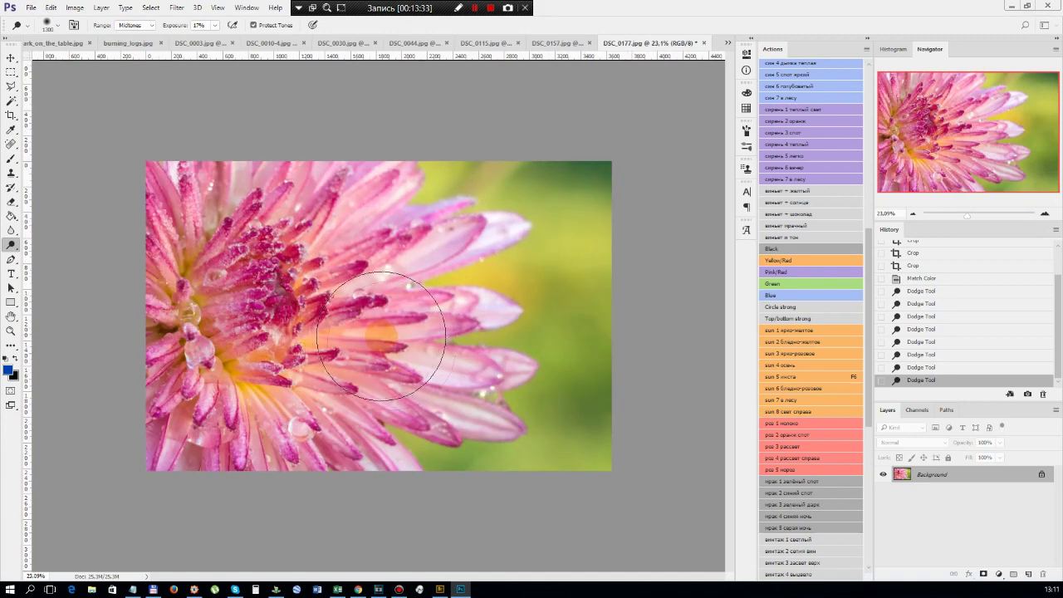
scroll(386, 339, up, 1)
scroll(393, 347, down, 1)
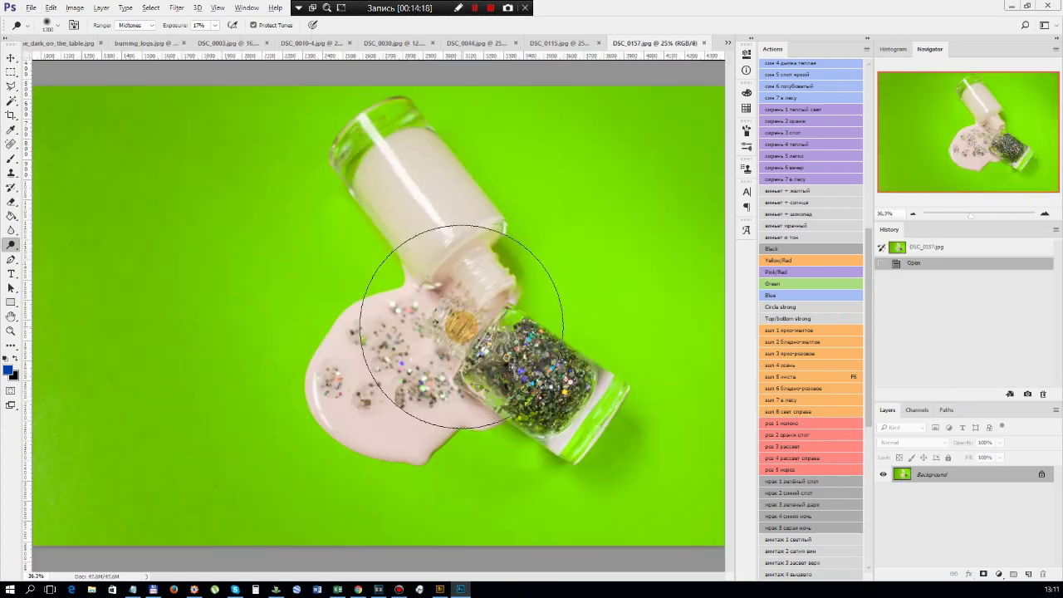
Examine the spilled nail polish photo on the green background up close and as a whole, and close it
scroll(391, 320, up, 2)
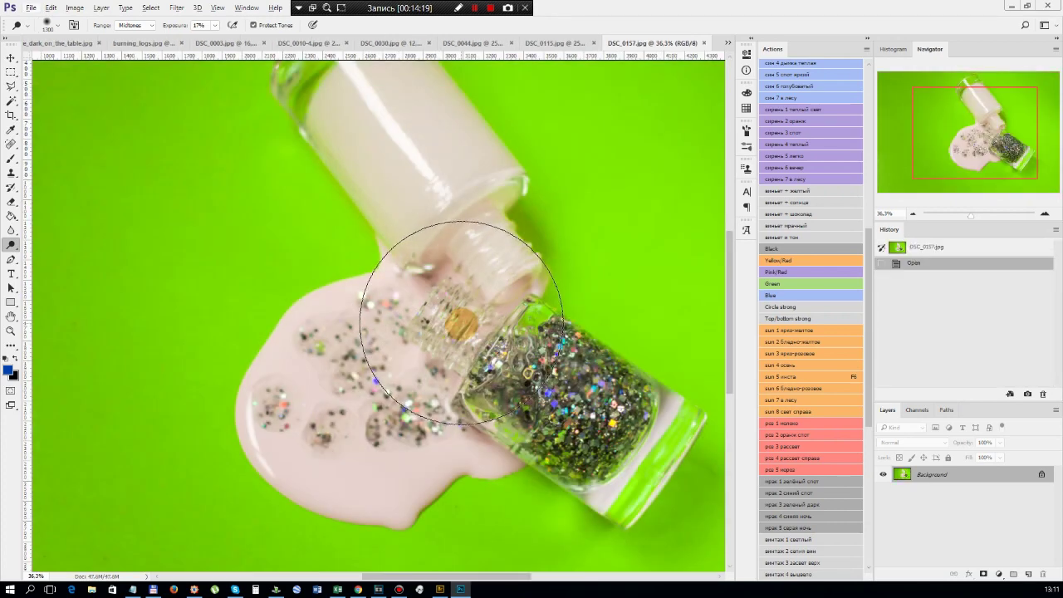
scroll(461, 322, down, 4)
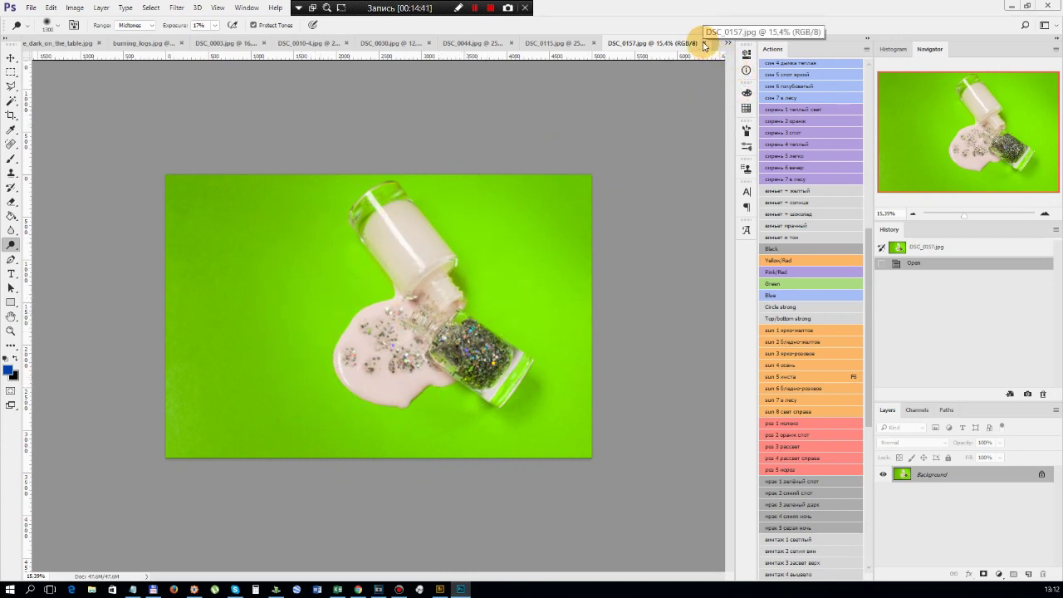
click(702, 44)
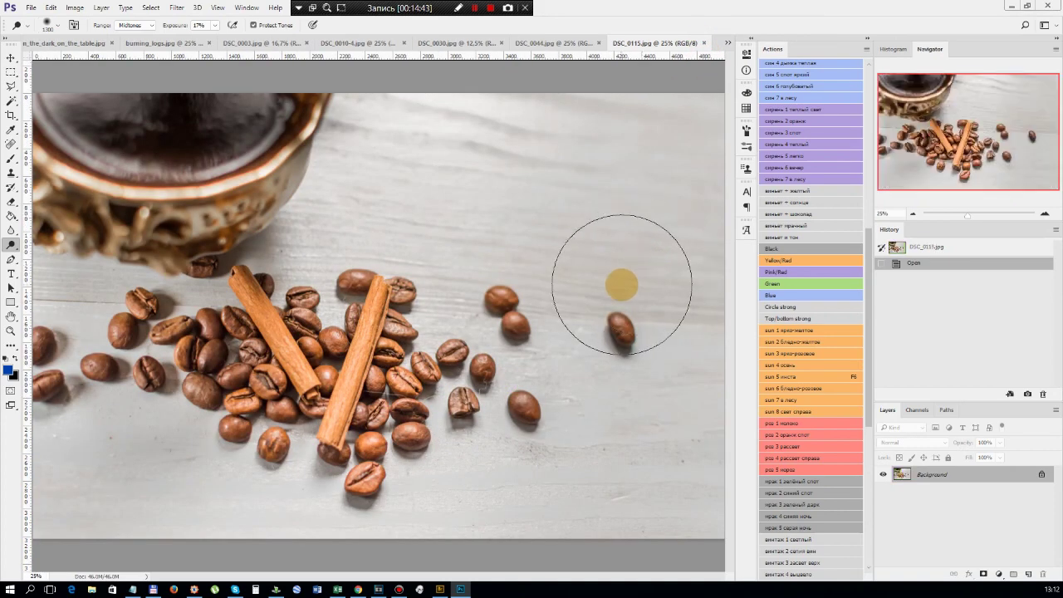
Examine the photo of coffee beans and cinnamon sticks up close and as a whole, and close it
scroll(379, 347, up, 5)
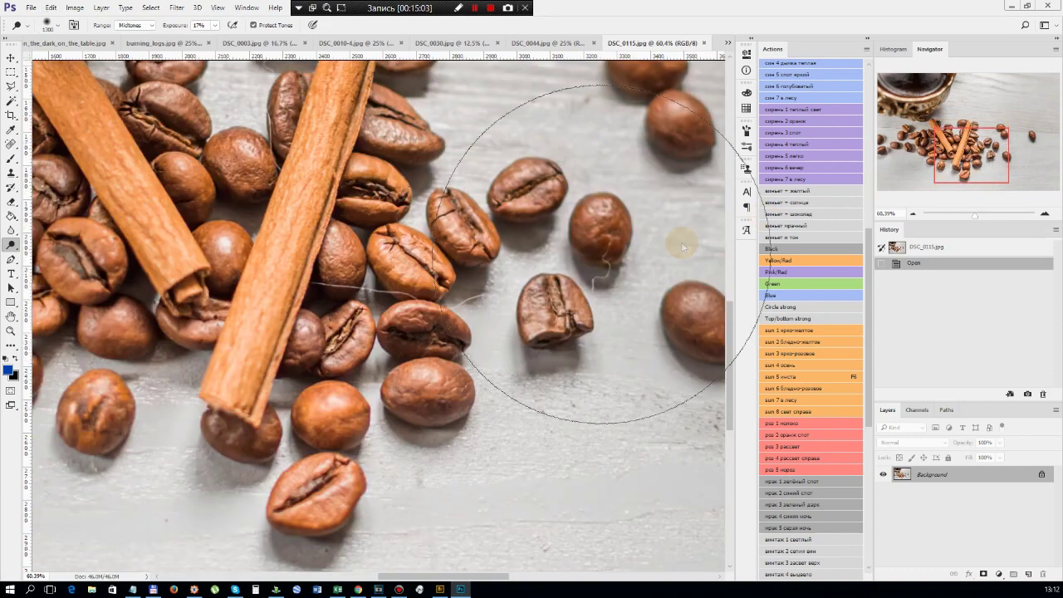
scroll(565, 272, down, 5)
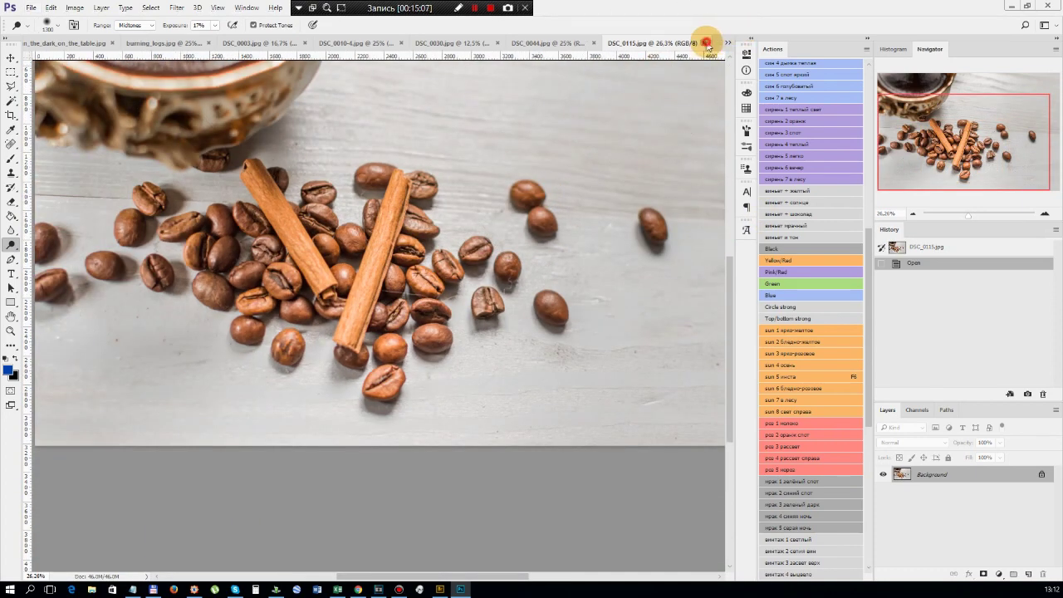
click(708, 45)
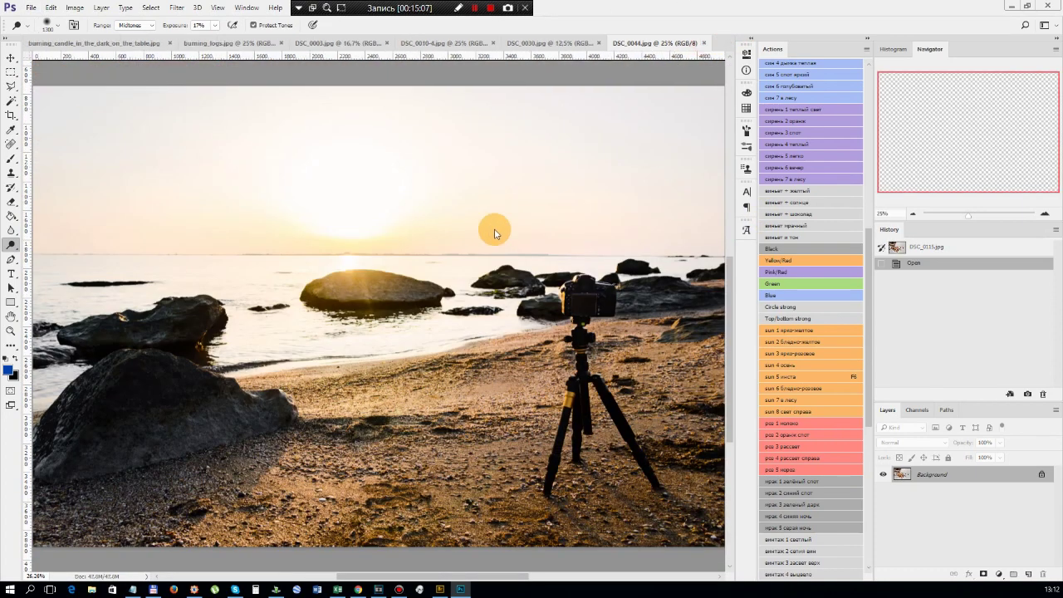
Examine the composition of the sunset beach photo with the camera on a tripod, and close it
scroll(494, 227, down, 2)
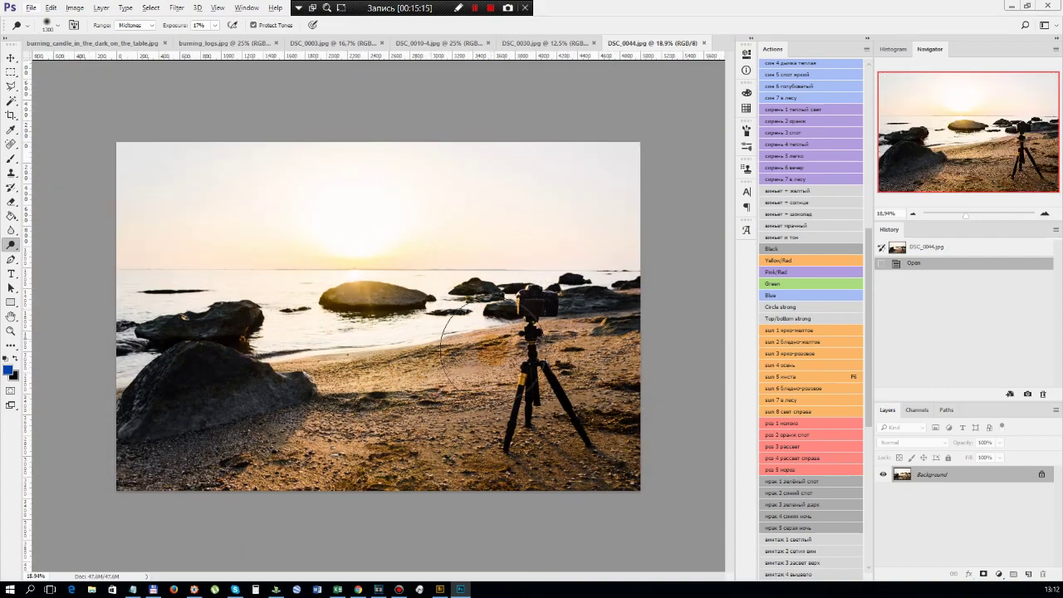
scroll(488, 357, up, 3)
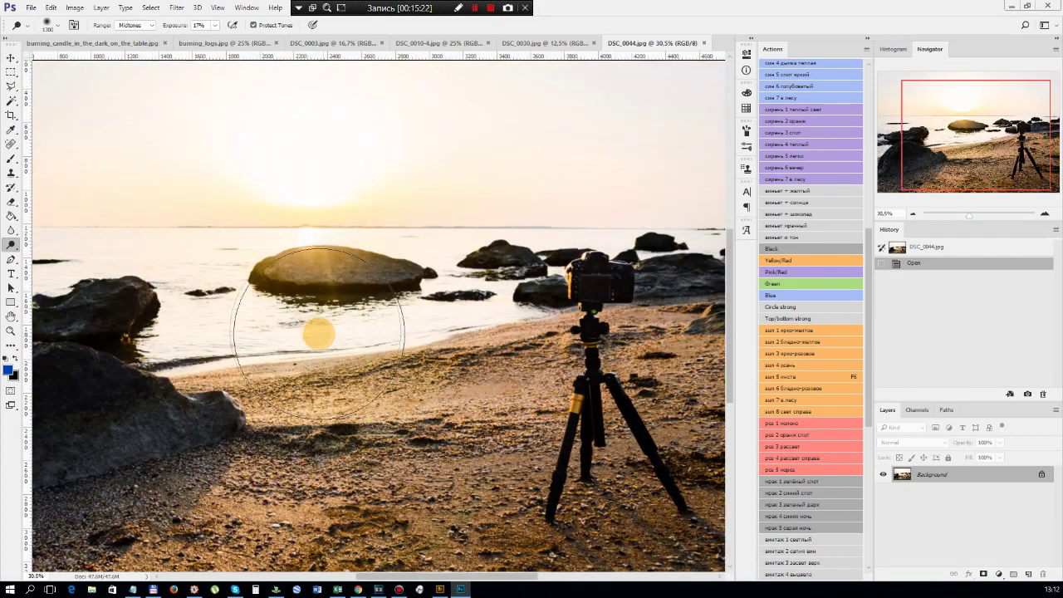
scroll(316, 331, down, 2)
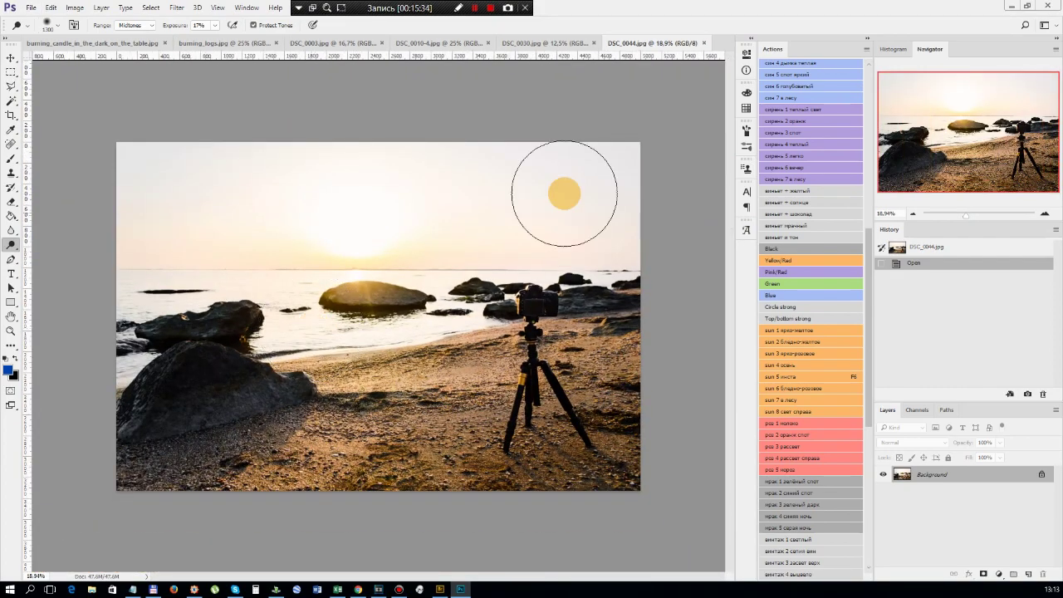
click(411, 214)
click(436, 433)
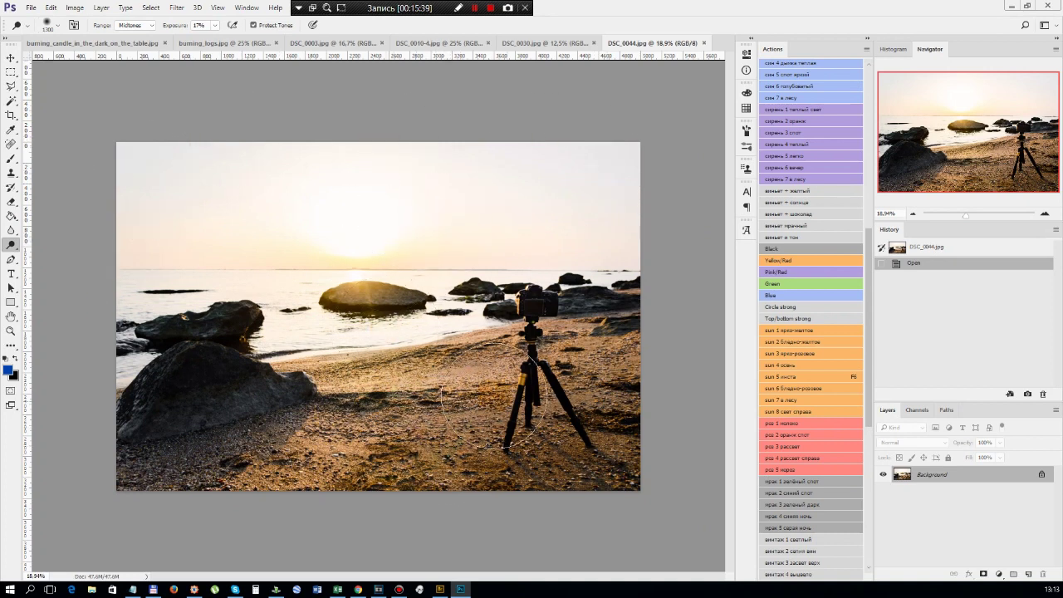
mouse_move(451, 202)
mouse_down()
mouse_move(455, 157)
mouse_move(668, 88)
mouse_move(697, 62)
mouse_up()
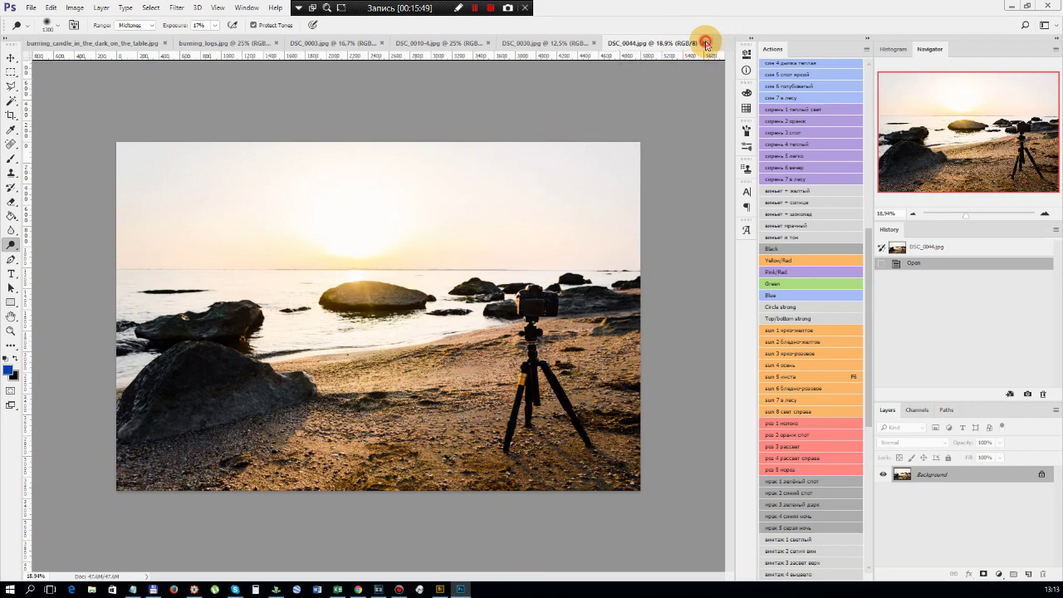
click(706, 43)
Crop the frosted leaves photo to a horizontal frame around the lower five-leaf cluster, and close it without saving
scroll(557, 251, up, 3)
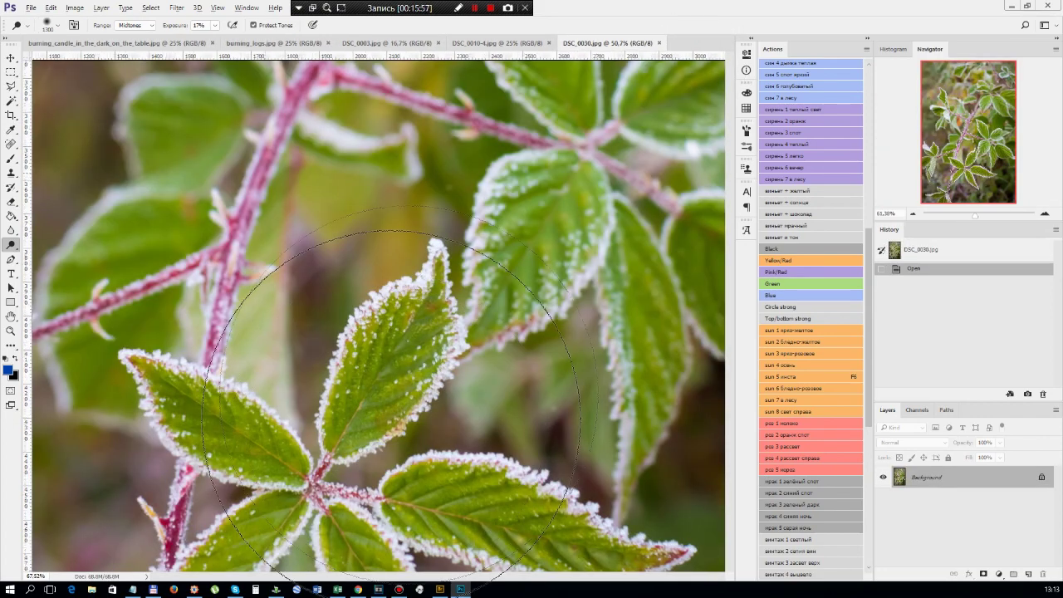
scroll(397, 406, up, 2)
scroll(415, 349, down, 5)
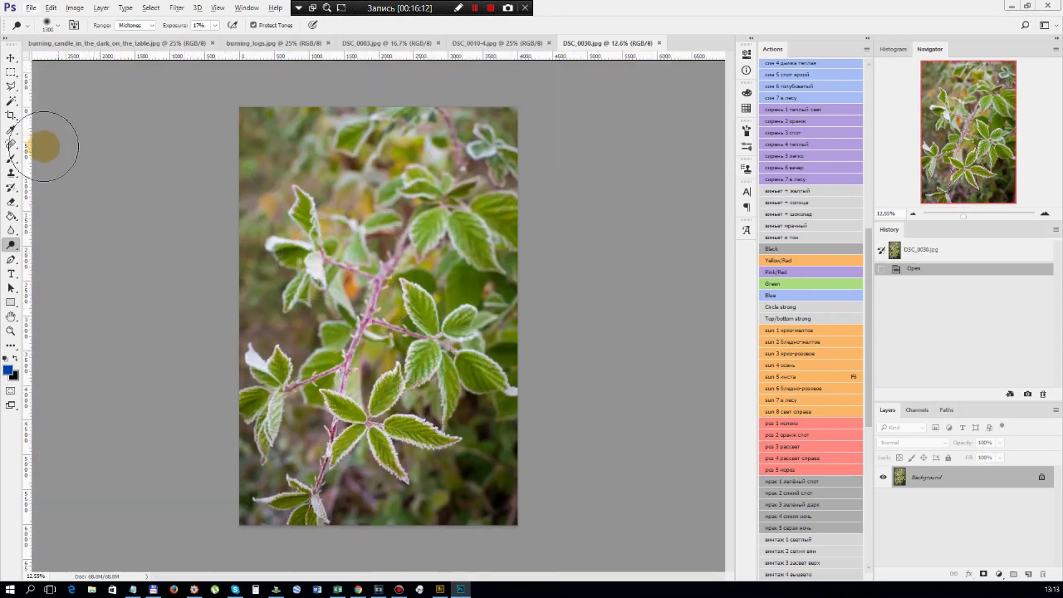
click(11, 116)
mouse_move(516, 107)
mouse_down()
mouse_move(486, 246)
mouse_move(467, 234)
mouse_move(522, 223)
mouse_up()
drag(519, 224, 520, 225)
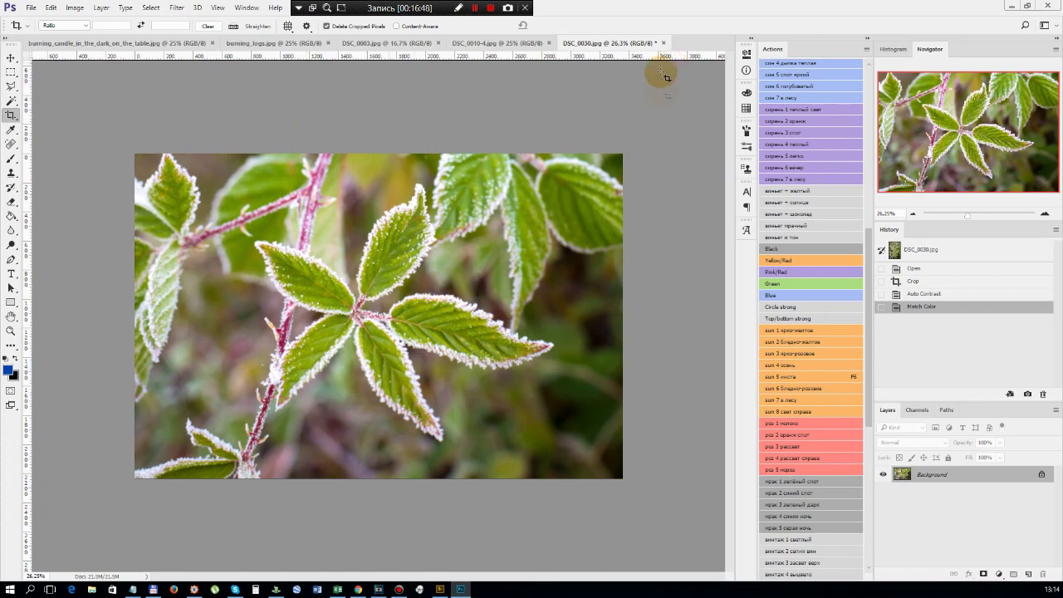
click(663, 43)
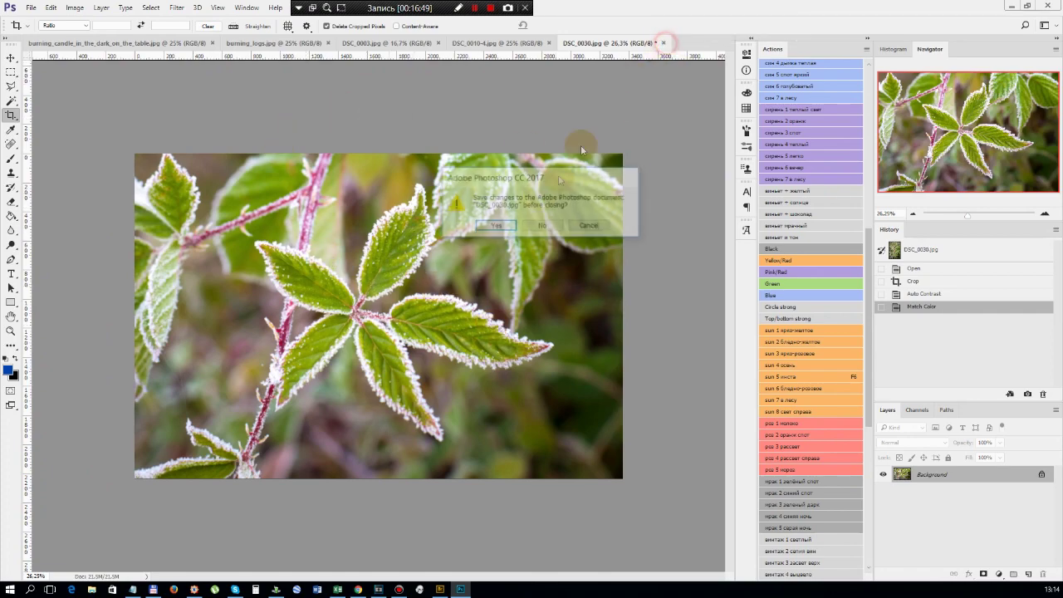
click(541, 225)
Examine the photo of floured dumplings and a broken egg up close and as a whole, and close it
scroll(470, 275, up, 3)
scroll(371, 294, down, 3)
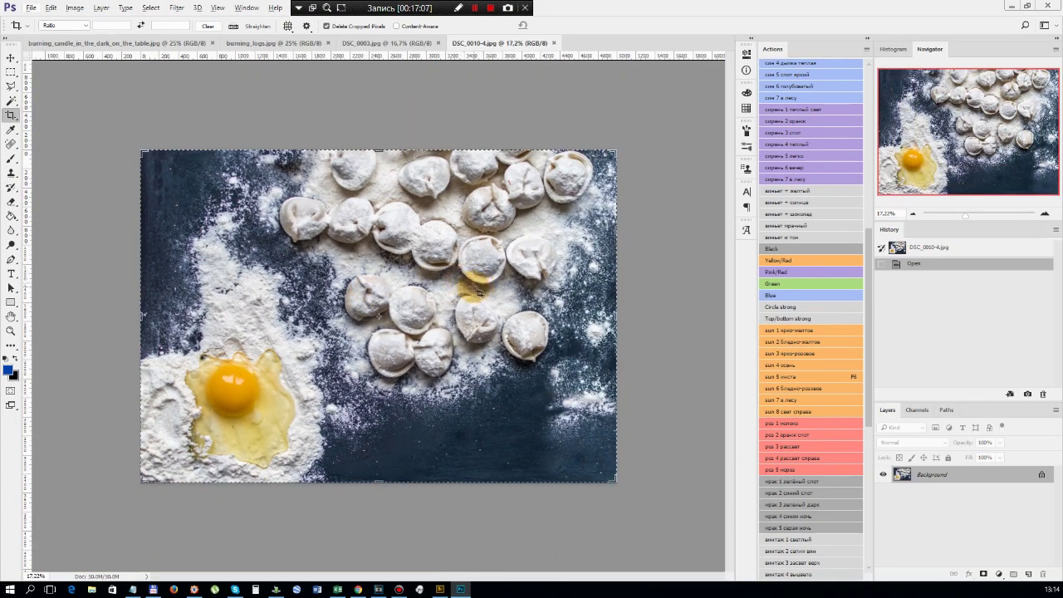
click(554, 43)
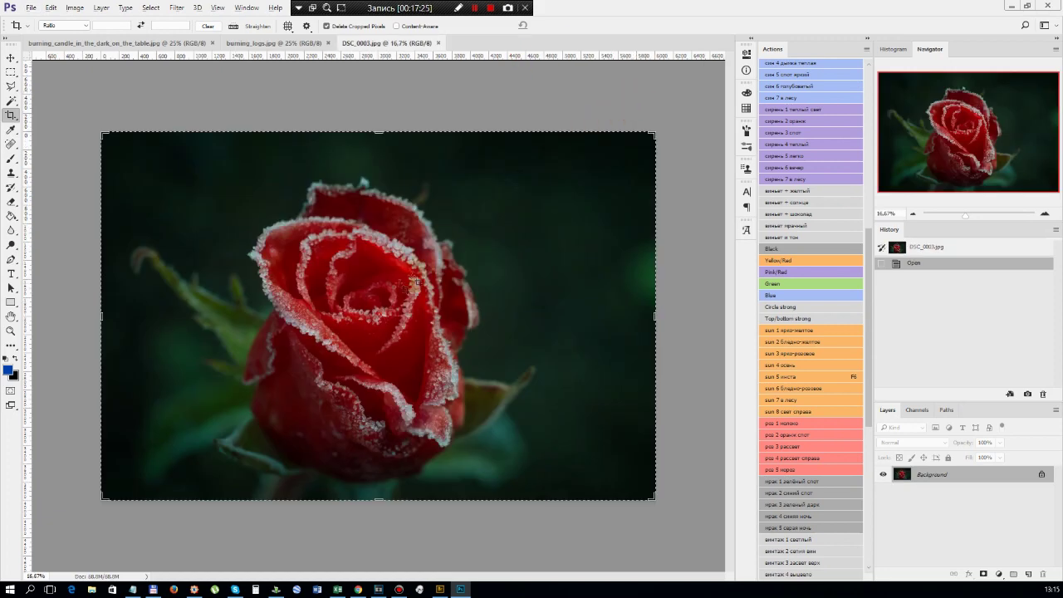
Examine the frosted red rose photo up close and as a whole, and close it without saving
scroll(349, 286, up, 3)
scroll(348, 286, up, 3)
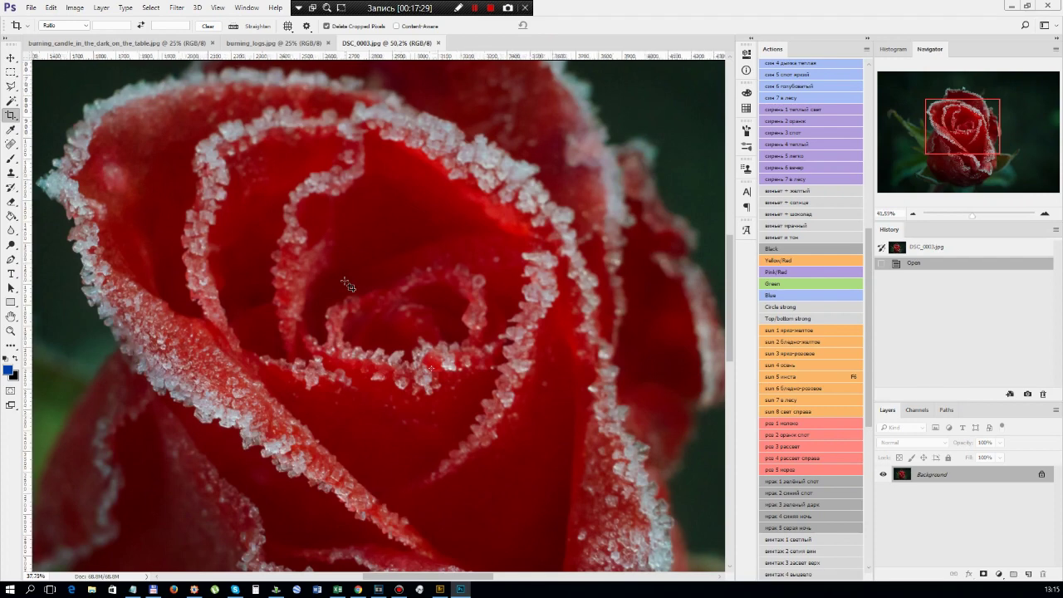
scroll(357, 285, down, 6)
click(621, 349)
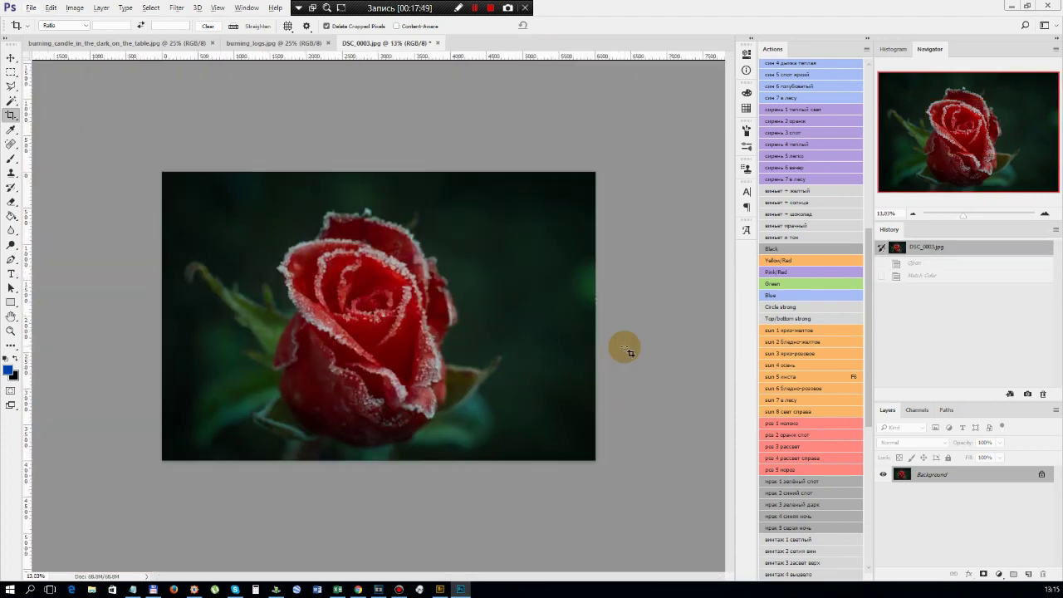
scroll(349, 319, up, 3)
scroll(349, 319, down, 3)
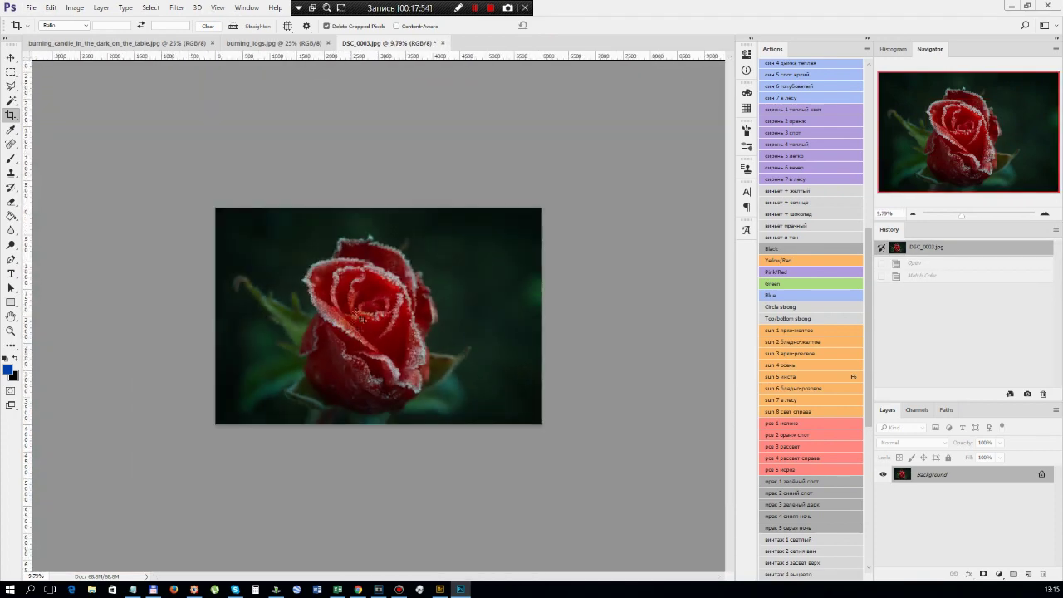
scroll(357, 311, up, 2)
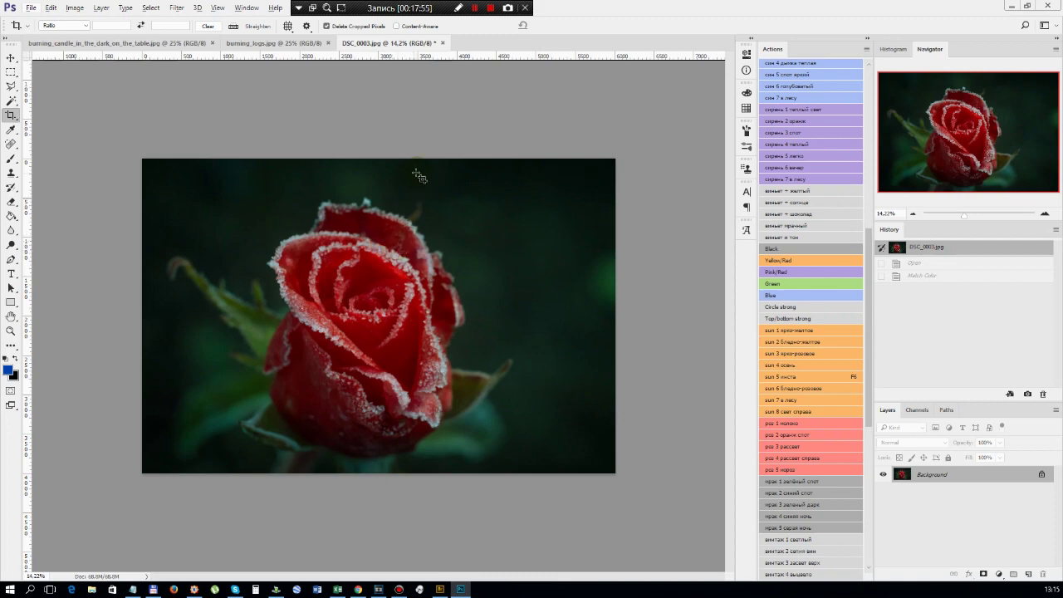
click(443, 42)
click(541, 225)
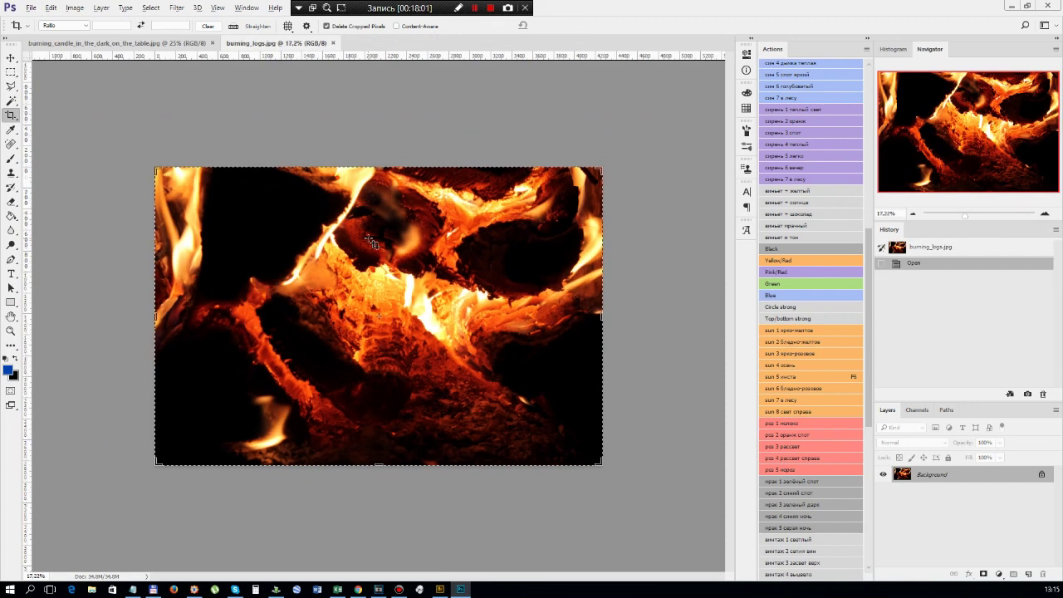
Examine the composition and glowing areas of the burning logs photo at several magnifications, and close it
scroll(374, 243, down, 2)
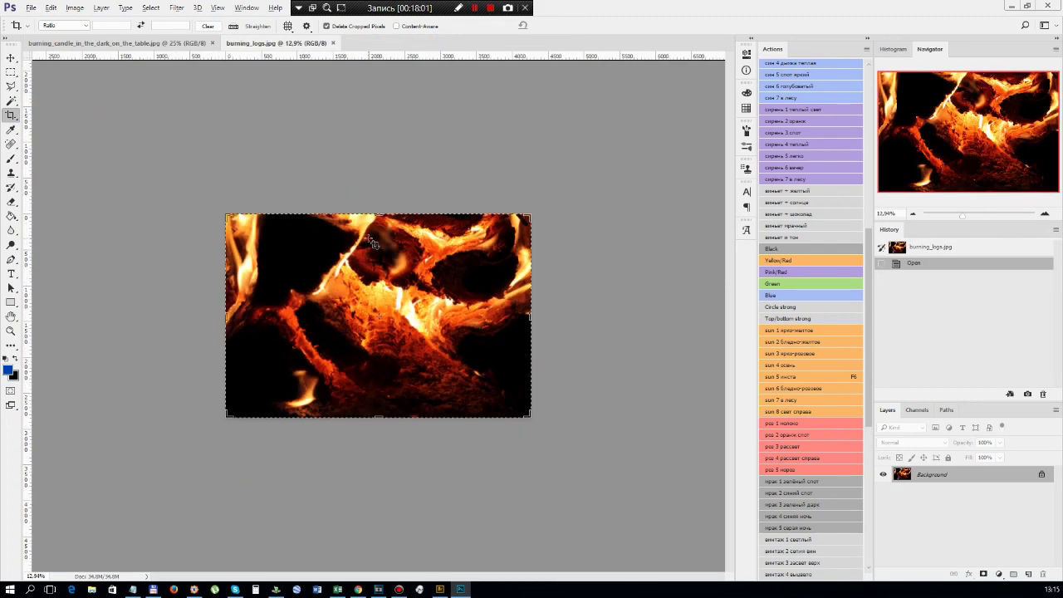
scroll(374, 243, down, 1)
scroll(378, 274, up, 5)
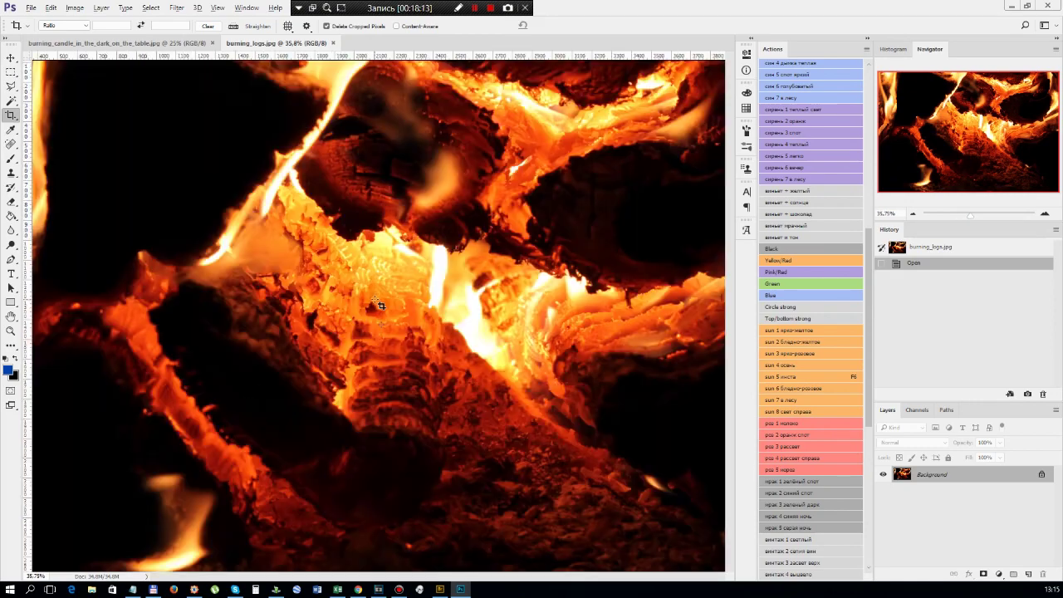
scroll(379, 305, down, 3)
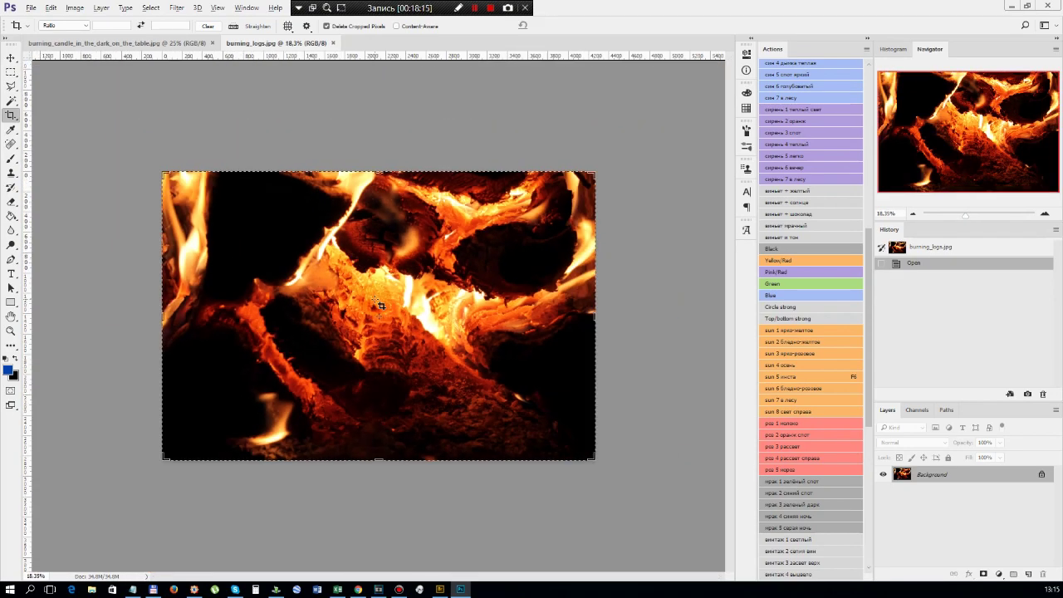
scroll(379, 306, down, 1)
scroll(380, 302, up, 1)
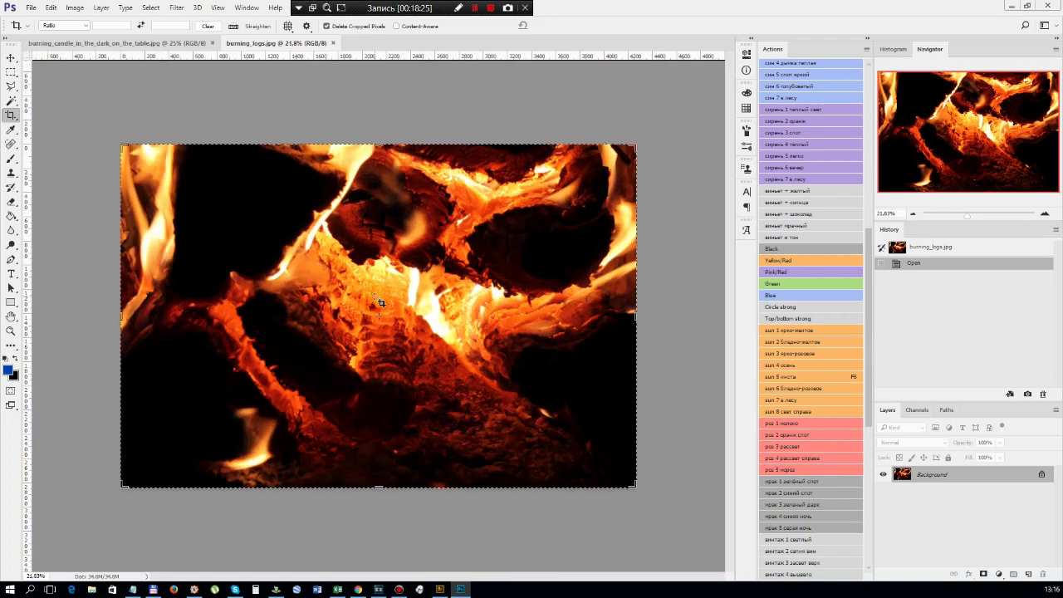
scroll(380, 302, up, 1)
scroll(380, 302, down, 1)
scroll(380, 302, down, 1)
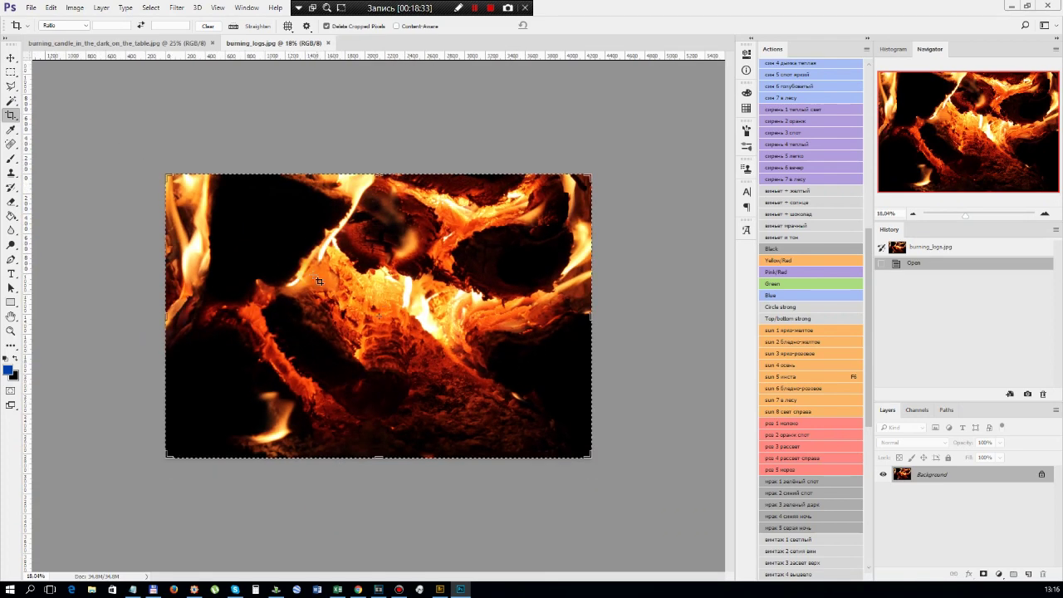
scroll(371, 284, up, 1)
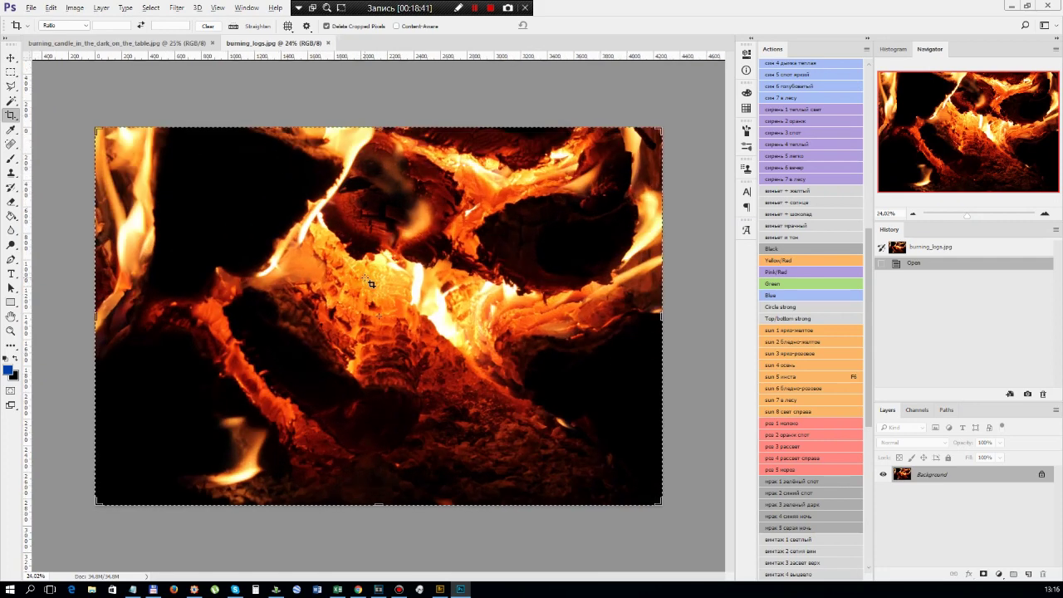
scroll(371, 284, down, 1)
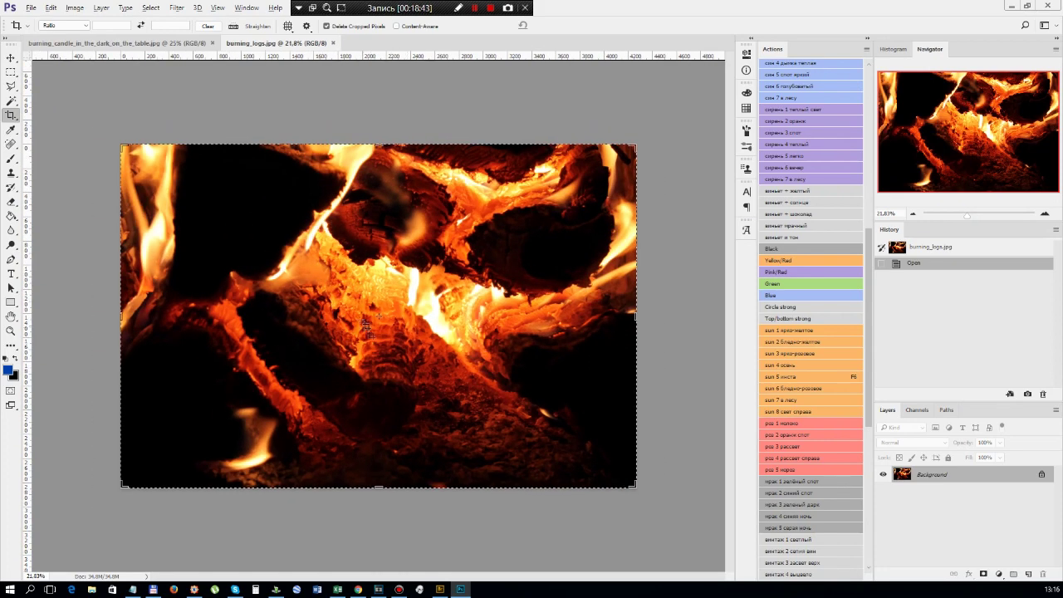
scroll(366, 312, down, 1)
scroll(365, 312, down, 1)
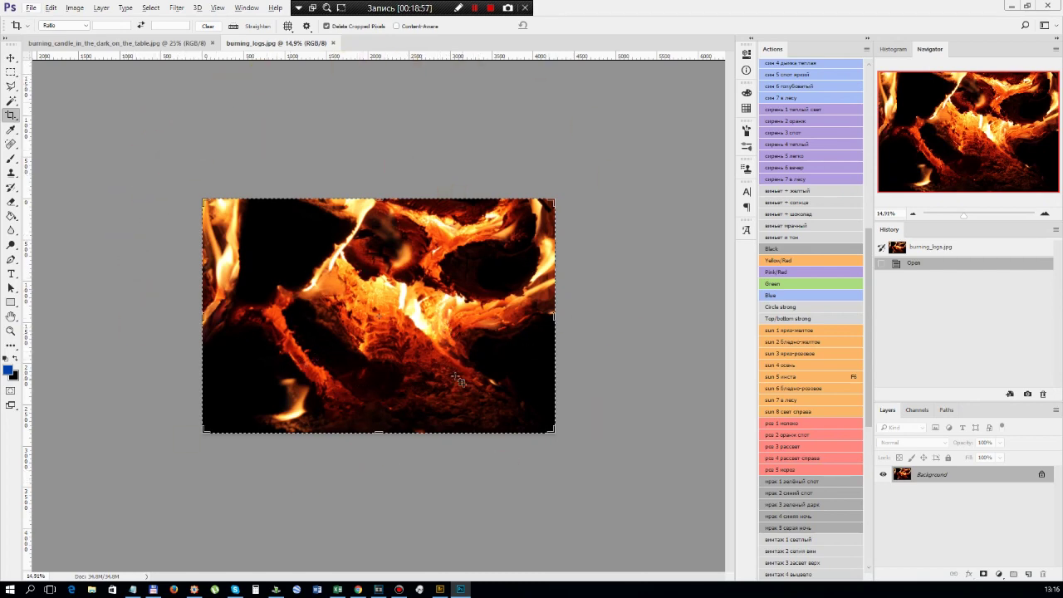
scroll(420, 332, up, 2)
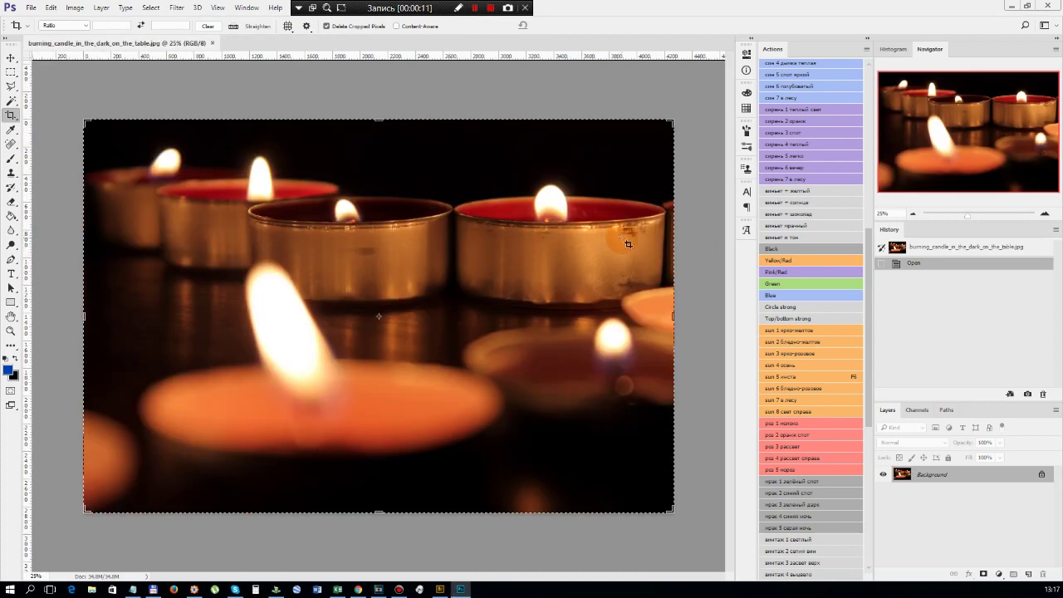
Examine the focus and arrangement of the burning candles photo at several magnifications, and close it
scroll(420, 253, down, 1)
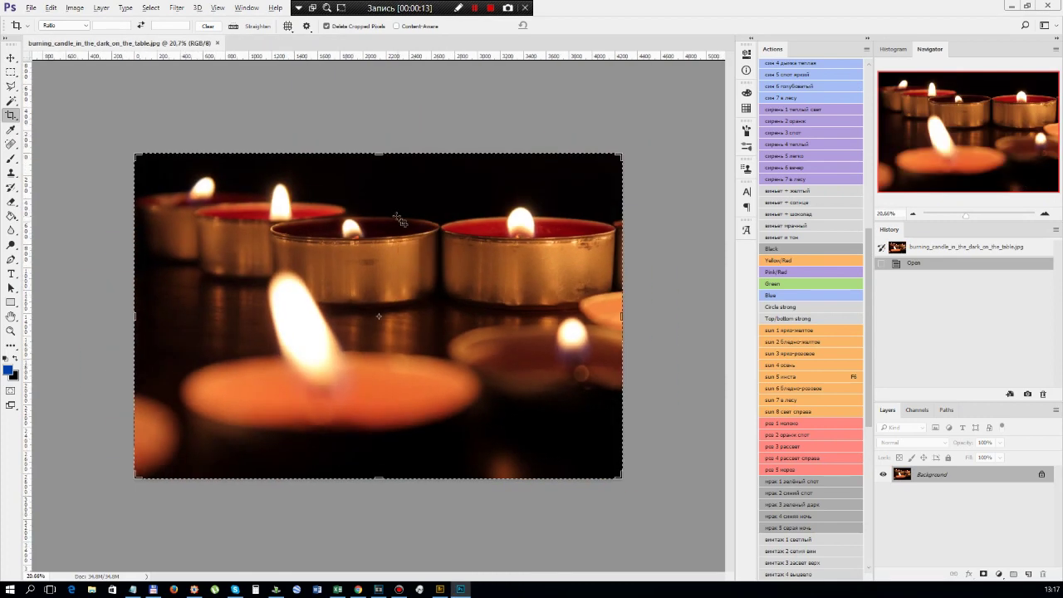
scroll(390, 228, up, 2)
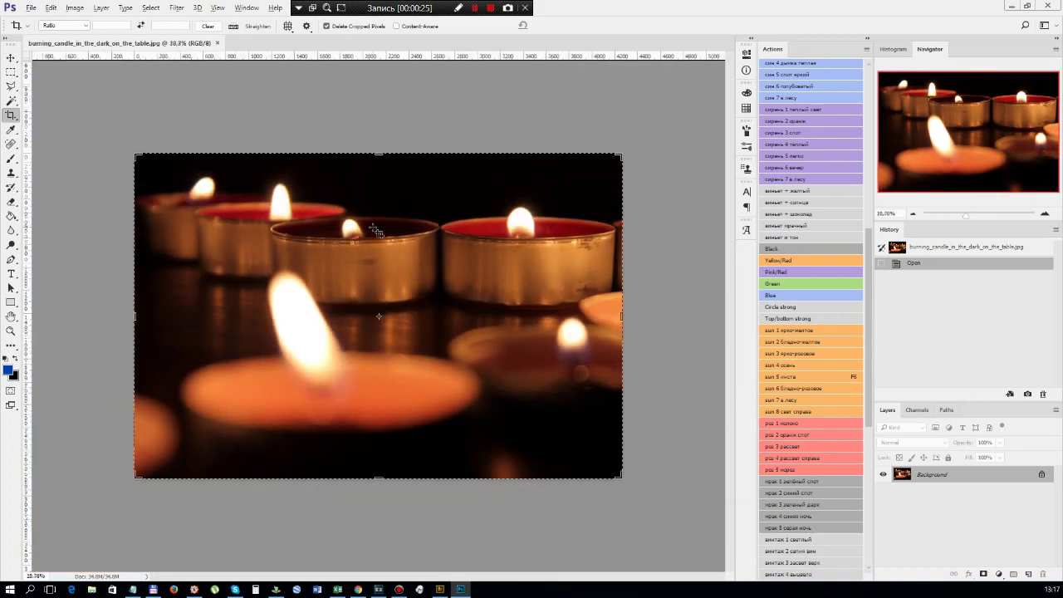
scroll(378, 232, down, 1)
scroll(374, 242, up, 2)
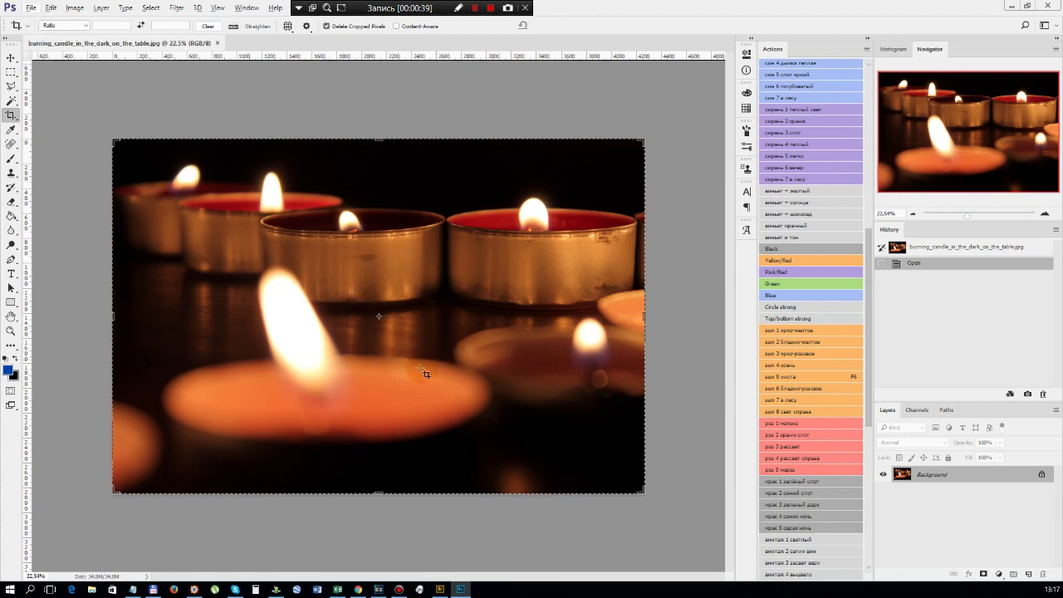
scroll(397, 257, down, 2)
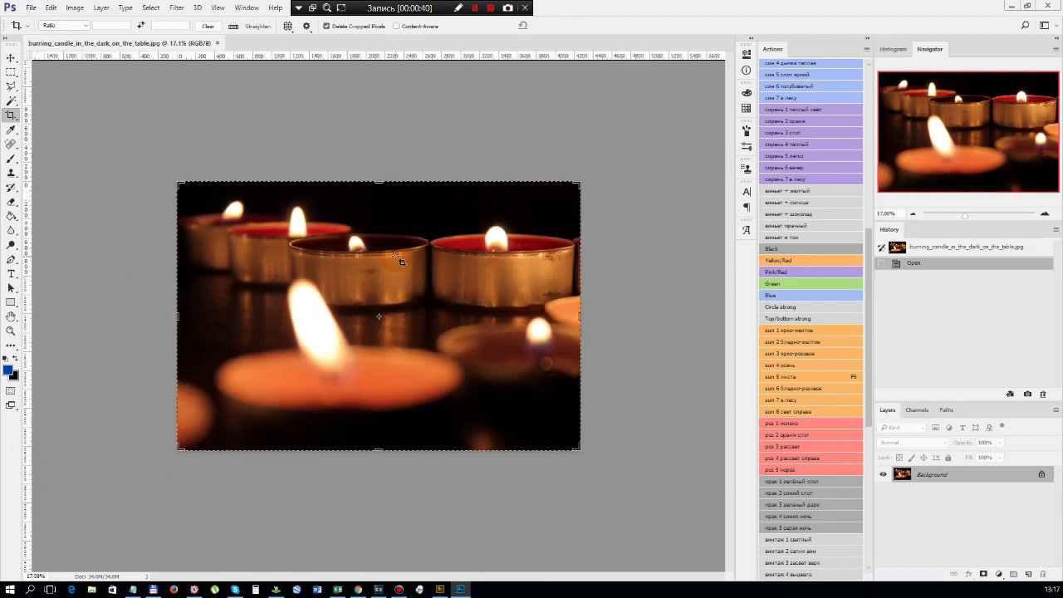
click(217, 43)
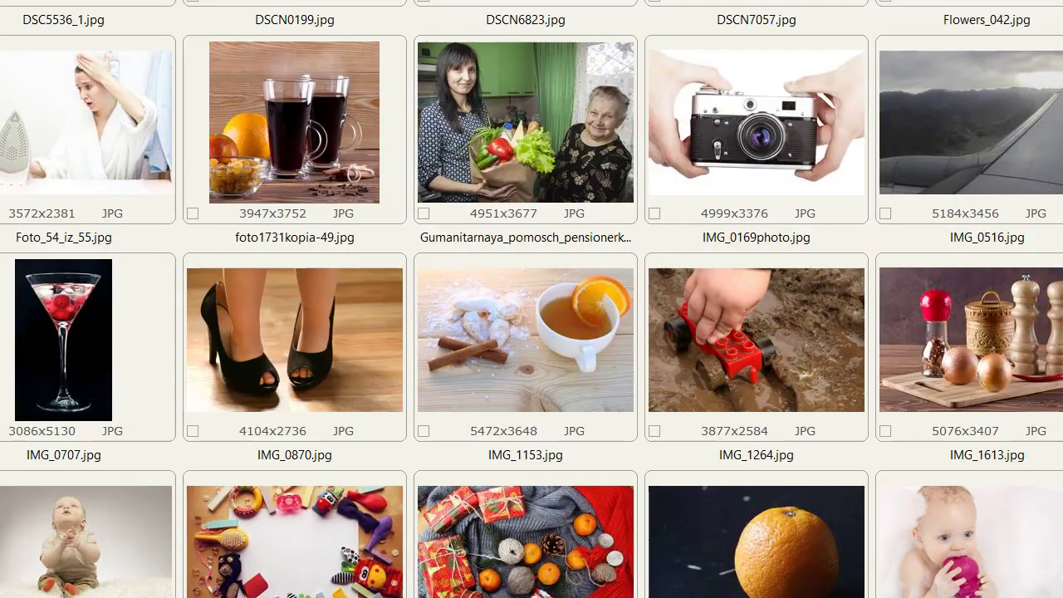
Browse the thumbnails in the stock photo folder to compare the compositions of the different images
scroll(532, 299, up, 7)
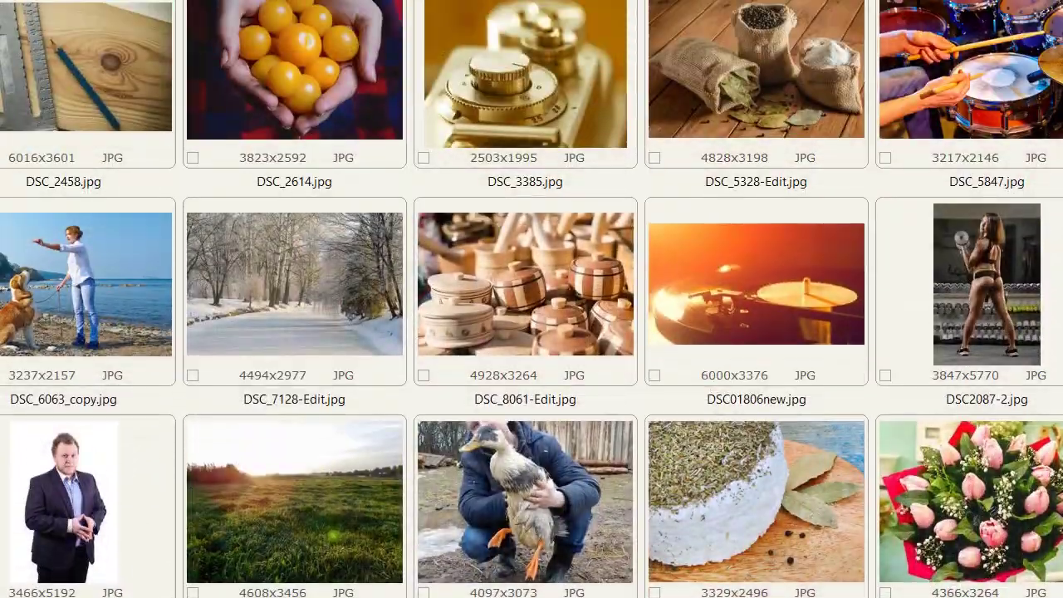
scroll(531, 299, down, 4)
scroll(532, 299, down, 4)
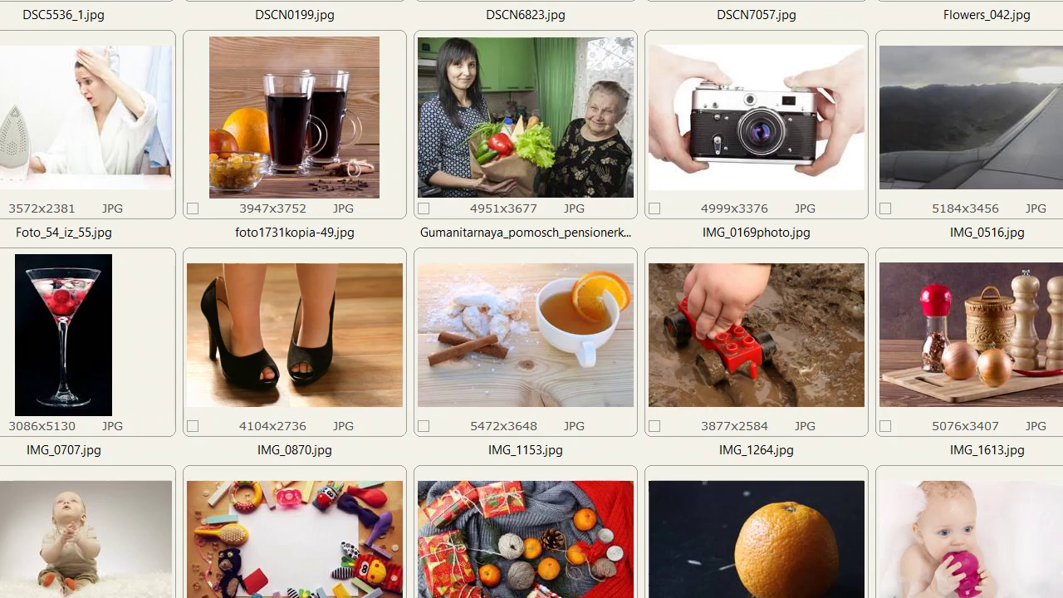
scroll(760, 329, down, 10)
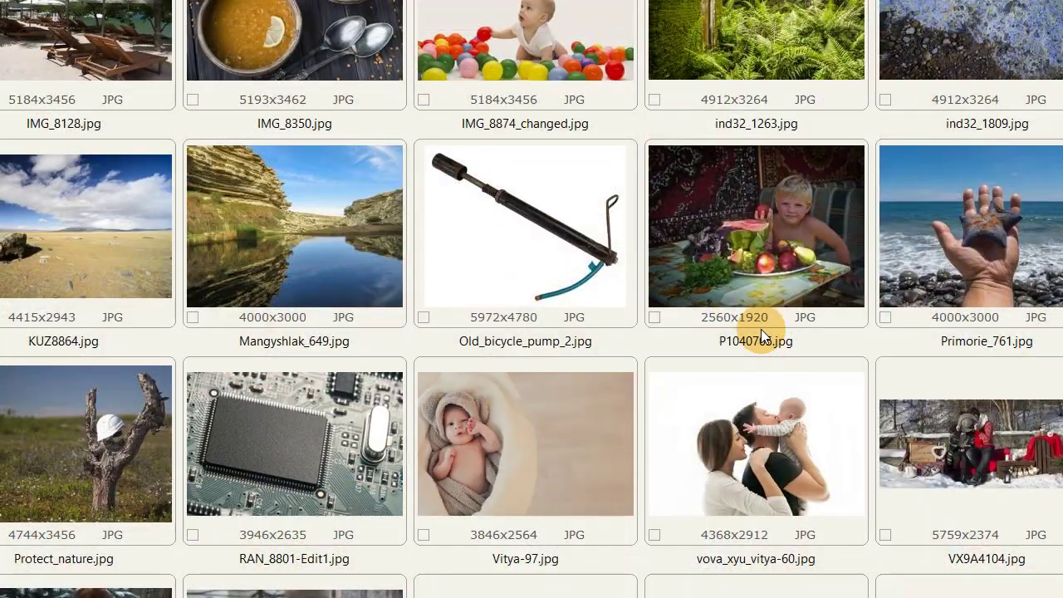
scroll(761, 330, down, 3)
scroll(761, 328, up, 6)
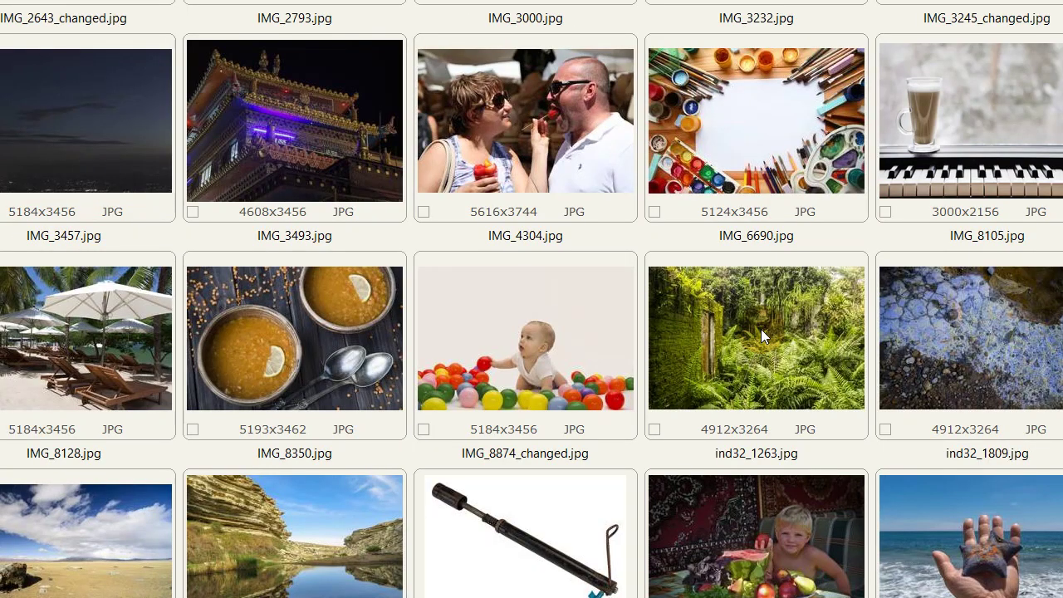
scroll(521, 239, up, 5)
scroll(521, 239, down, 5)
scroll(520, 238, down, 5)
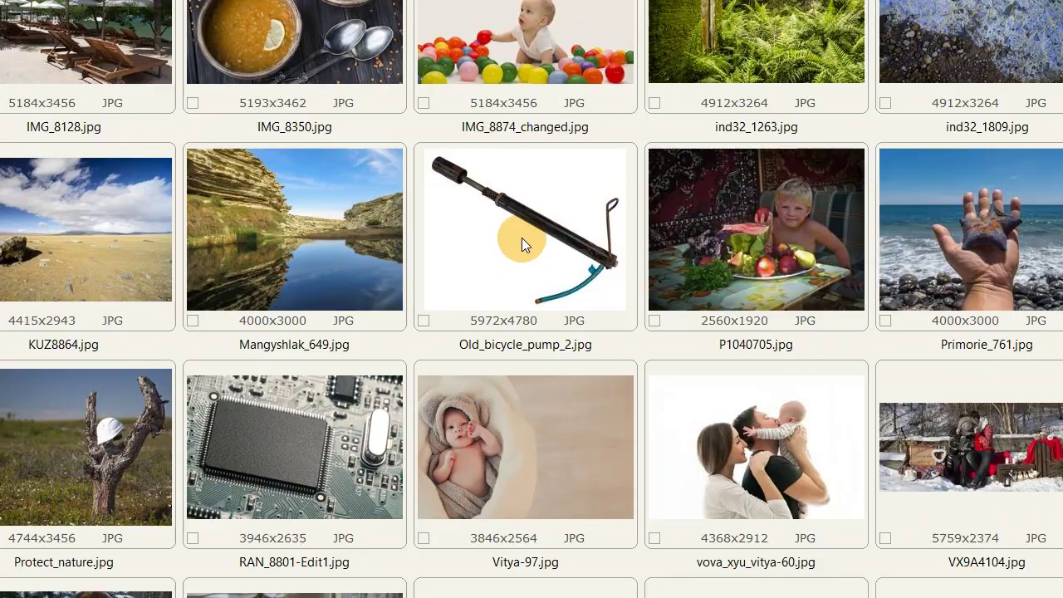
scroll(521, 237, down, 3)
scroll(521, 237, up, 6)
scroll(521, 237, up, 2)
scroll(521, 238, down, 3)
scroll(522, 236, down, 3)
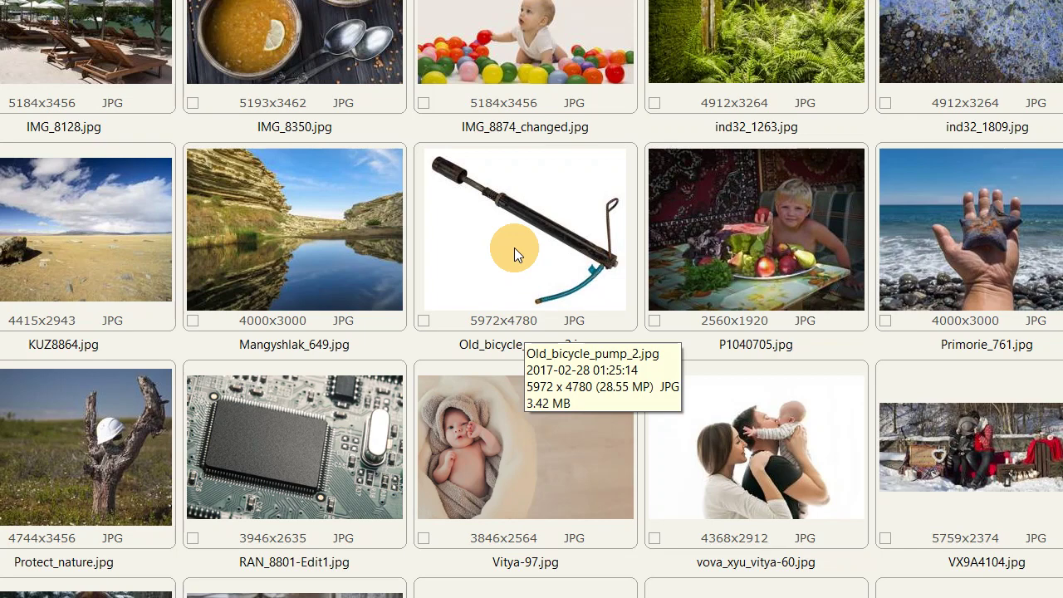
scroll(514, 247, up, 3)
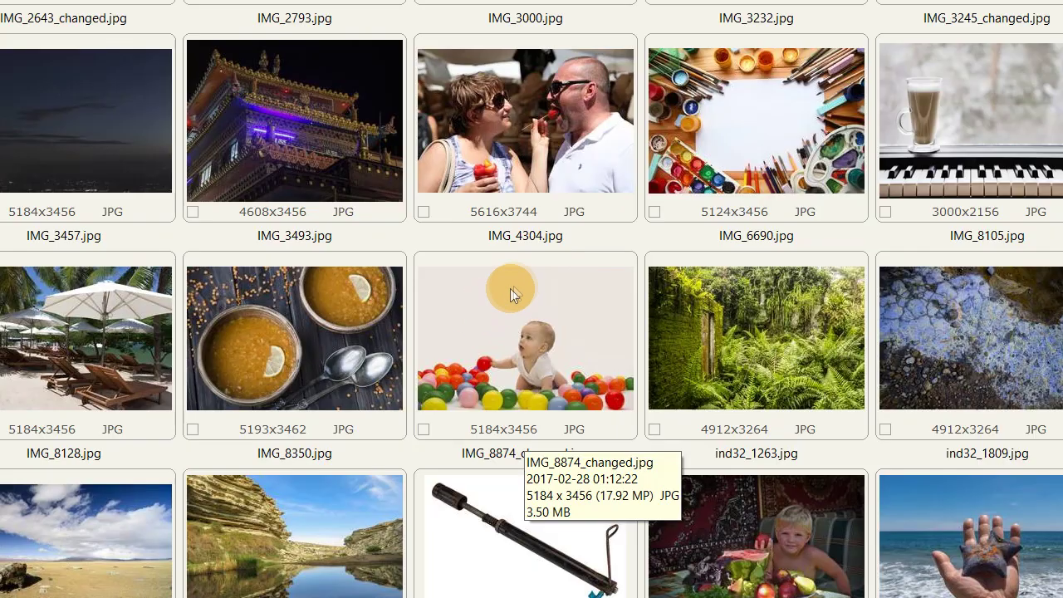